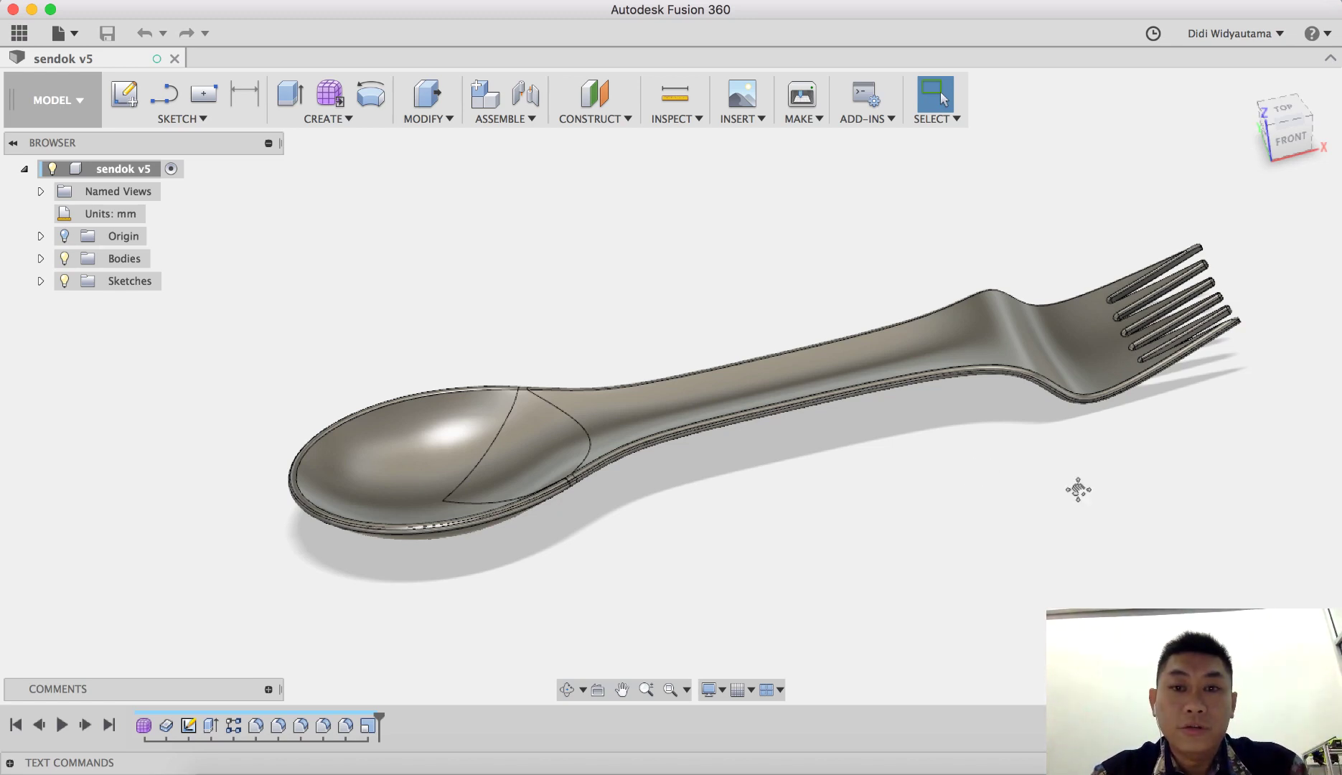
{"action": "middle_click_drag", "start_coordinate": [1078, 490], "coordinate": [933, 463]}
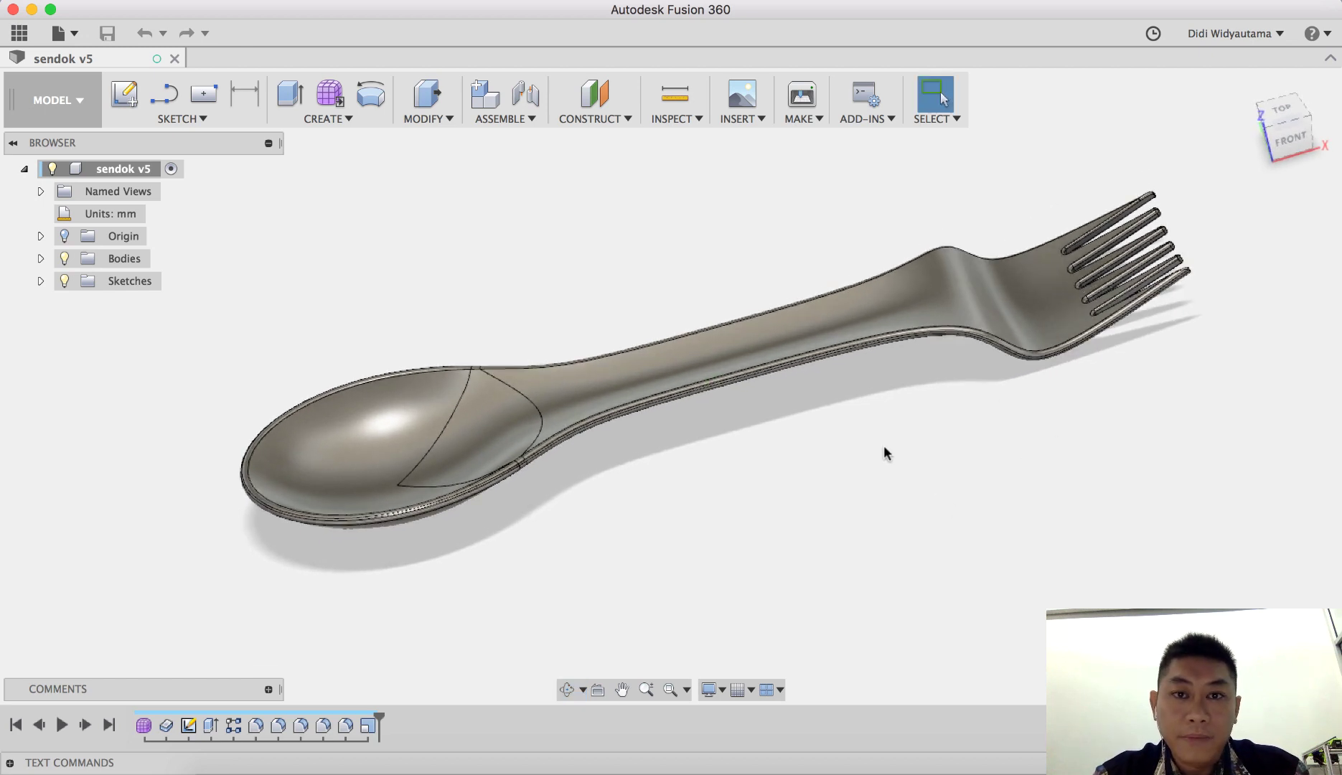
{"action": "middle_click_drag", "start_coordinate": [879, 481], "coordinate": [868, 467], "text": "shift"}
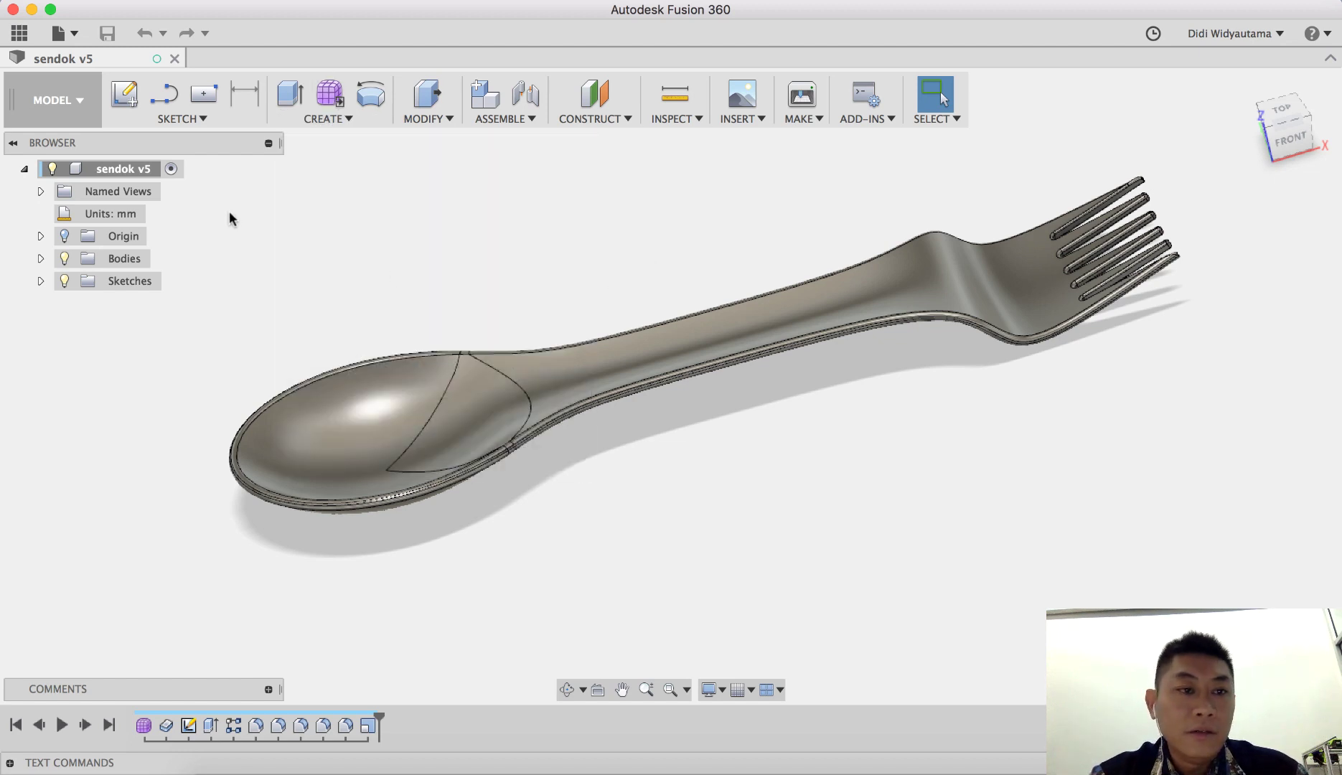
Create a new design and start a sculpted form in it.
{"action": "left_click", "coordinate": [59, 33]}
{"action": "left_click", "coordinate": [84, 65]}
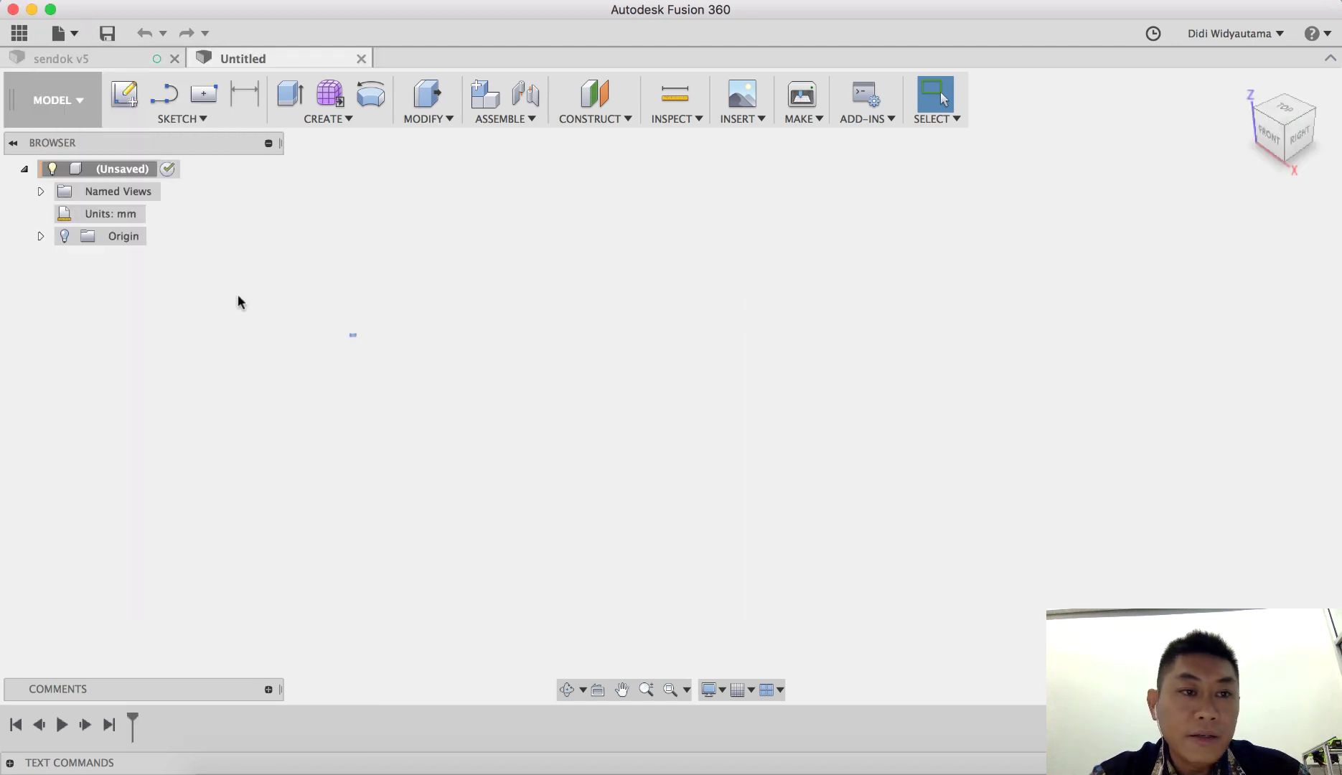
{"action": "left_click", "coordinate": [330, 97]}
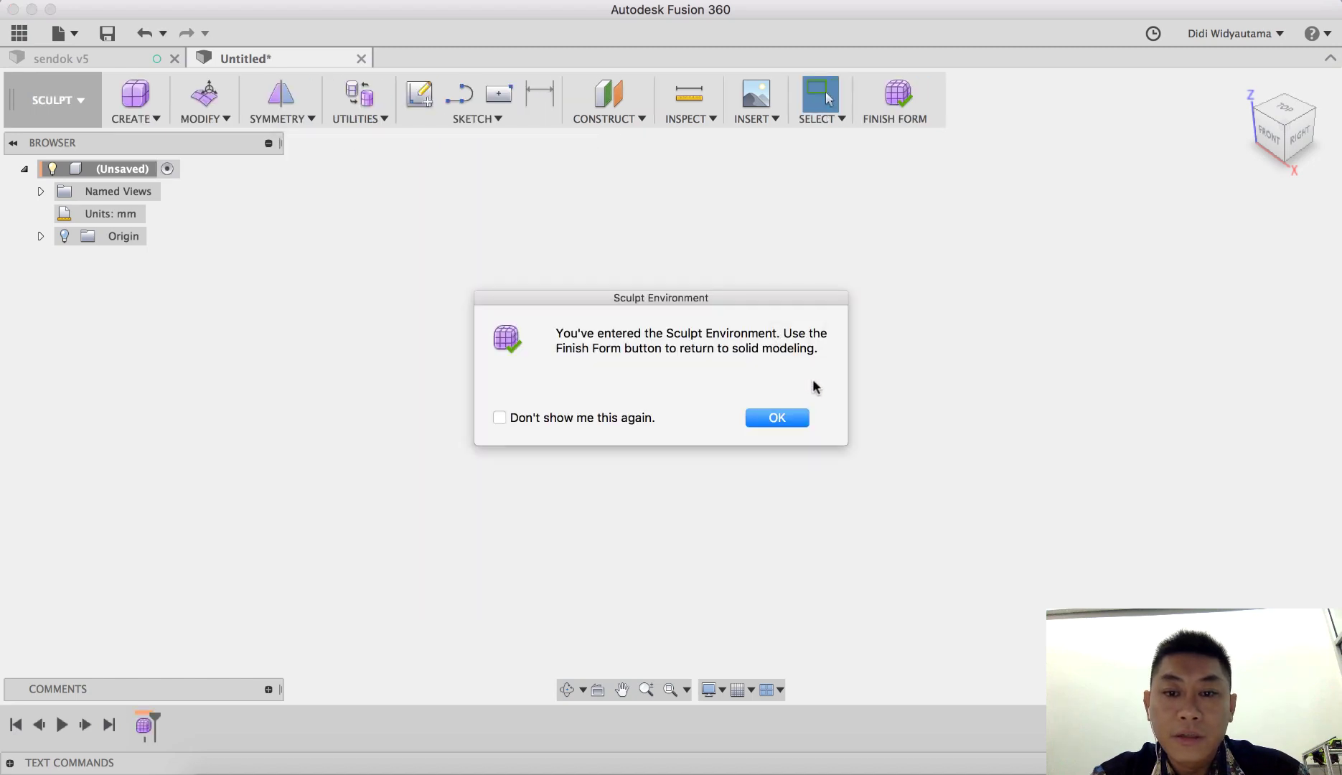
{"action": "left_click", "coordinate": [789, 419]}
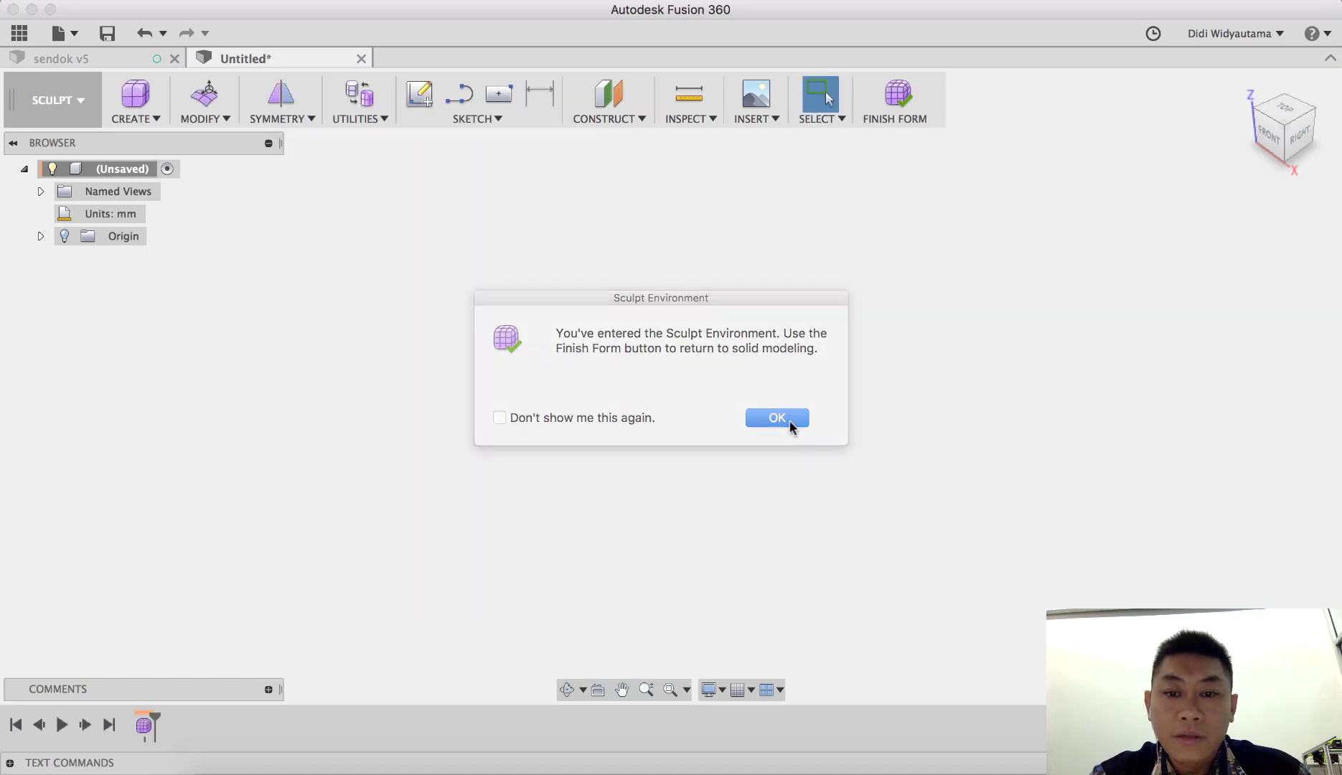
Place a T-Spline sphere on the horizontal plane, centred at the origin, with a diameter of 40 mm.
{"action": "left_click", "coordinate": [145, 118]}
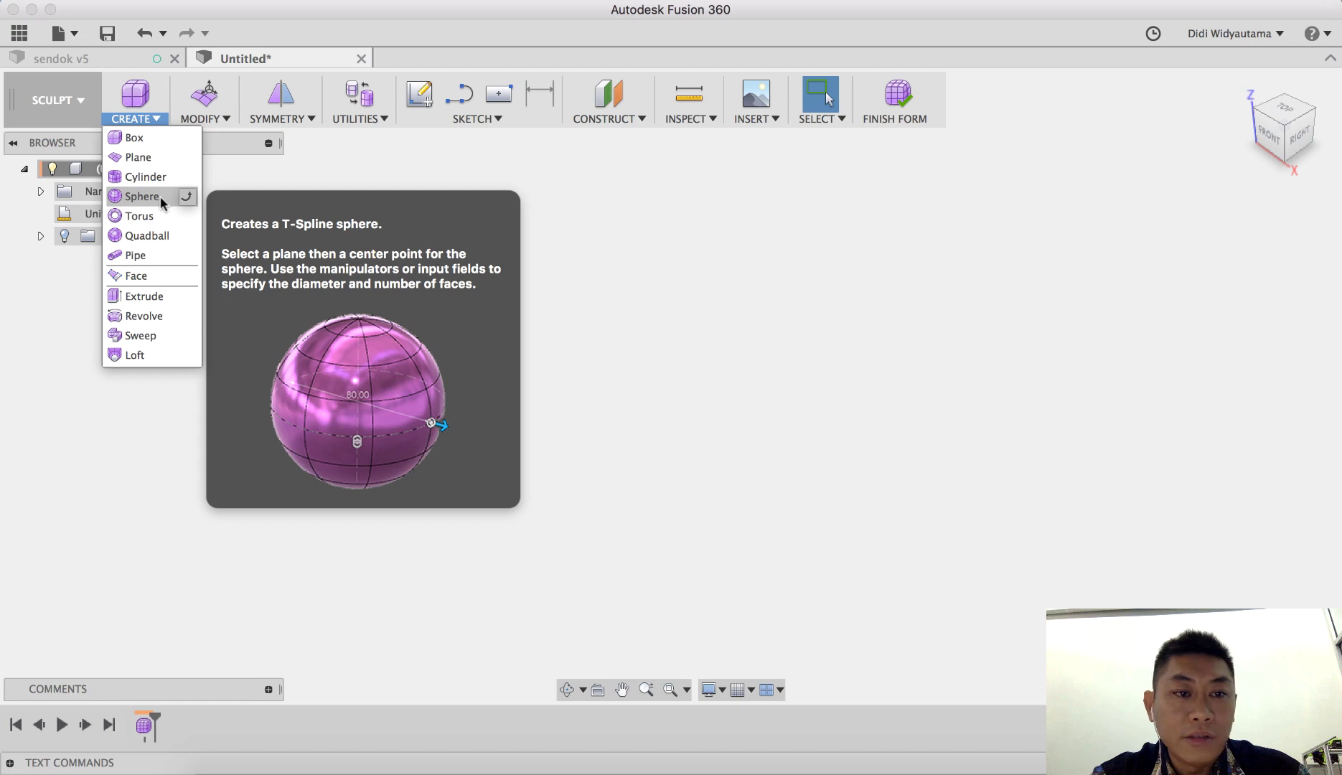
{"action": "left_click", "coordinate": [141, 195]}
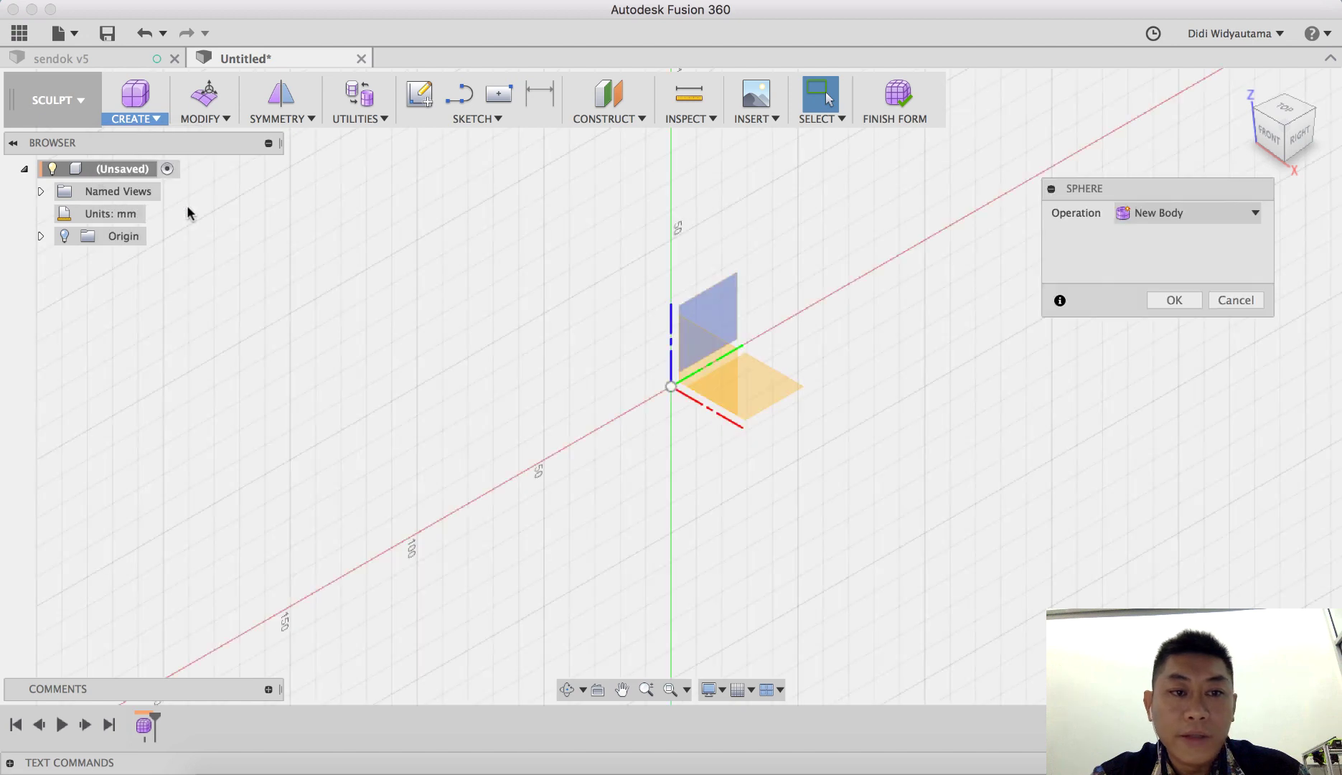
{"action": "left_click", "coordinate": [769, 384]}
{"action": "left_click", "coordinate": [668, 386]}
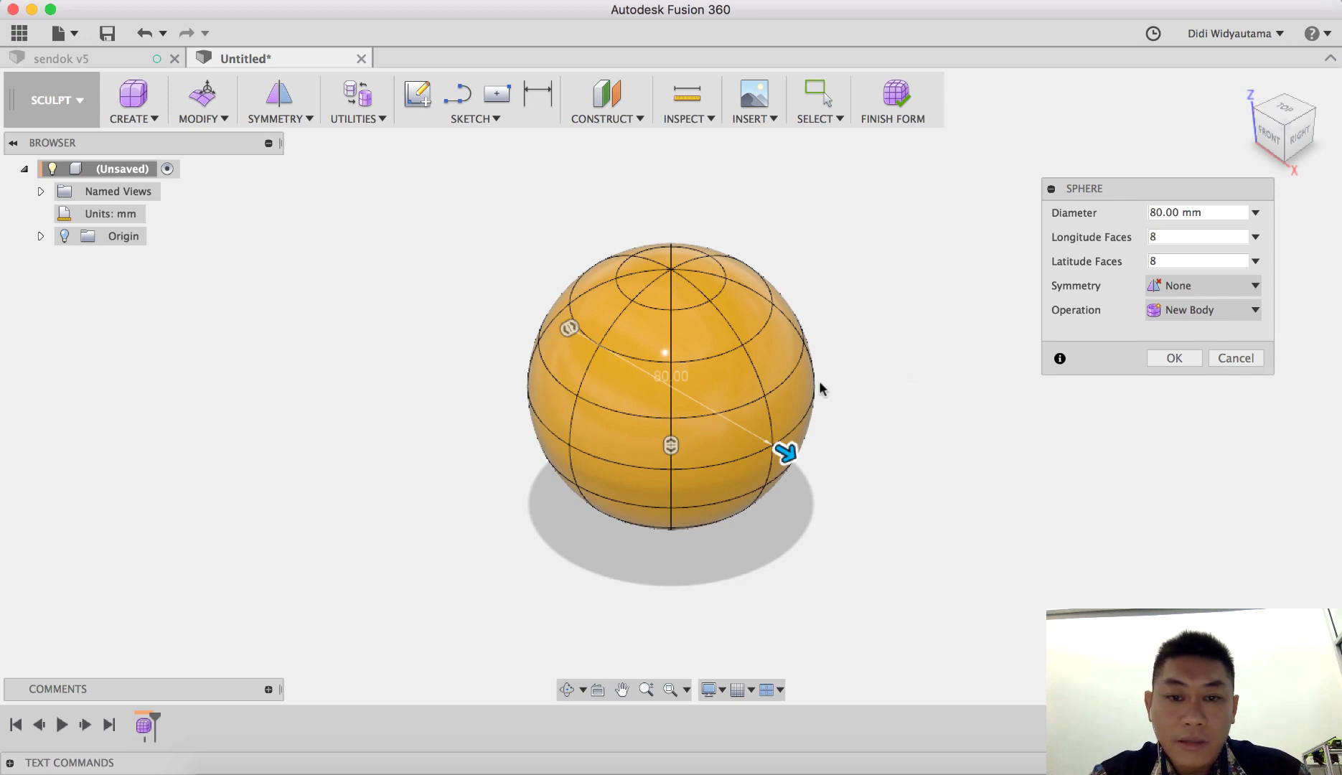
{"action": "middle_click_drag", "start_coordinate": [818, 380], "coordinate": [819, 330]}
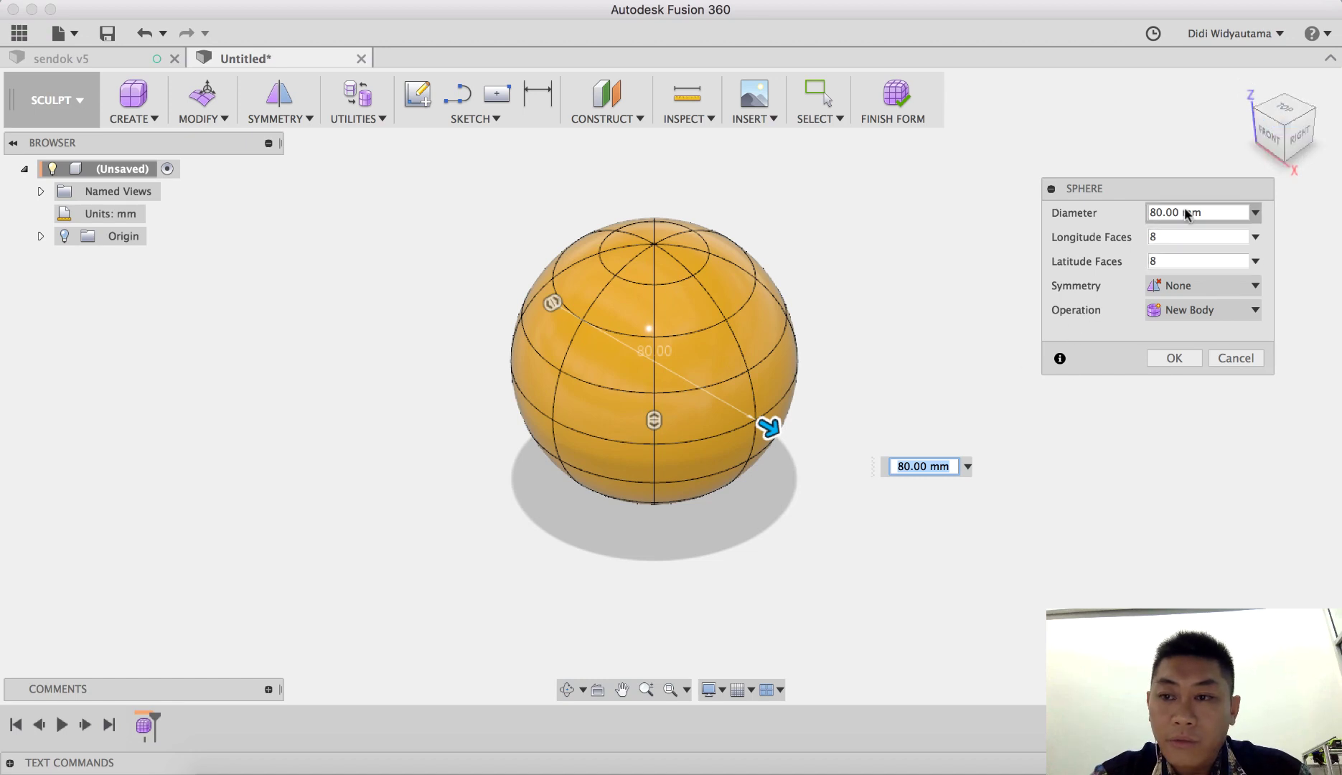
{"action": "left_click", "coordinate": [1208, 217]}
{"action": "left_click_drag", "start_coordinate": [1220, 218], "coordinate": [1123, 221]}
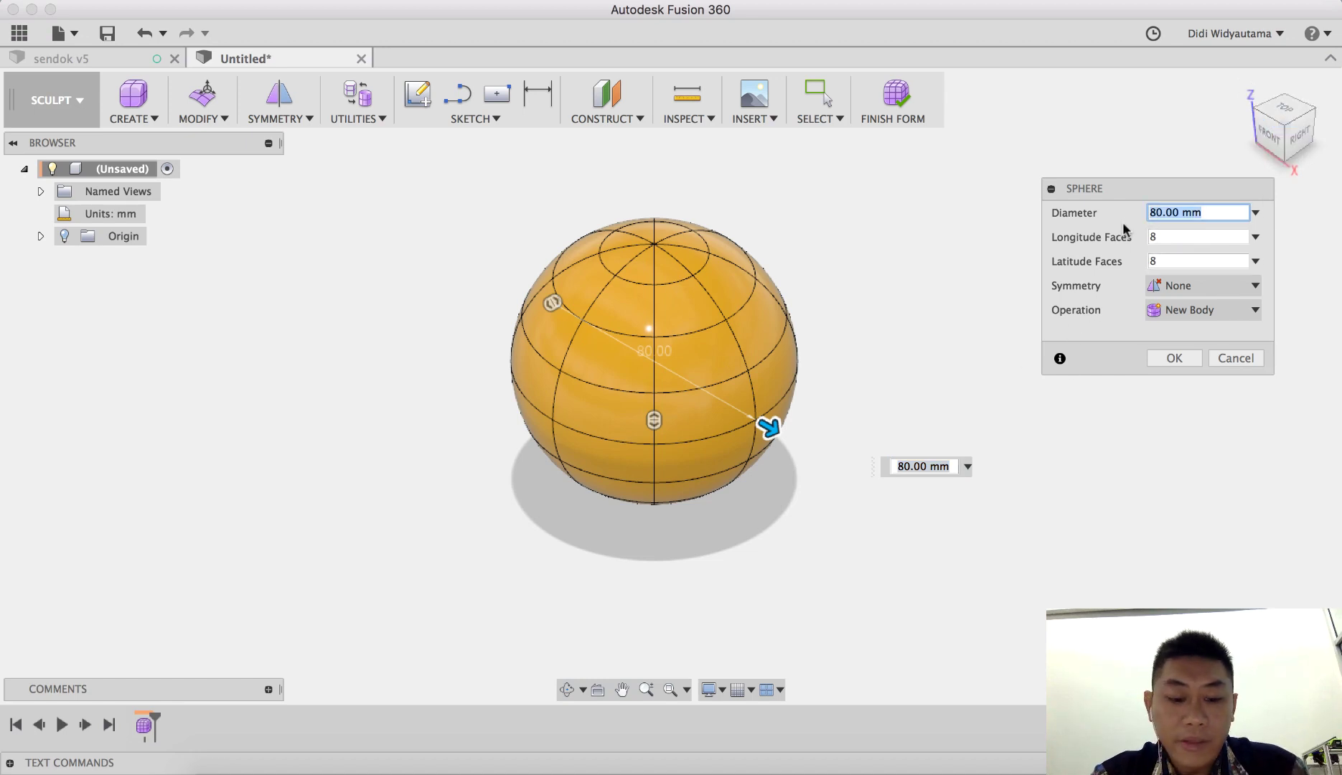
{"action": "type", "text": "40"}
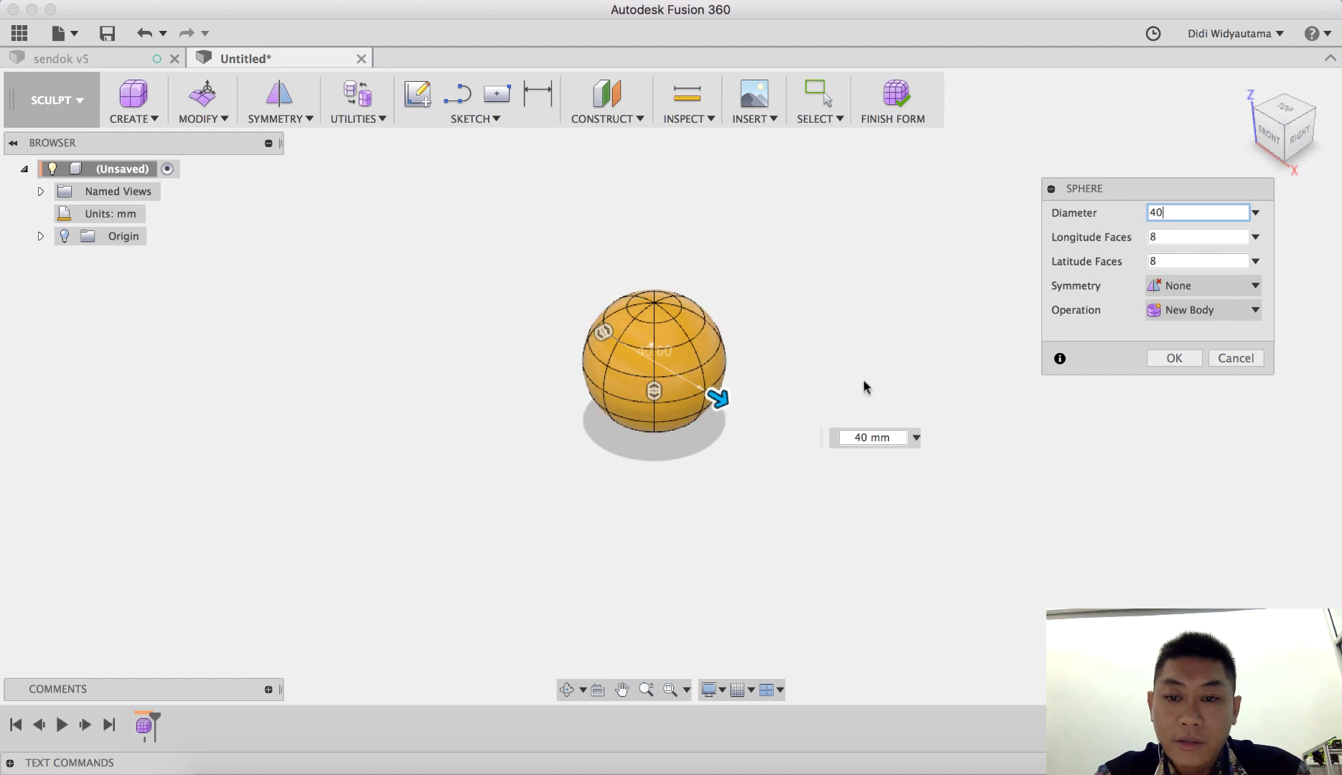
Try the sphere with 11 longitude faces and 9 latitude faces using the on-model handles.
{"action": "scroll", "coordinate": [675, 391], "scroll_direction": "up", "scroll_amount": 10}
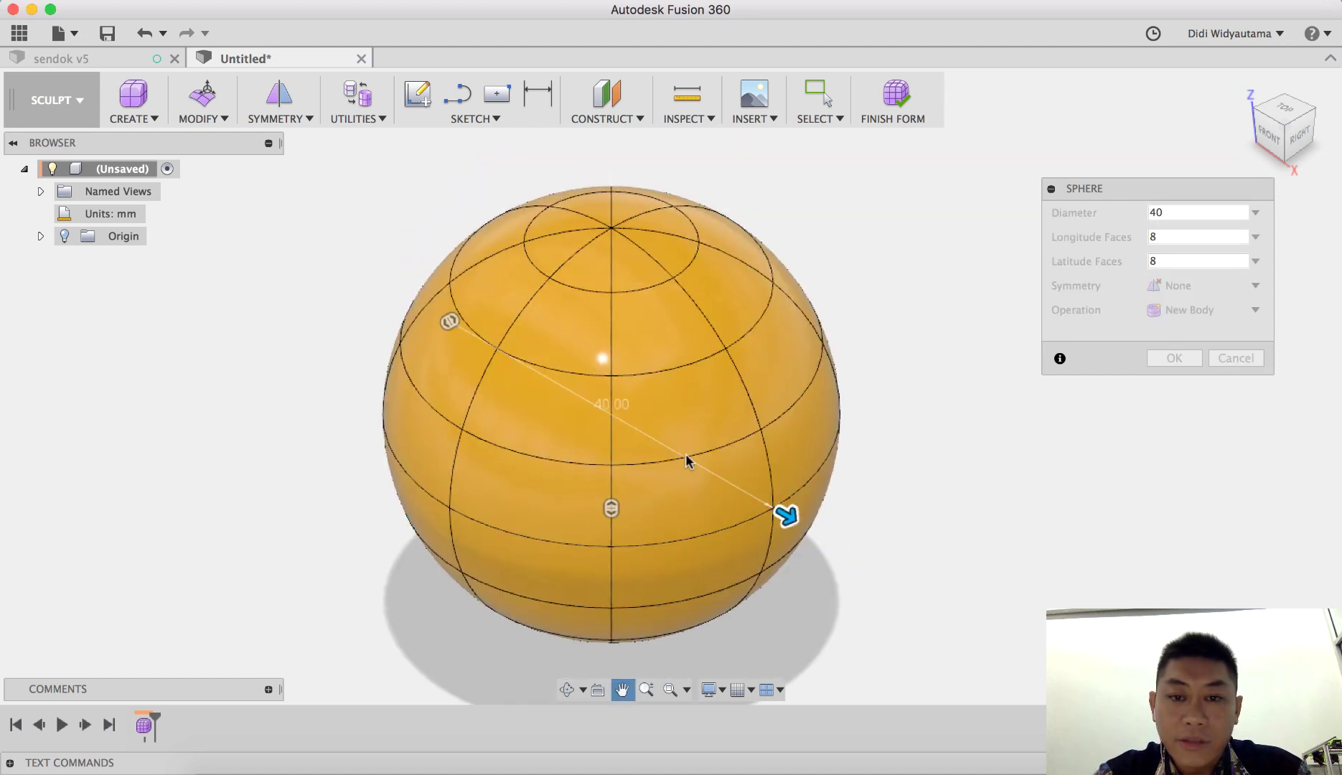
{"action": "left_click", "coordinate": [1154, 238]}
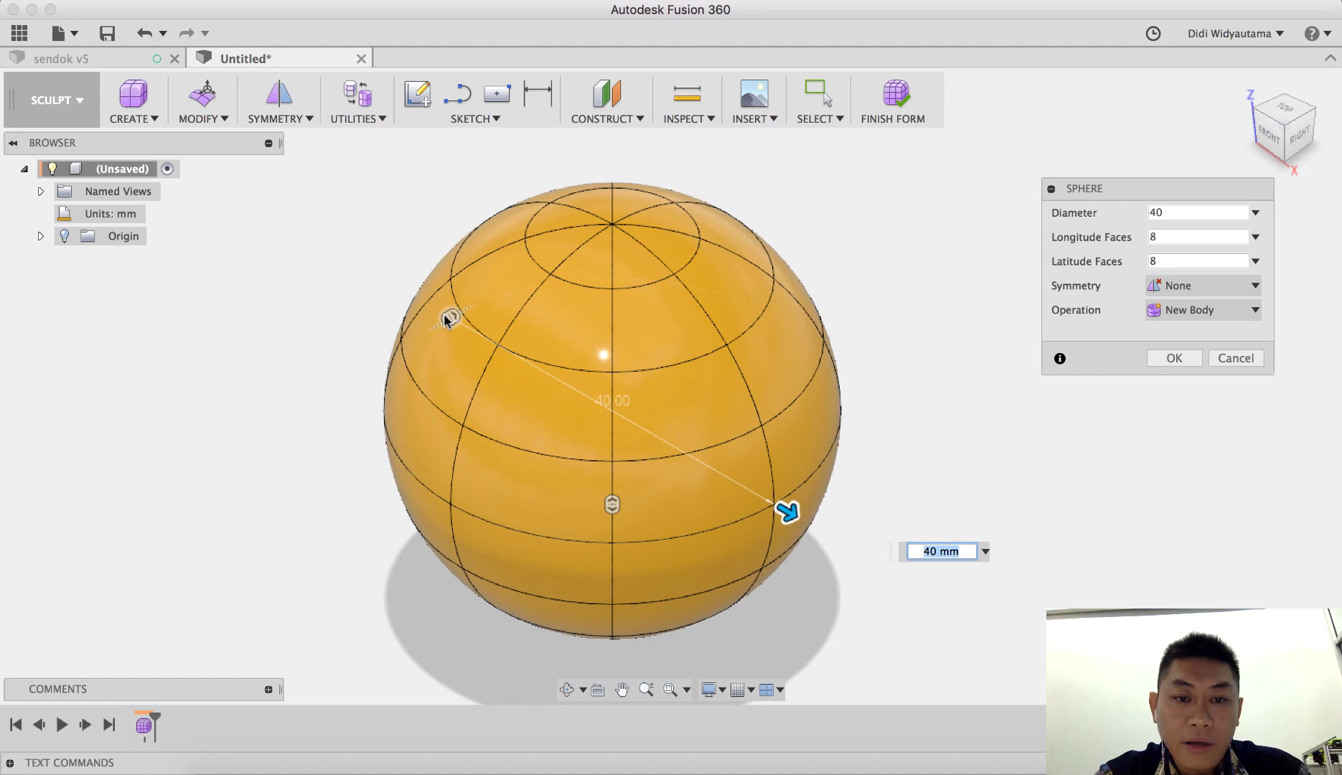
{"action": "left_click_drag", "start_coordinate": [448, 319], "coordinate": [399, 368]}
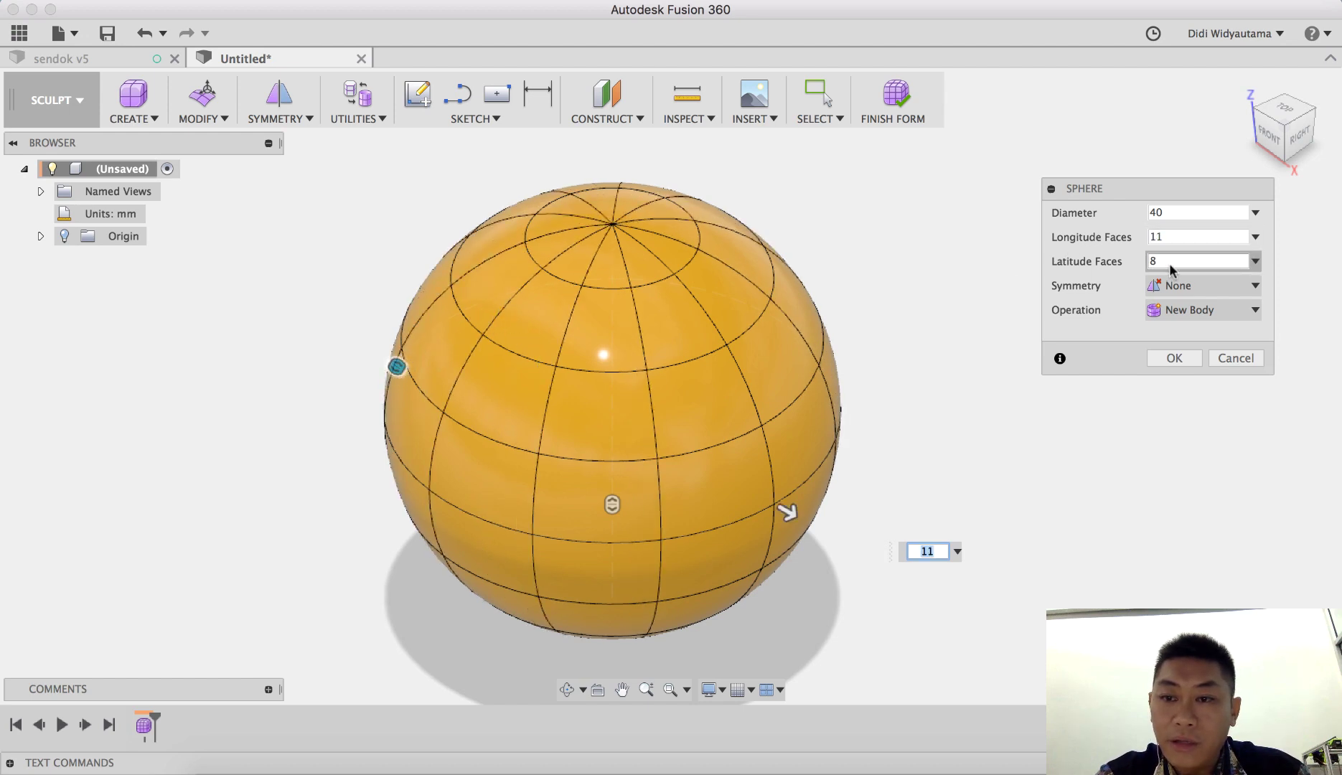
{"action": "mouse_move", "coordinate": [611, 506]}
{"action": "left_mouse_down"}
{"action": "mouse_move", "coordinate": [609, 411]}
{"action": "mouse_move", "coordinate": [591, 511]}
{"action": "left_mouse_up"}
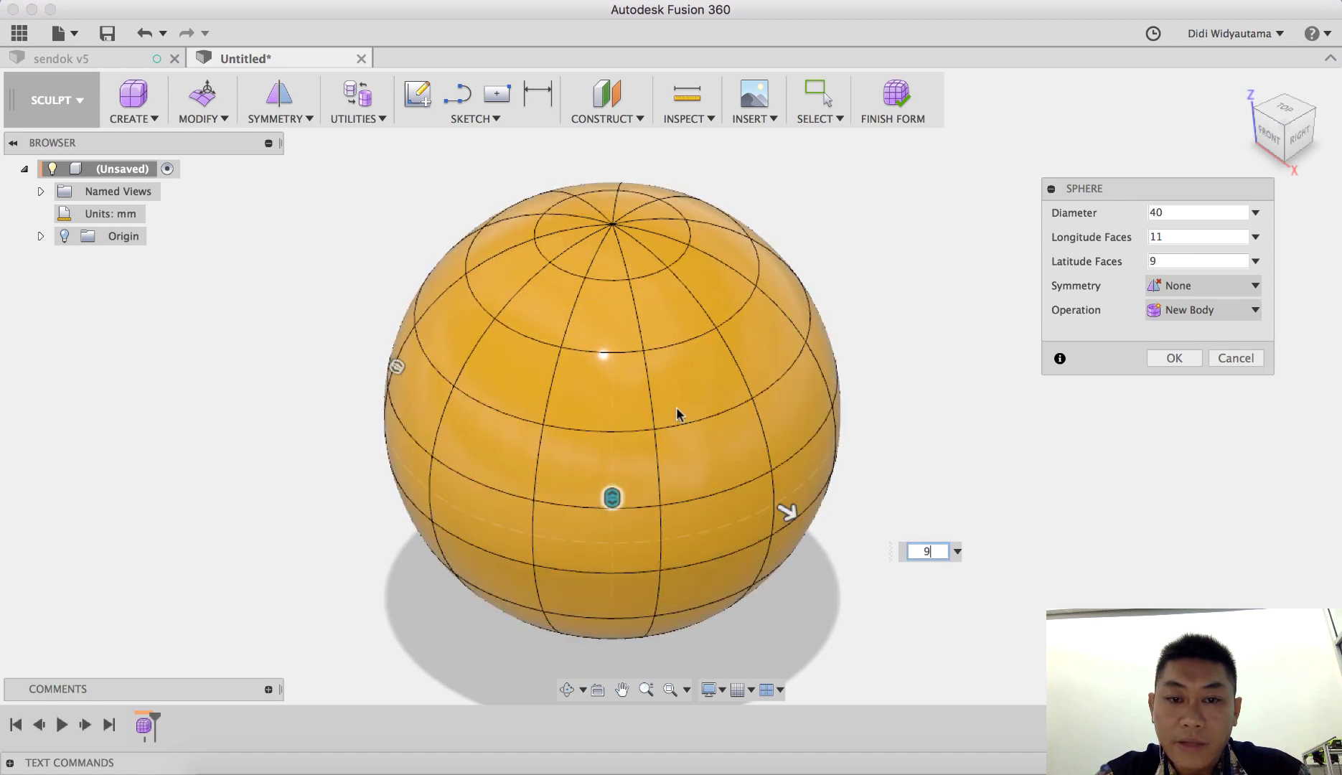
Set the sphere's longitude faces and latitude faces to 8 each and create it as a new body.
{"action": "left_click", "coordinate": [1191, 237]}
{"action": "type", "text": "8"}
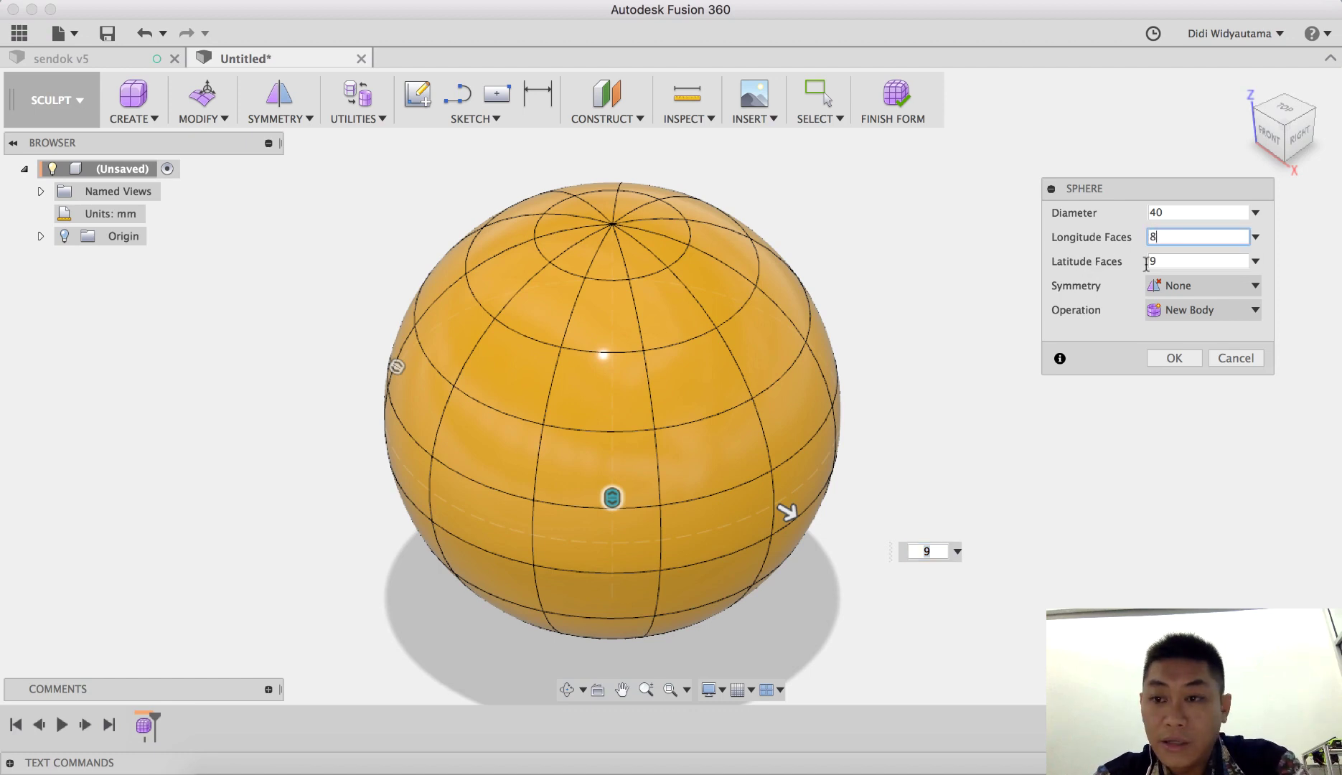
{"action": "key", "text": "Tab"}
{"action": "type", "text": "8"}
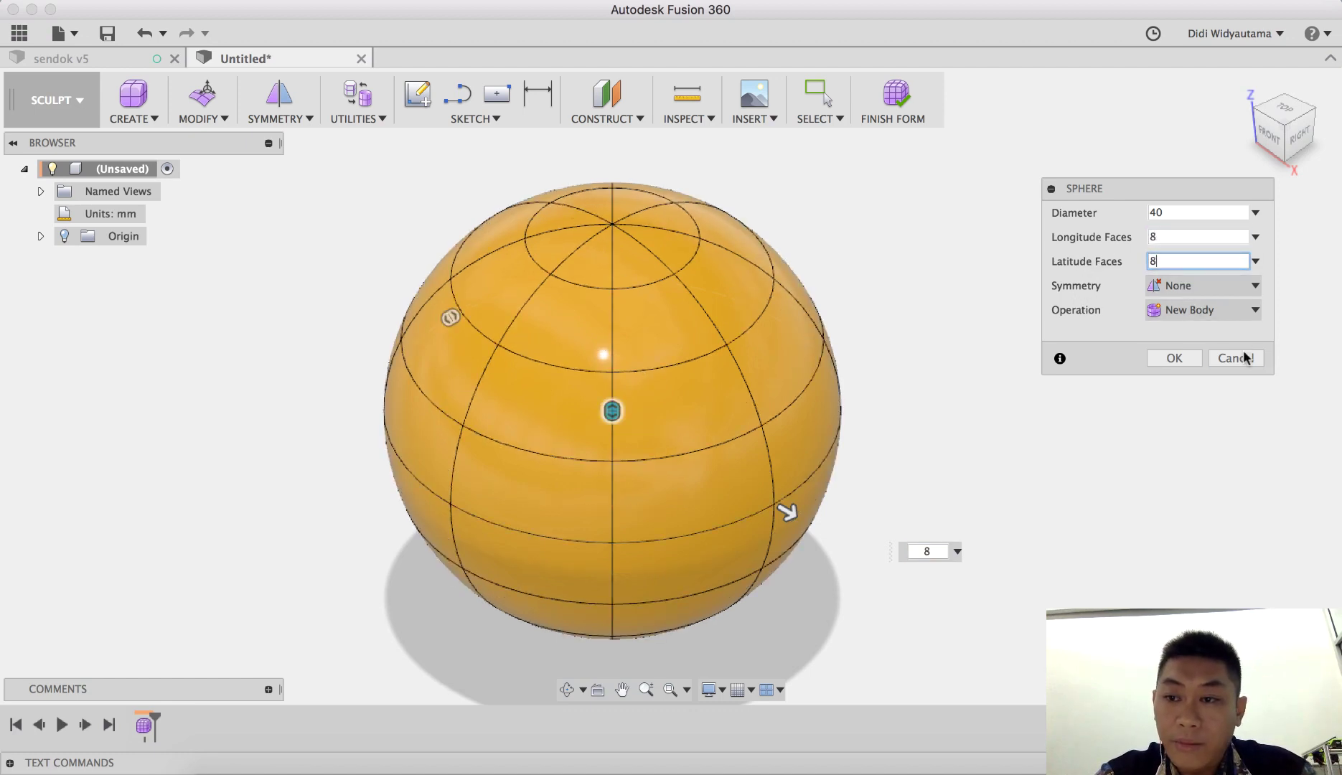
{"action": "left_click", "coordinate": [1177, 358]}
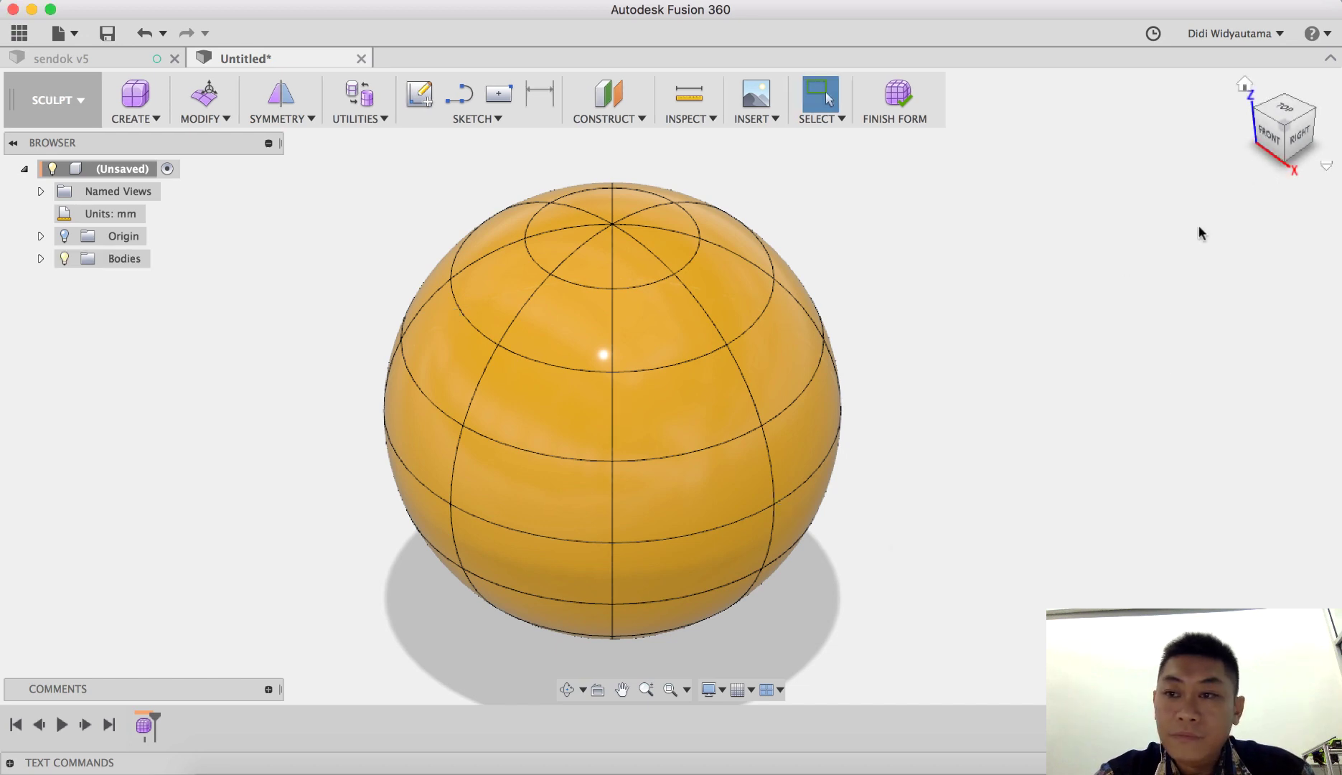
Delete the upper five rows of faces of the sphere in the front view, keeping the lowest three rows as a bowl.
{"action": "left_click", "coordinate": [1273, 139]}
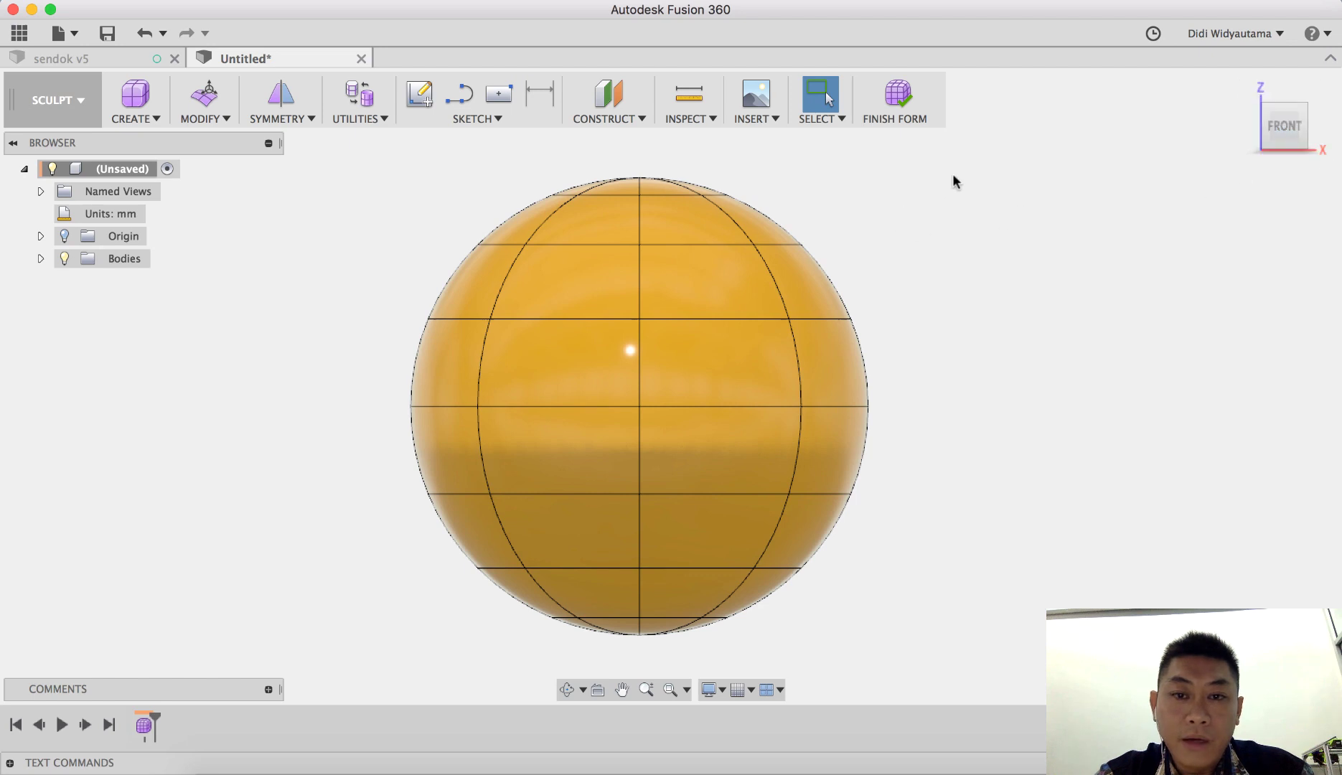
{"action": "left_click_drag", "start_coordinate": [550, 274], "coordinate": [330, 450]}
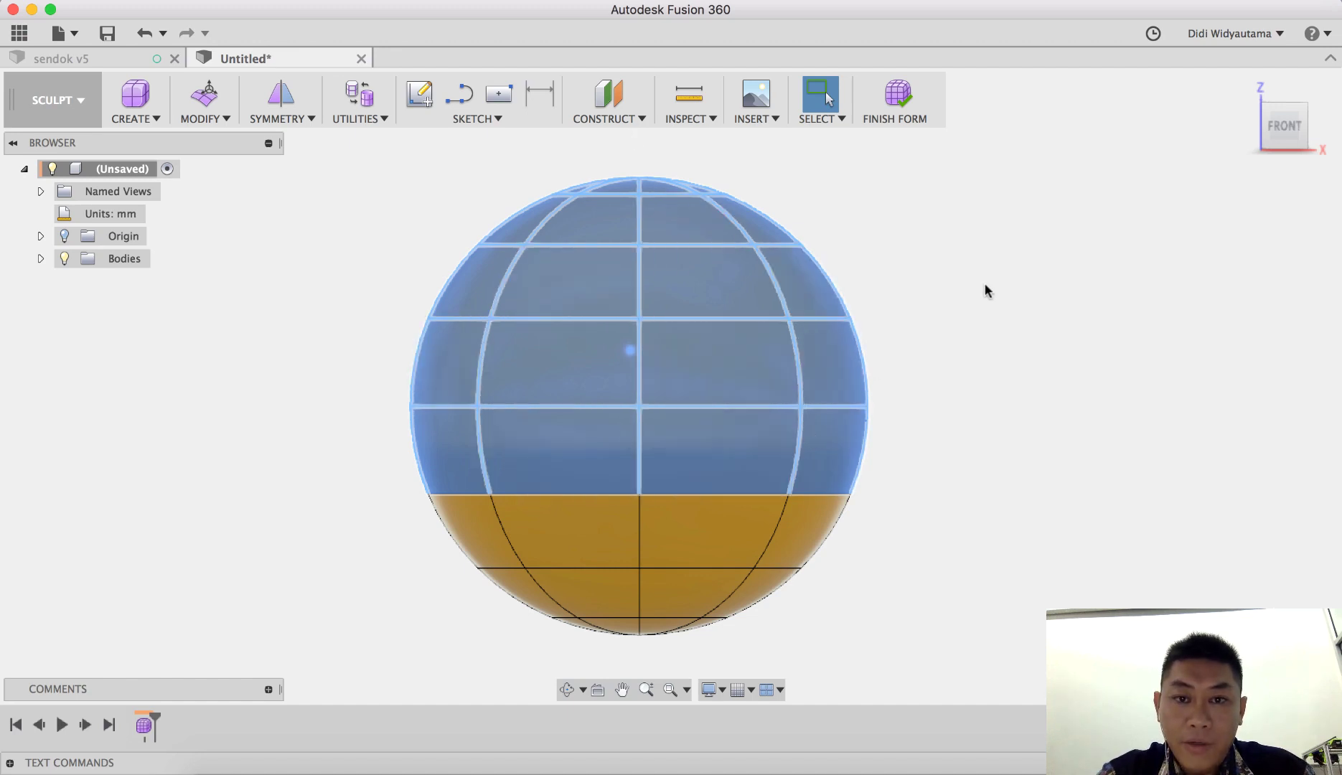
{"action": "middle_click_drag", "start_coordinate": [956, 345], "coordinate": [985, 330]}
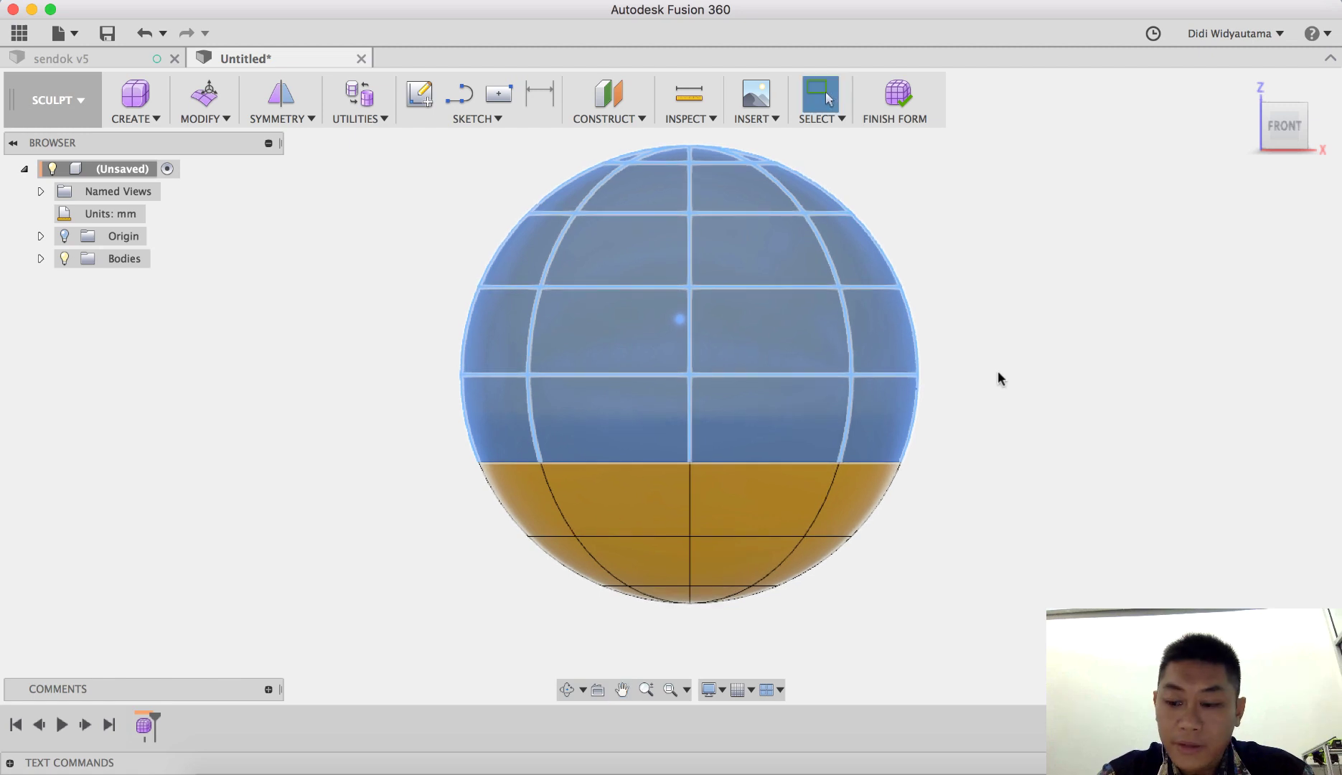
{"action": "key", "text": "Delete"}
Select all faces and edges of the bowl and use Edit Form to scale its height in Z to 0.7.
{"action": "middle_click_drag", "start_coordinate": [821, 382], "coordinate": [918, 501], "text": "shift"}
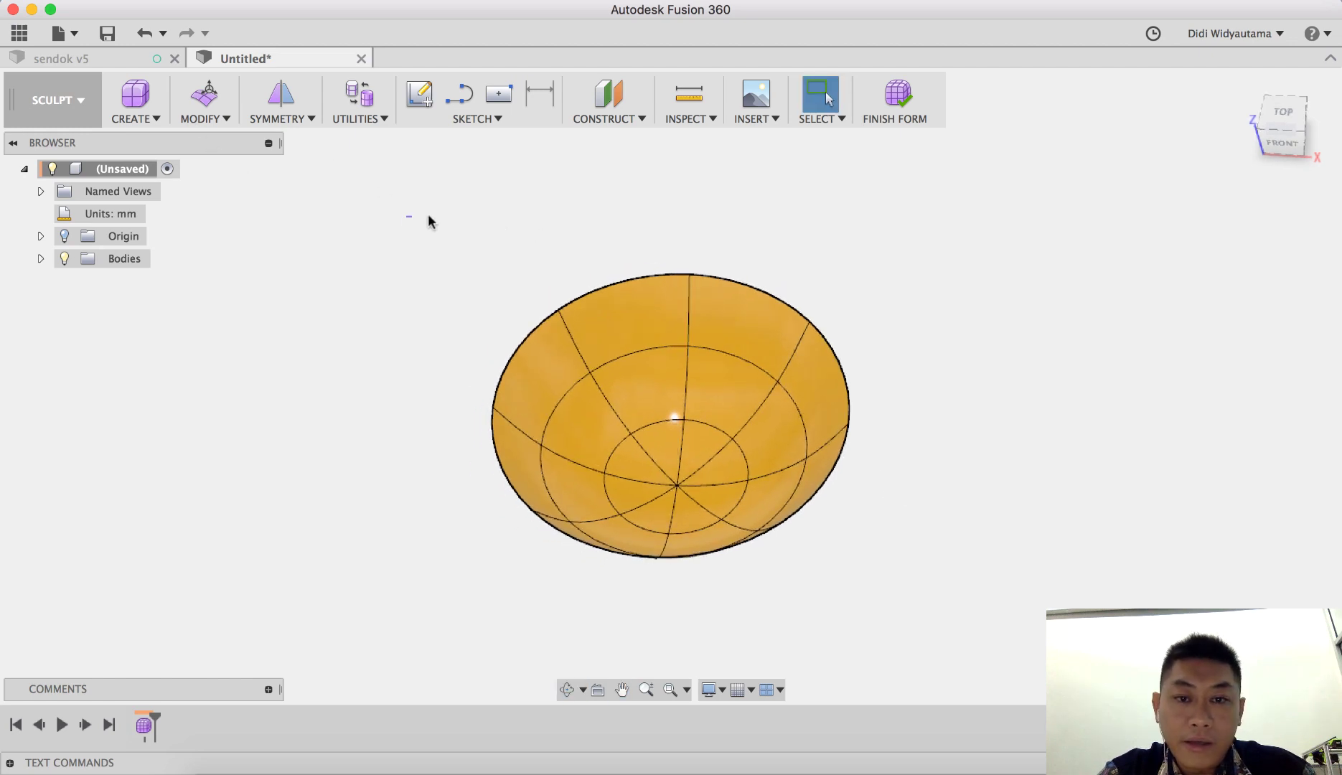
{"action": "left_click_drag", "start_coordinate": [428, 214], "coordinate": [1044, 648]}
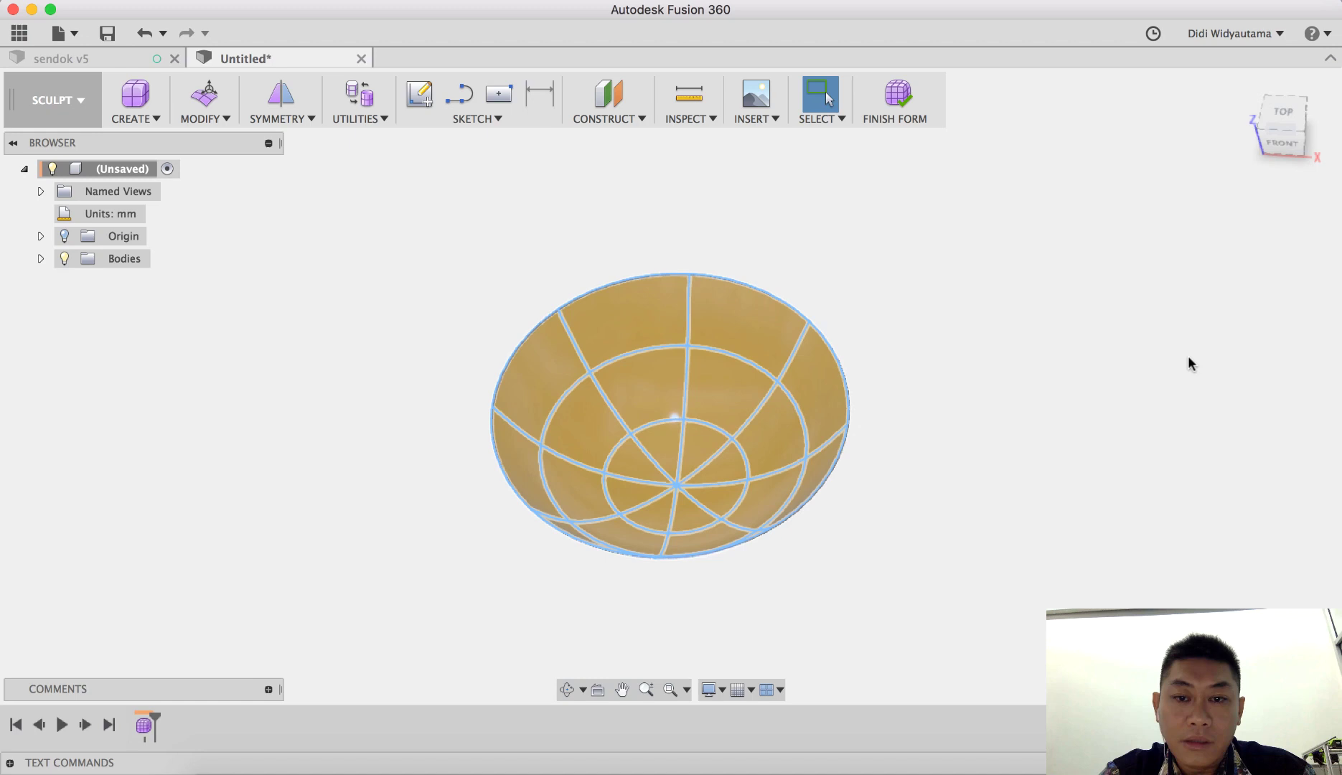
{"action": "middle_click_drag", "start_coordinate": [1017, 366], "coordinate": [931, 368], "text": "shift"}
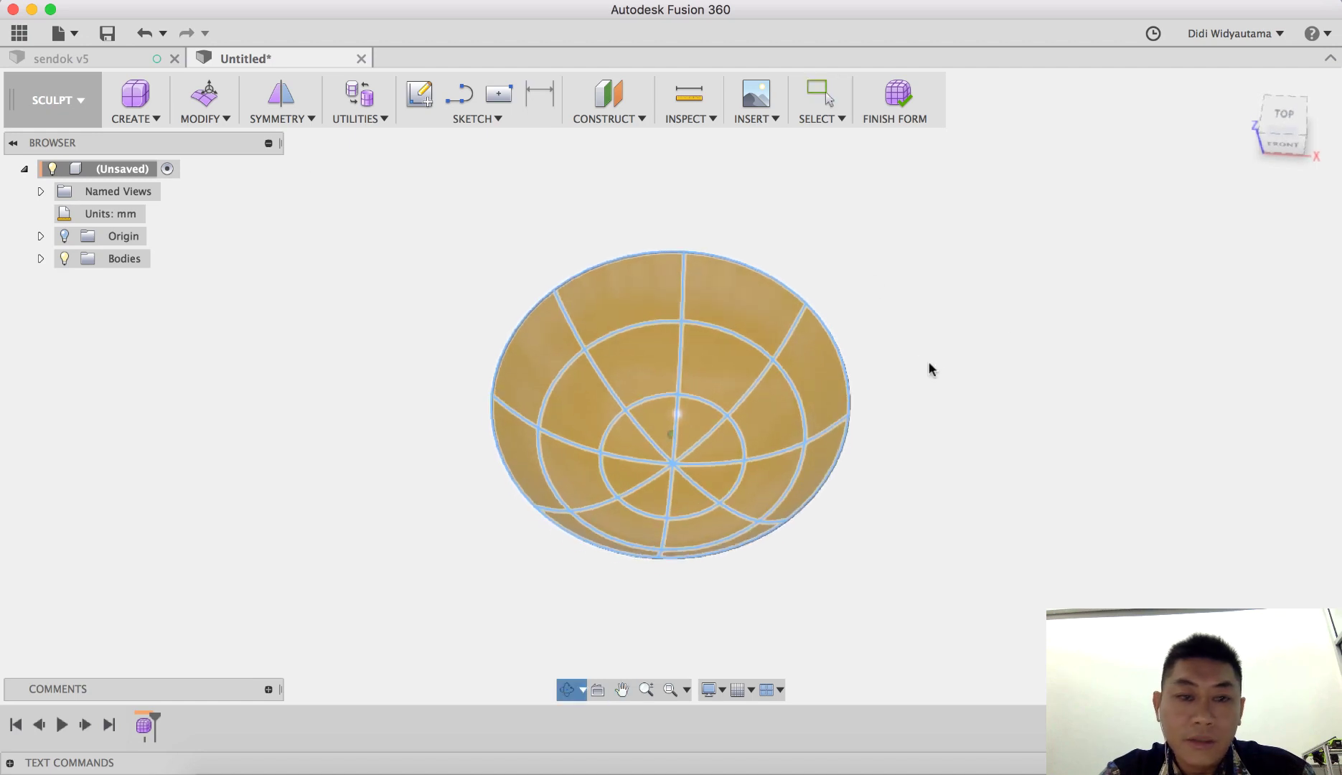
{"action": "left_click", "coordinate": [204, 99]}
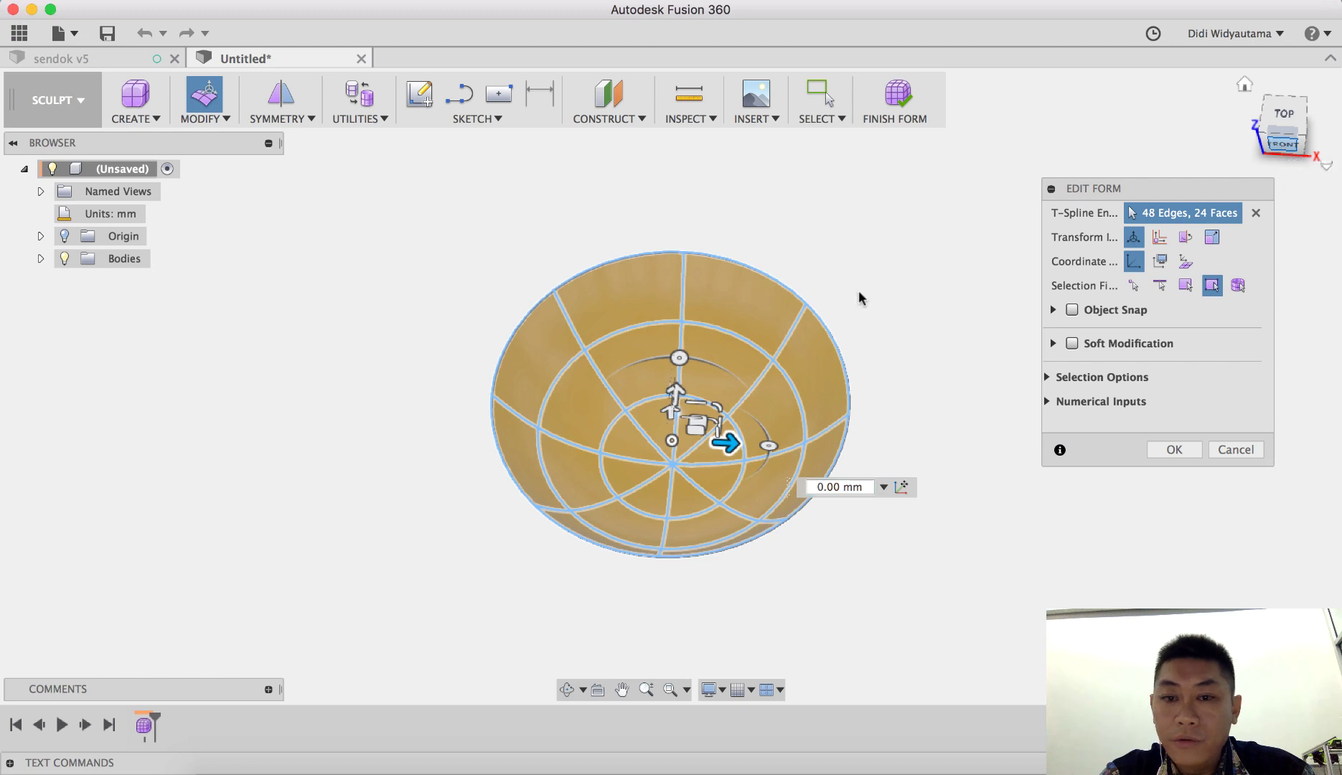
{"action": "middle_click_drag", "start_coordinate": [938, 304], "coordinate": [895, 333]}
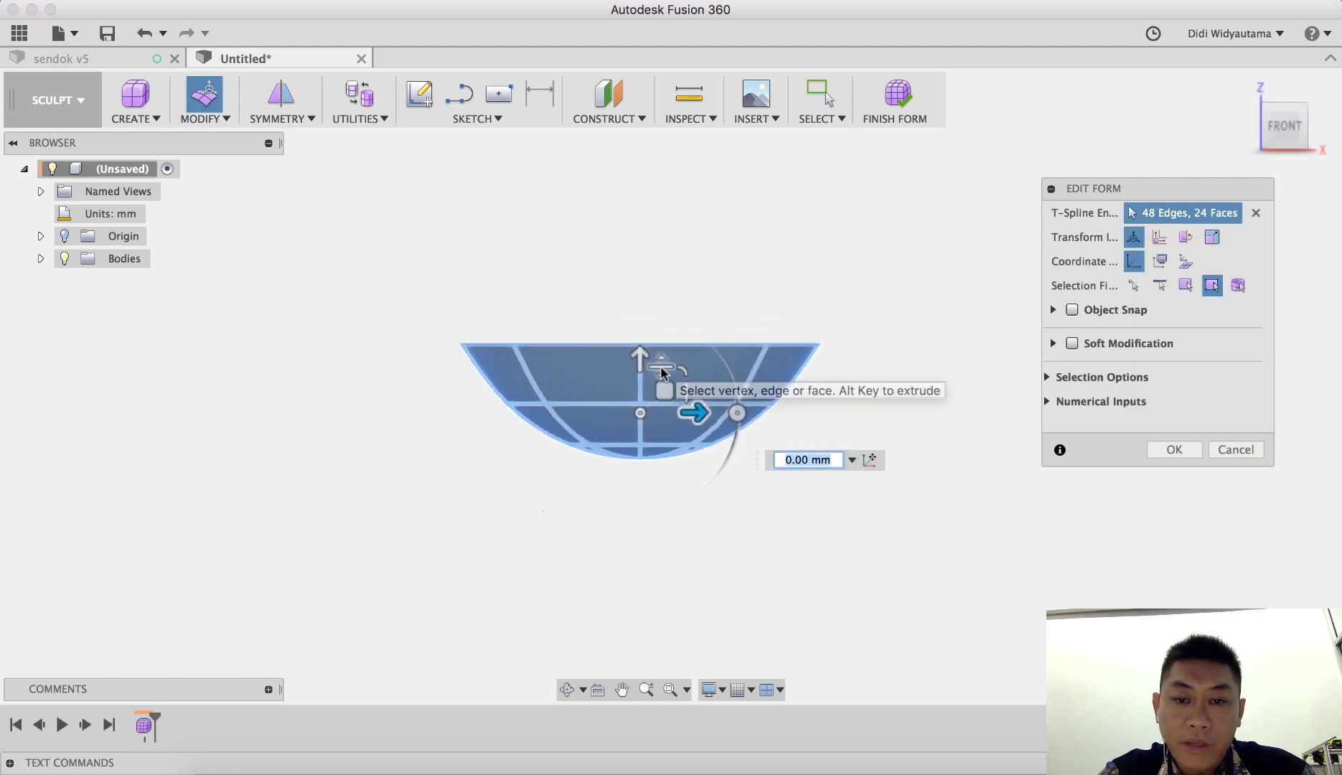
{"action": "left_click_drag", "start_coordinate": [661, 369], "coordinate": [659, 387]}
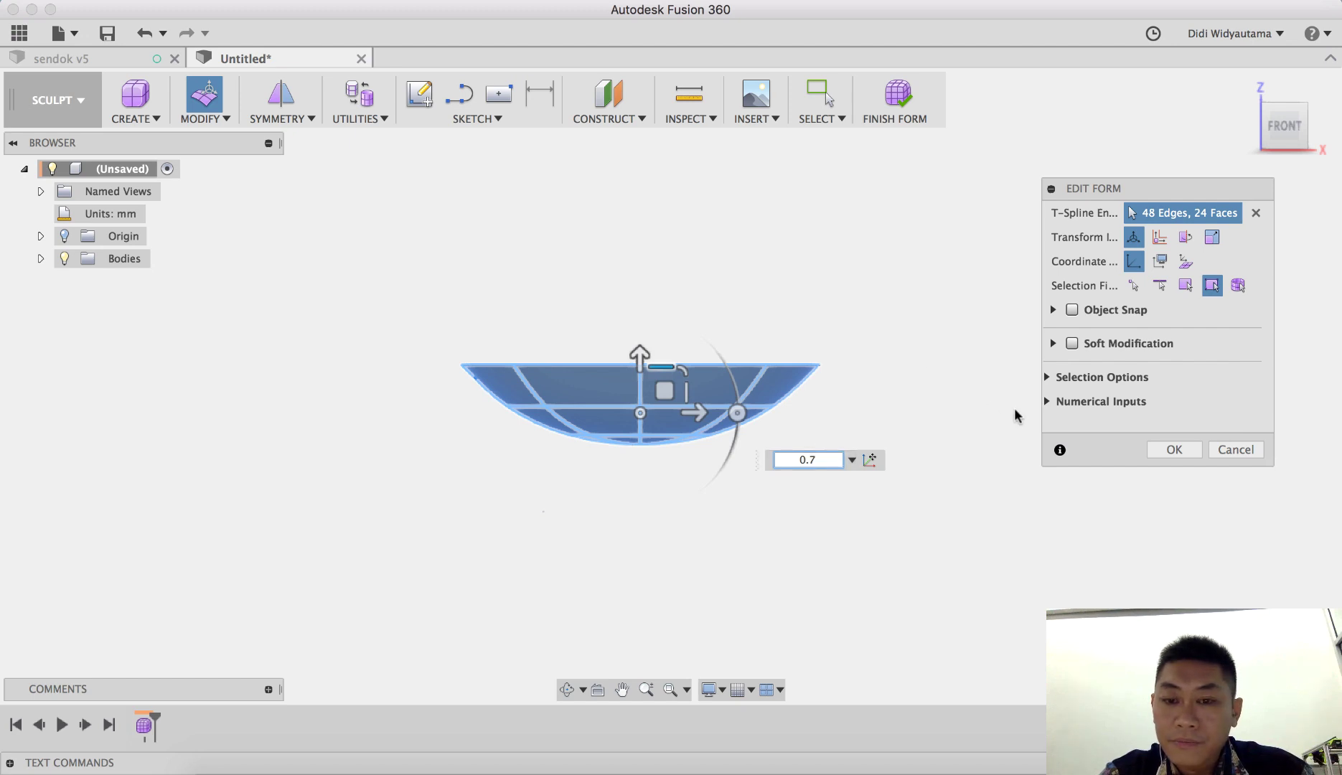
{"action": "left_click", "coordinate": [1173, 449]}
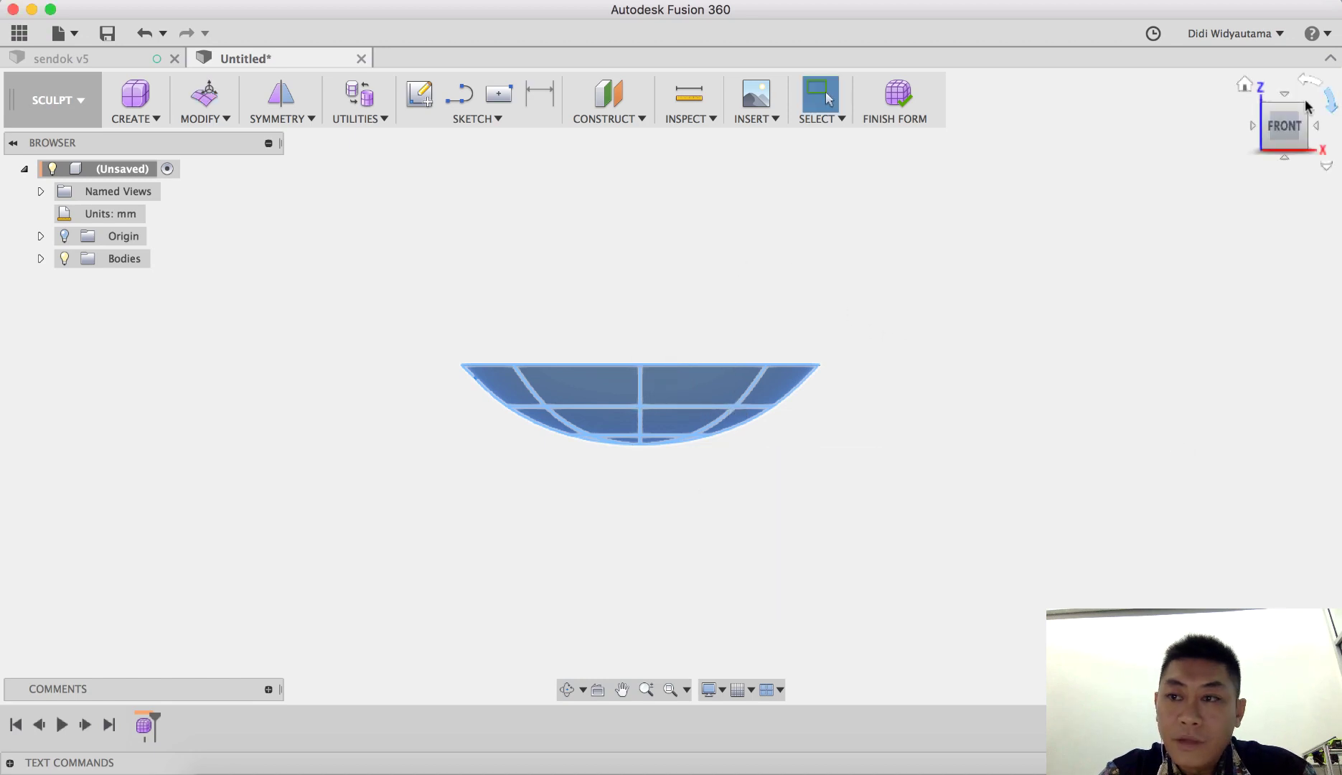
Use Edit Form in the top view to scale the whole bowl in Y to 0.65, making it an oval.
{"action": "left_click", "coordinate": [1286, 103]}
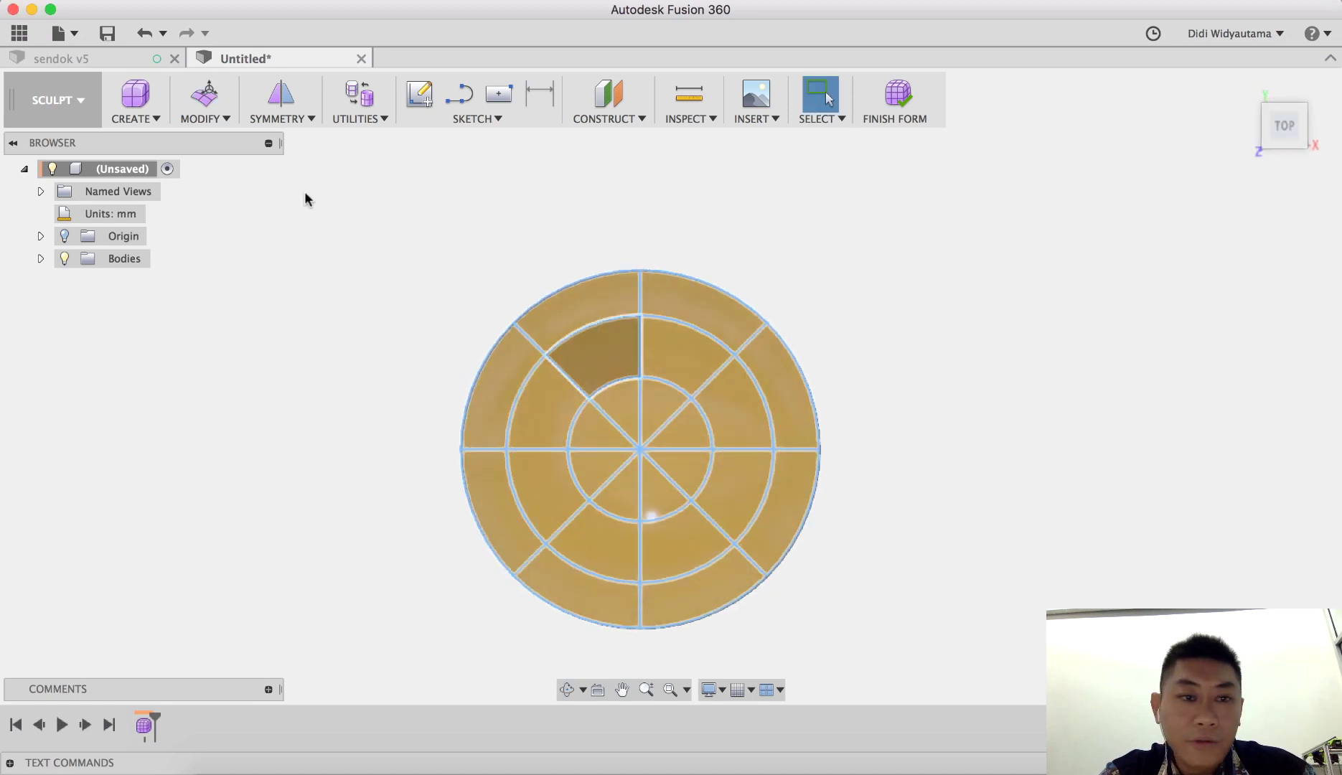
{"action": "left_click", "coordinate": [206, 95]}
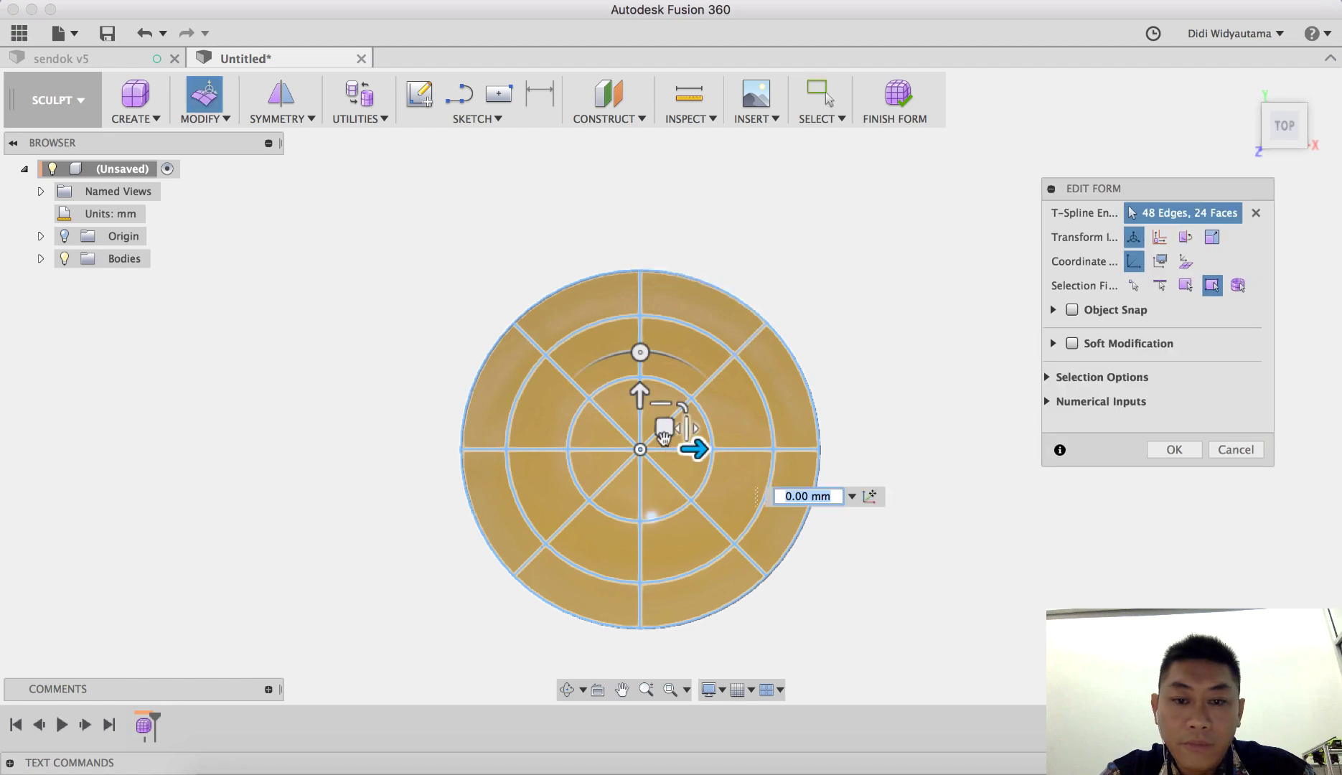
{"action": "left_click_drag", "start_coordinate": [660, 413], "coordinate": [660, 423]}
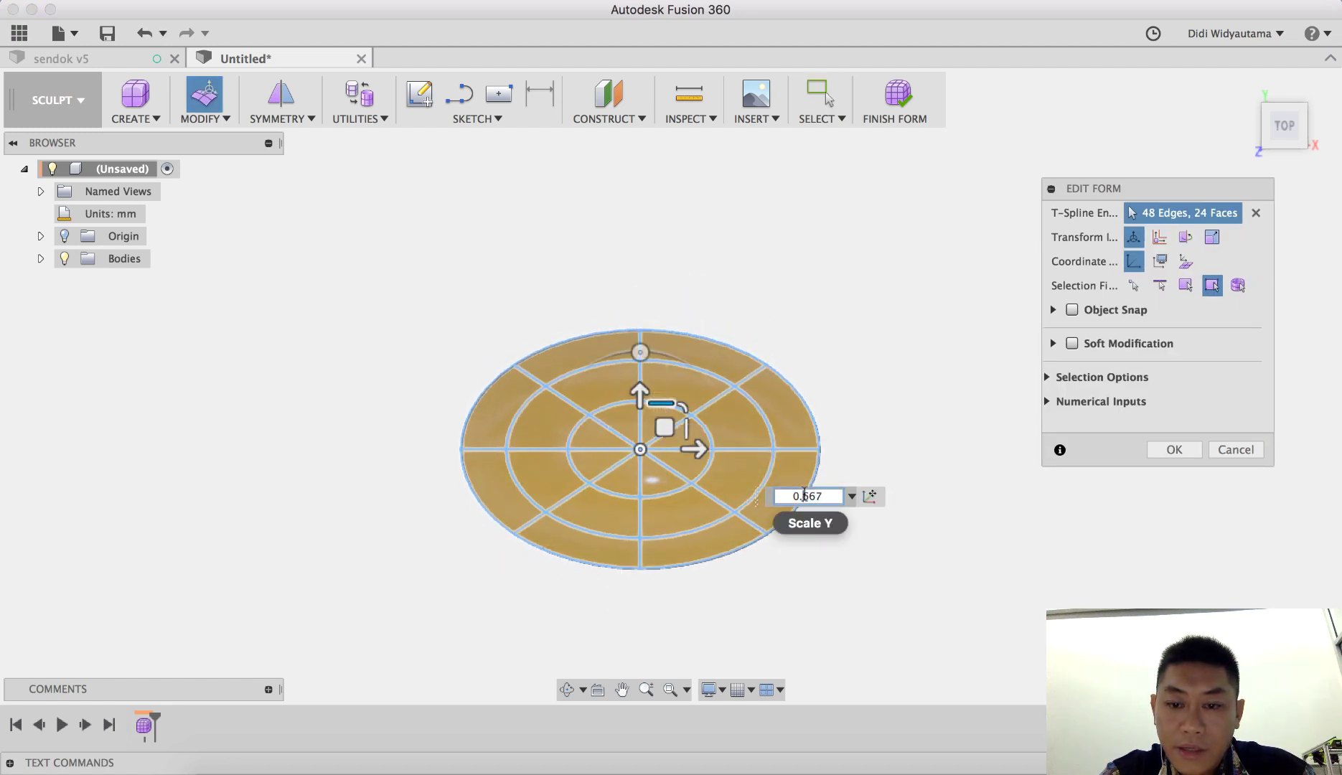
{"action": "left_click", "coordinate": [840, 495]}
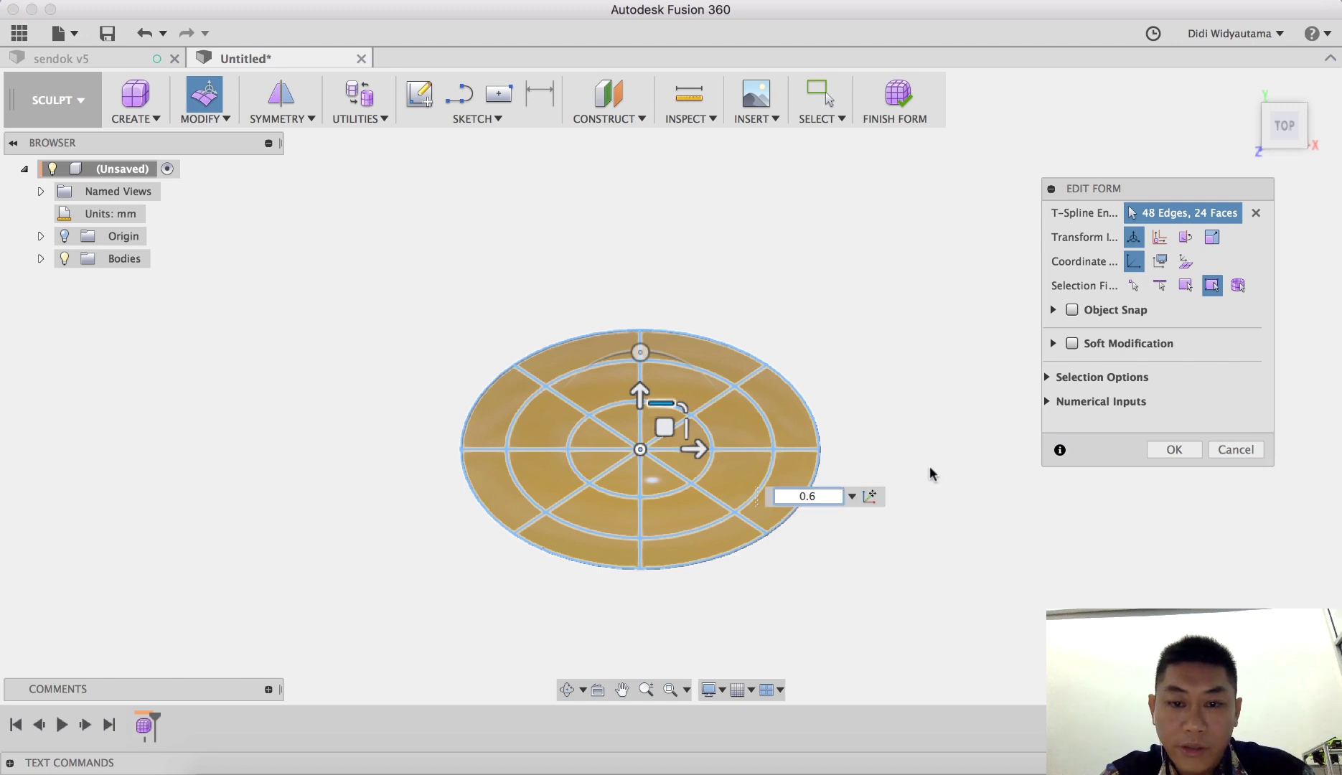
{"action": "key", "text": "Return"}
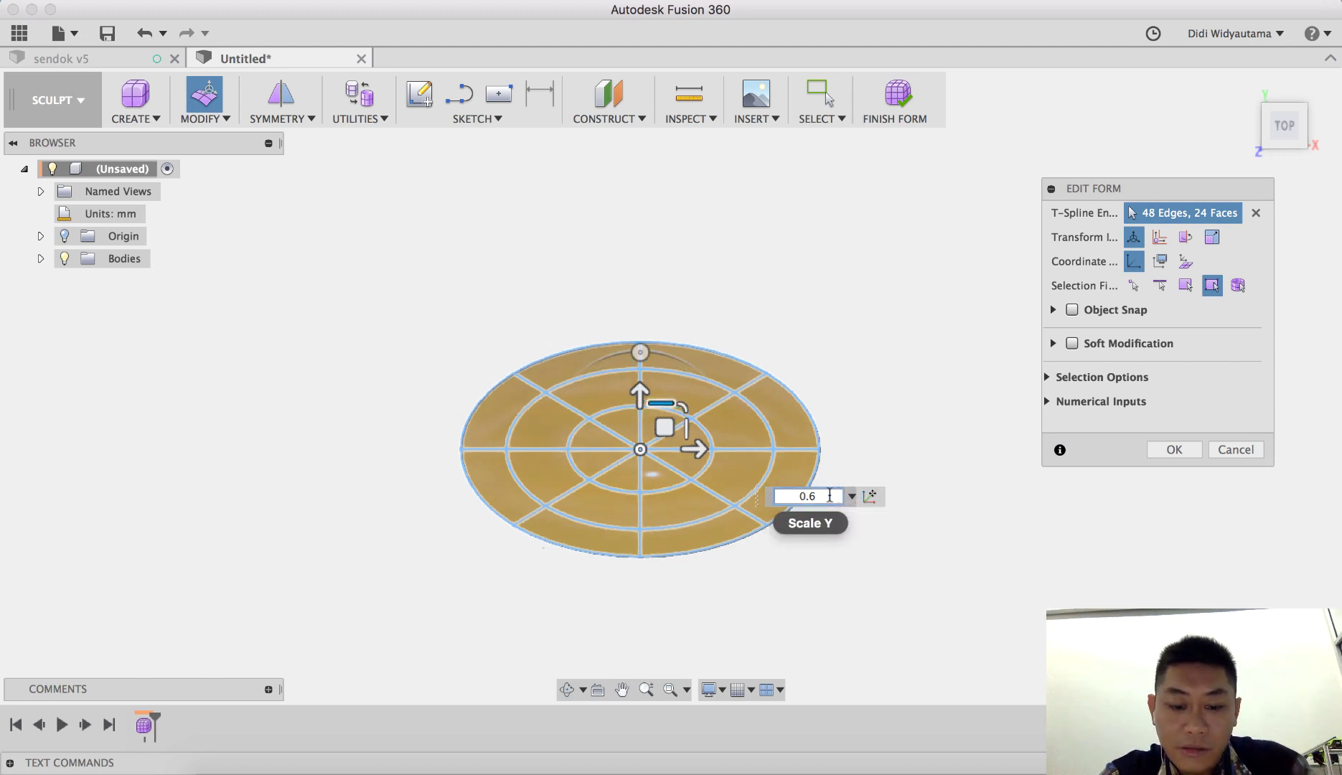
{"action": "type", "text": "5"}
{"action": "key", "text": "Return"}
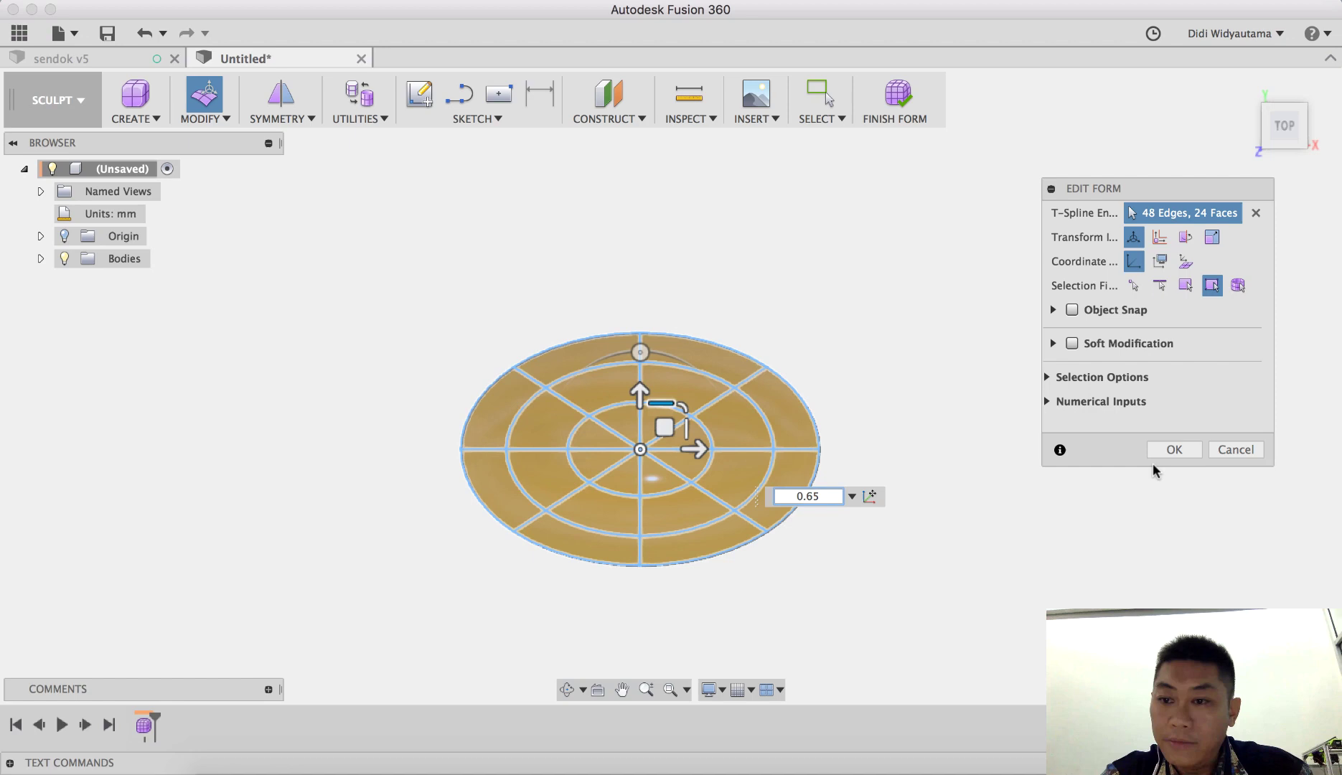
{"action": "left_click", "coordinate": [1177, 448]}
{"action": "mouse_move", "coordinate": [963, 367]}
{"action": "middle_mouse_down"}
{"action": "mouse_move", "coordinate": [977, 393]}
{"action": "mouse_move", "coordinate": [946, 384]}
{"action": "middle_mouse_up"}
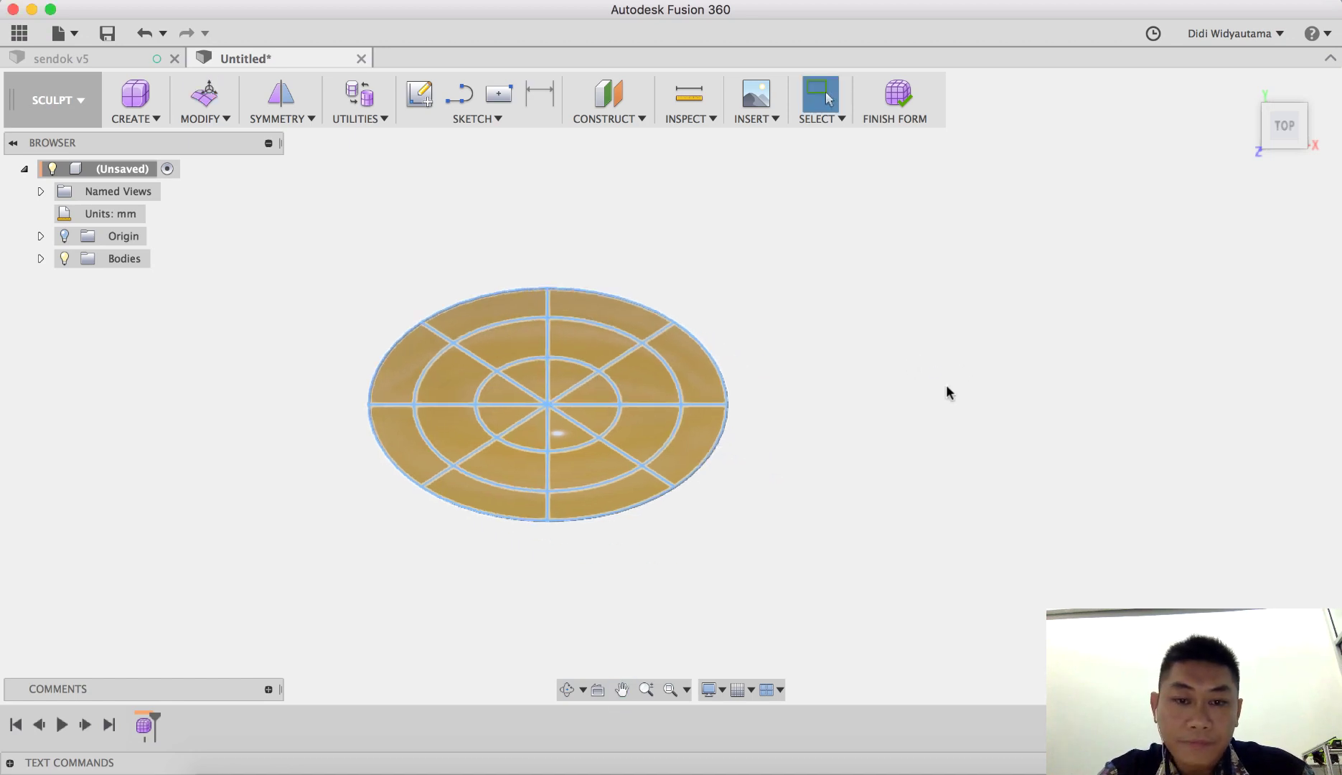
Extrude the bowl's two end rim edges along X with Edit Form in three stages of 15, 45 and 11 mm to form the handle.
{"action": "left_click", "coordinate": [205, 97]}
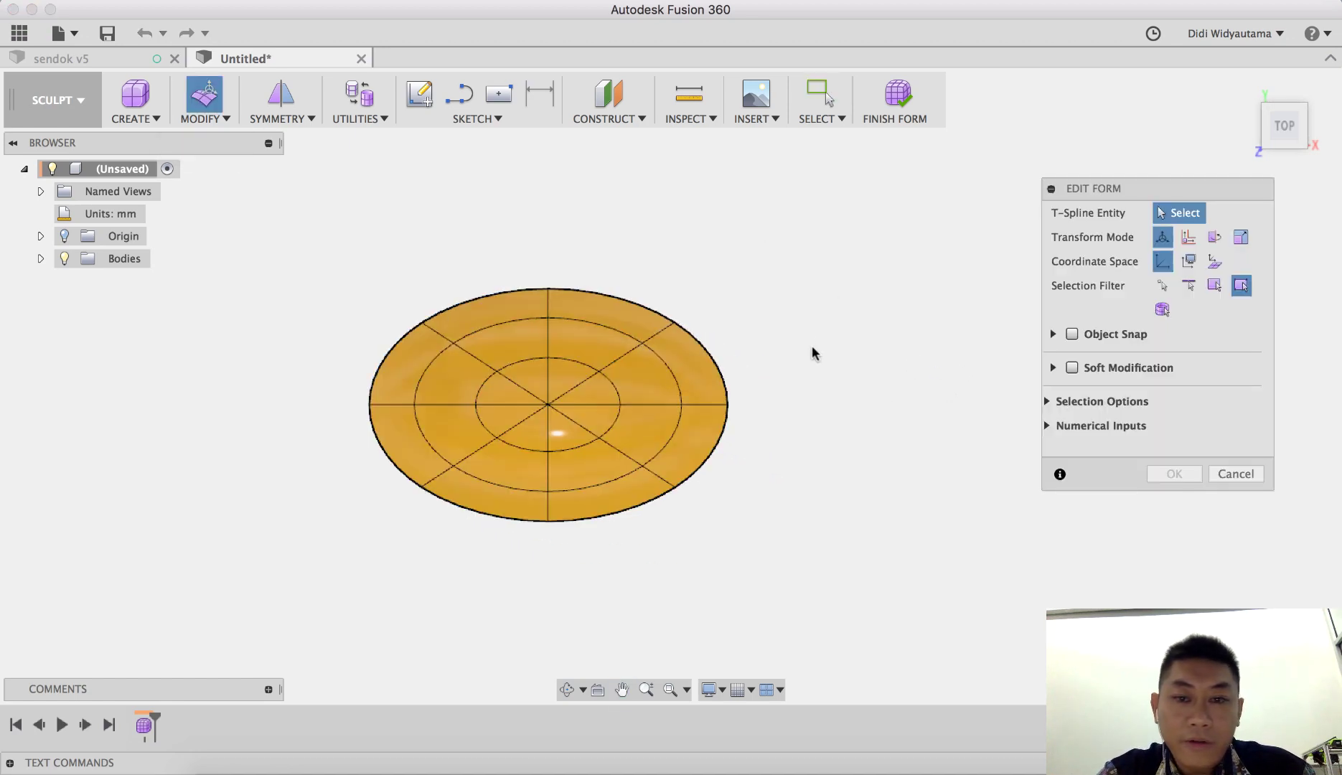
{"action": "left_click", "coordinate": [709, 354]}
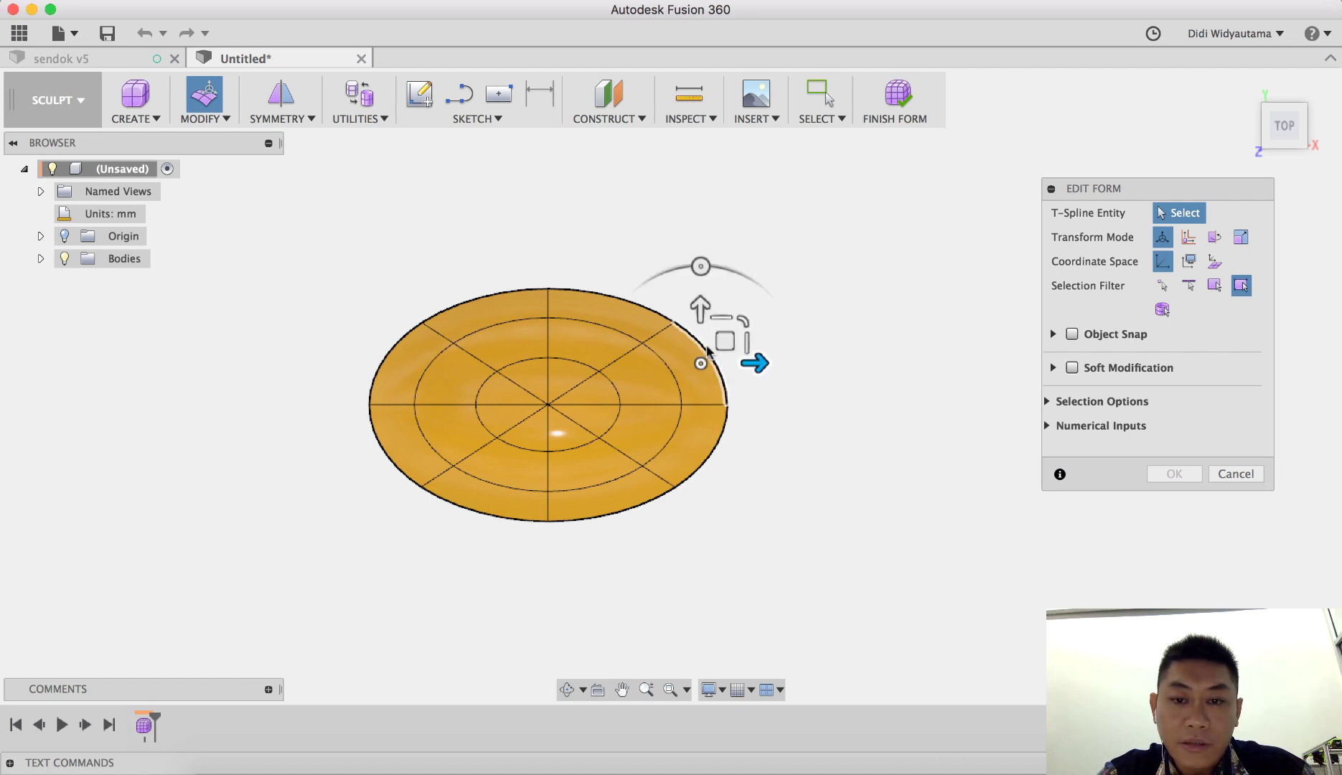
{"action": "left_click", "coordinate": [724, 441], "text": "shift"}
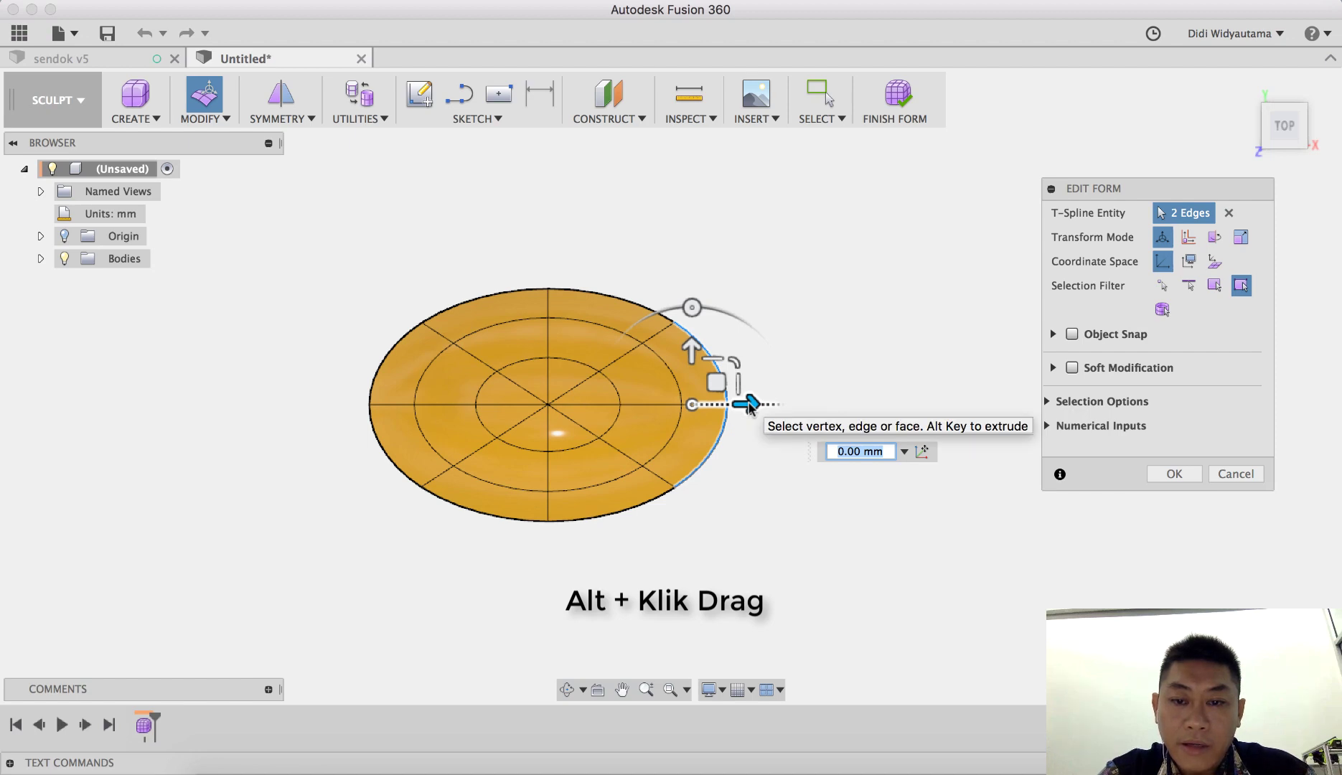
{"action": "left_click_drag", "start_coordinate": [748, 405], "coordinate": [889, 398], "text": "alt"}
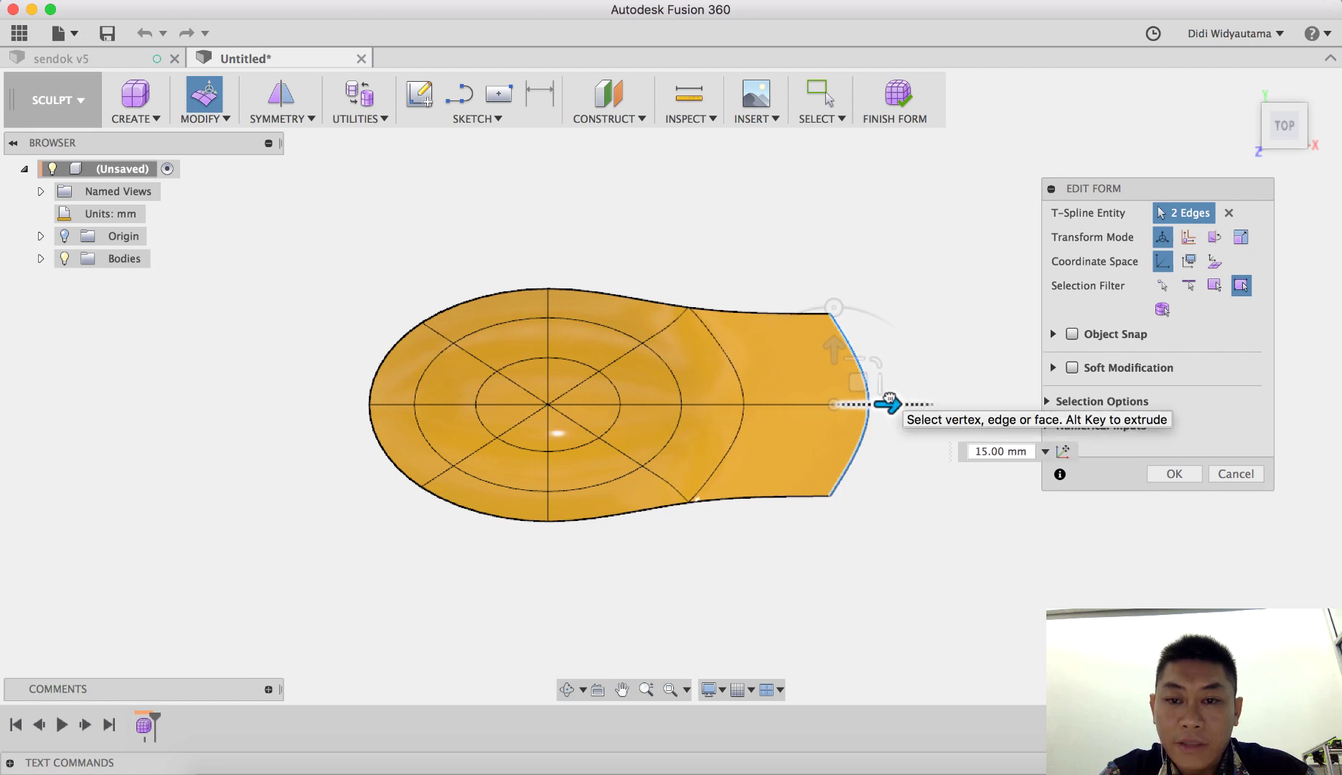
{"action": "middle_click_drag", "start_coordinate": [860, 524], "coordinate": [526, 570]}
{"action": "left_click_drag", "start_coordinate": [554, 451], "coordinate": [982, 443]}
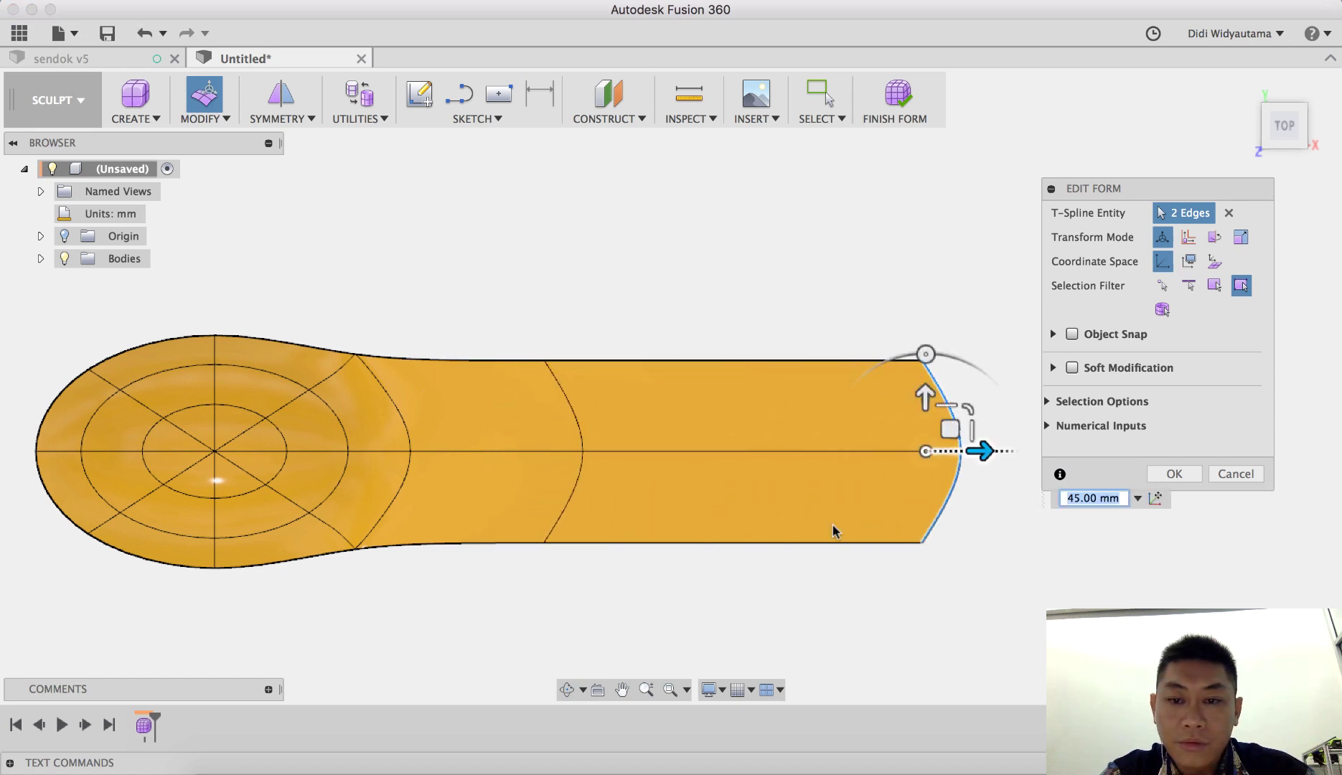
{"action": "scroll", "coordinate": [523, 512], "scroll_direction": "right", "scroll_amount": 5}
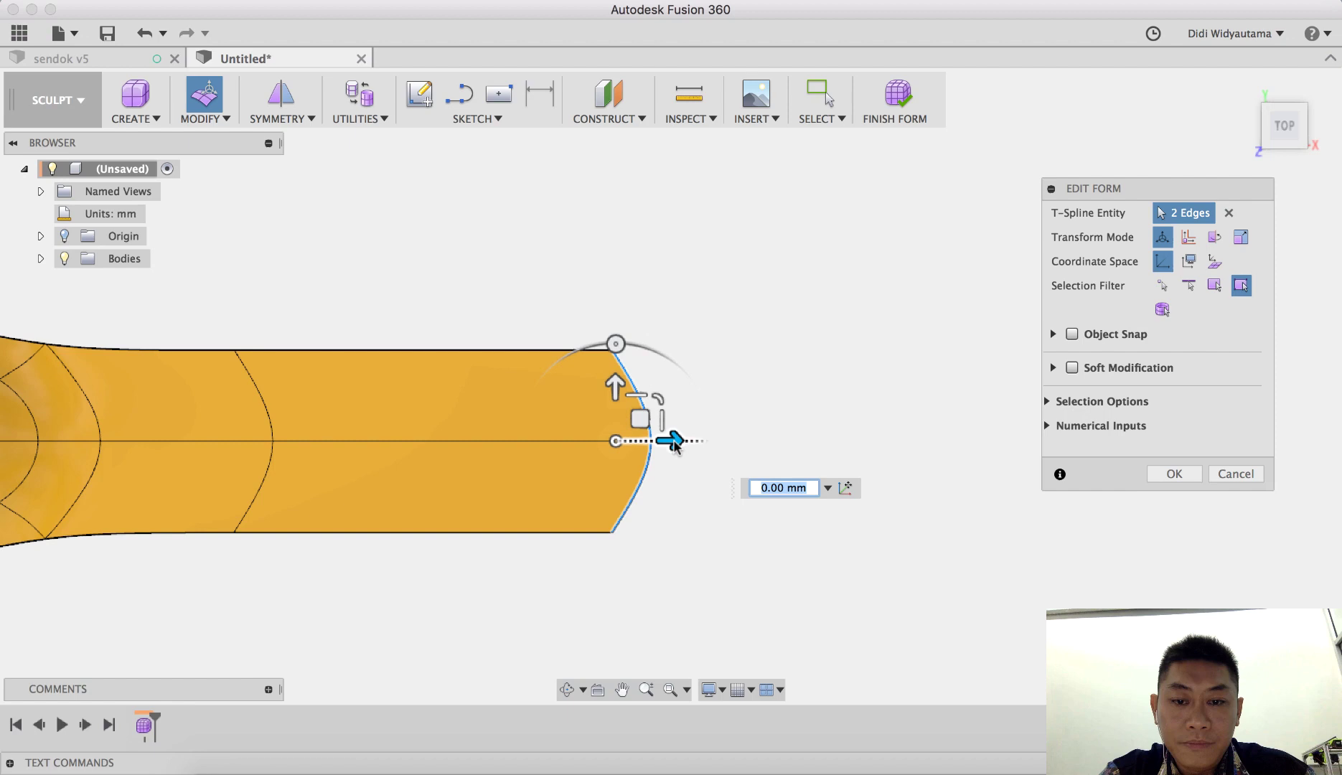
{"action": "left_click_drag", "start_coordinate": [673, 439], "coordinate": [782, 441]}
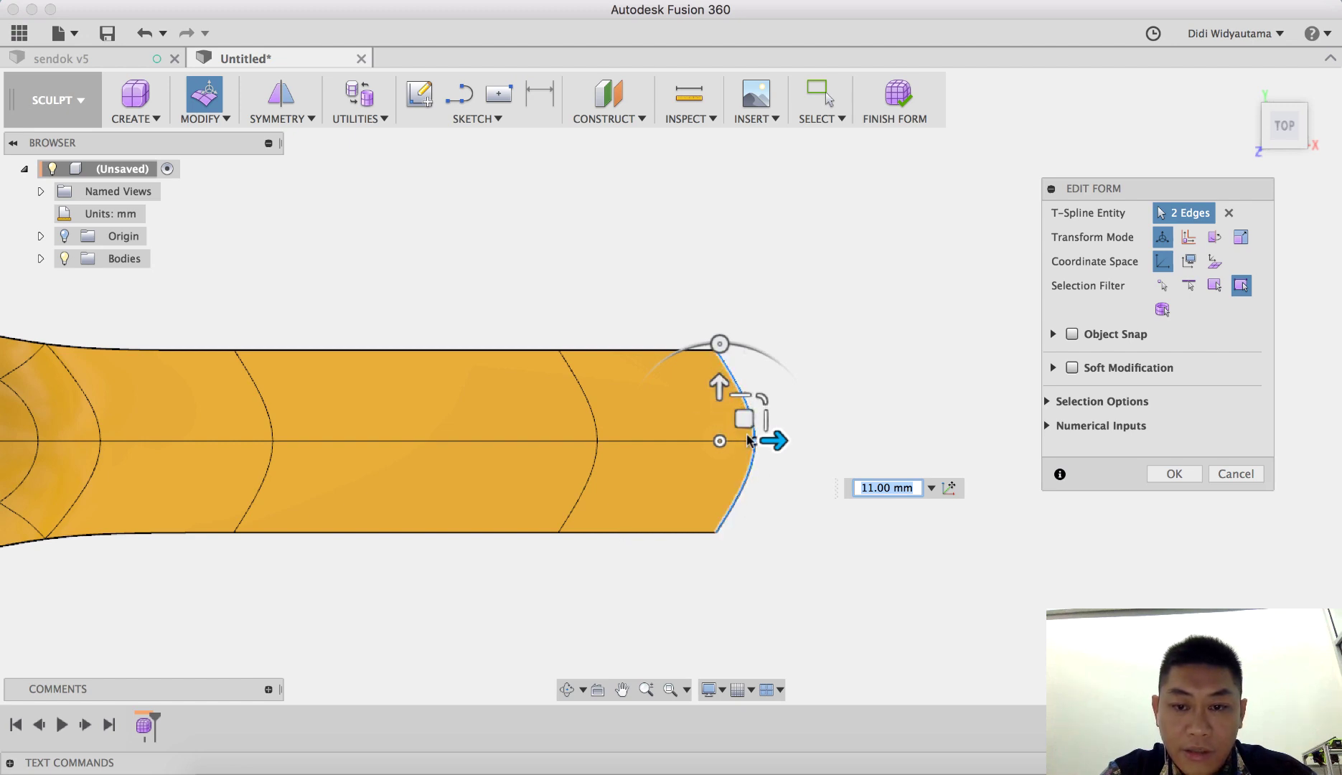
Straighten the curved end of the handle by scaling its two end edges in X to 0.027.
{"action": "middle_click_drag", "start_coordinate": [828, 434], "coordinate": [763, 367]}
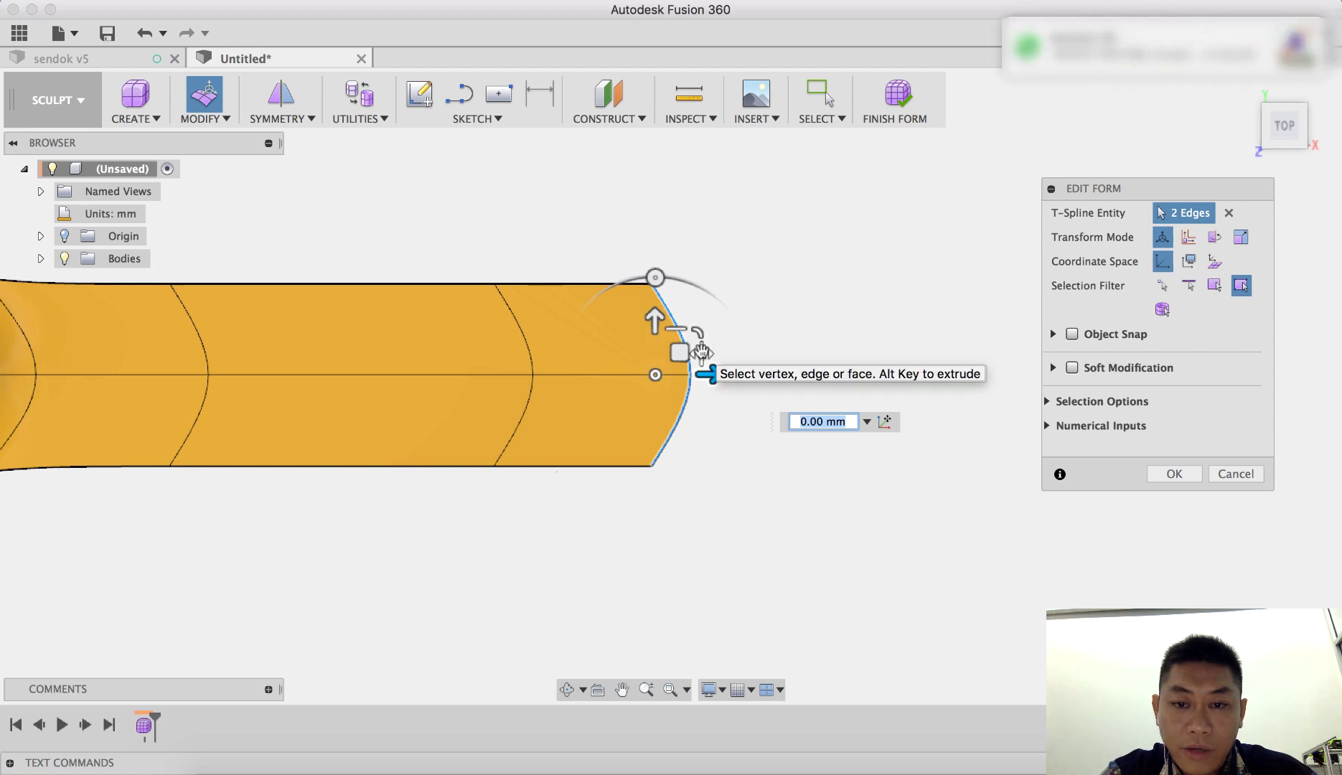
{"action": "left_click_drag", "start_coordinate": [700, 353], "coordinate": [702, 353]}
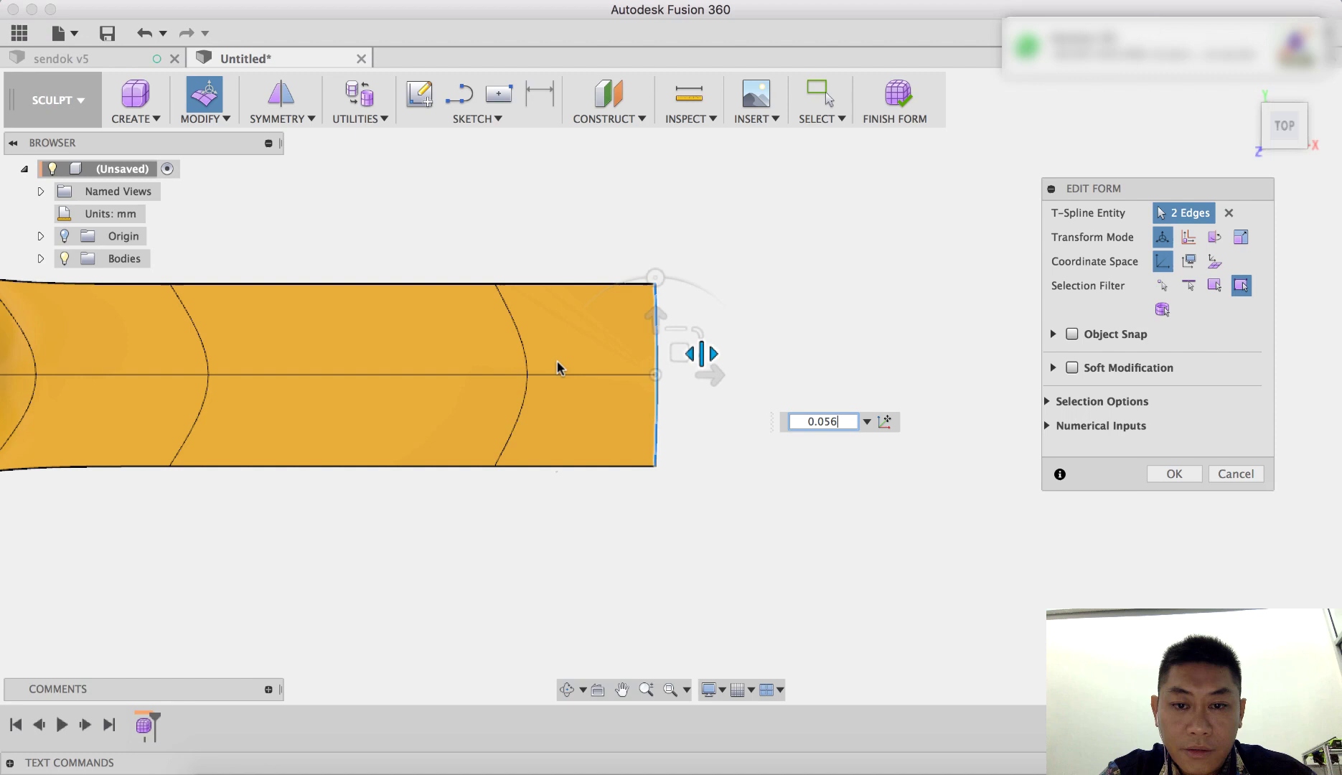
{"action": "left_click_drag", "start_coordinate": [548, 362], "coordinate": [537, 361]}
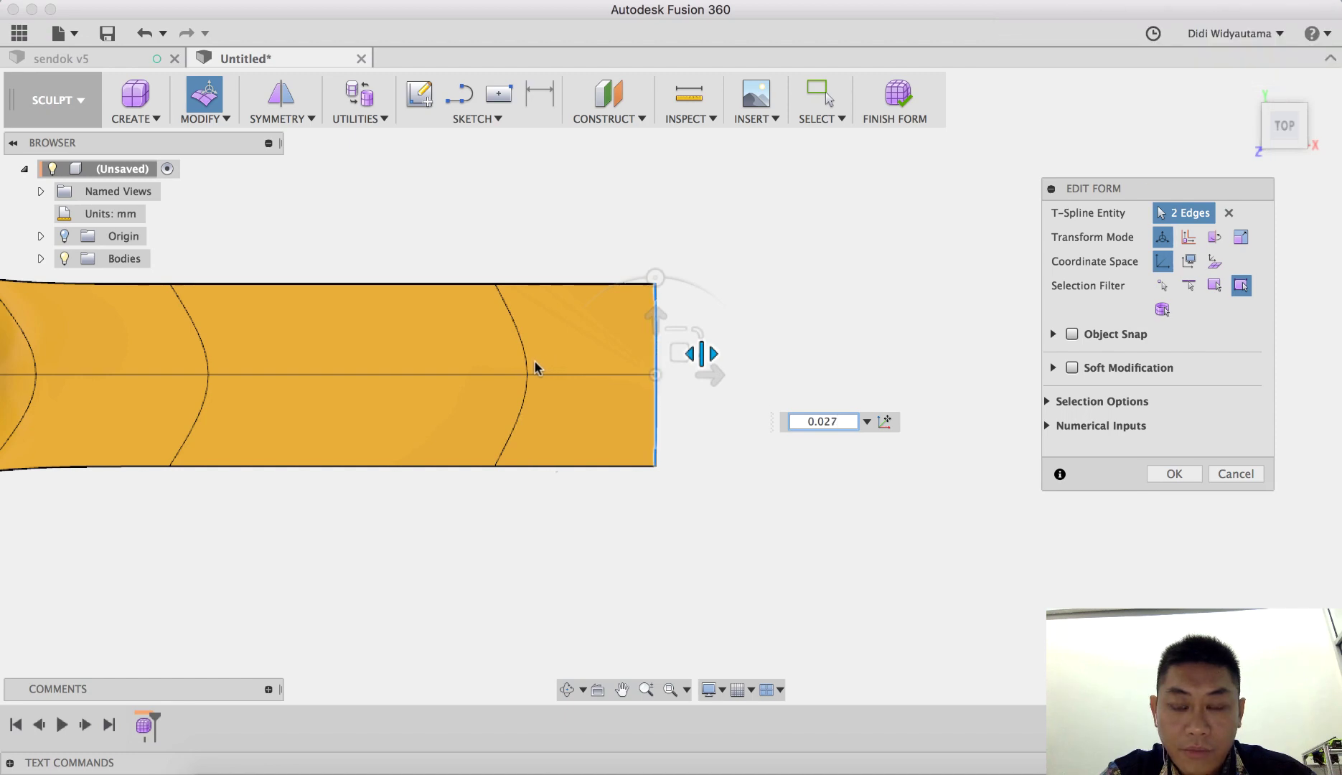
{"action": "key", "text": "Return"}
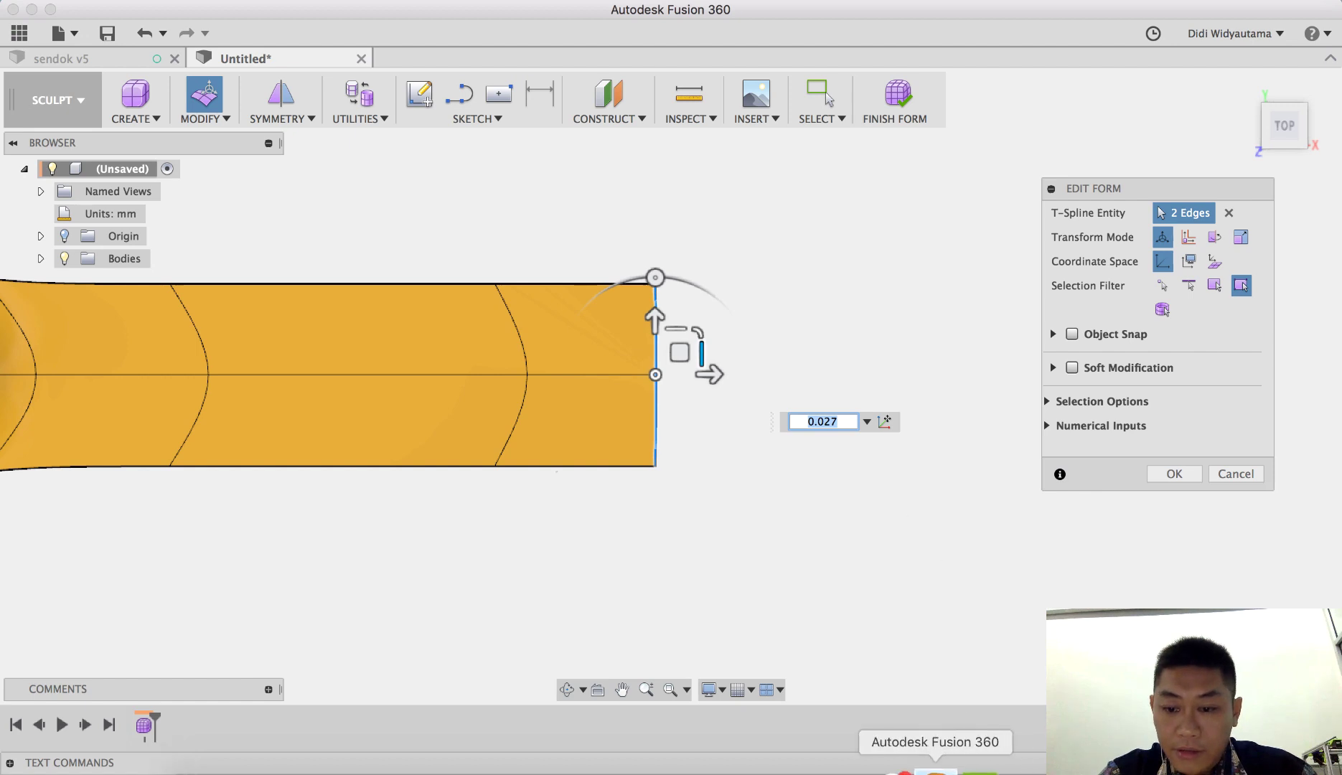
{"action": "right_click", "coordinate": [905, 772]}
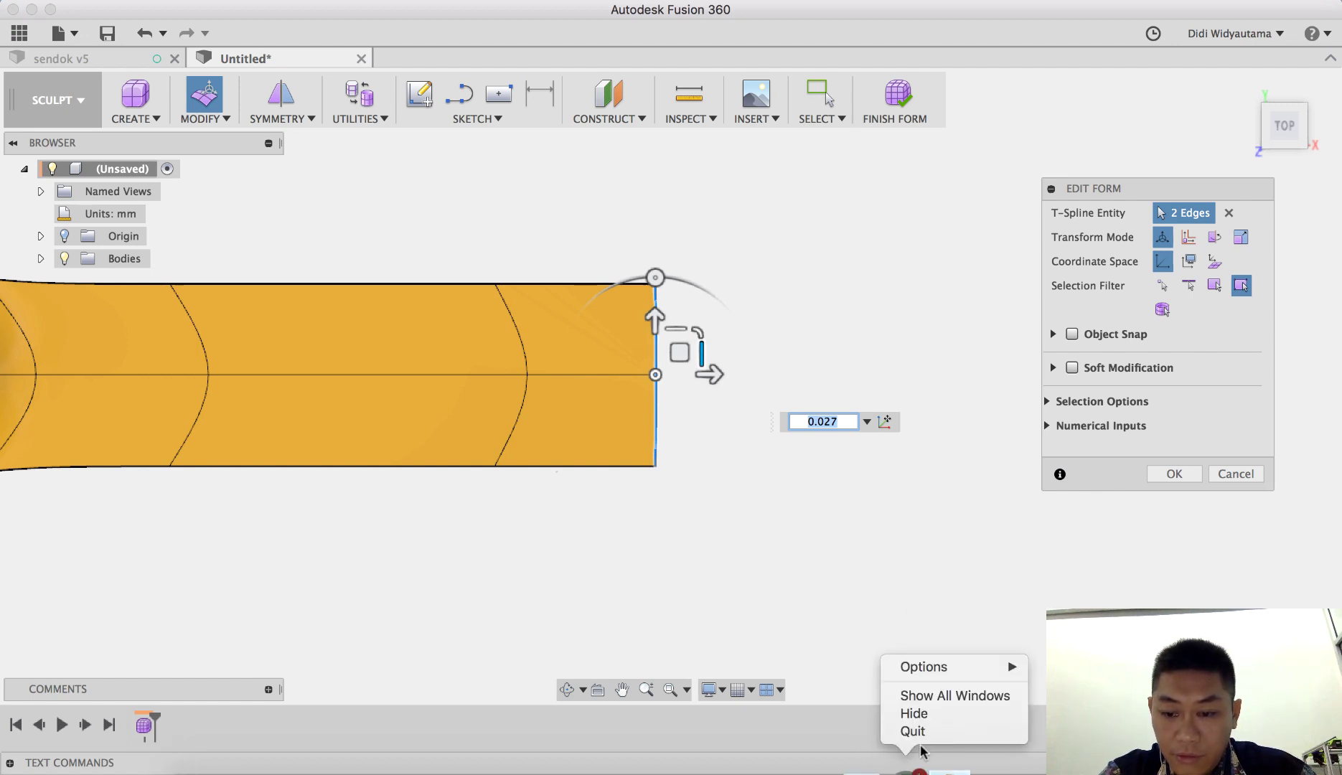
{"action": "left_click", "coordinate": [910, 730]}
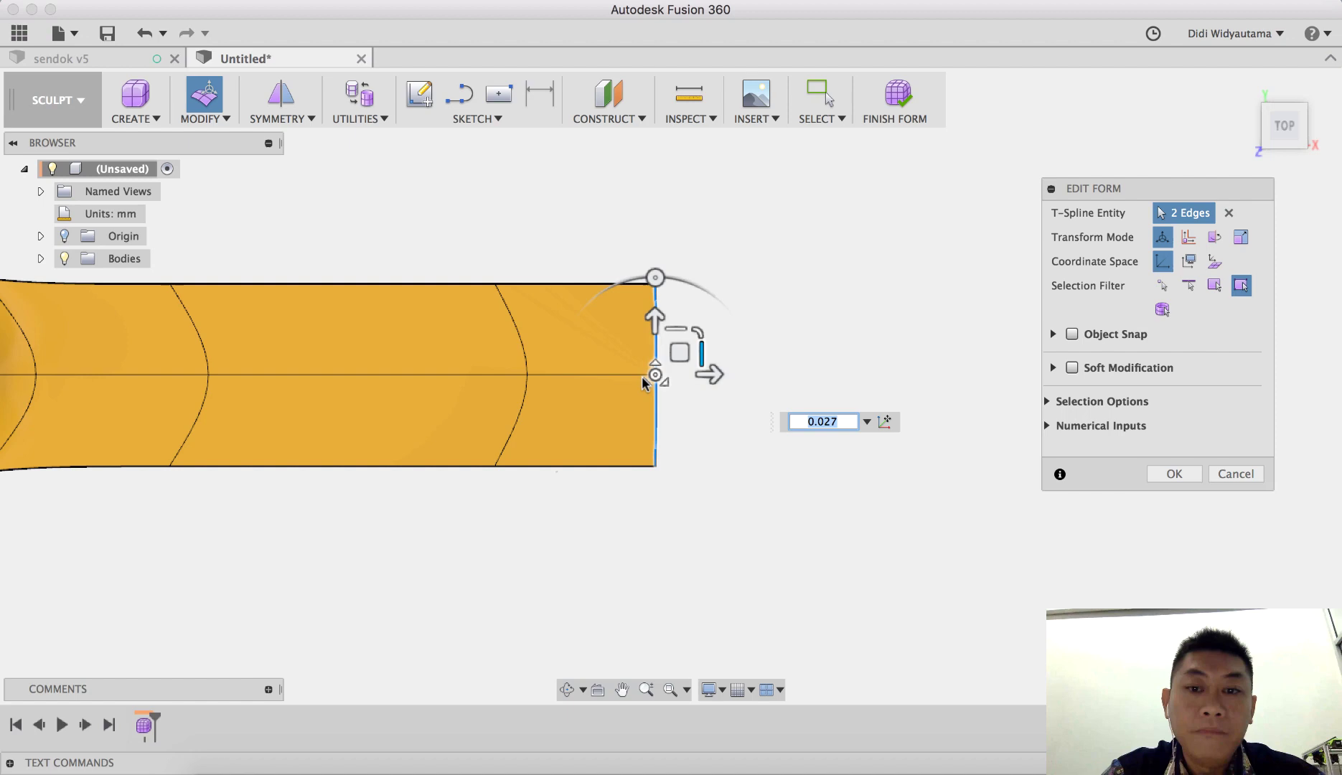
Confirm the straightened end, then use Edit Form to extrude its two edges a further 7 mm along X.
{"action": "left_click", "coordinate": [1187, 474]}
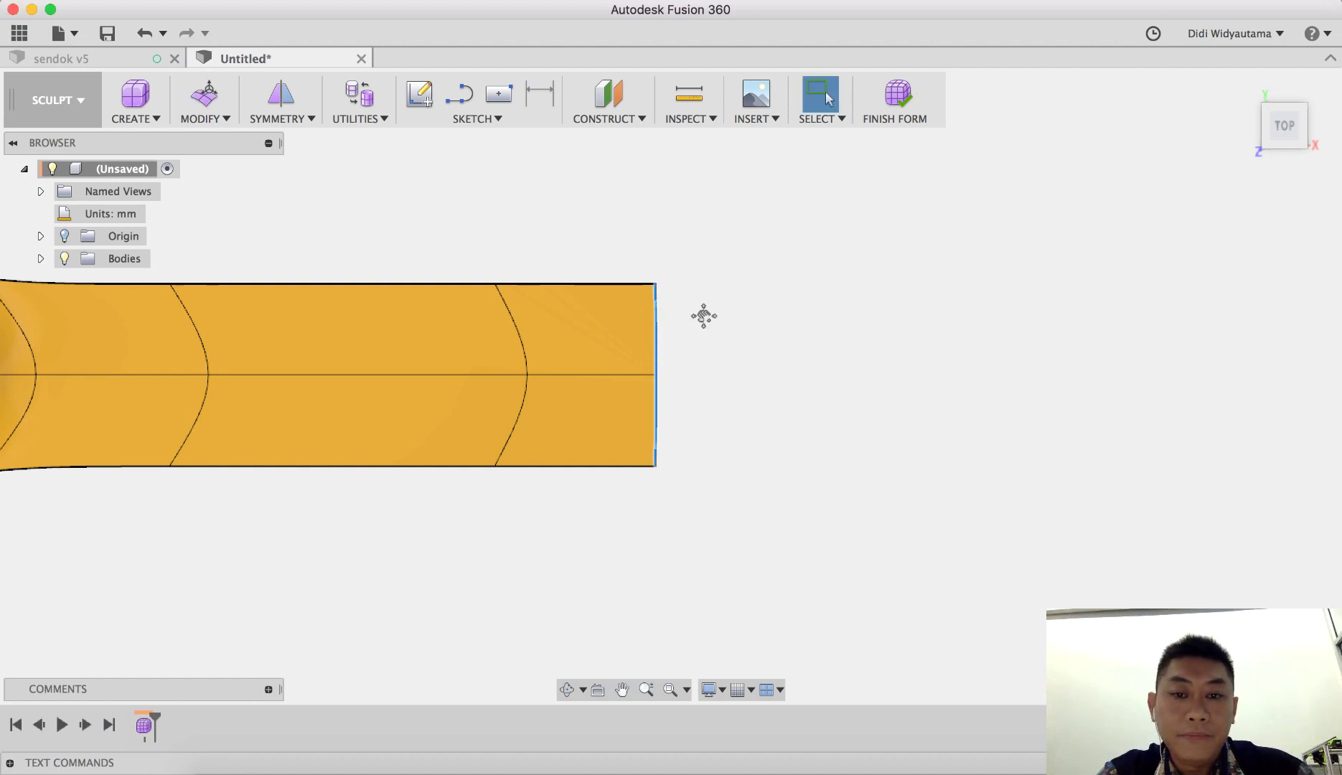
{"action": "middle_click_drag", "start_coordinate": [700, 311], "coordinate": [822, 322]}
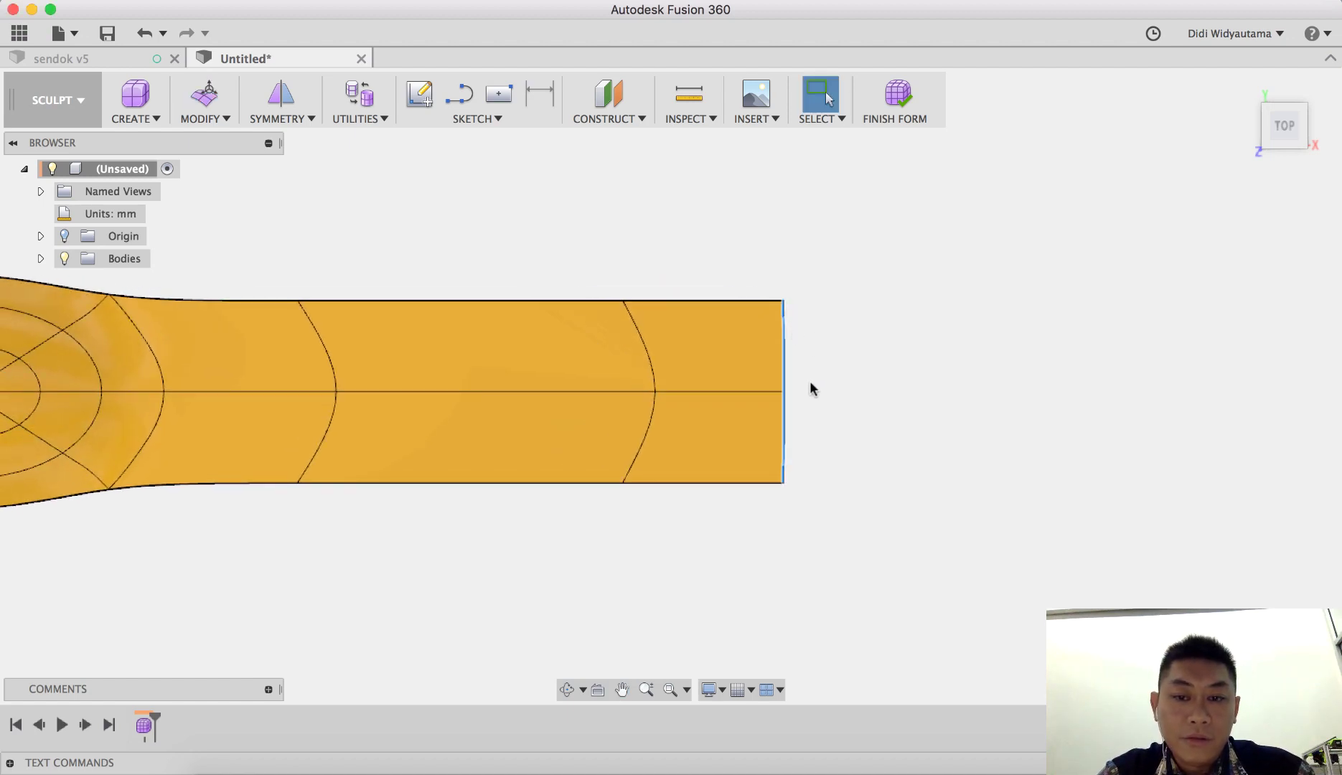
{"action": "left_click", "coordinate": [206, 96]}
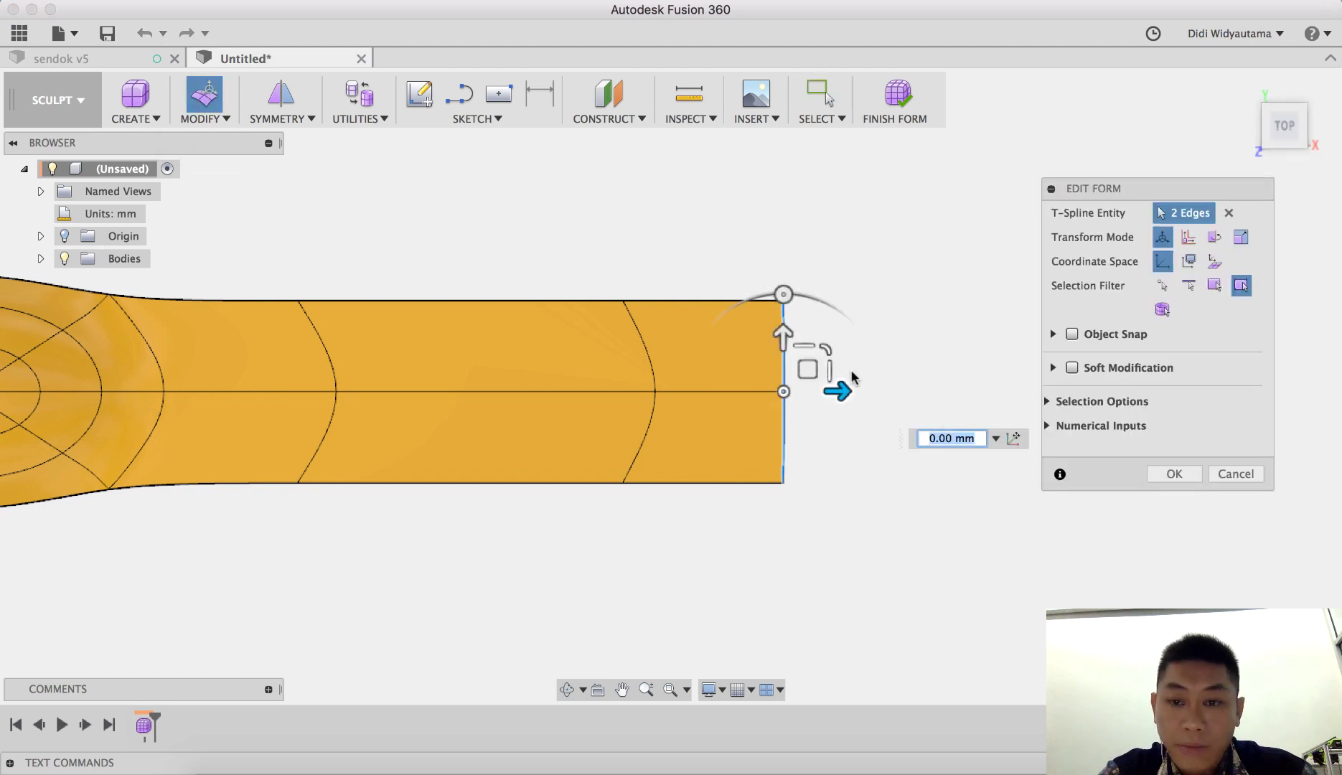
{"action": "left_click_drag", "start_coordinate": [844, 394], "coordinate": [904, 390]}
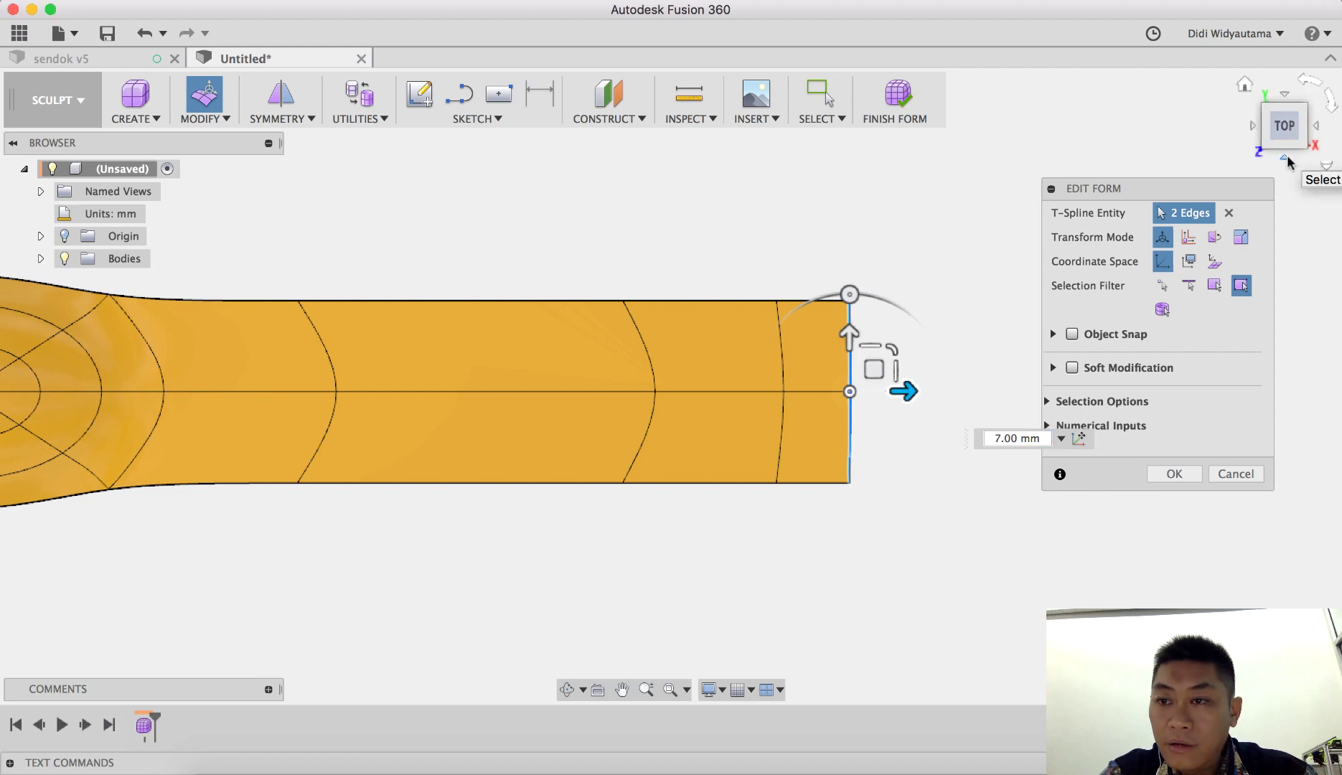
Extrude the end edges in the front view through a downward dip into an upturned fork head, reaching about 24.6 mm further in X.
{"action": "left_click", "coordinate": [1286, 155]}
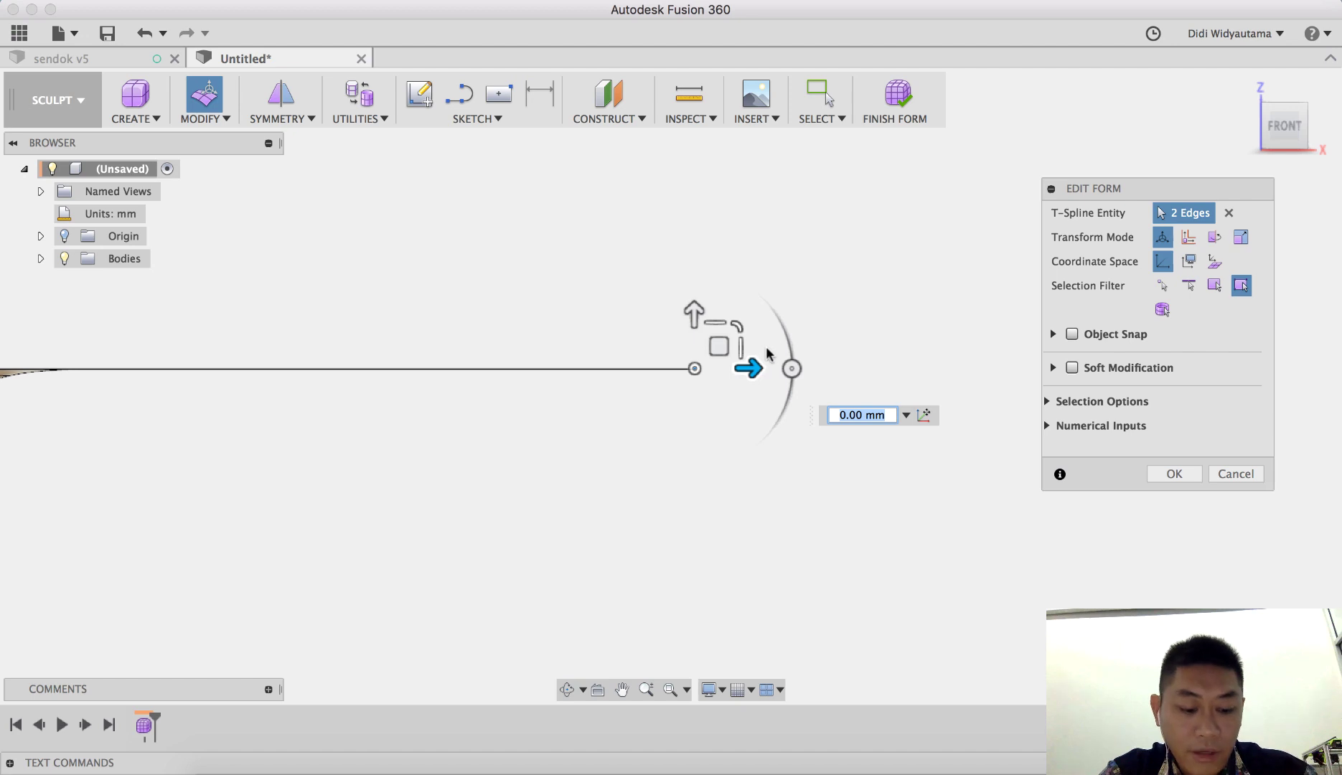
{"action": "left_click", "coordinate": [717, 348]}
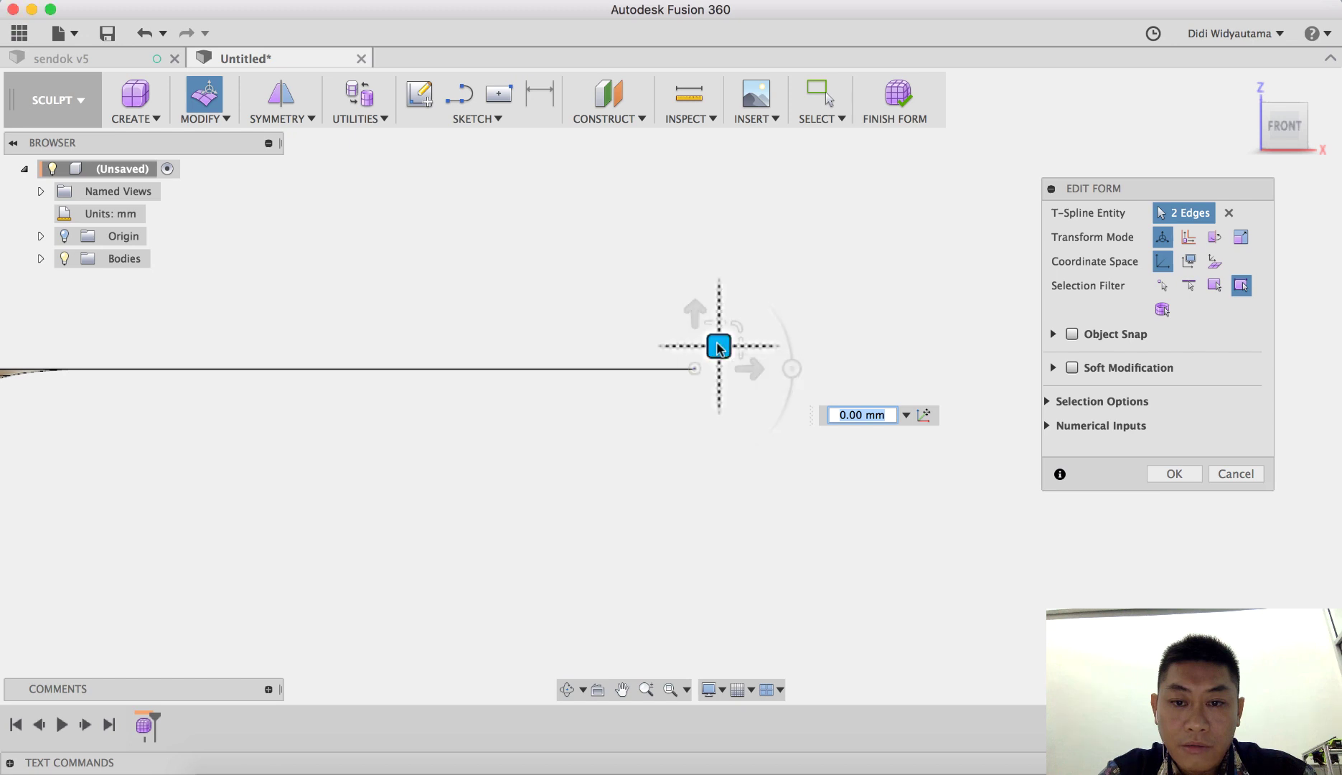
{"action": "mouse_move", "coordinate": [718, 348]}
{"action": "left_mouse_down"}
{"action": "mouse_move", "coordinate": [725, 358]}
{"action": "mouse_move", "coordinate": [714, 345]}
{"action": "left_mouse_up"}
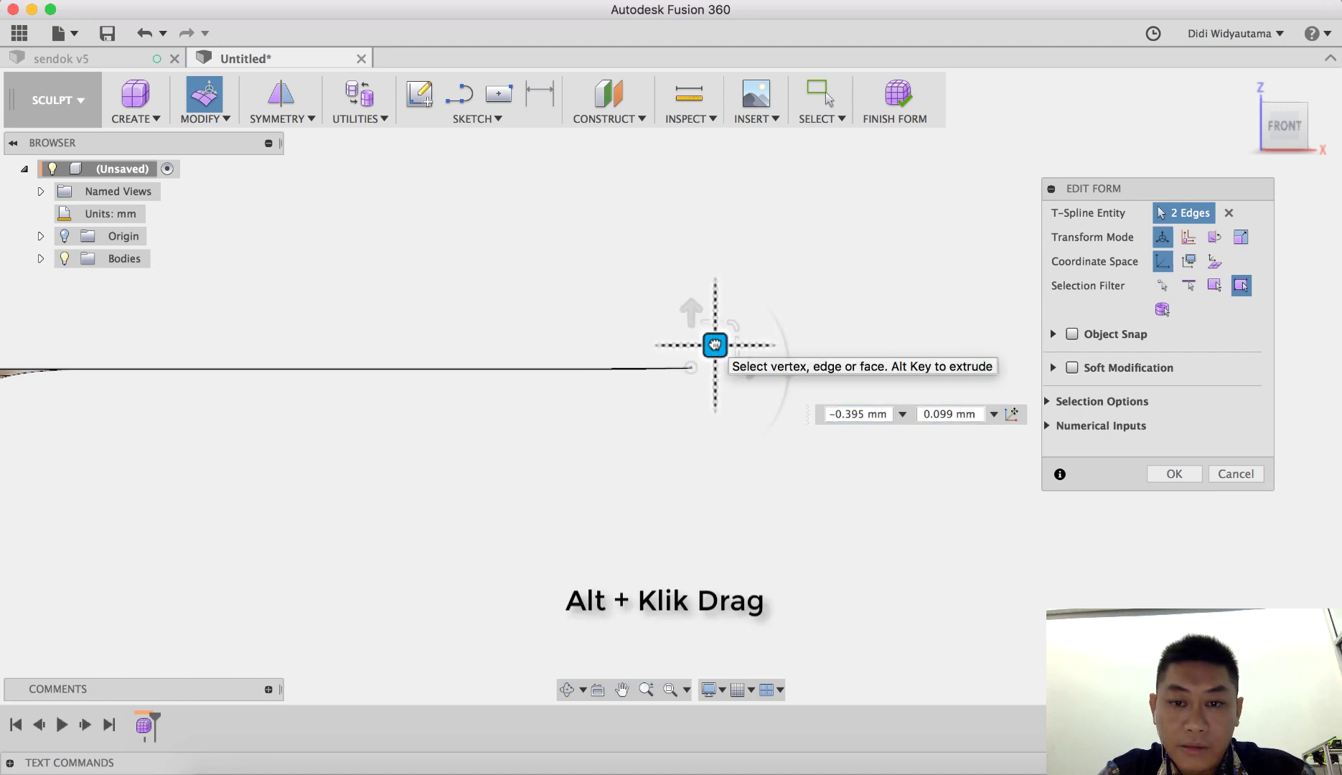
{"action": "left_click_drag", "start_coordinate": [715, 344], "coordinate": [950, 349], "text": "alt"}
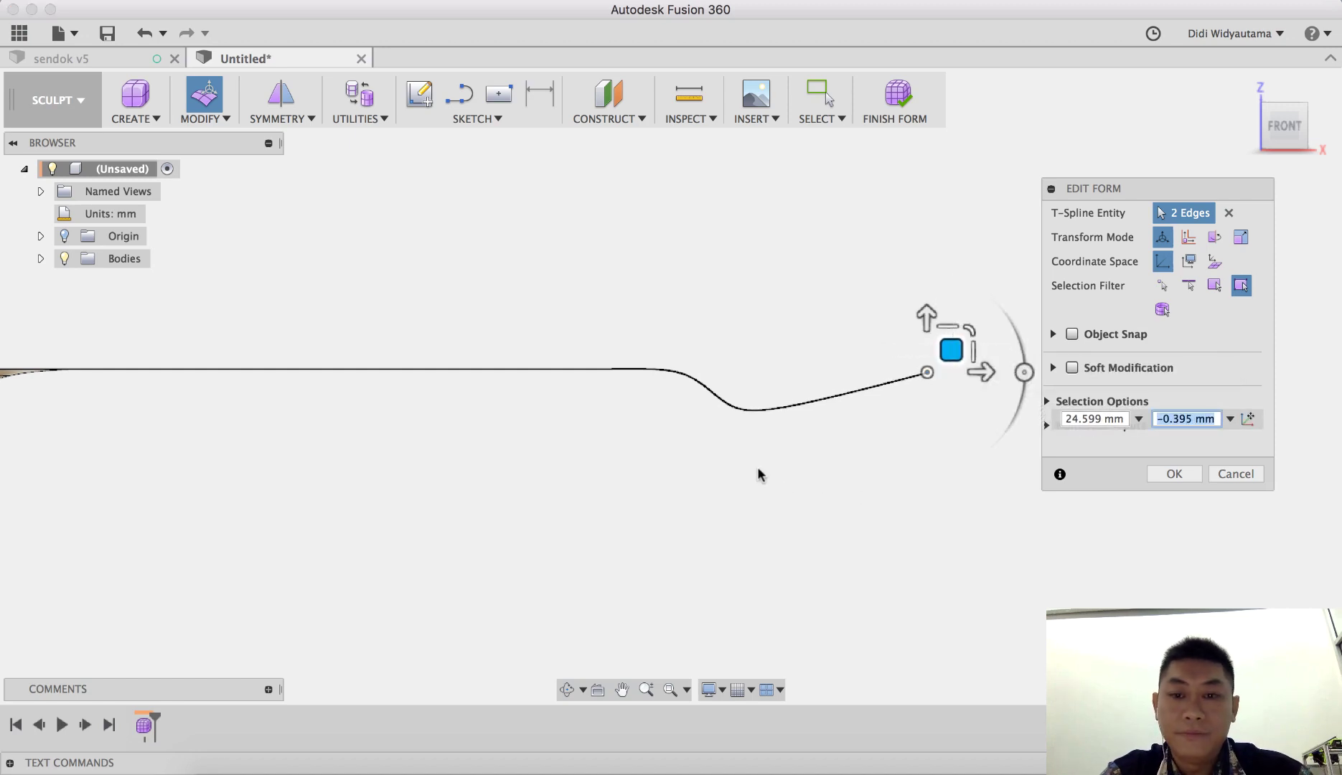
{"action": "middle_click_drag", "start_coordinate": [756, 467], "coordinate": [712, 599], "text": "shift"}
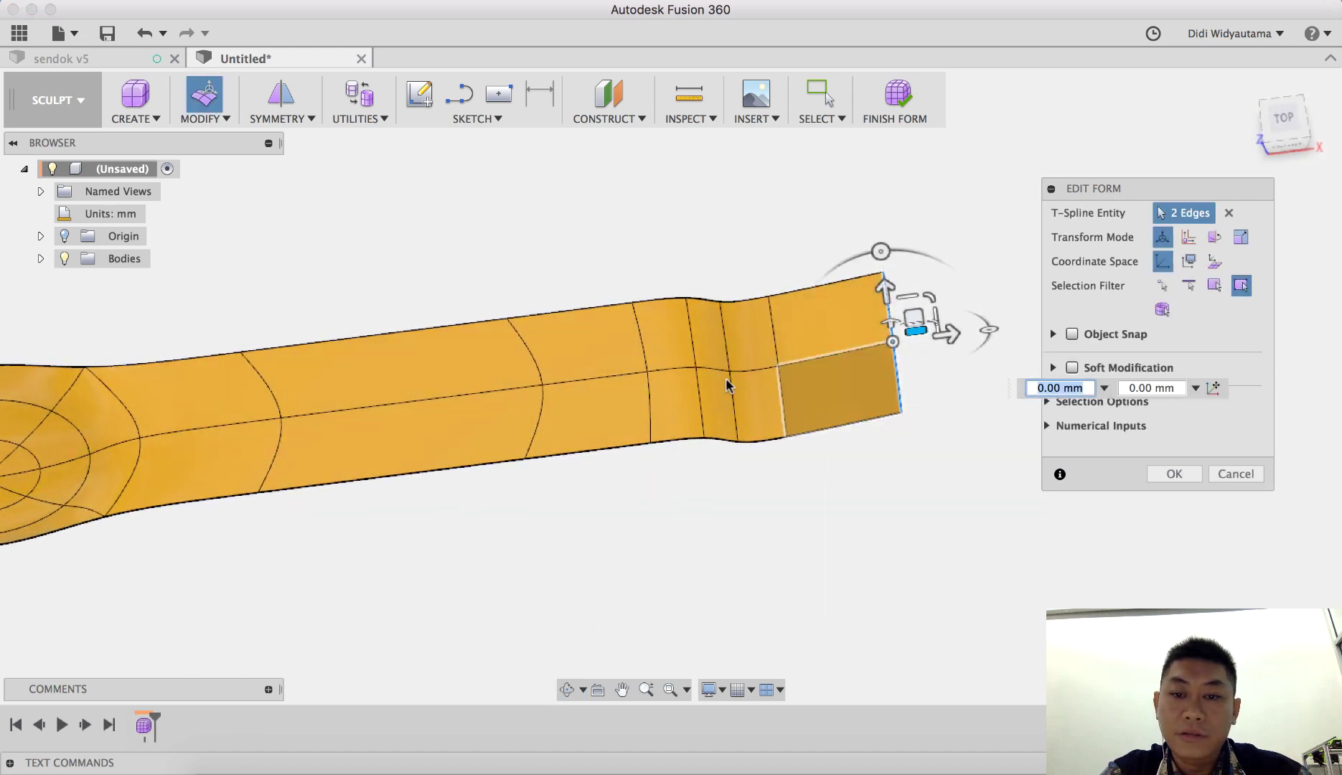
{"action": "middle_click_drag", "start_coordinate": [731, 366], "coordinate": [872, 323], "text": "shift"}
{"action": "scroll", "coordinate": [762, 380], "scroll_direction": "down", "scroll_amount": 3}
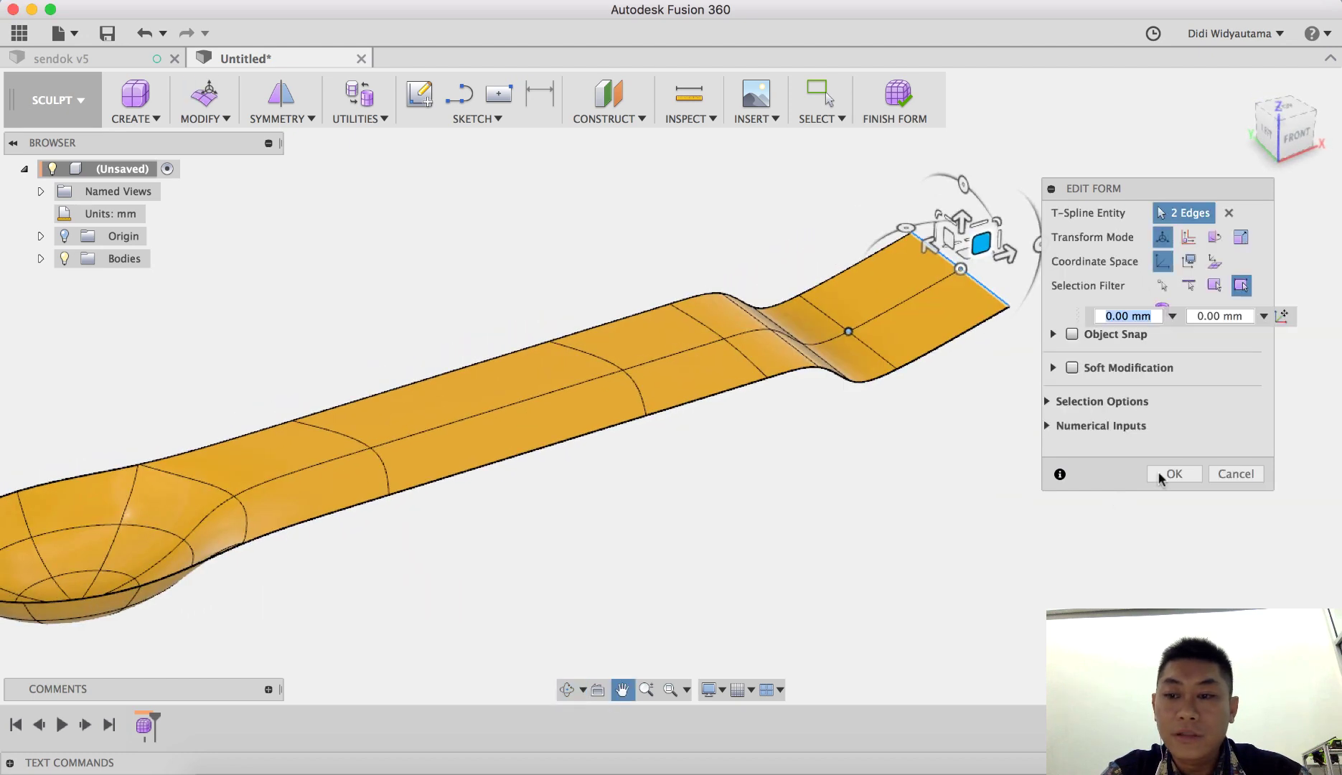
{"action": "left_click", "coordinate": [1157, 471]}
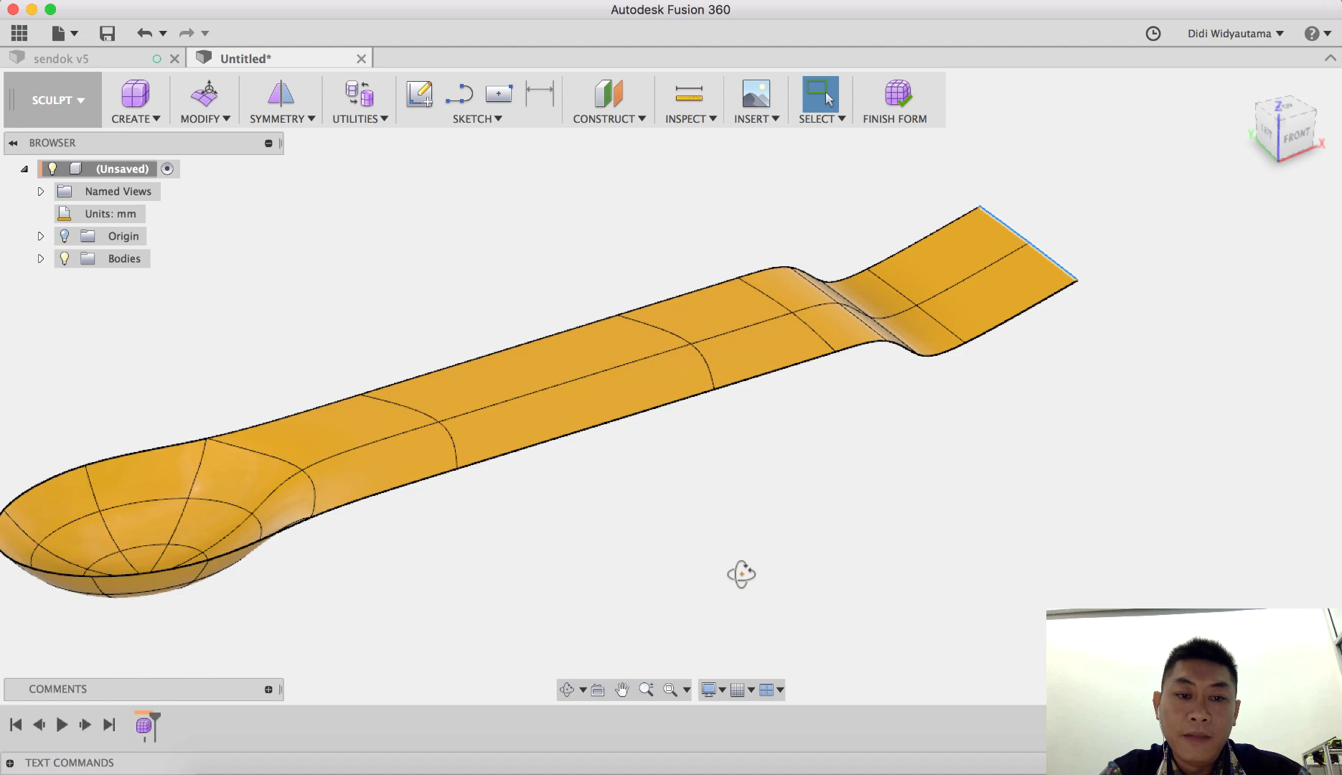
Narrow the middle of the handle in the top view by scaling its two opposite side edges in Y to 0.402.
{"action": "left_click", "coordinate": [1276, 115]}
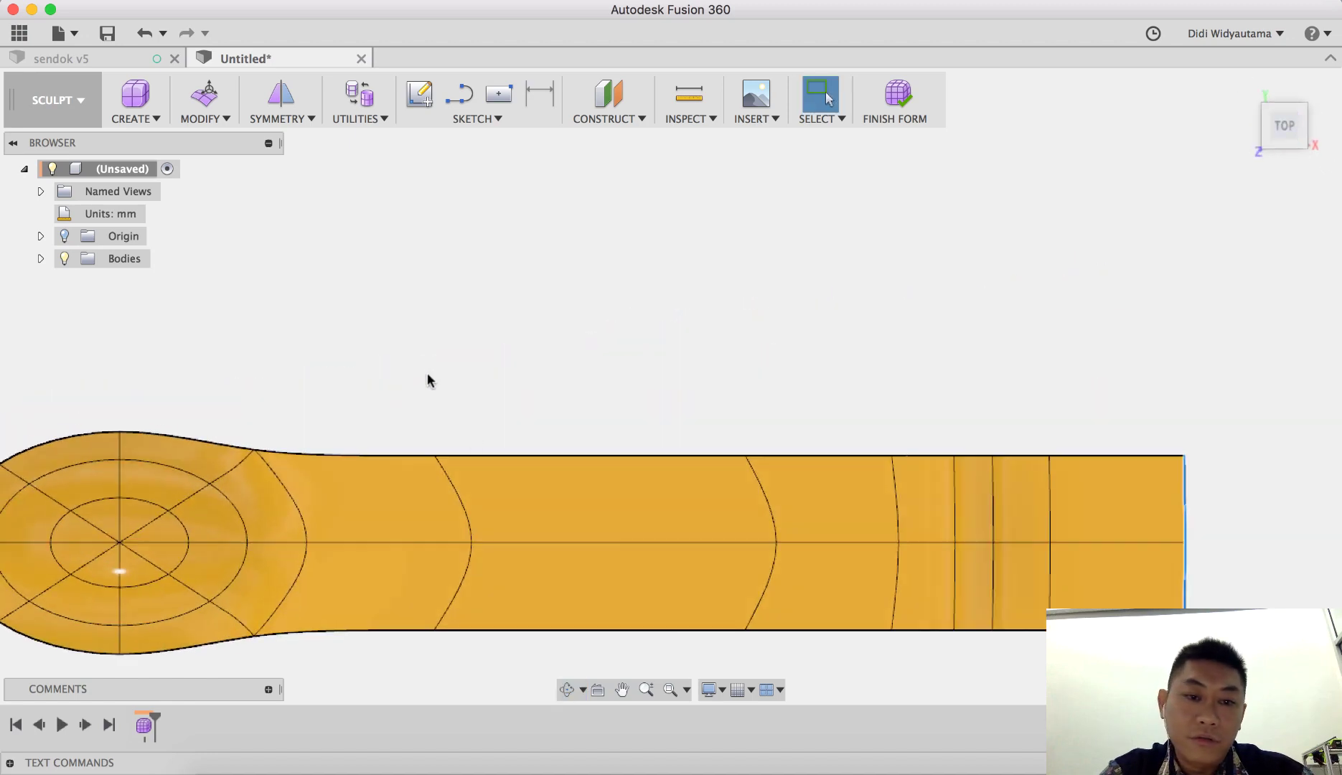
{"action": "left_click", "coordinate": [492, 456]}
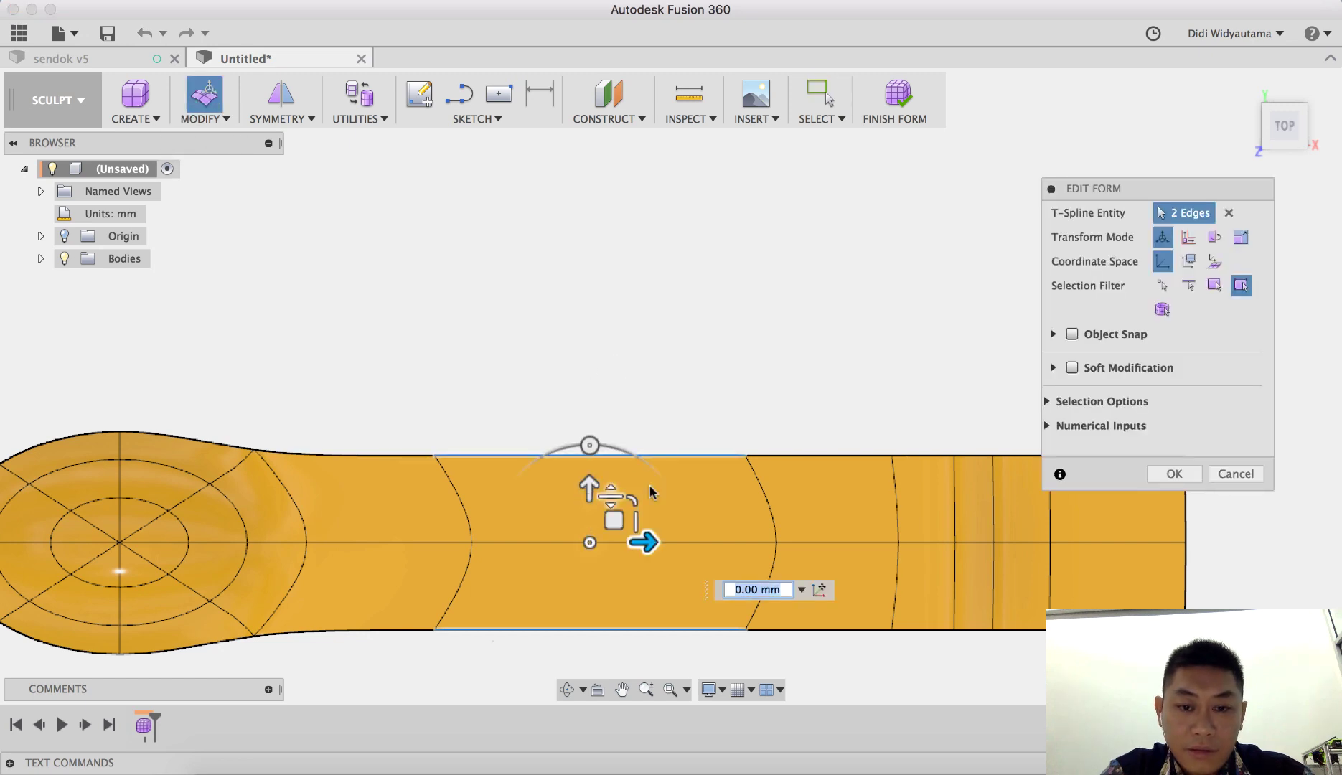
{"action": "middle_click_drag", "start_coordinate": [739, 331], "coordinate": [725, 202]}
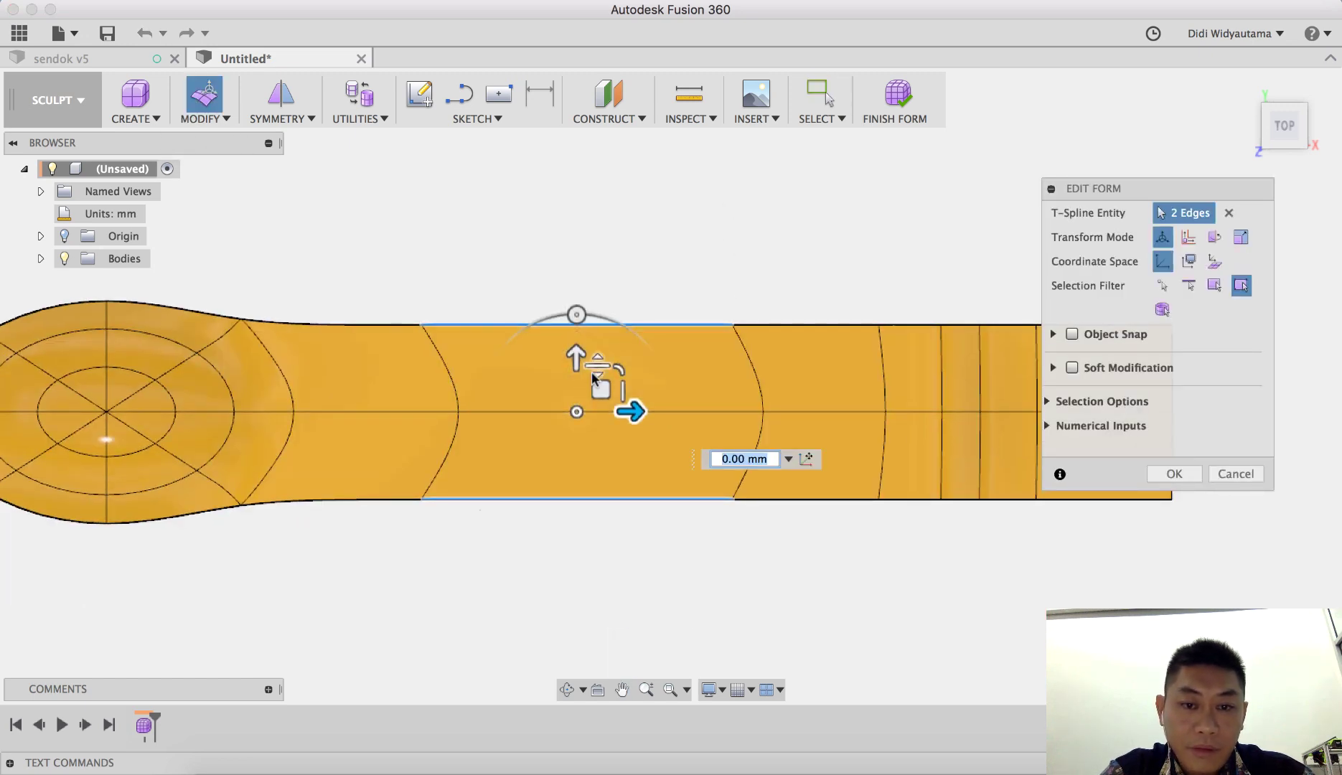
{"action": "left_click_drag", "start_coordinate": [596, 364], "coordinate": [592, 407]}
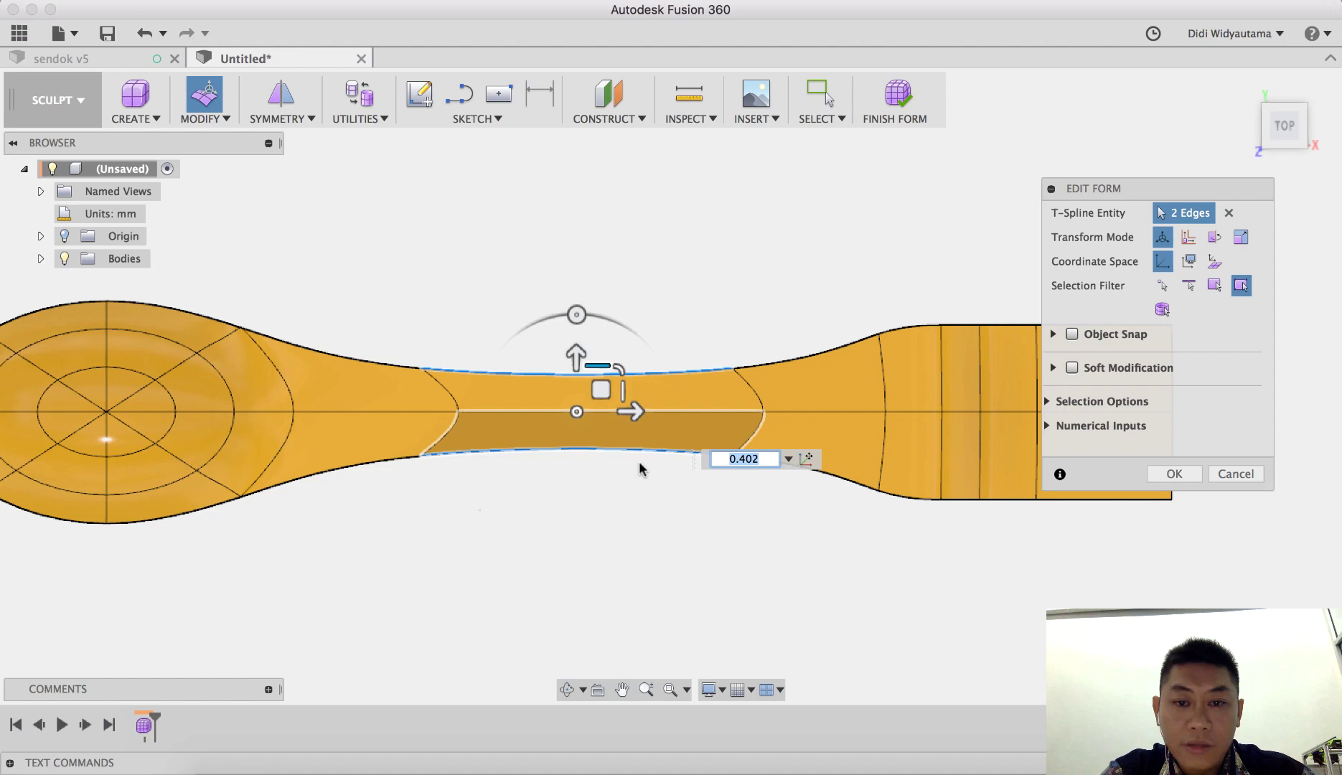
{"action": "left_click", "coordinate": [1177, 471]}
Select the three centre edges running along the handle and use Edit Form to lower them 2 mm in Z.
{"action": "middle_click_drag", "start_coordinate": [750, 578], "coordinate": [789, 502], "text": "shift"}
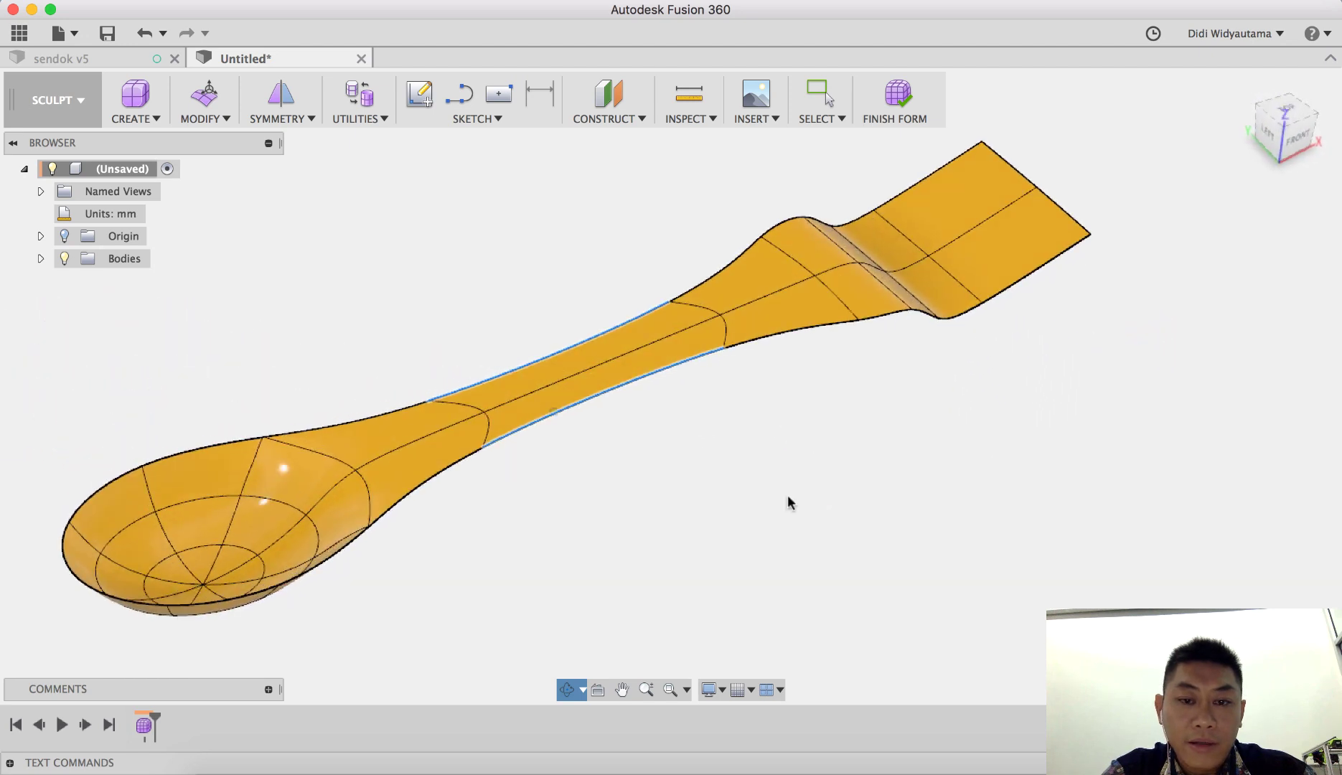
{"action": "left_click", "coordinate": [464, 423]}
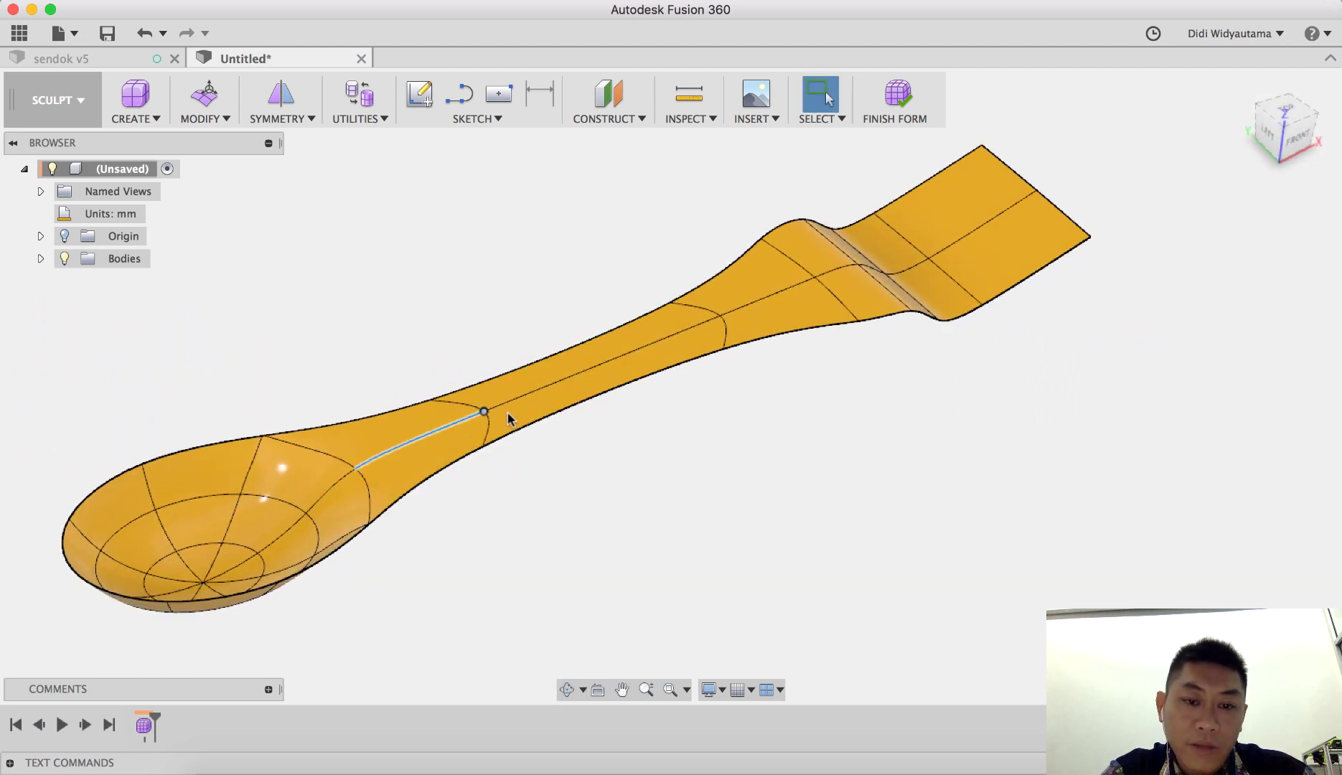
{"action": "left_click", "coordinate": [699, 324], "text": "shift"}
{"action": "left_click", "coordinate": [759, 300], "text": "shift"}
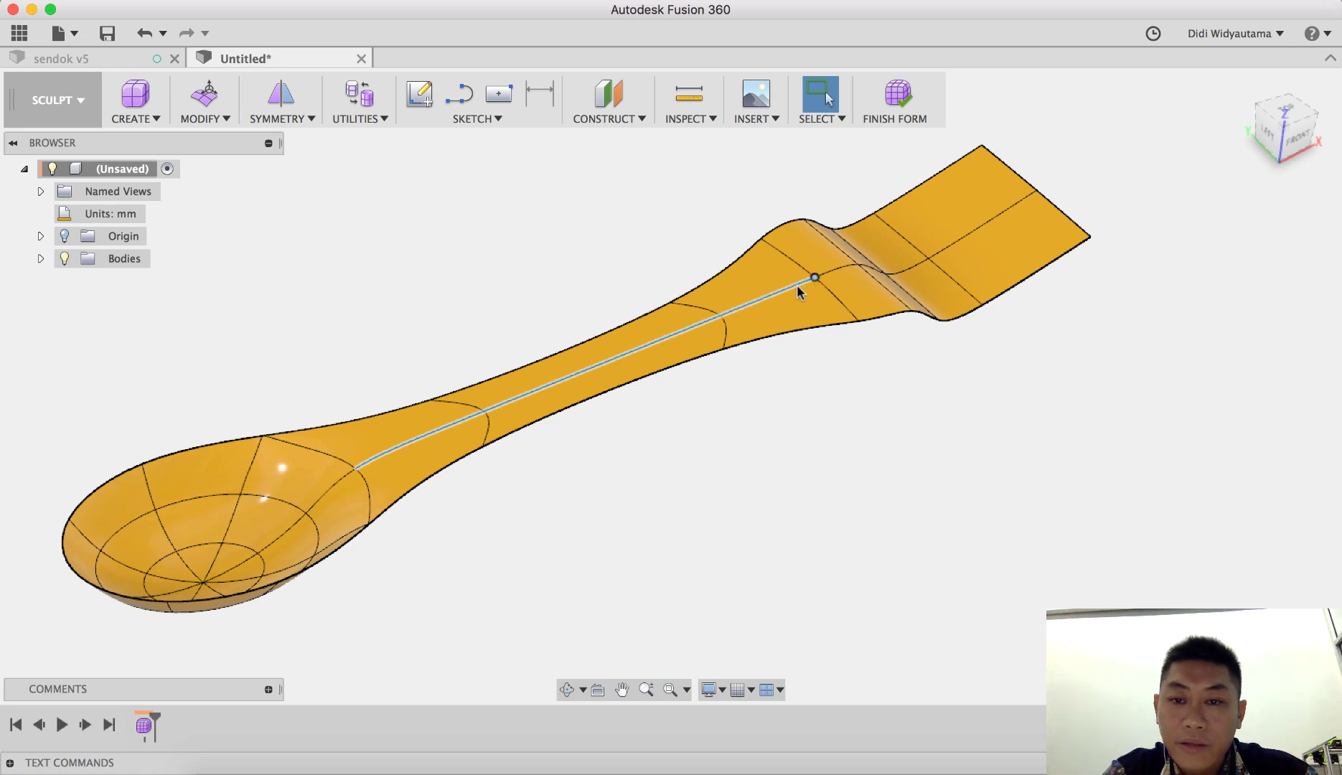
{"action": "left_click", "coordinate": [215, 110]}
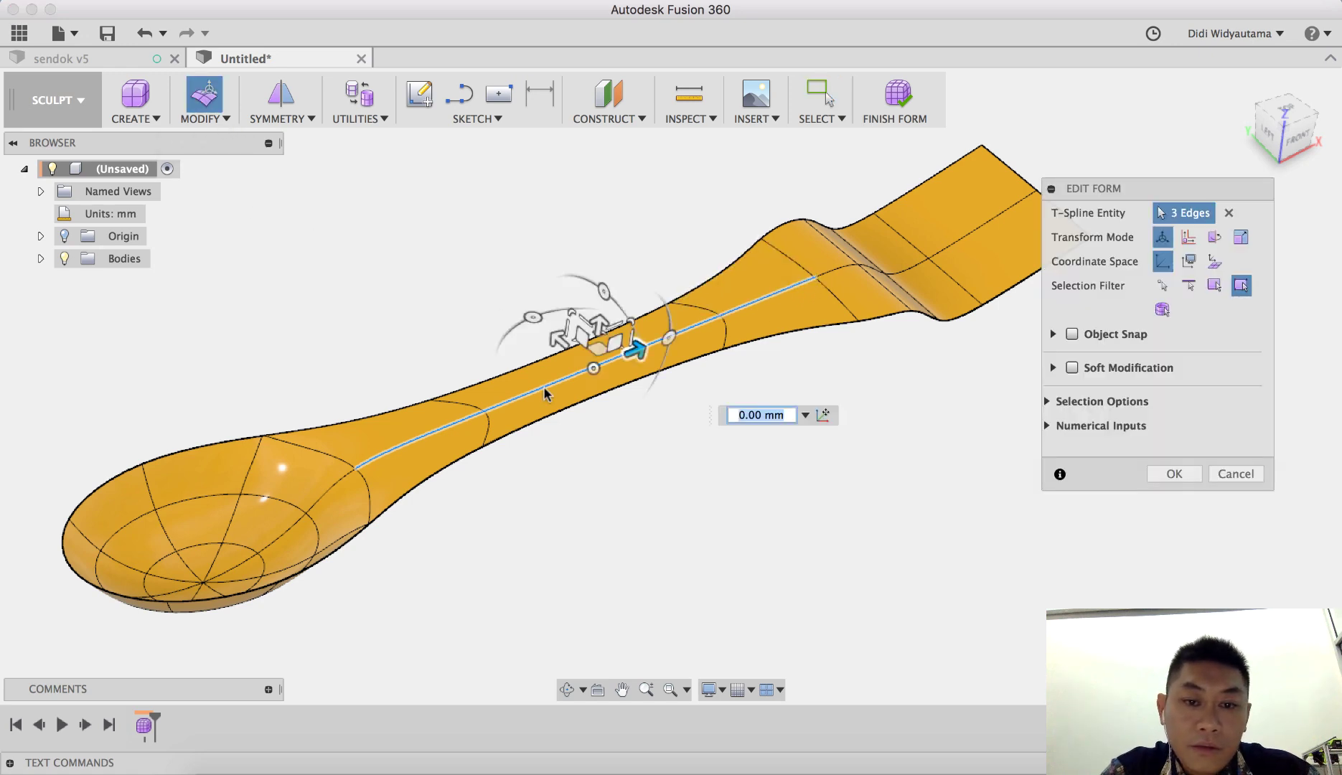
{"action": "scroll", "coordinate": [569, 457], "scroll_direction": "up", "scroll_amount": 5}
{"action": "middle_click_drag", "start_coordinate": [602, 465], "coordinate": [605, 450], "text": "shift"}
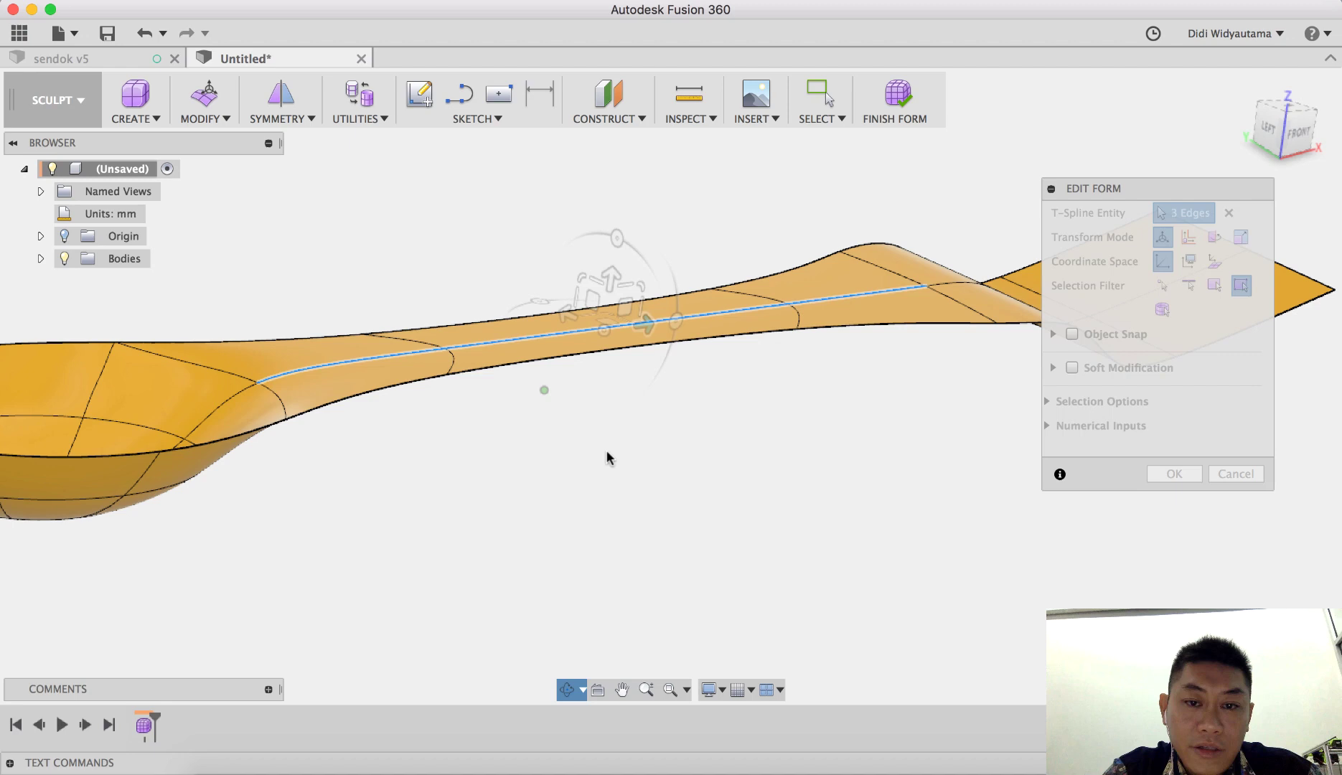
{"action": "left_click_drag", "start_coordinate": [612, 279], "coordinate": [611, 304]}
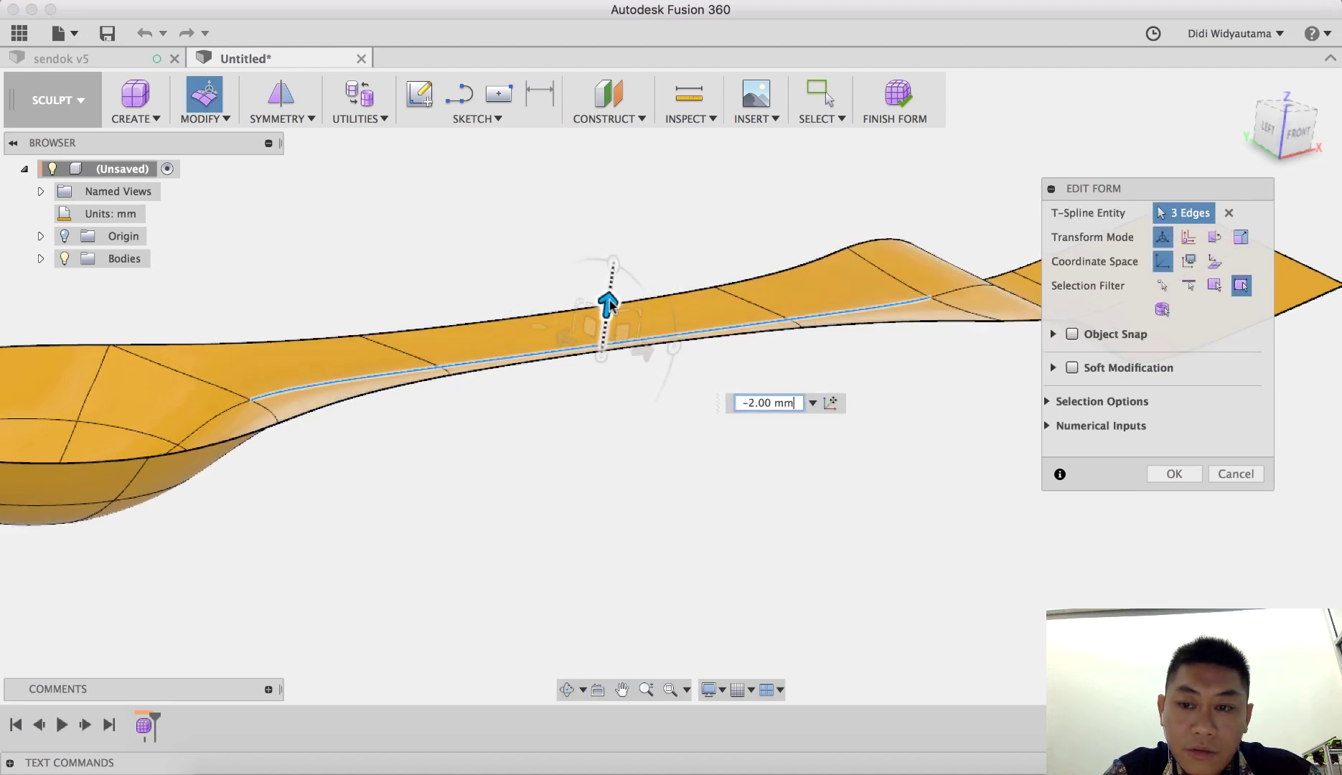
Lower the handle's three centre edges another 1 mm to deepen the groove, and confirm the form edit.
{"action": "middle_click_drag", "start_coordinate": [631, 505], "coordinate": [694, 495], "text": "shift"}
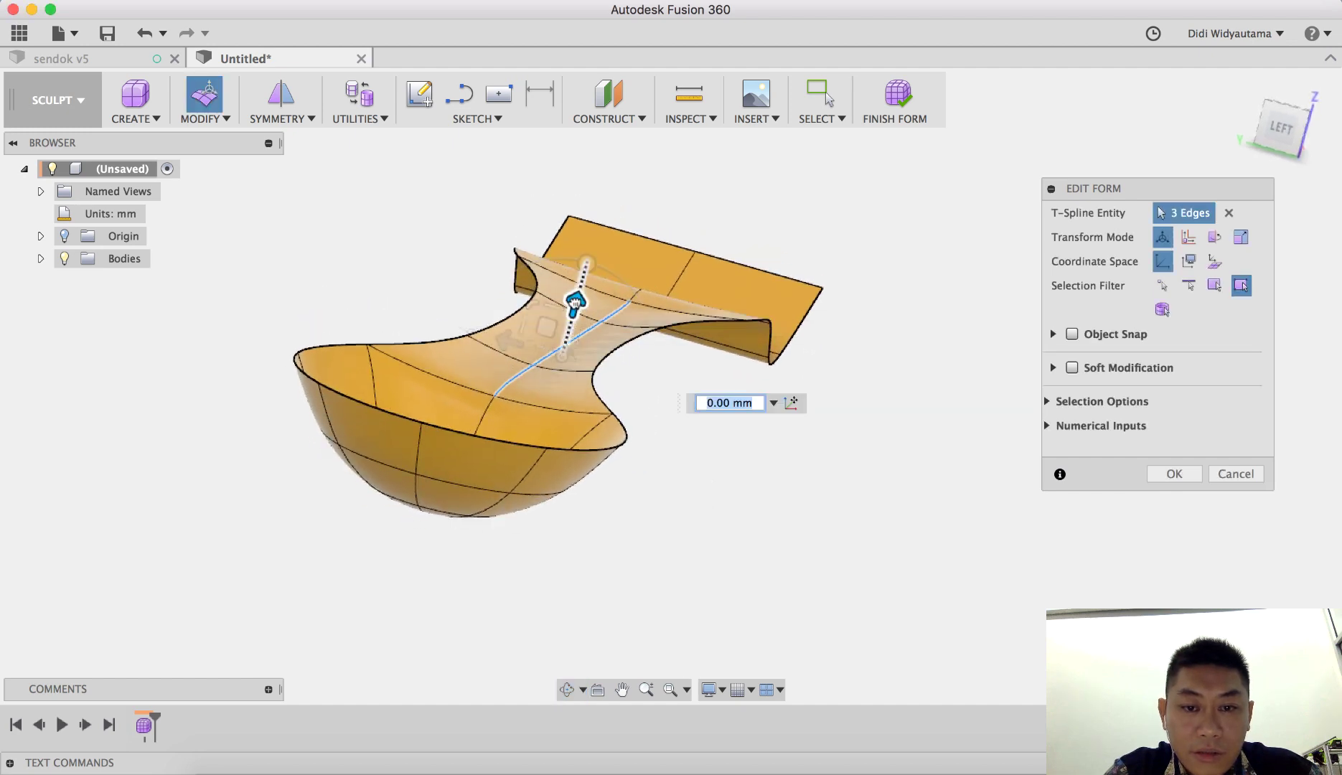
{"action": "left_click_drag", "start_coordinate": [576, 302], "coordinate": [571, 314]}
{"action": "left_click", "coordinate": [689, 423]}
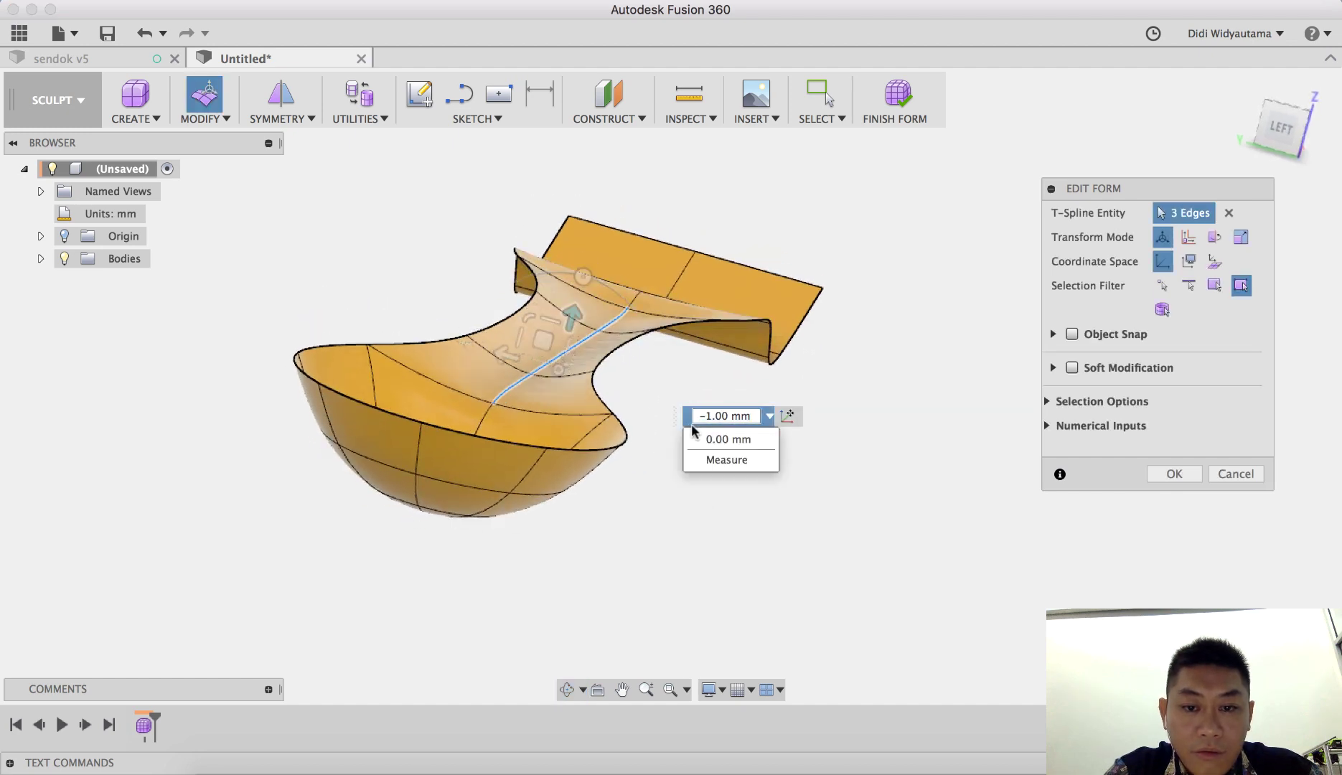
{"action": "left_click", "coordinate": [810, 384]}
{"action": "middle_click_drag", "start_coordinate": [787, 377], "coordinate": [332, 445], "text": "shift"}
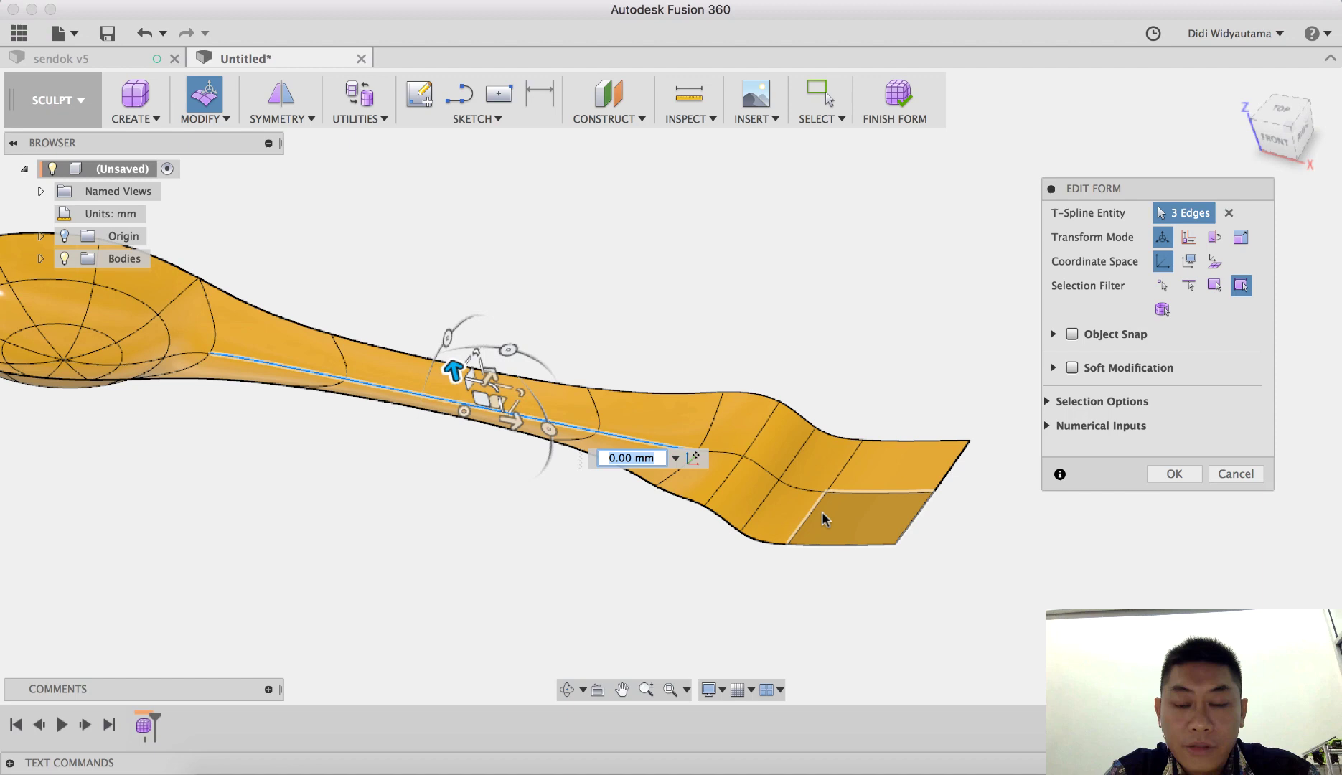
{"action": "middle_click_drag", "start_coordinate": [822, 510], "coordinate": [889, 482], "text": "shift"}
{"action": "left_click", "coordinate": [1172, 474]}
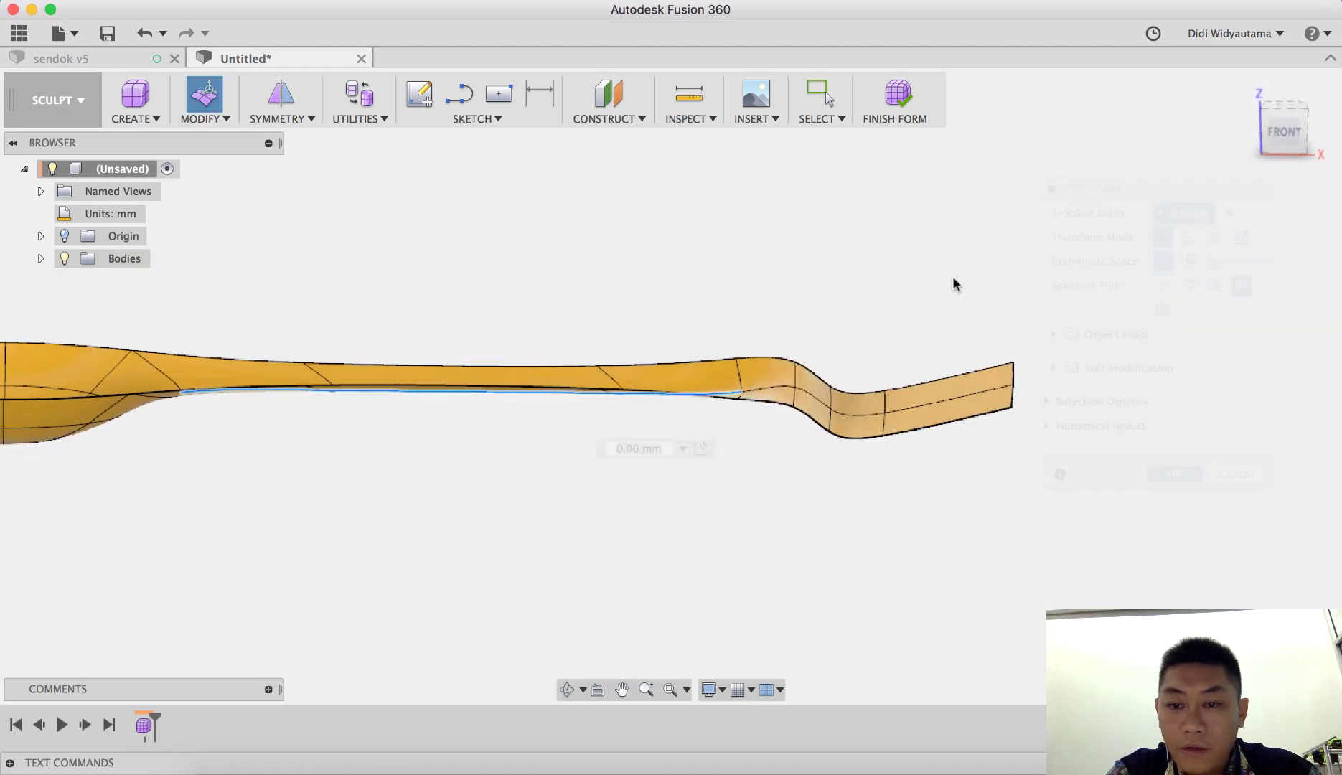
Taper the fork head's end in the top view by scaling its two corner vertices in Y to 0.833.
{"action": "middle_click_drag", "start_coordinate": [910, 285], "coordinate": [808, 437]}
{"action": "left_click", "coordinate": [1281, 130]}
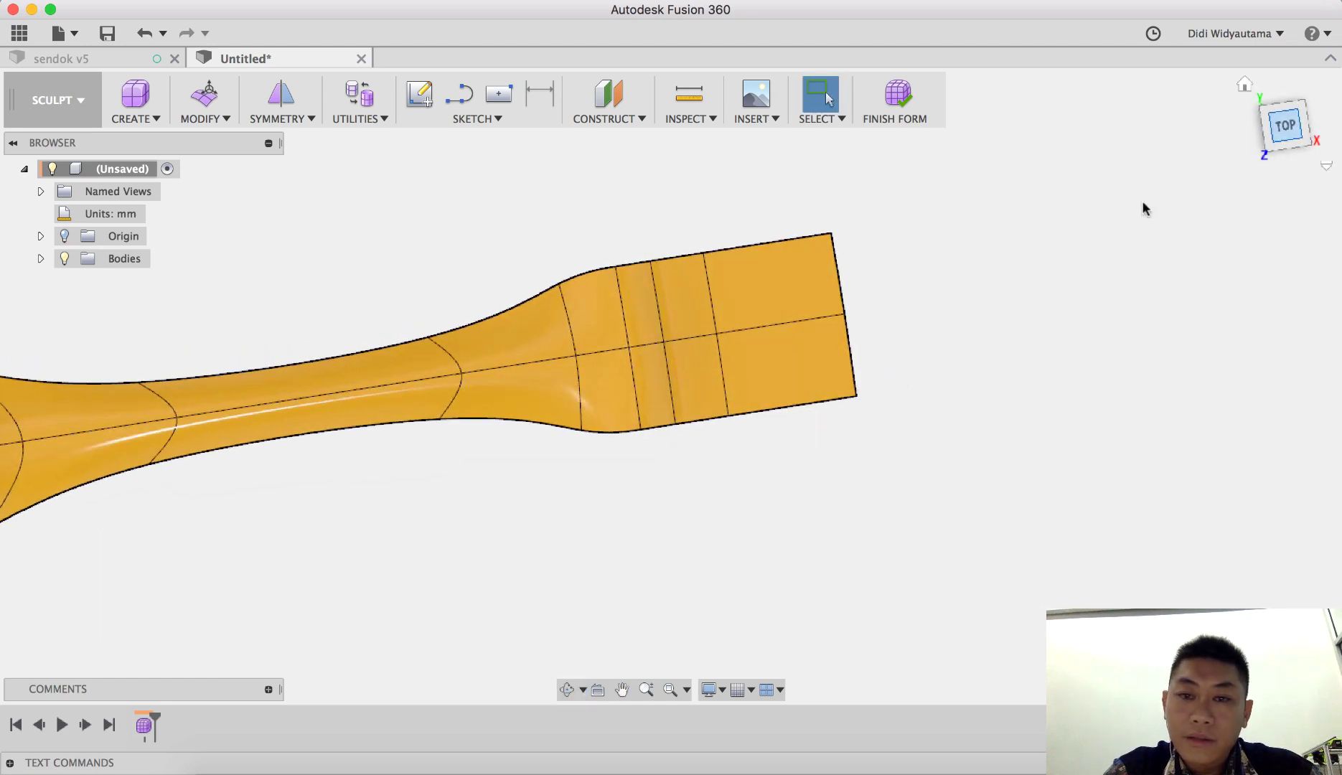
{"action": "scroll", "coordinate": [817, 305], "scroll_direction": "up", "scroll_amount": 2}
{"action": "left_click", "coordinate": [852, 241]}
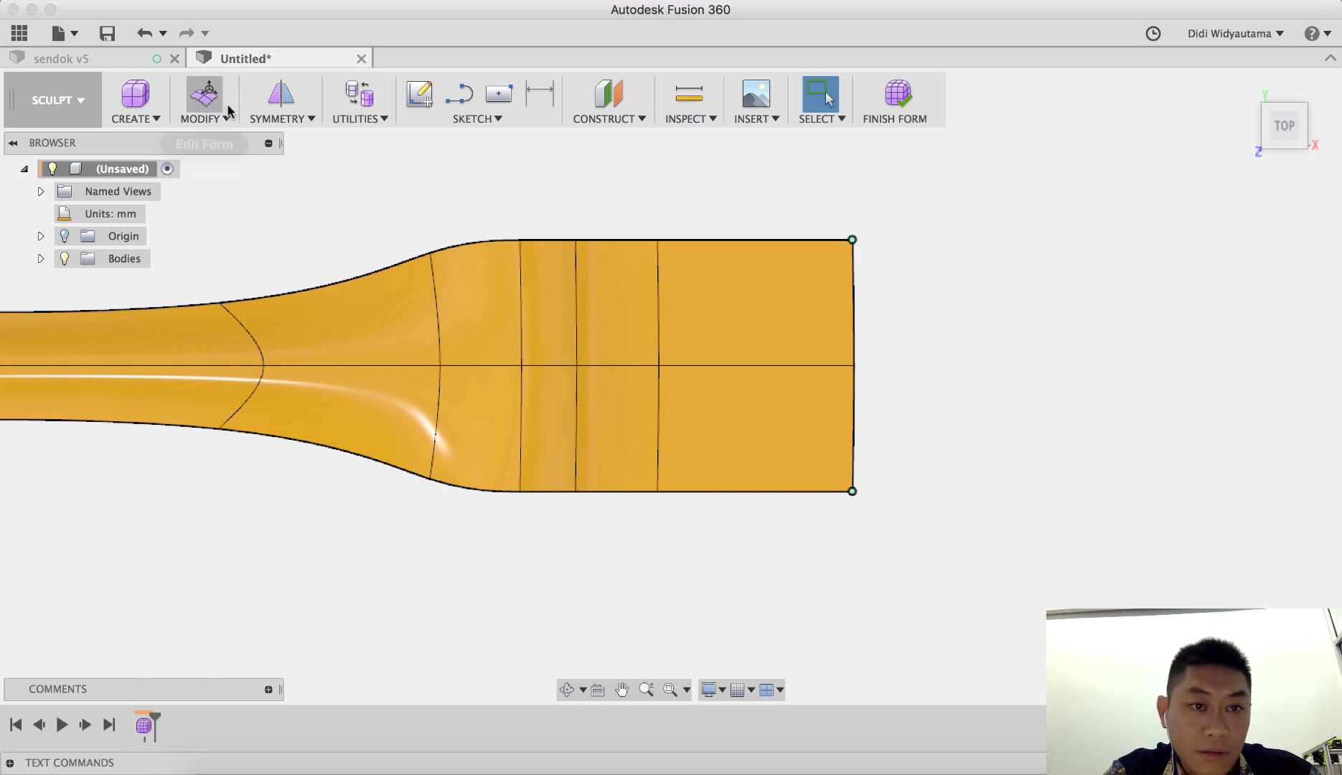
{"action": "left_click", "coordinate": [205, 94]}
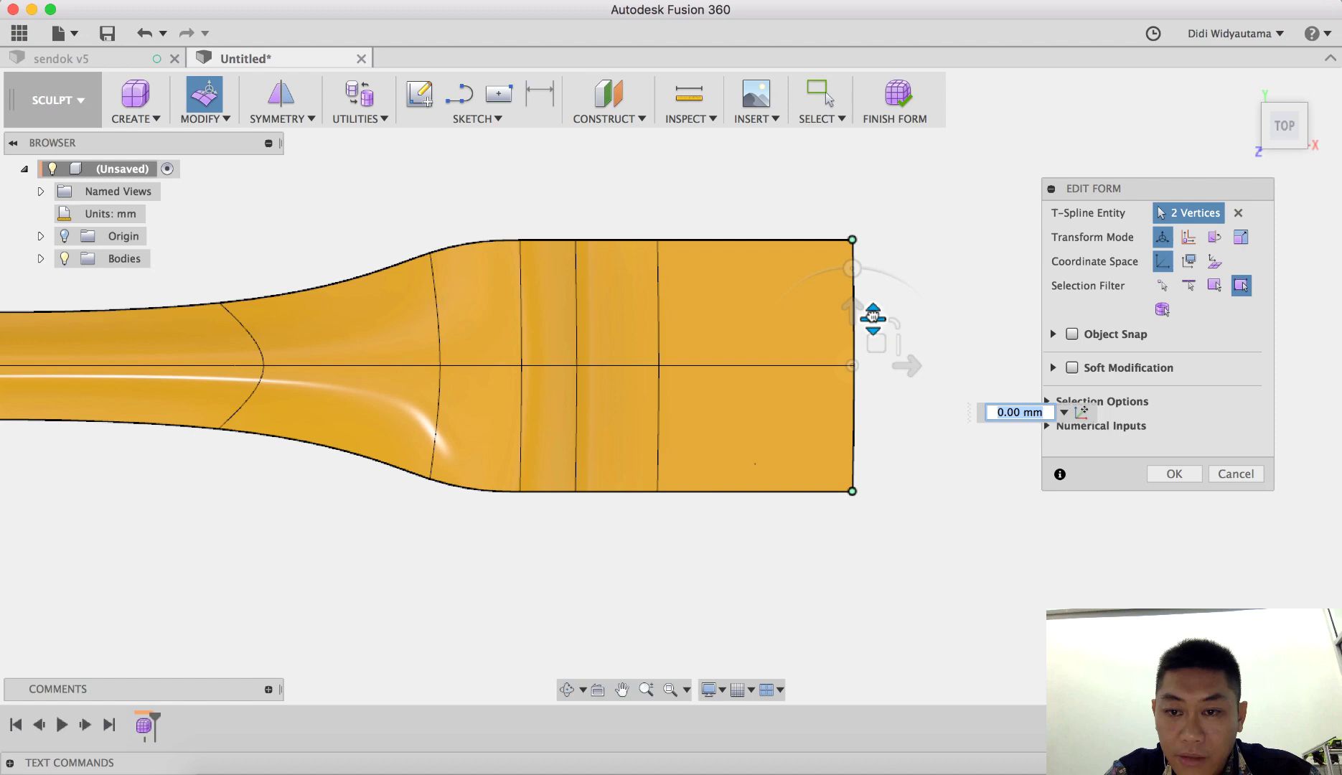
{"action": "left_click_drag", "start_coordinate": [873, 316], "coordinate": [873, 328]}
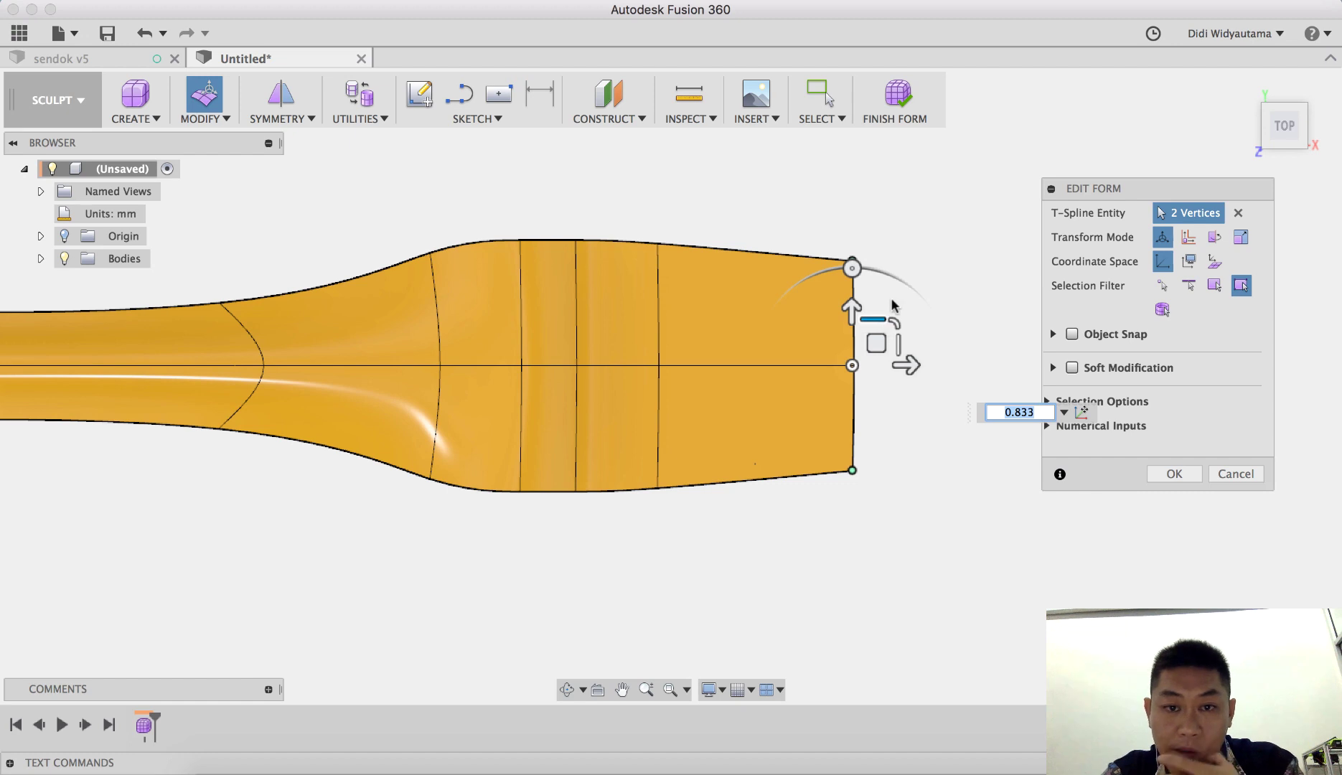
{"action": "left_click", "coordinate": [1174, 474]}
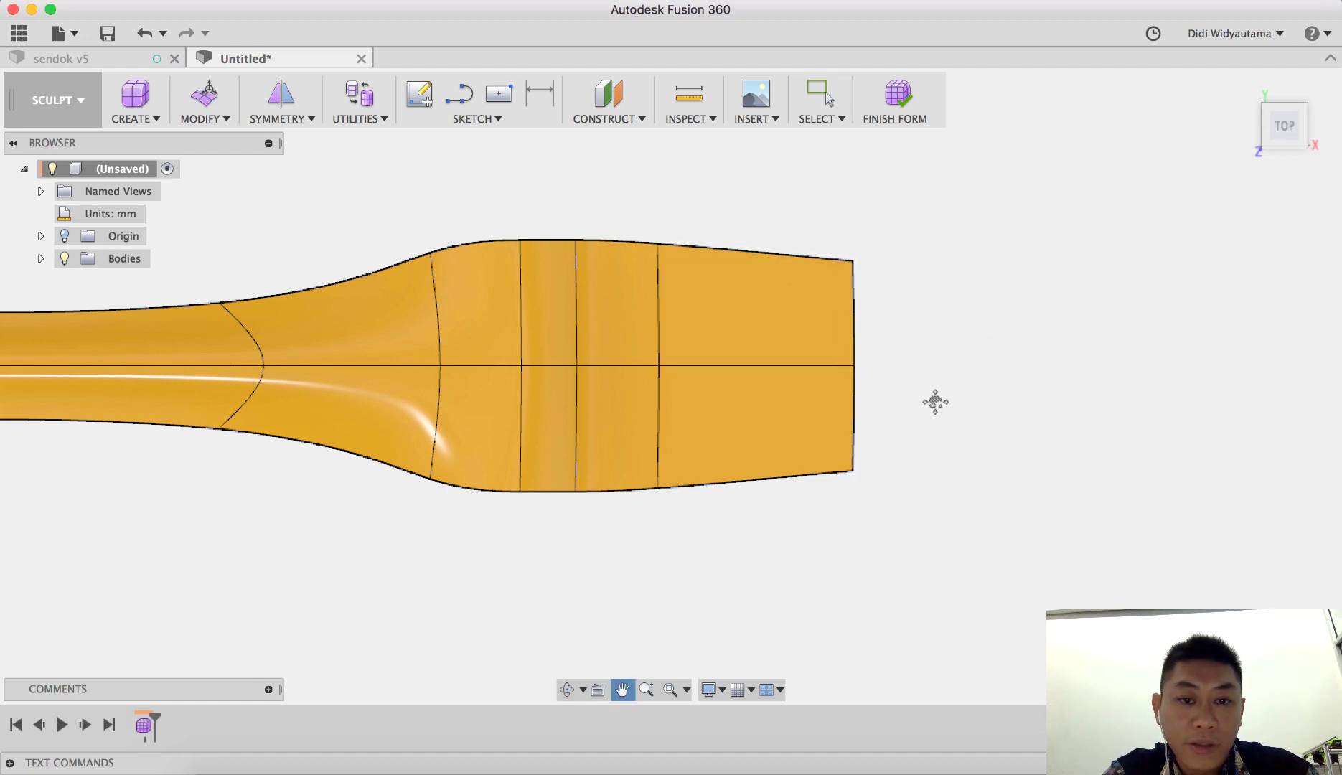
Finish the sculpted form and return to the Model workspace.
{"action": "middle_click_drag", "start_coordinate": [935, 402], "coordinate": [886, 351], "text": "shift"}
{"action": "scroll", "coordinate": [824, 356], "scroll_direction": "down", "scroll_amount": 1}
{"action": "middle_click_drag", "start_coordinate": [784, 378], "coordinate": [1042, 414]}
{"action": "scroll", "coordinate": [983, 409], "scroll_direction": "down", "scroll_amount": 3}
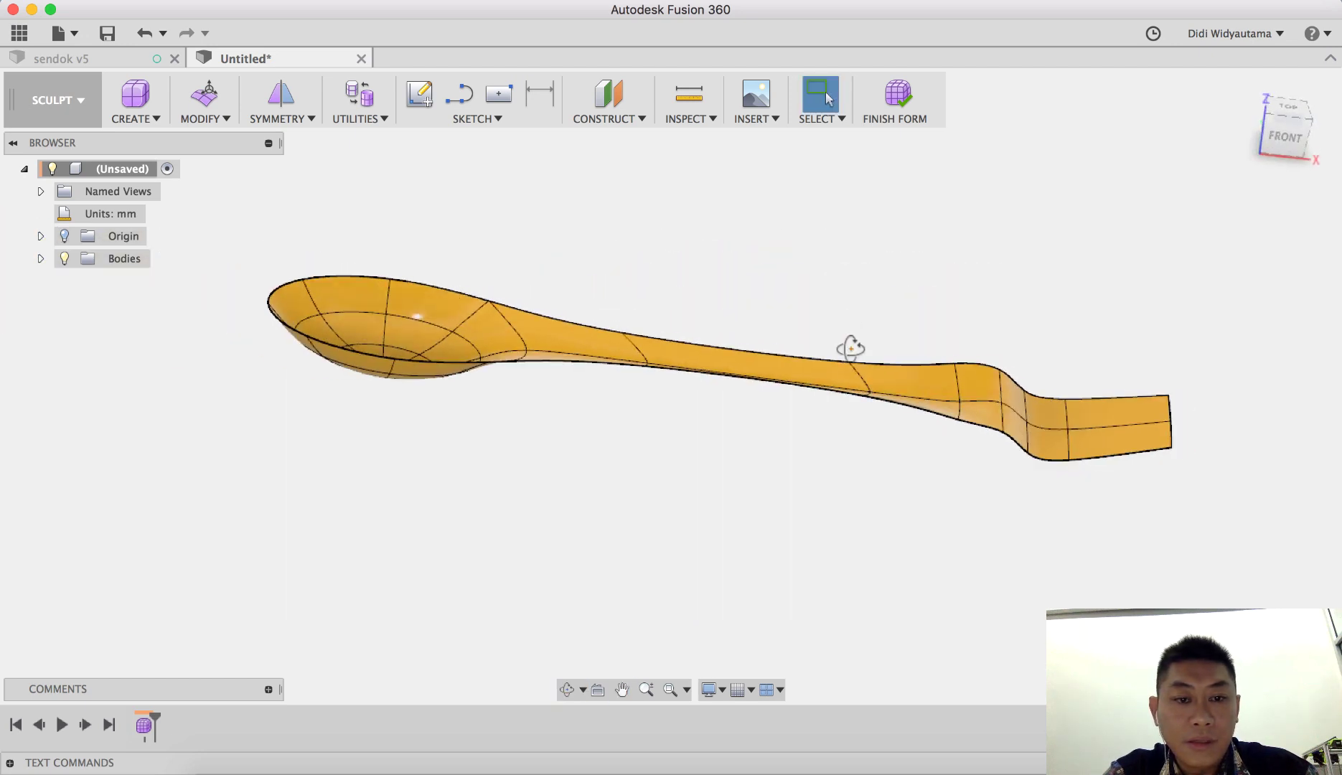
{"action": "middle_click_drag", "start_coordinate": [850, 349], "coordinate": [881, 318], "text": "shift"}
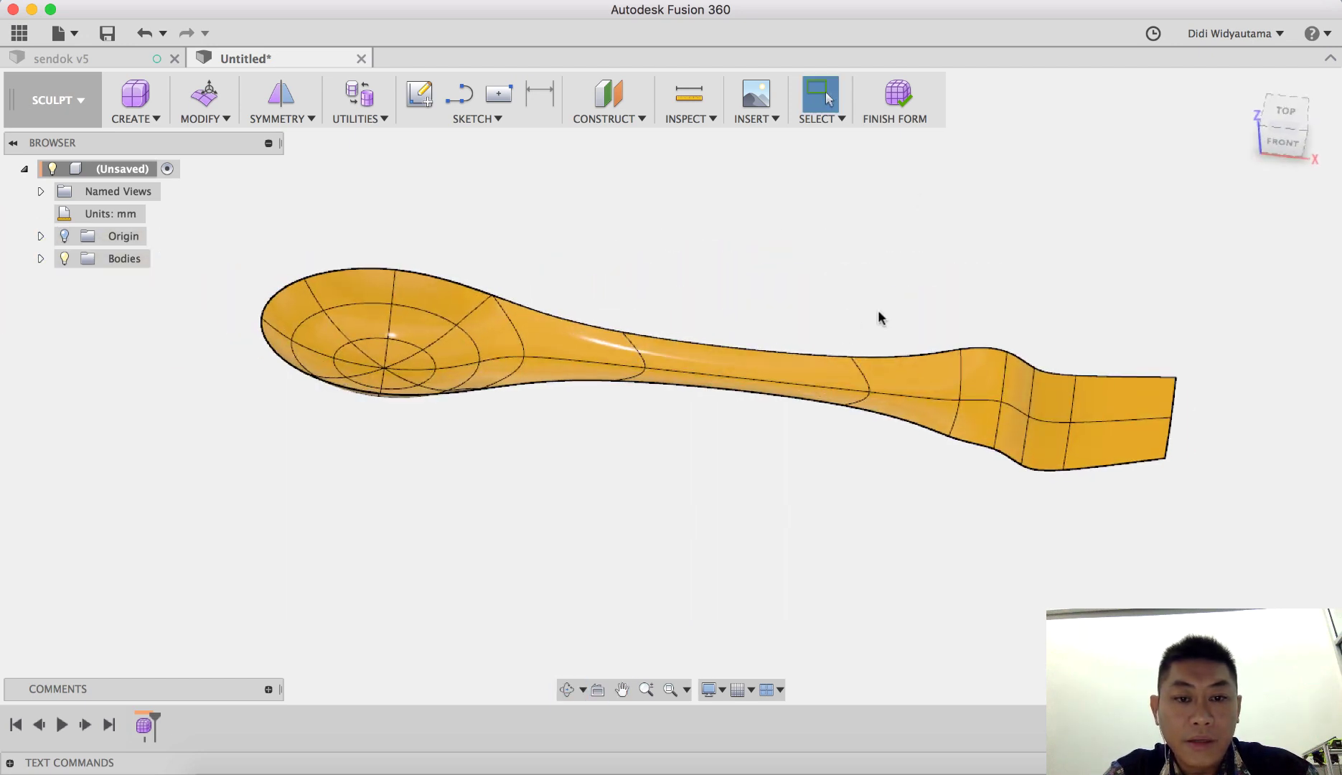
{"action": "left_click", "coordinate": [896, 93]}
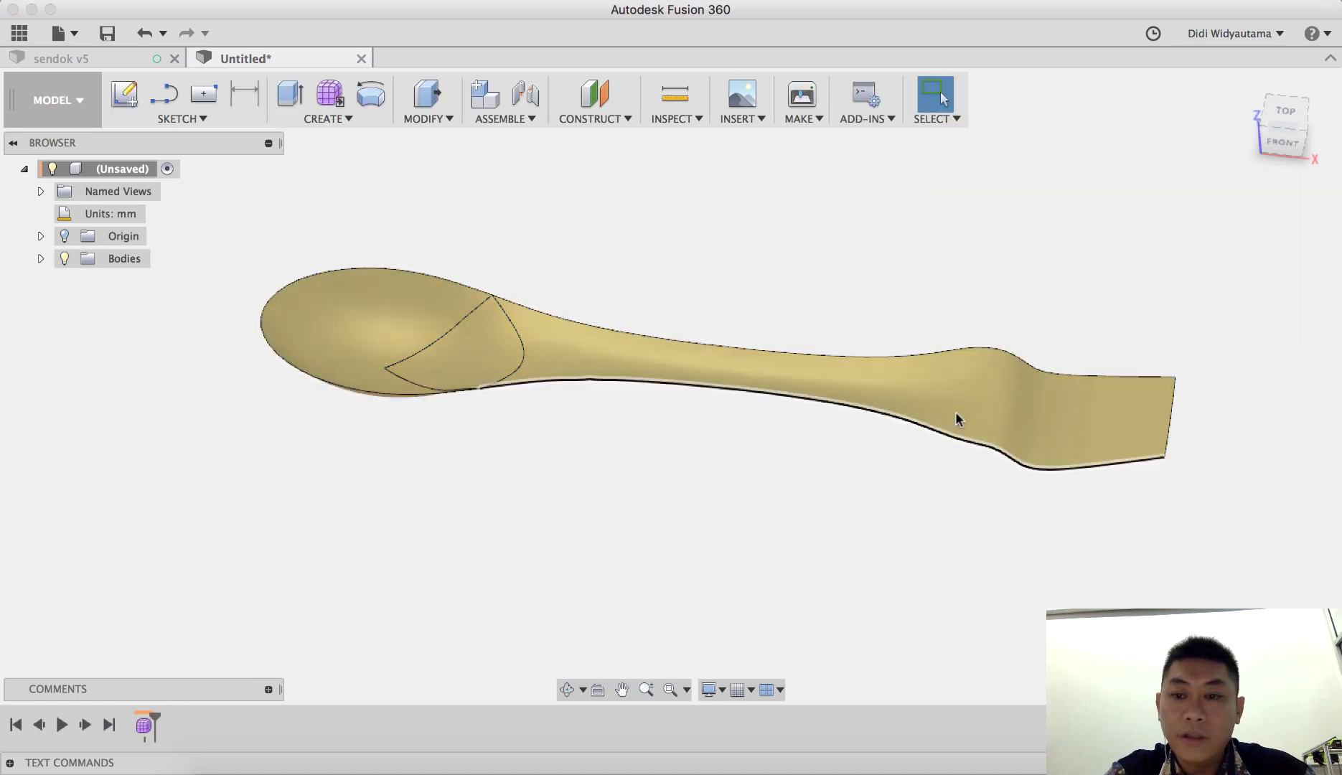
Set up a Thicken of the spoon surface as a new body, symmetric with a thickness of 2.5 mm.
{"action": "middle_click_drag", "start_coordinate": [676, 548], "coordinate": [588, 341], "text": "shift"}
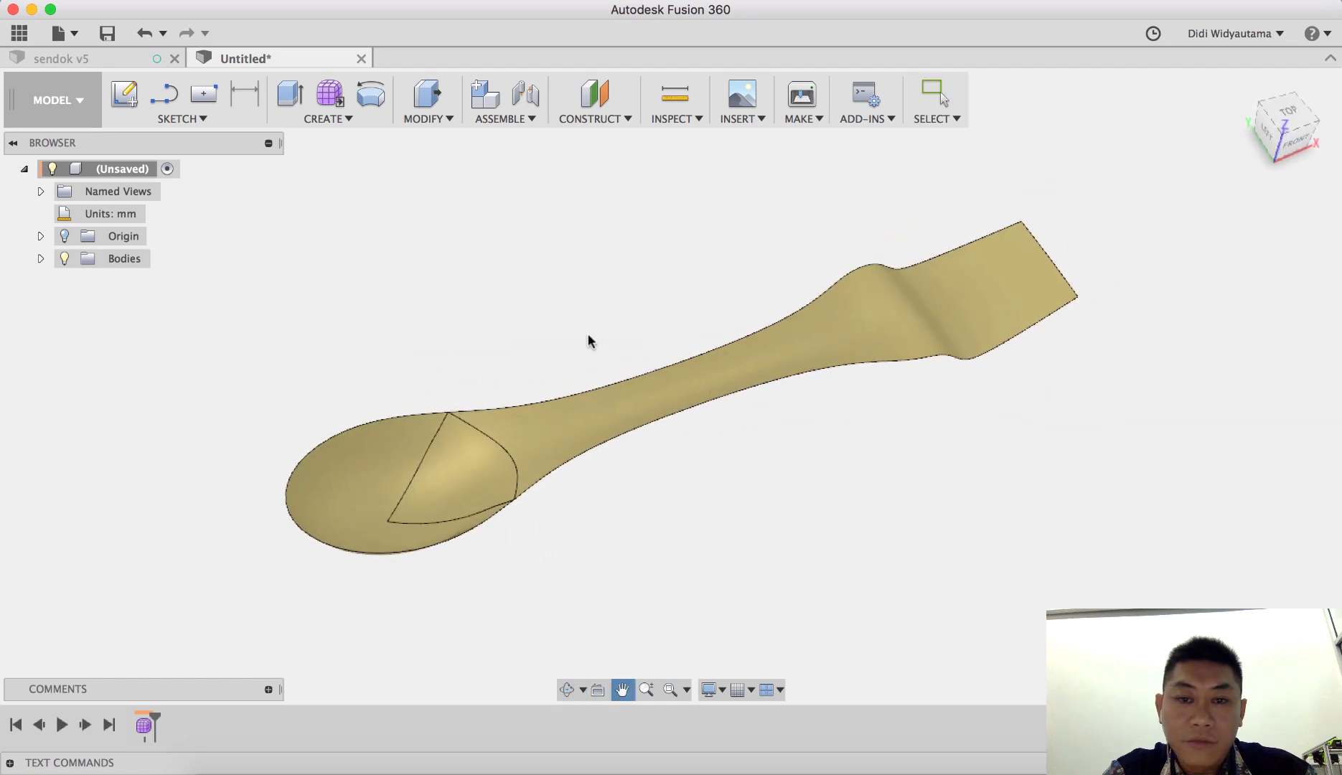
{"action": "left_click", "coordinate": [343, 120]}
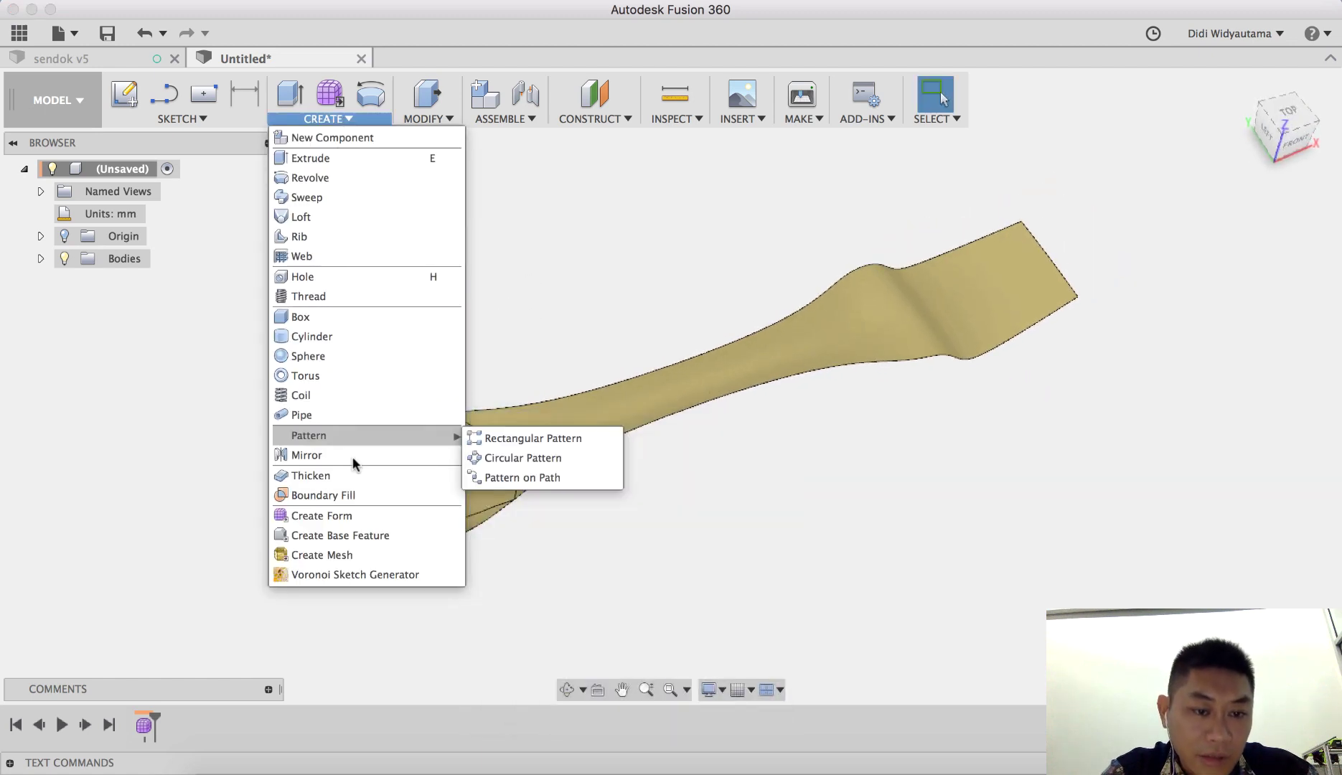
{"action": "left_click", "coordinate": [347, 475]}
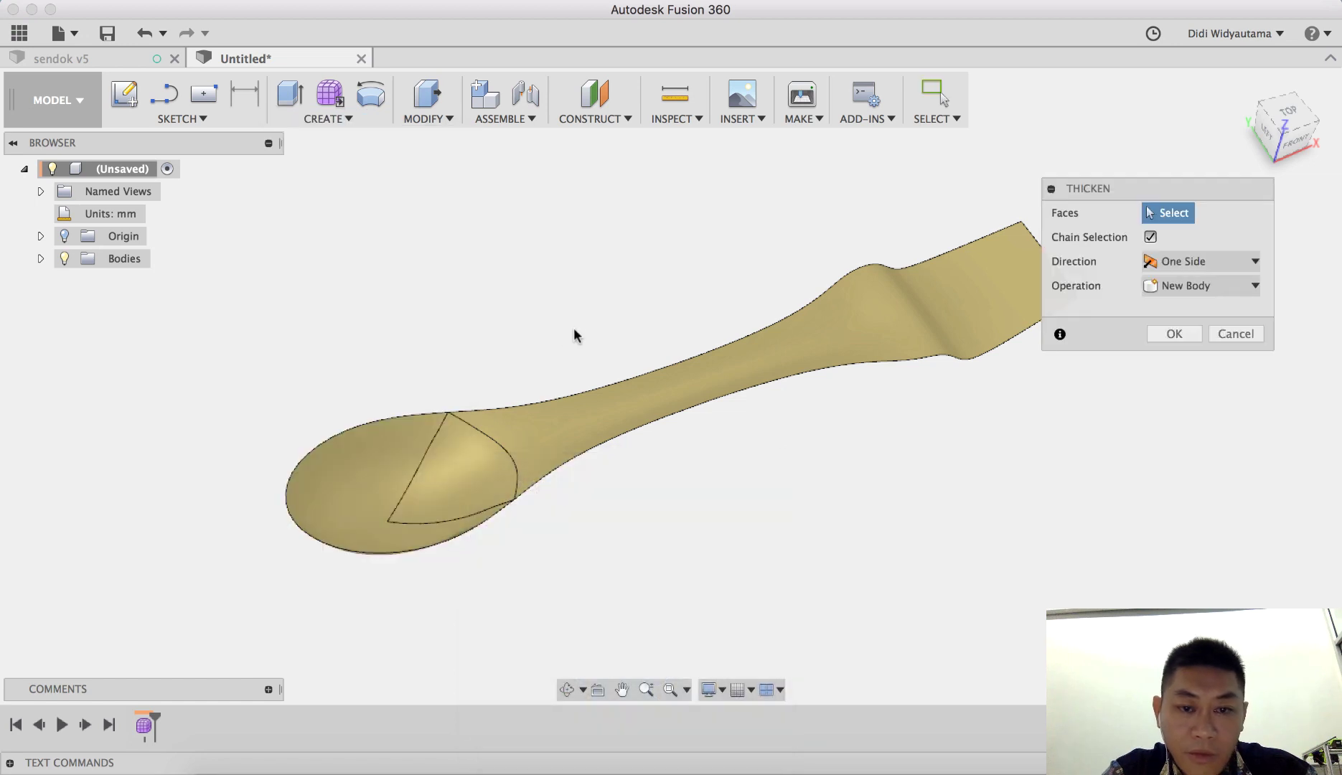
{"action": "middle_click_drag", "start_coordinate": [728, 484], "coordinate": [681, 462]}
{"action": "left_click", "coordinate": [1191, 287]}
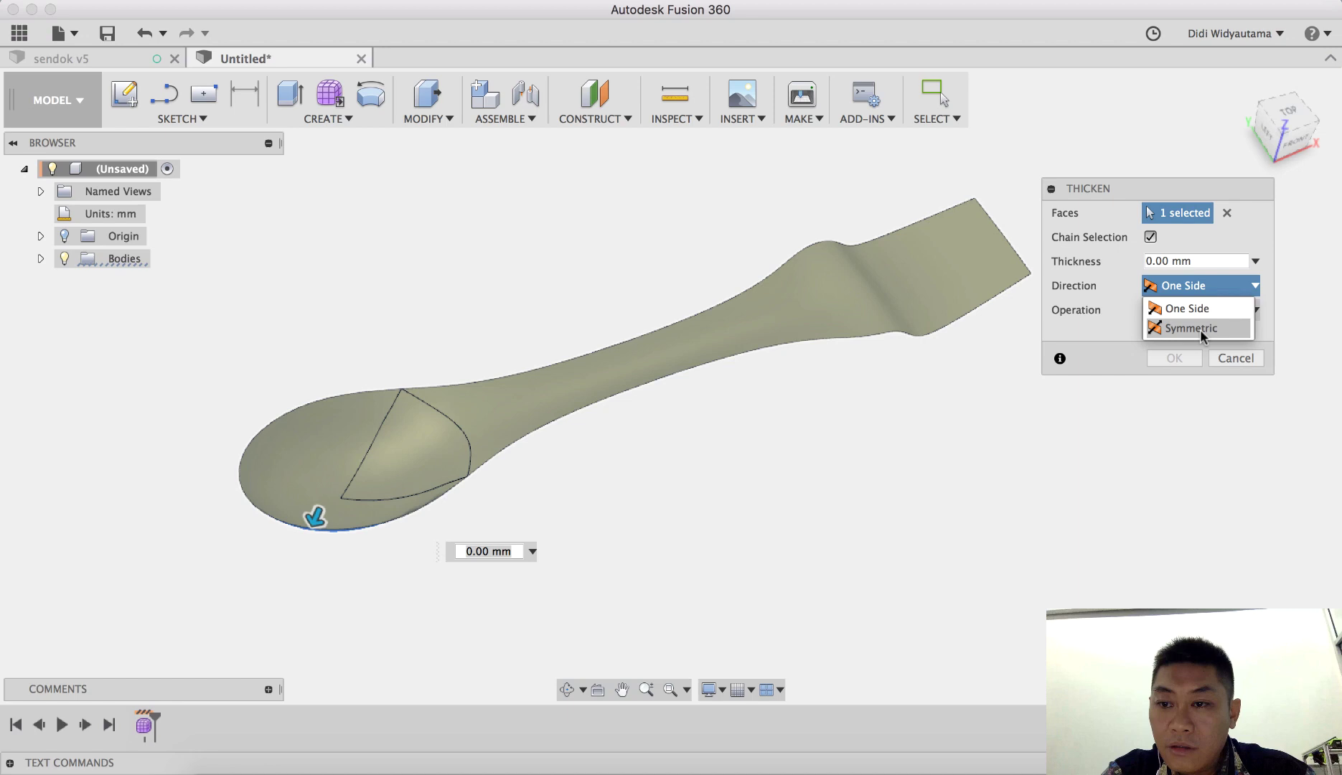
{"action": "left_click", "coordinate": [1198, 329]}
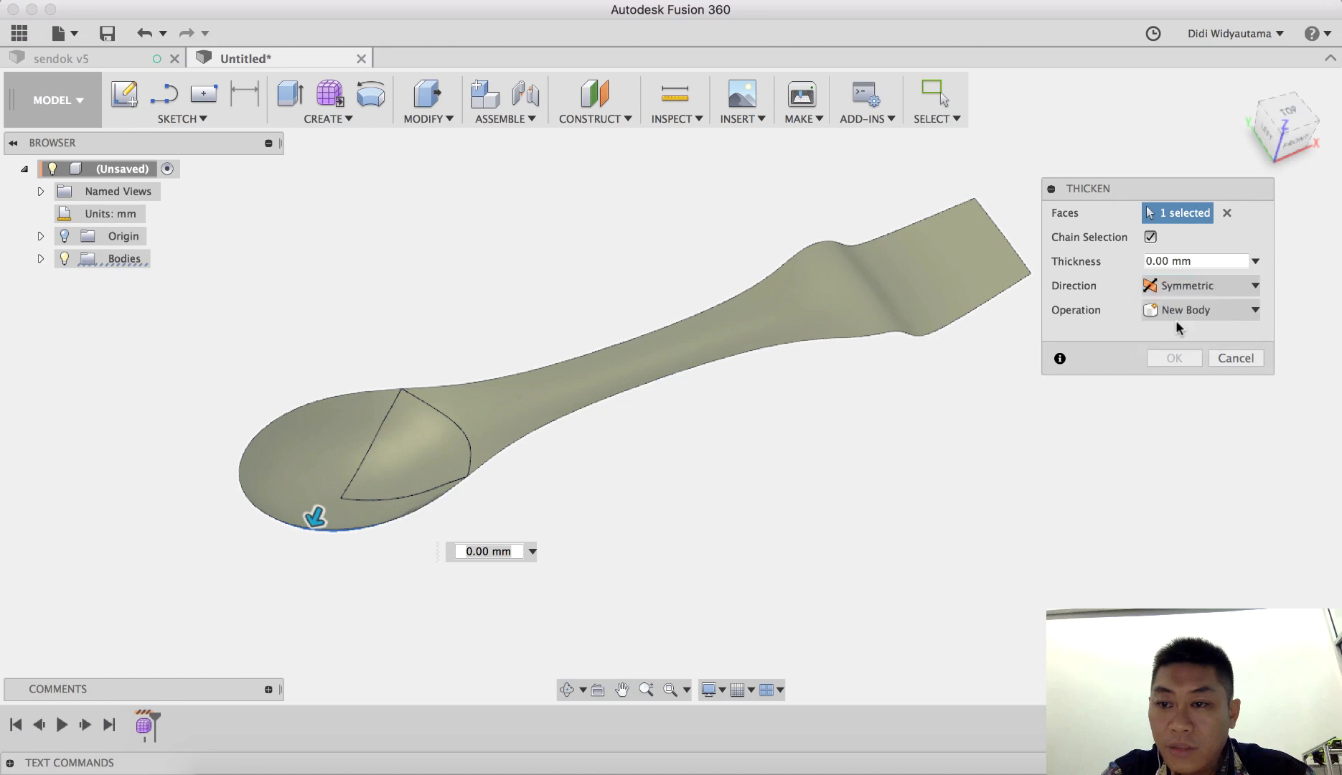
{"action": "double_click", "coordinate": [1185, 260]}
{"action": "left_click_drag", "start_coordinate": [1191, 257], "coordinate": [1073, 264]}
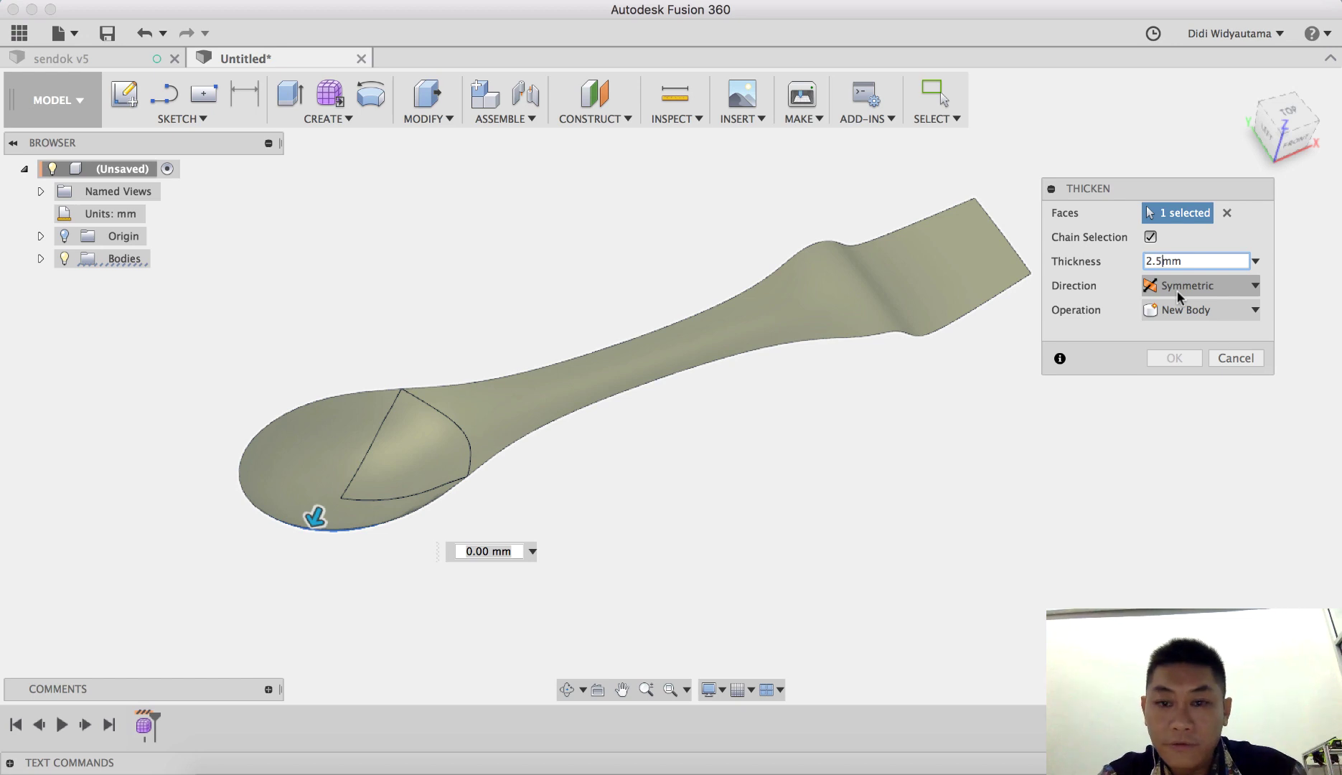
{"action": "middle_click_drag", "start_coordinate": [785, 459], "coordinate": [796, 391], "text": "shift"}
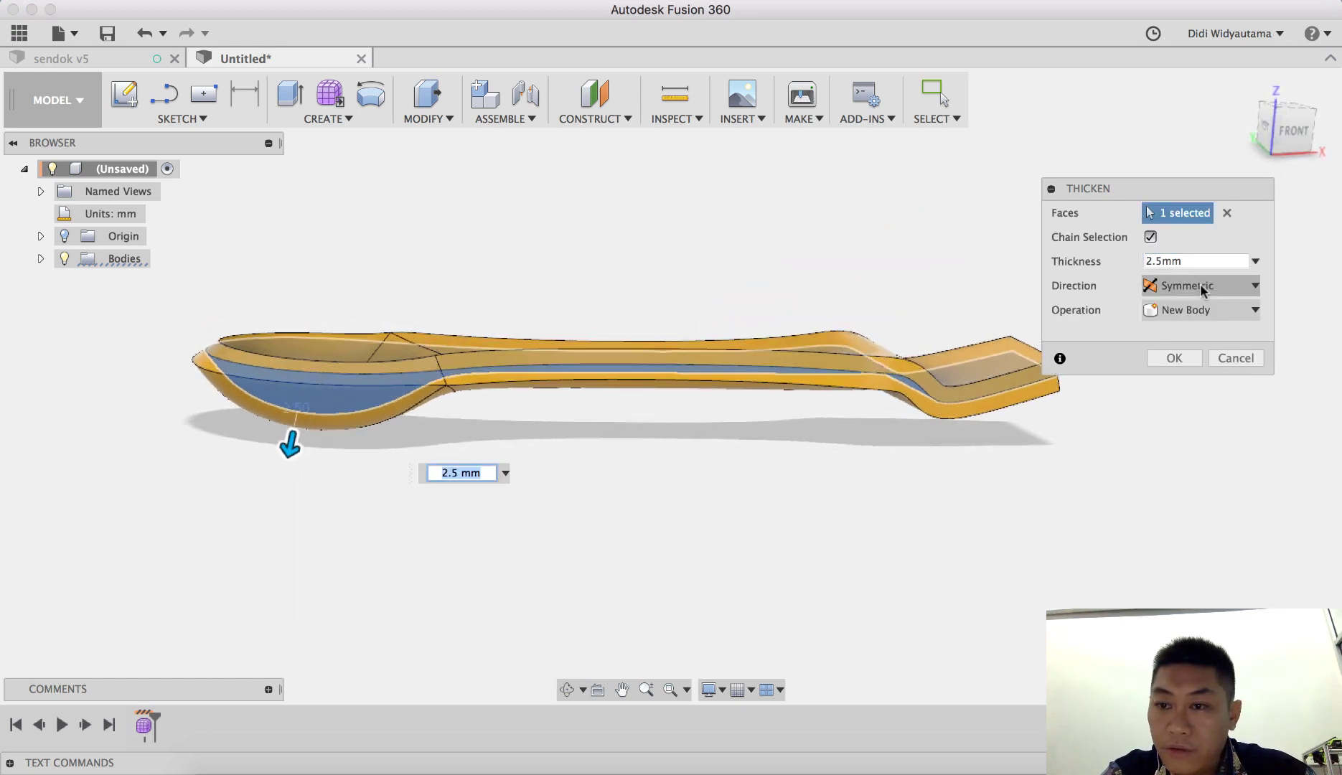
Change the thickening direction to One Side and set the thickness to 1.5 mm.
{"action": "left_click", "coordinate": [1200, 286]}
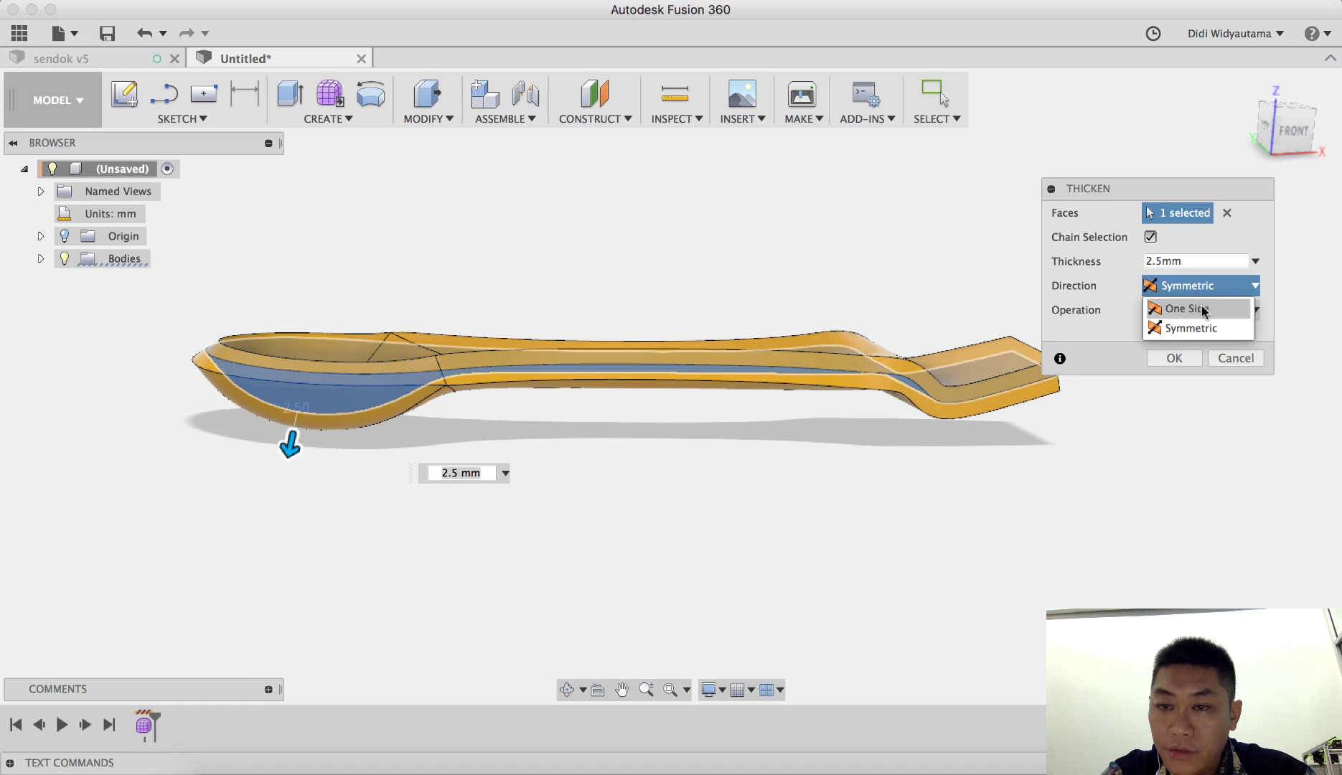
{"action": "middle_click_drag", "start_coordinate": [584, 445], "coordinate": [646, 431], "text": "shift"}
{"action": "left_click", "coordinate": [1200, 260]}
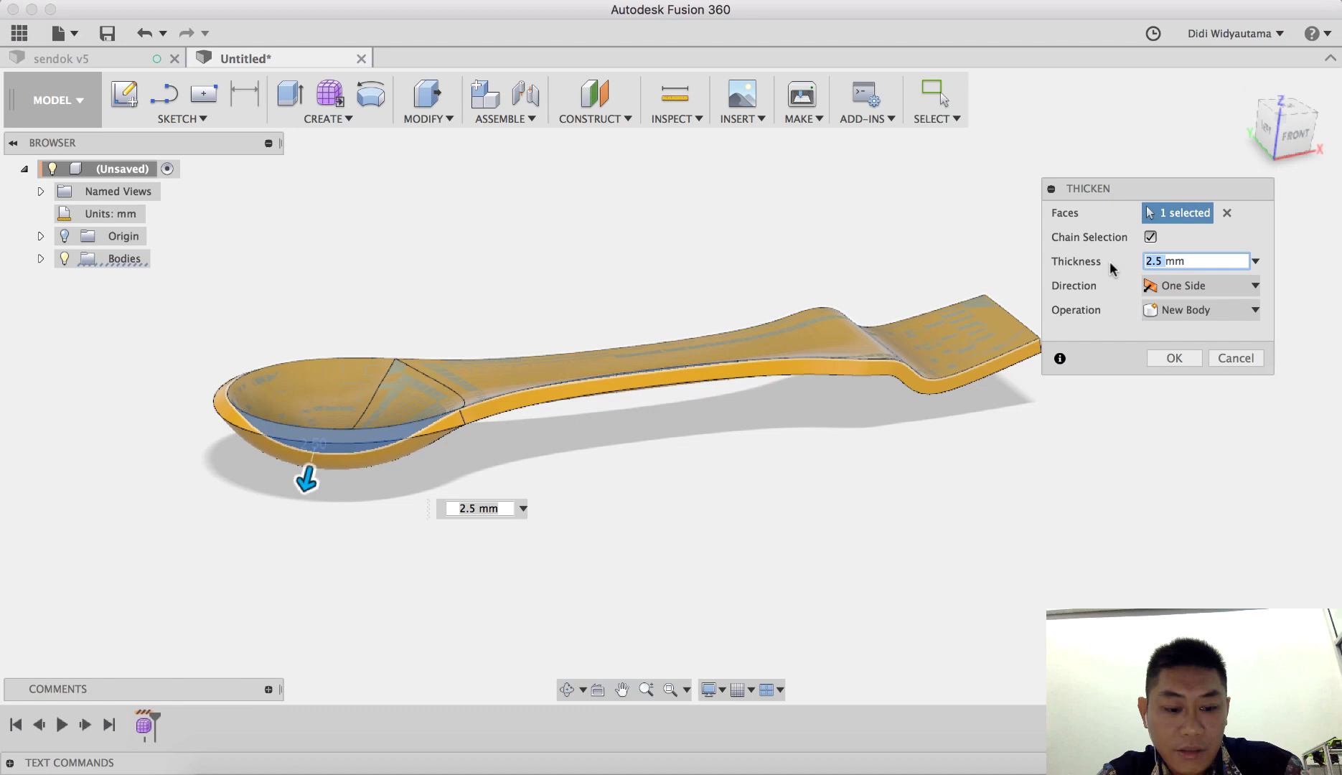
{"action": "type", "text": "1"}
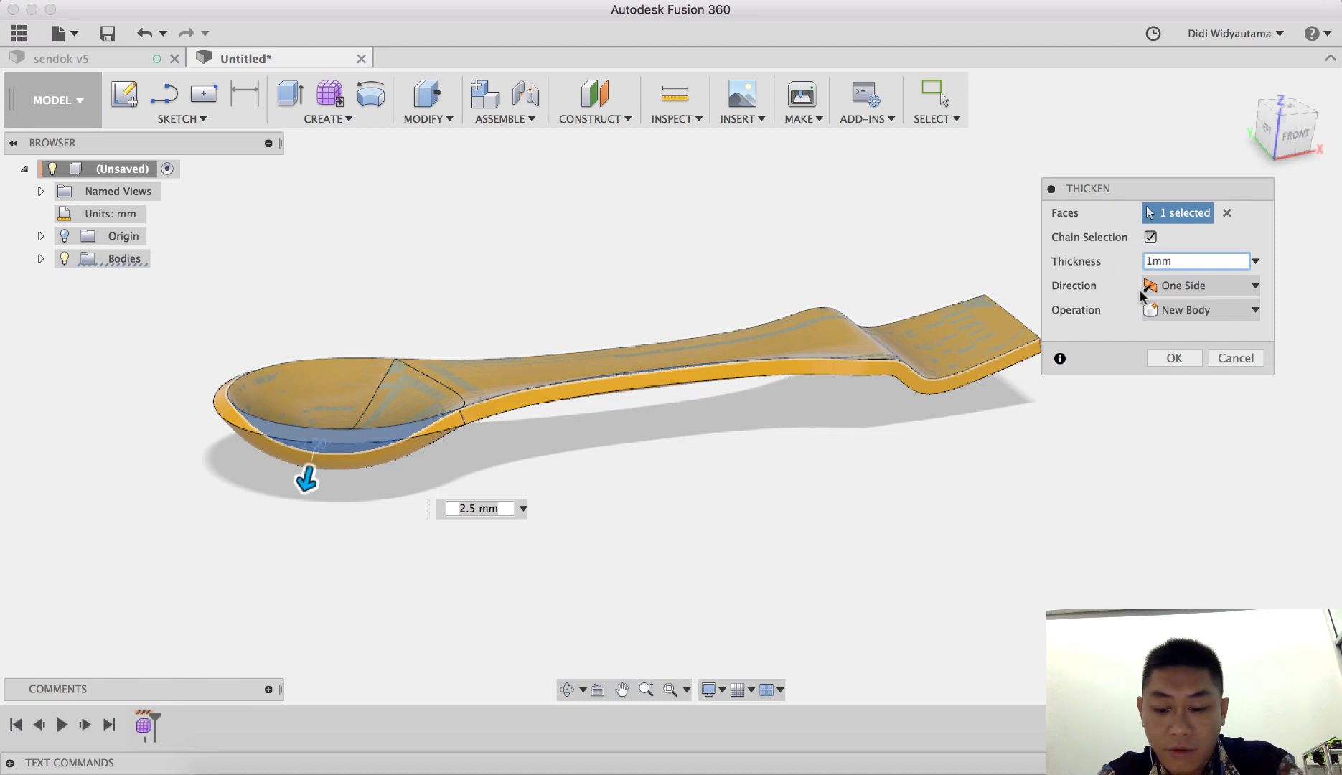
{"action": "type", "text": ".5"}
{"action": "scroll", "coordinate": [266, 422], "scroll_direction": "up", "scroll_amount": 3}
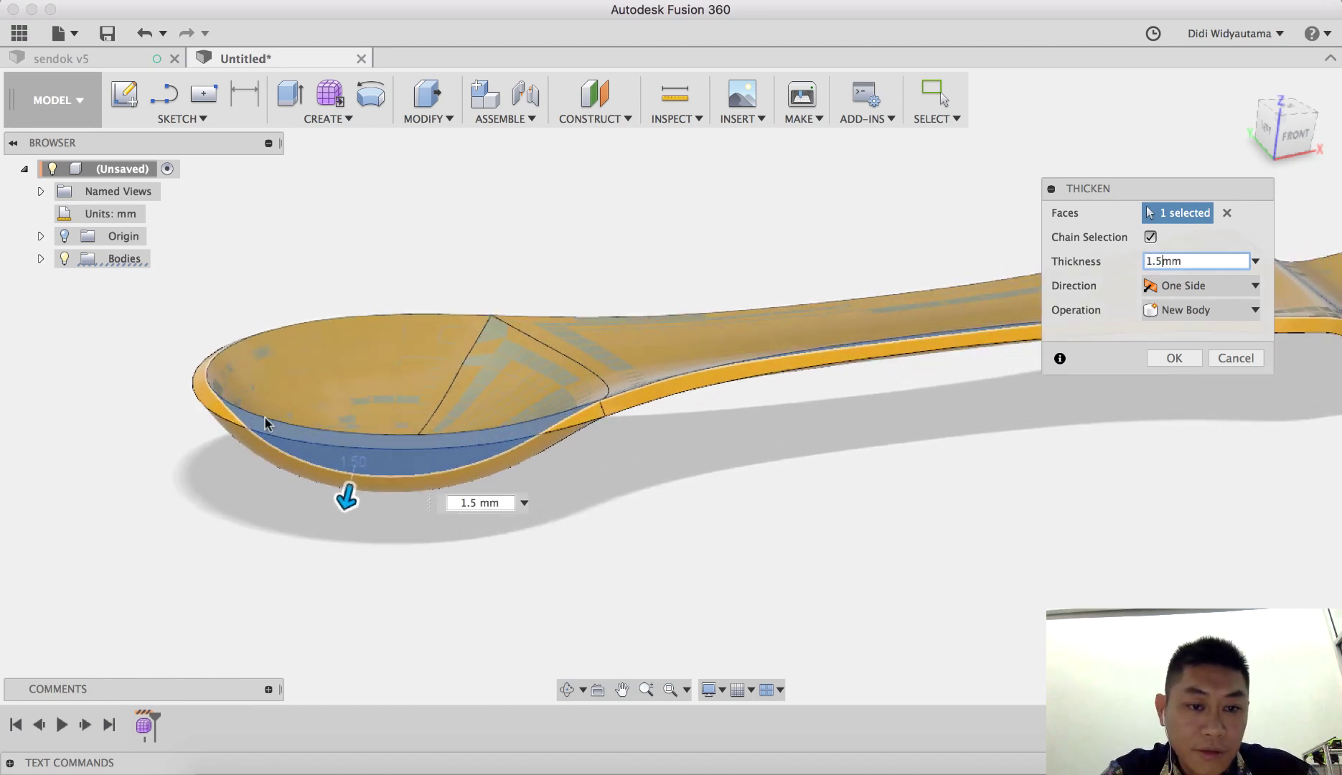
{"action": "mouse_move", "coordinate": [719, 528]}
{"action": "middle_mouse_down", "text": "shift"}
{"action": "mouse_move", "coordinate": [715, 487]}
{"action": "mouse_move", "coordinate": [706, 509]}
{"action": "middle_mouse_up", "text": "shift"}
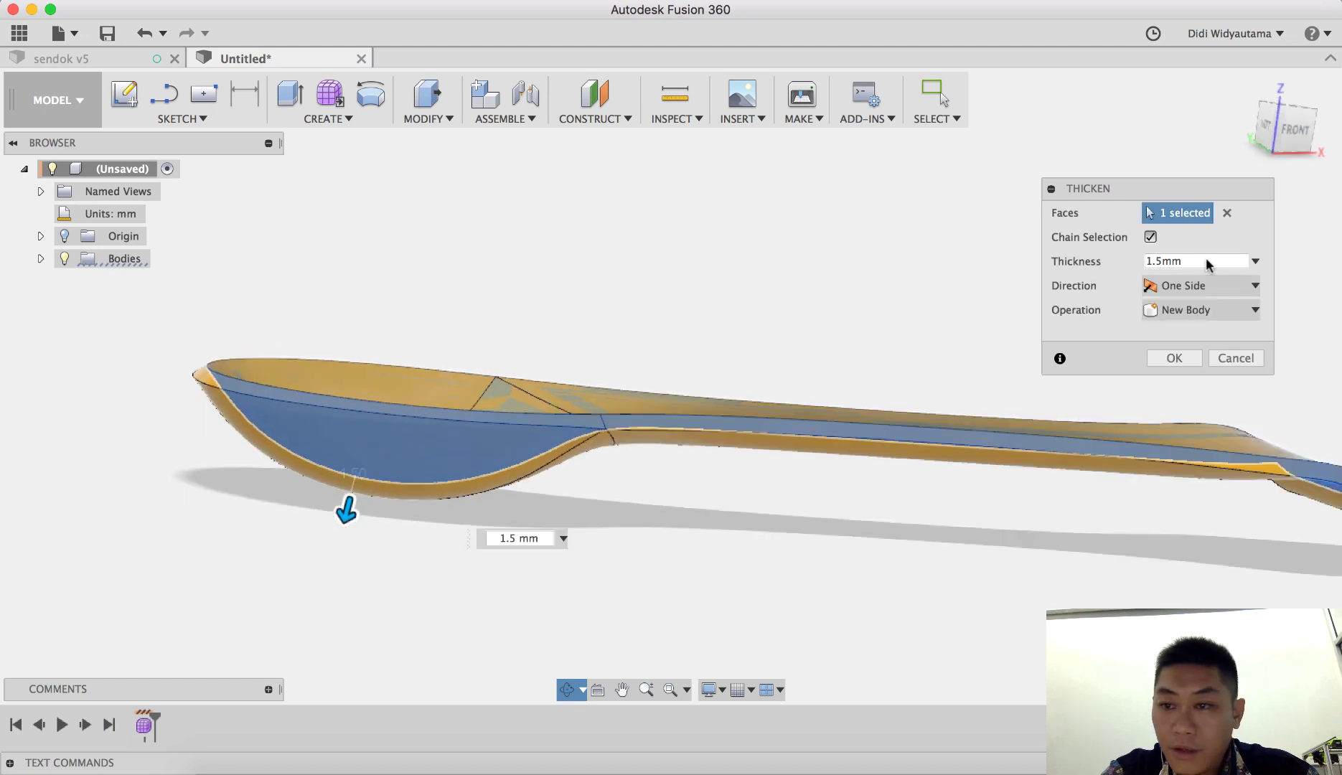
Set the thickness to 1 mm and confirm the Thicken as a new body.
{"action": "left_click", "coordinate": [1206, 260]}
{"action": "type", "text": "1"}
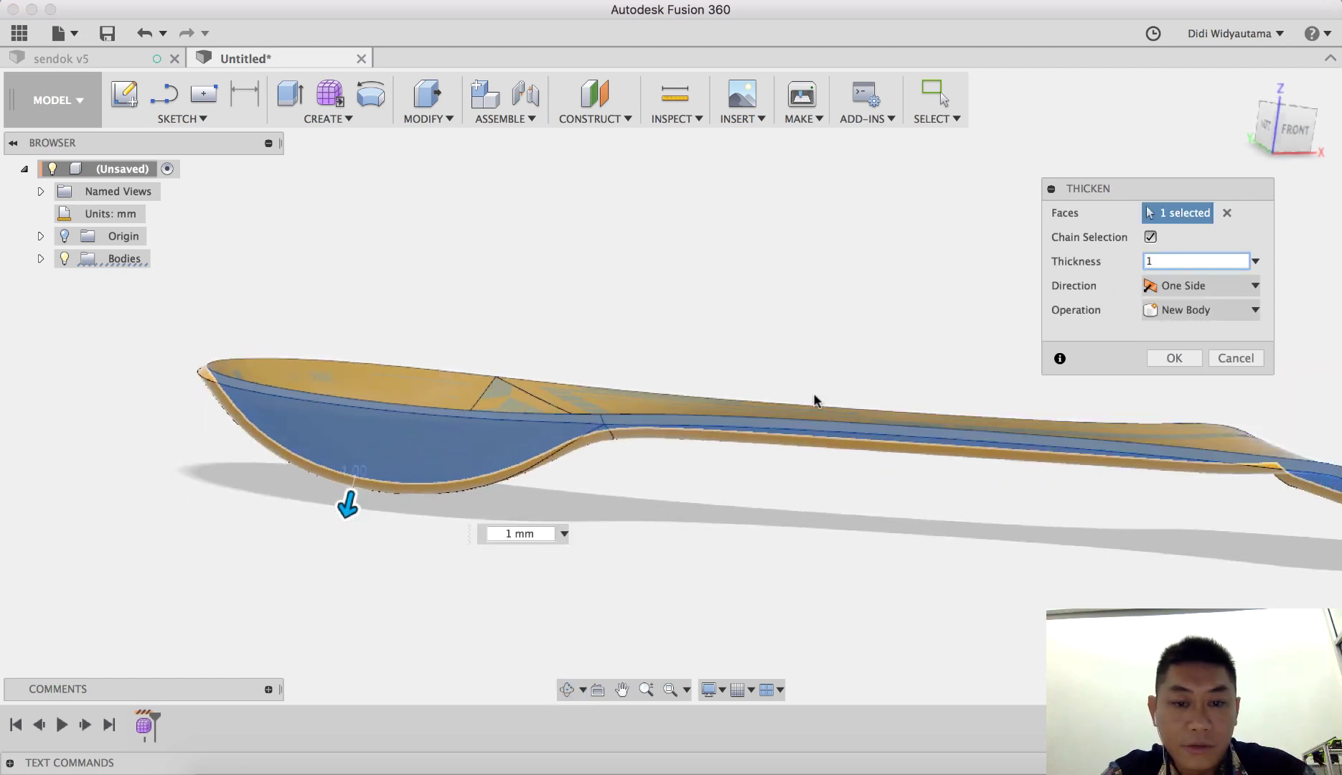
{"action": "middle_click_drag", "start_coordinate": [773, 472], "coordinate": [290, 487], "text": "shift"}
{"action": "middle_click_drag", "start_coordinate": [737, 489], "coordinate": [703, 483], "text": "shift"}
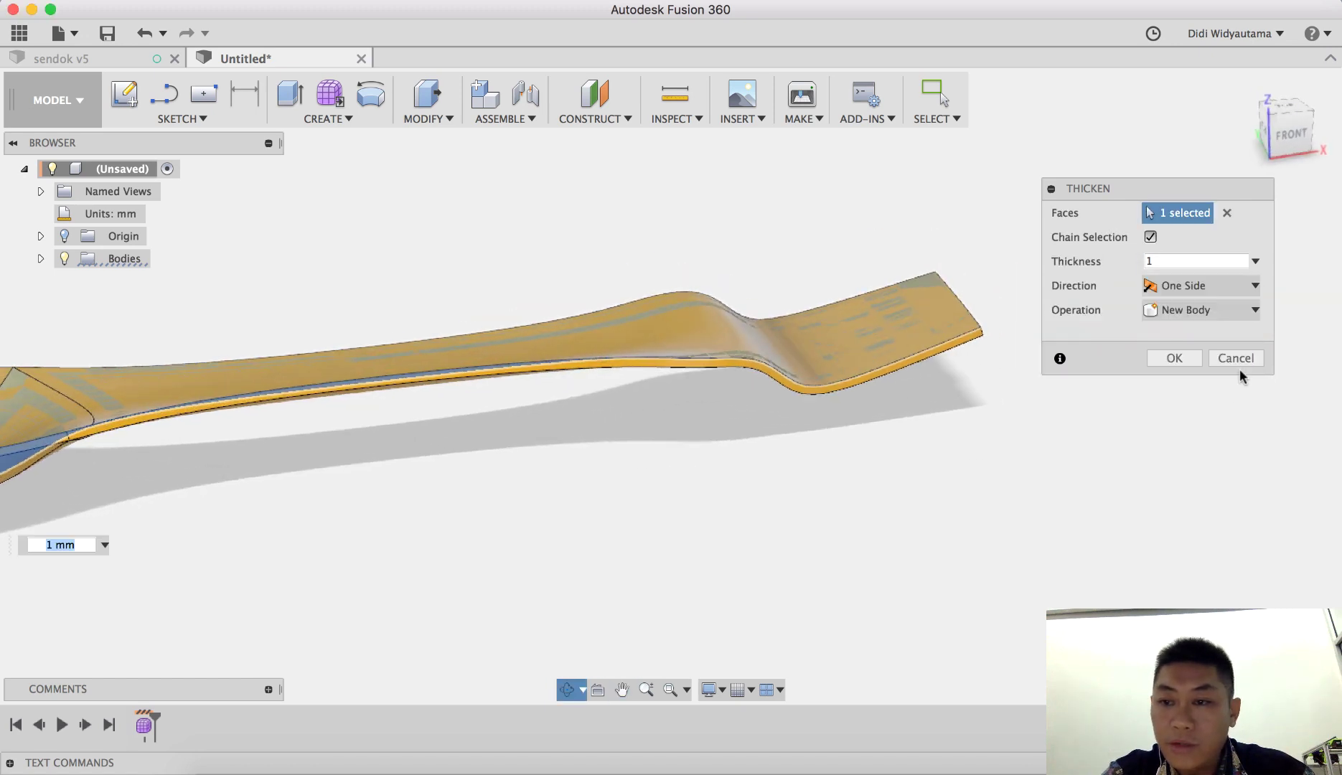
{"action": "left_click", "coordinate": [1175, 357]}
{"action": "middle_click_drag", "start_coordinate": [938, 494], "coordinate": [1124, 475]}
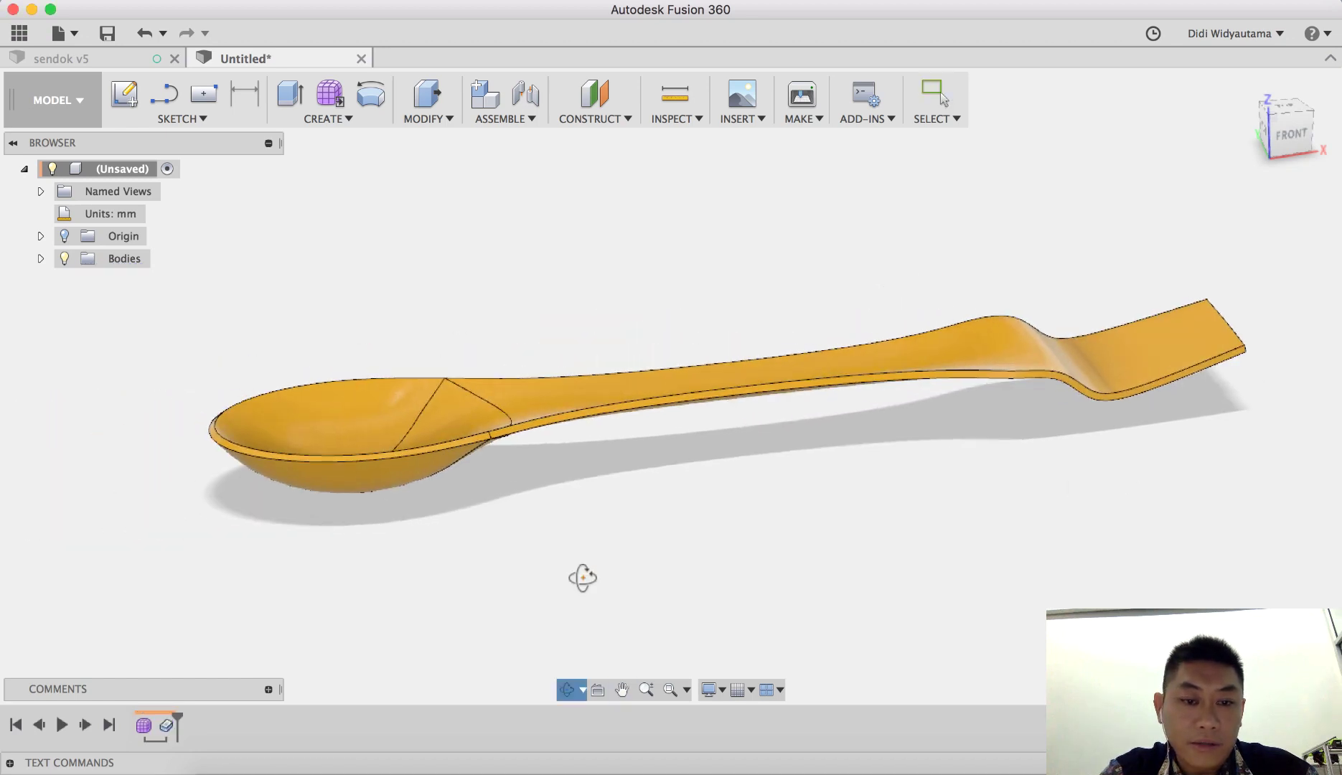
{"action": "middle_click_drag", "start_coordinate": [583, 575], "coordinate": [579, 617], "text": "shift"}
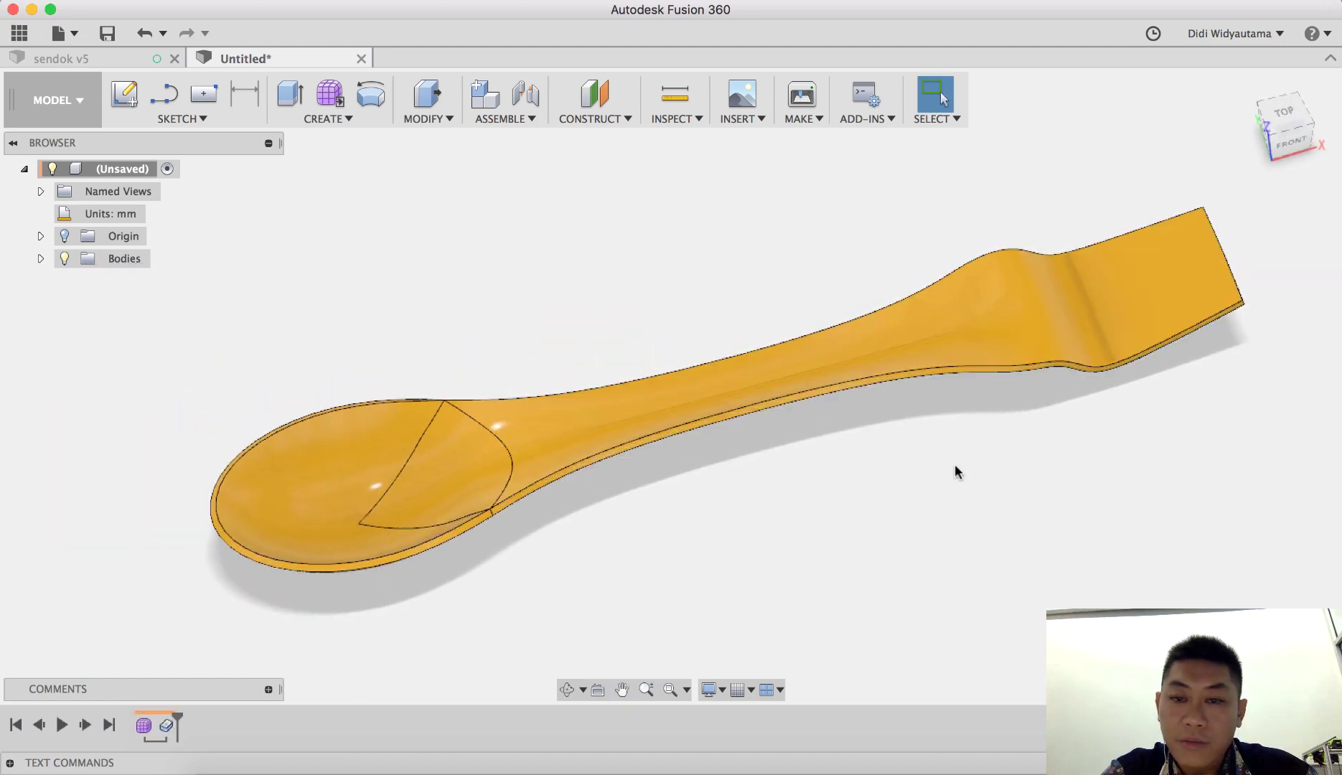
{"action": "middle_click_drag", "start_coordinate": [956, 469], "coordinate": [927, 418], "text": "shift"}
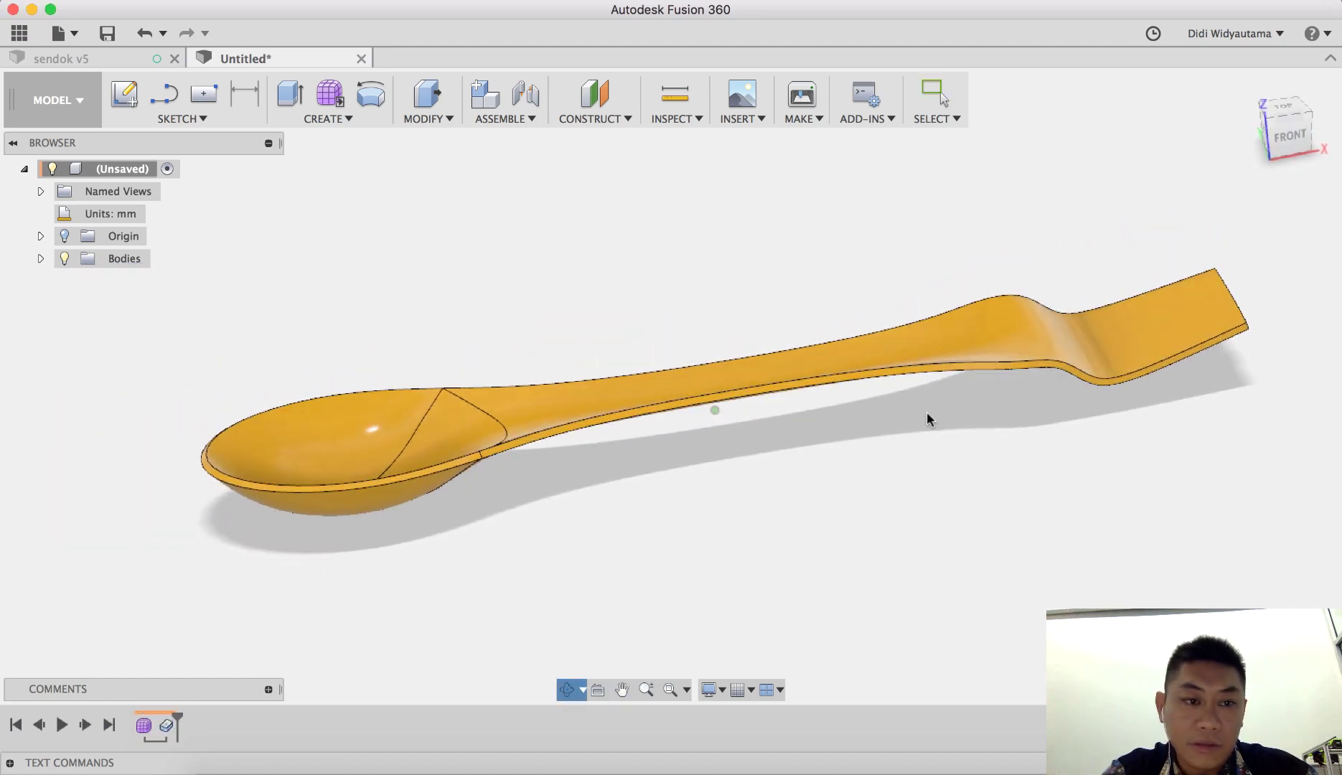
Expand the bodies list, highlight the thickened solid body and examine it from above.
{"action": "left_click", "coordinate": [41, 258]}
{"action": "left_click", "coordinate": [135, 306]}
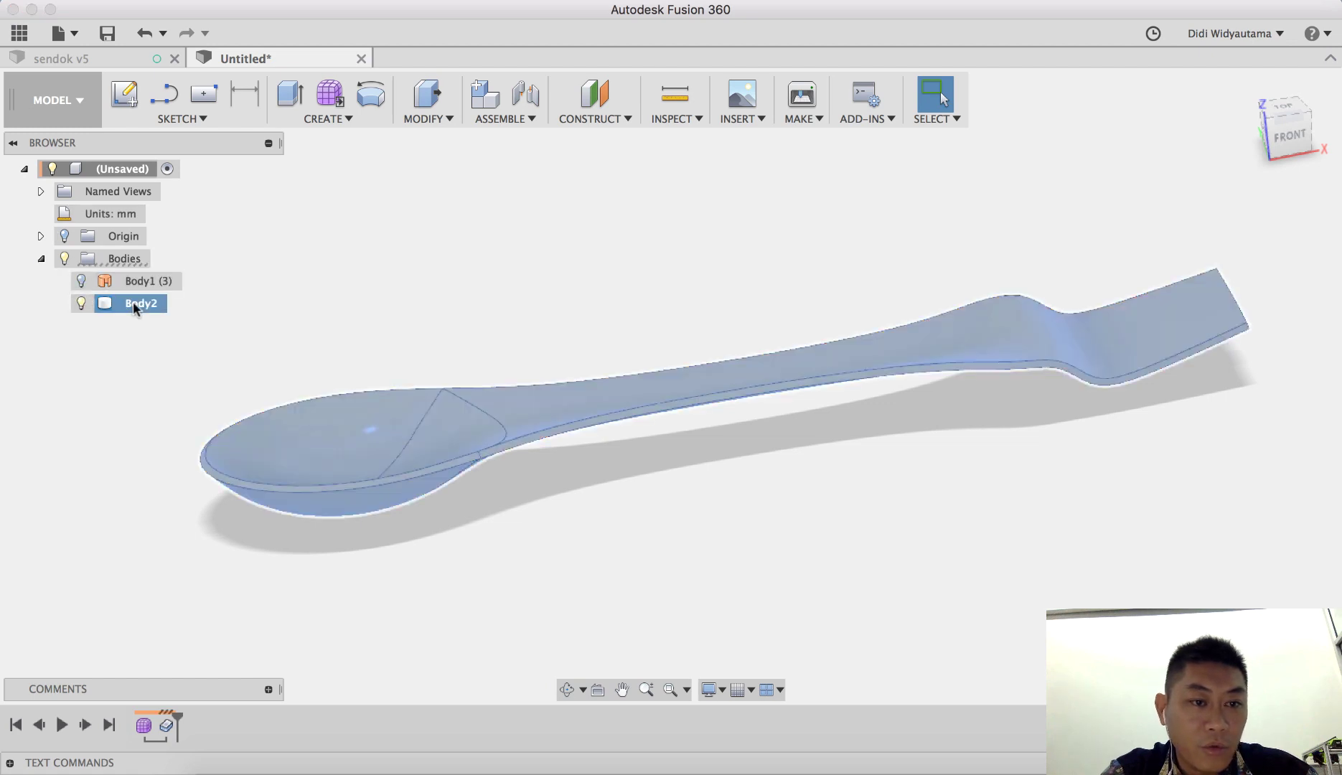
{"action": "left_click", "coordinate": [315, 302]}
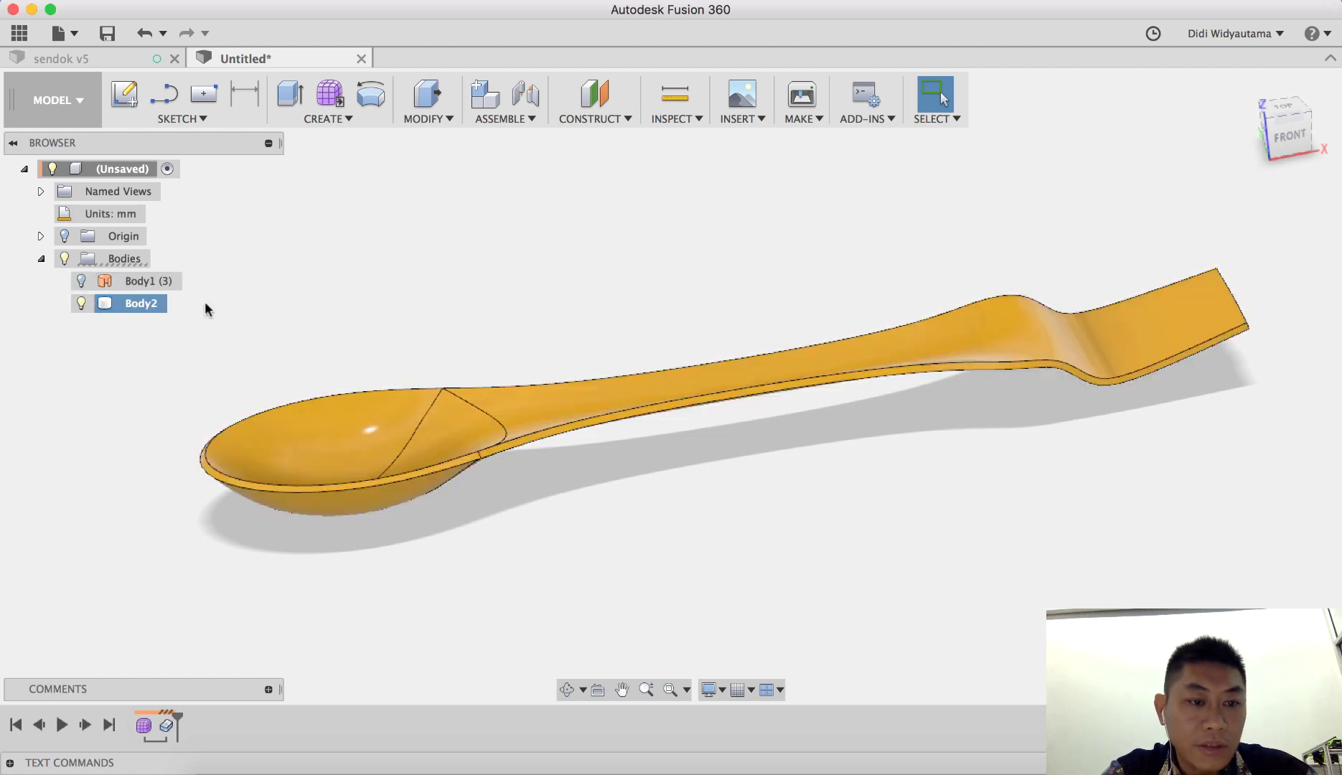
{"action": "left_click", "coordinate": [133, 306]}
{"action": "left_click", "coordinate": [929, 274]}
{"action": "middle_click_drag", "start_coordinate": [929, 274], "coordinate": [927, 311], "text": "shift"}
{"action": "middle_click_drag", "start_coordinate": [1023, 457], "coordinate": [1023, 457]}
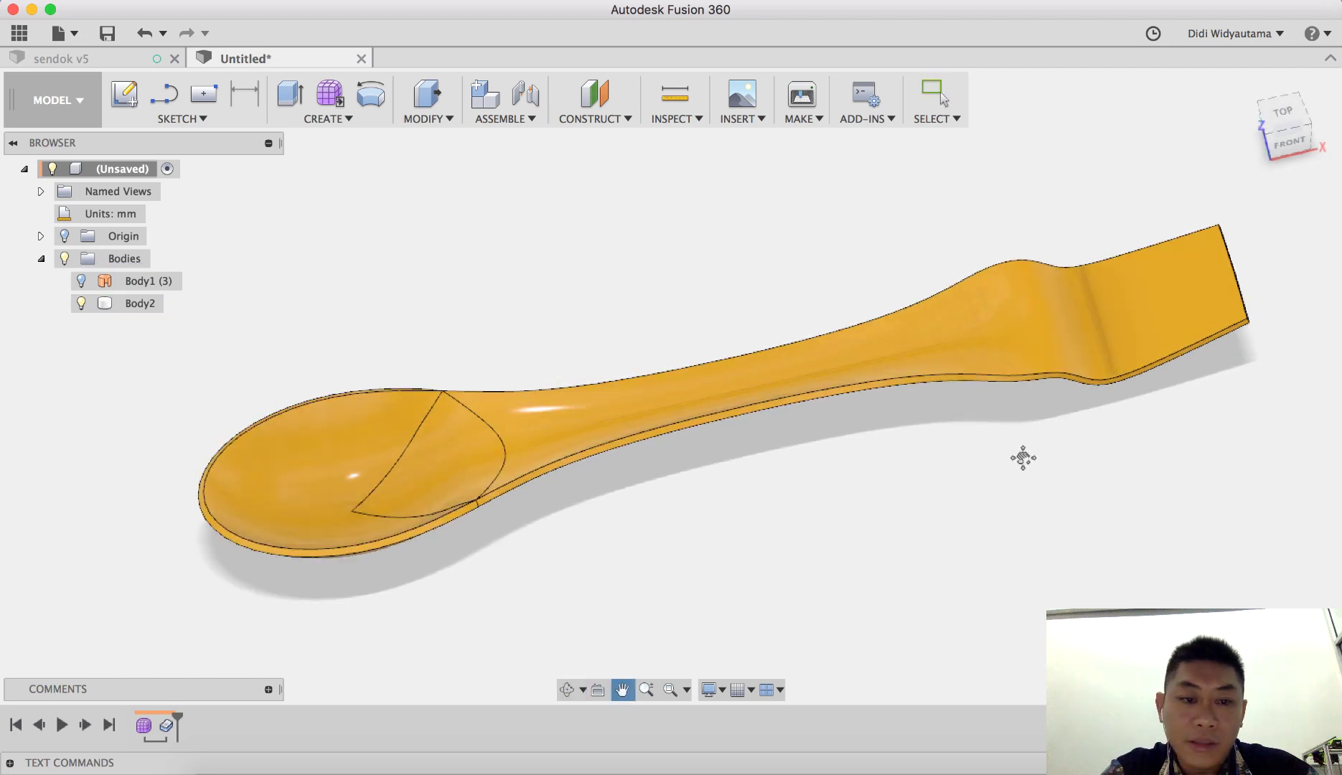
{"action": "left_click_drag", "start_coordinate": [1023, 457], "coordinate": [898, 473]}
{"action": "key", "text": "Escape"}
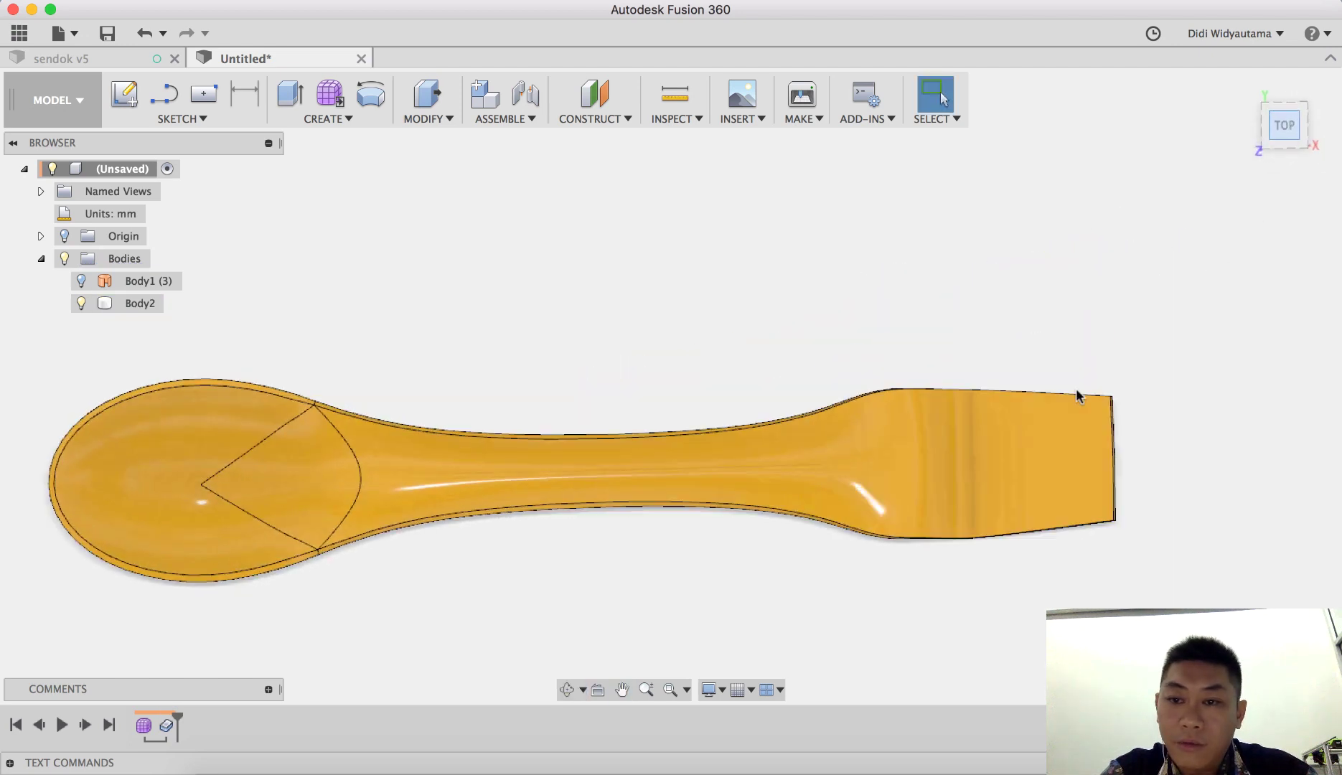
Start a sketch on the horizontal plane and draw a centre line about 18 mm long from beyond the fork's end along the X axis.
{"action": "scroll", "coordinate": [1080, 393], "scroll_direction": "up", "scroll_amount": 3}
{"action": "middle_click_drag", "start_coordinate": [1081, 466], "coordinate": [959, 426]}
{"action": "key", "text": "Escape"}
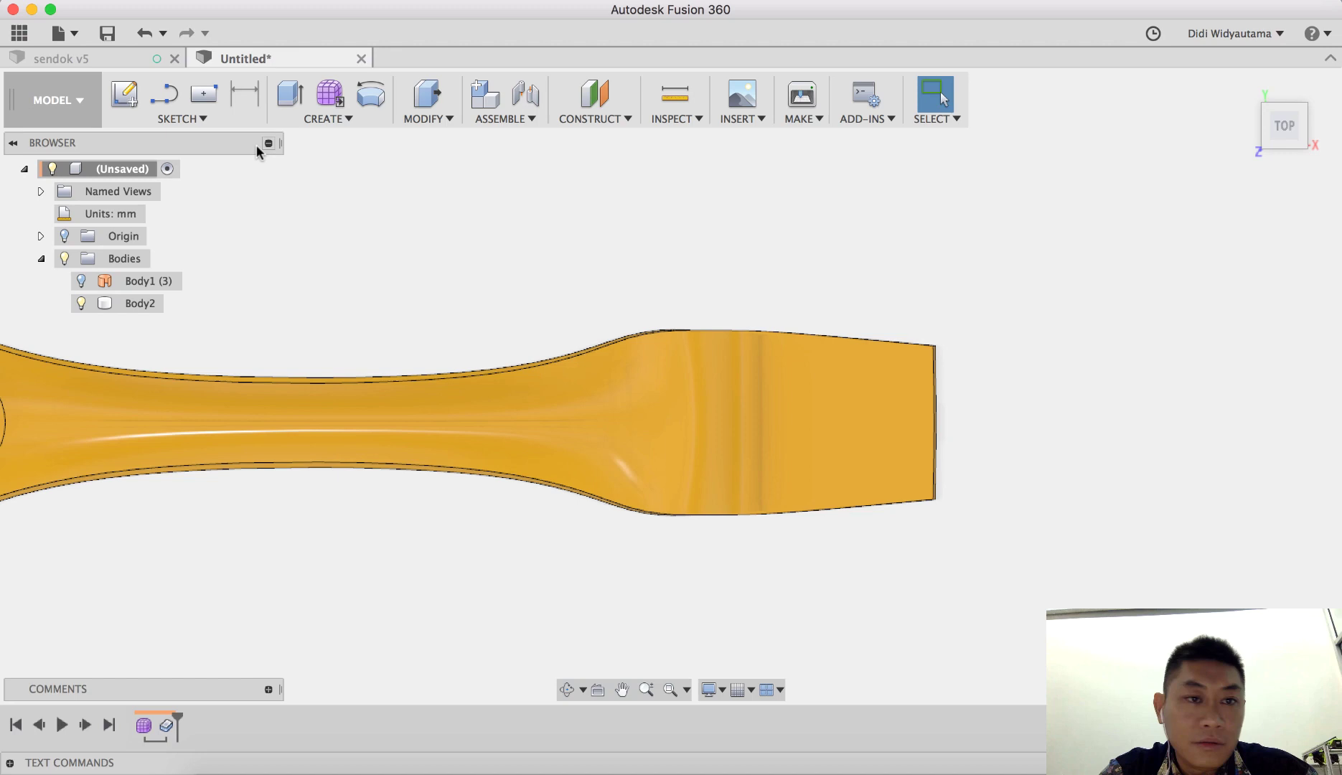
{"action": "left_click", "coordinate": [155, 98]}
{"action": "left_click", "coordinate": [440, 315]}
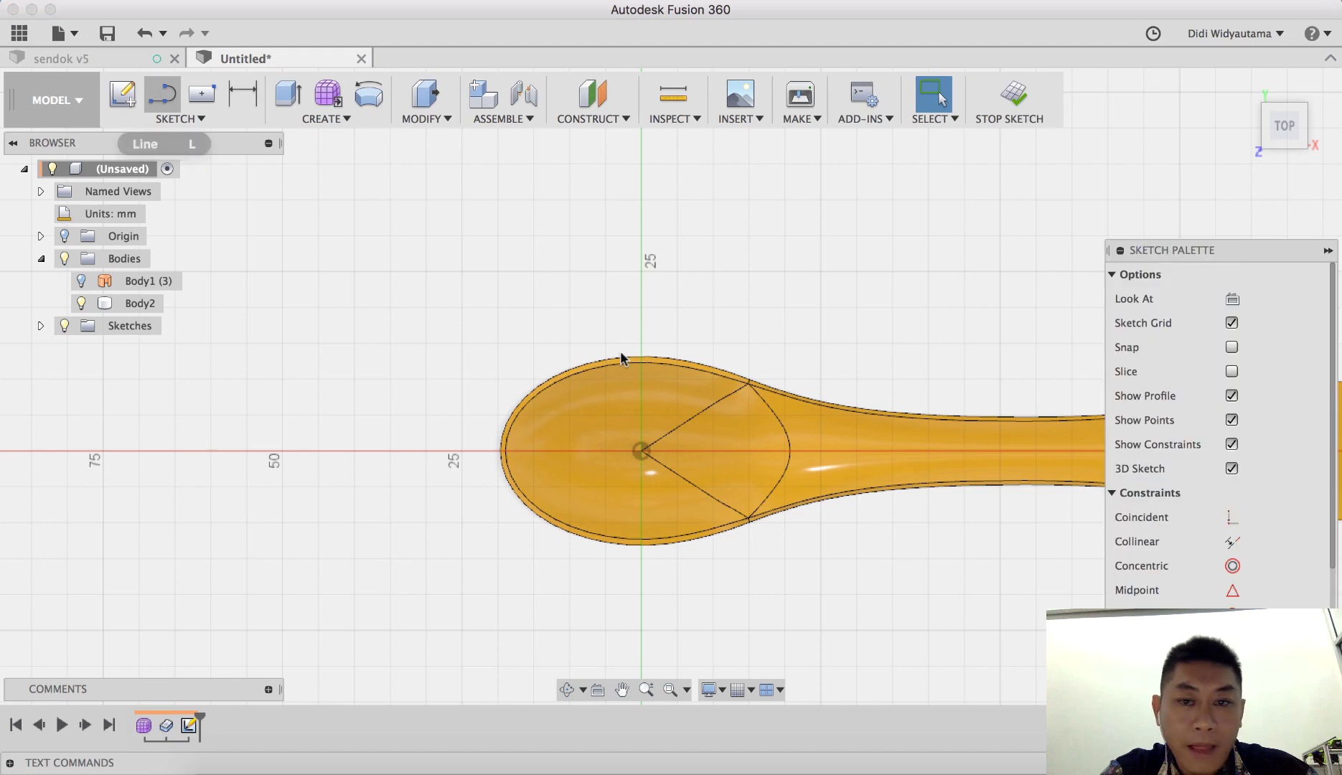
{"action": "middle_click_drag", "start_coordinate": [446, 388], "coordinate": [300, 374]}
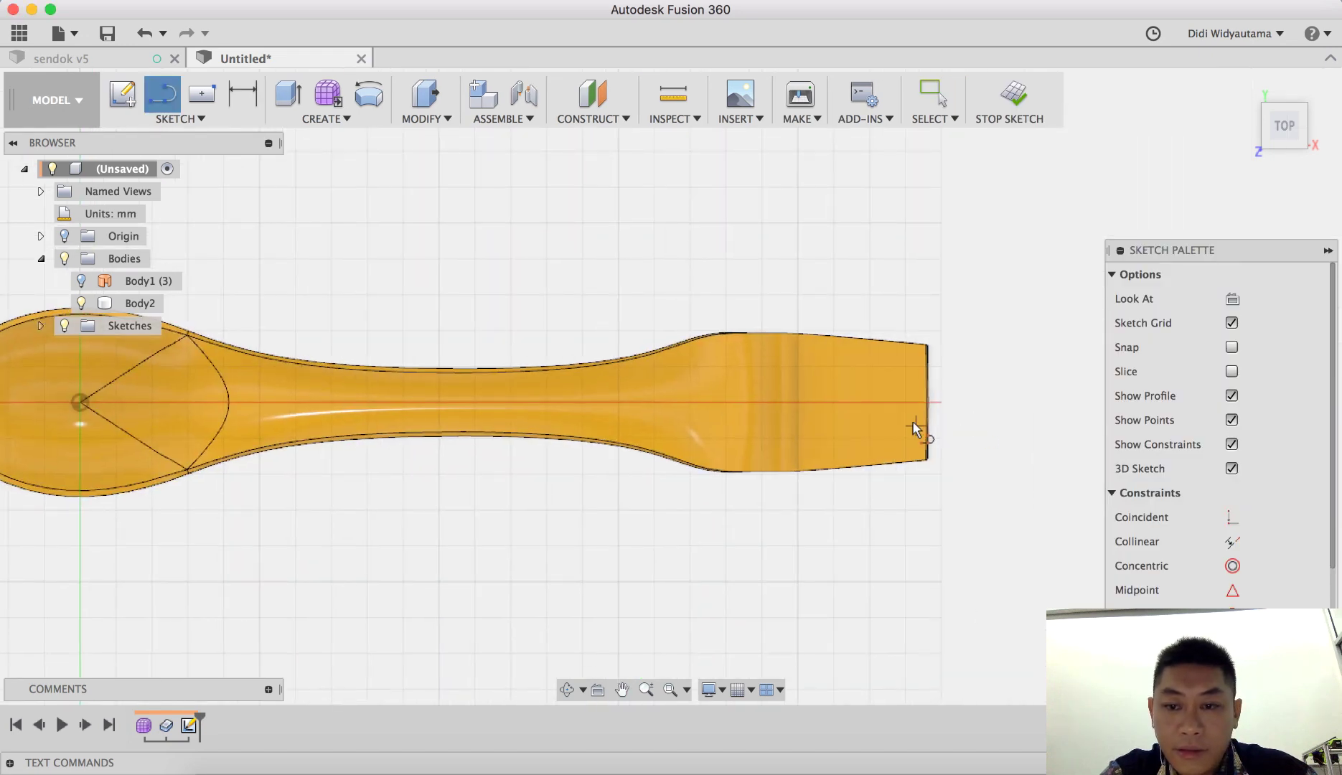
{"action": "scroll", "coordinate": [909, 420], "scroll_direction": "up", "scroll_amount": 2}
{"action": "left_click", "coordinate": [947, 398]}
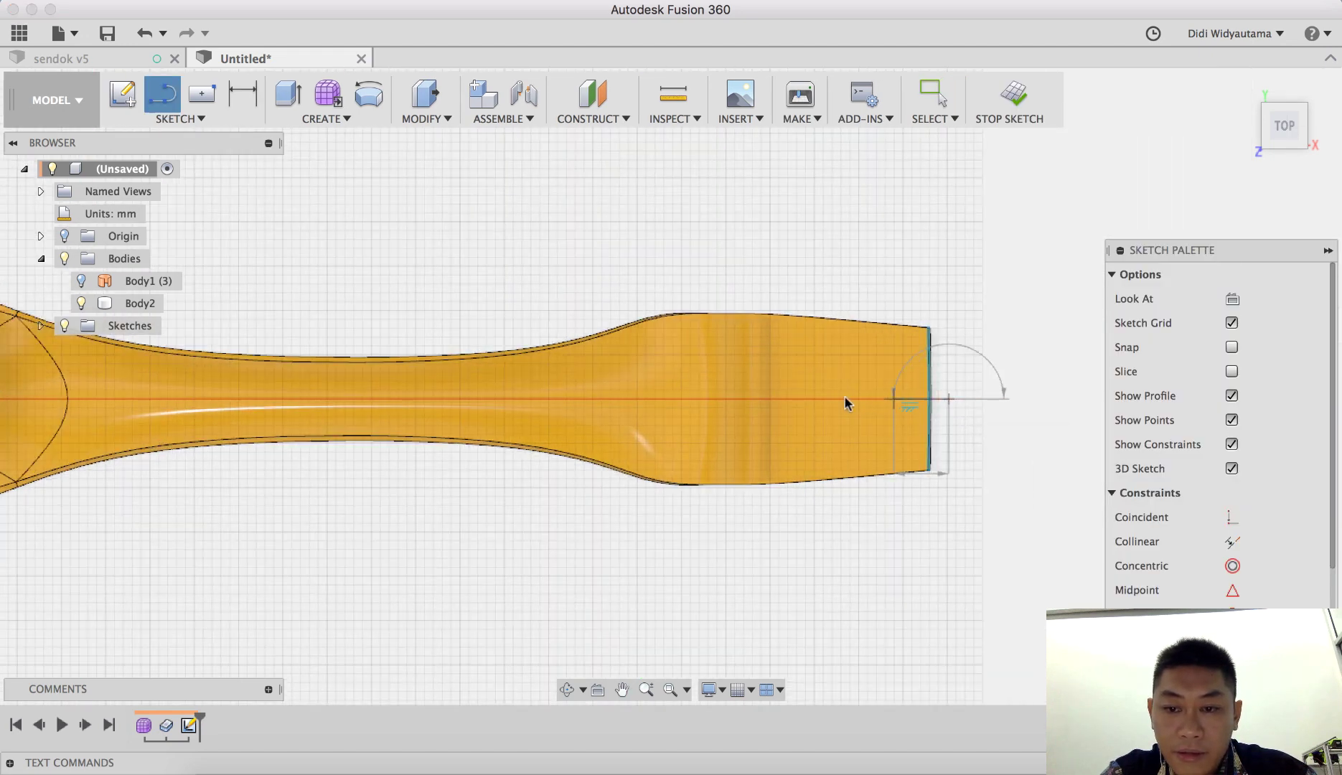
{"action": "left_click", "coordinate": [789, 398]}
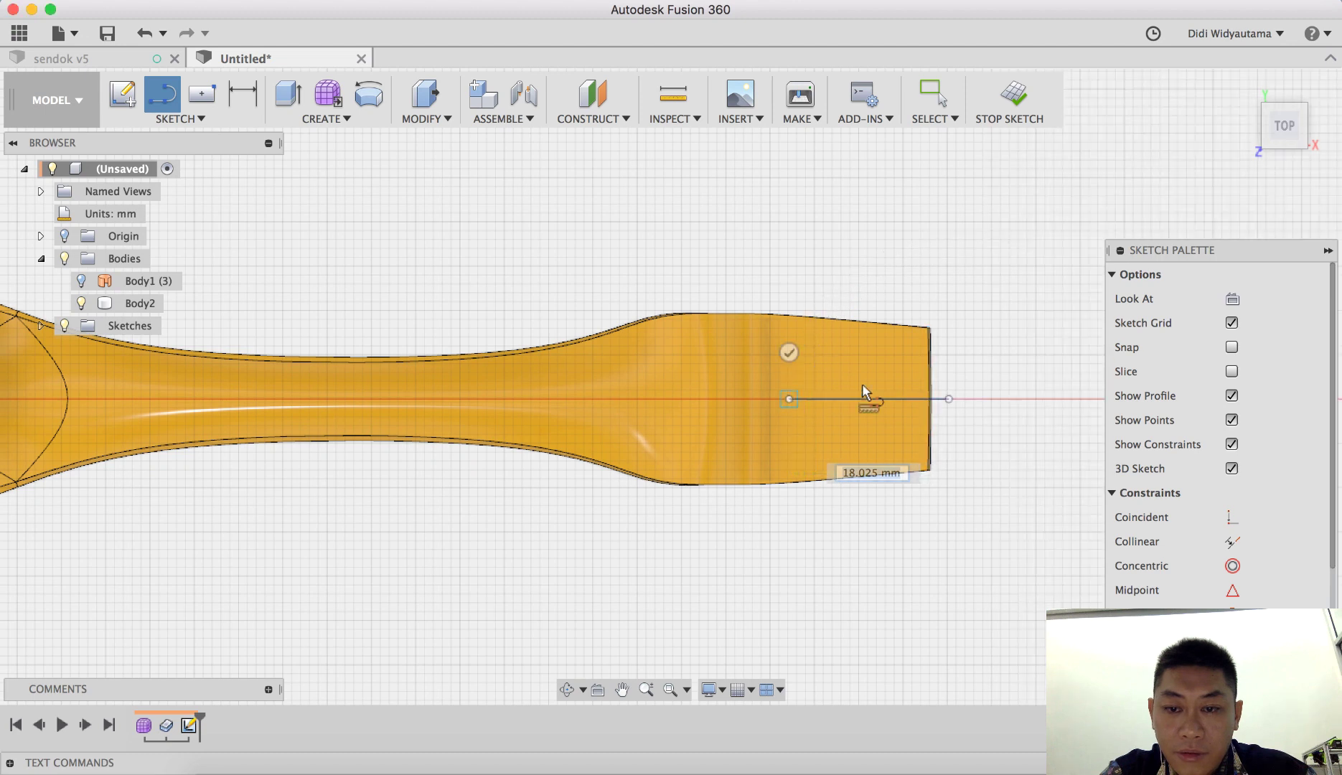
Draw a closed triangle around the centre line, with its apex inside the fork head and a base about 5.8 mm wide past the end.
{"action": "left_click", "coordinate": [948, 373]}
{"action": "scroll", "coordinate": [947, 428], "scroll_direction": "up", "scroll_amount": 5}
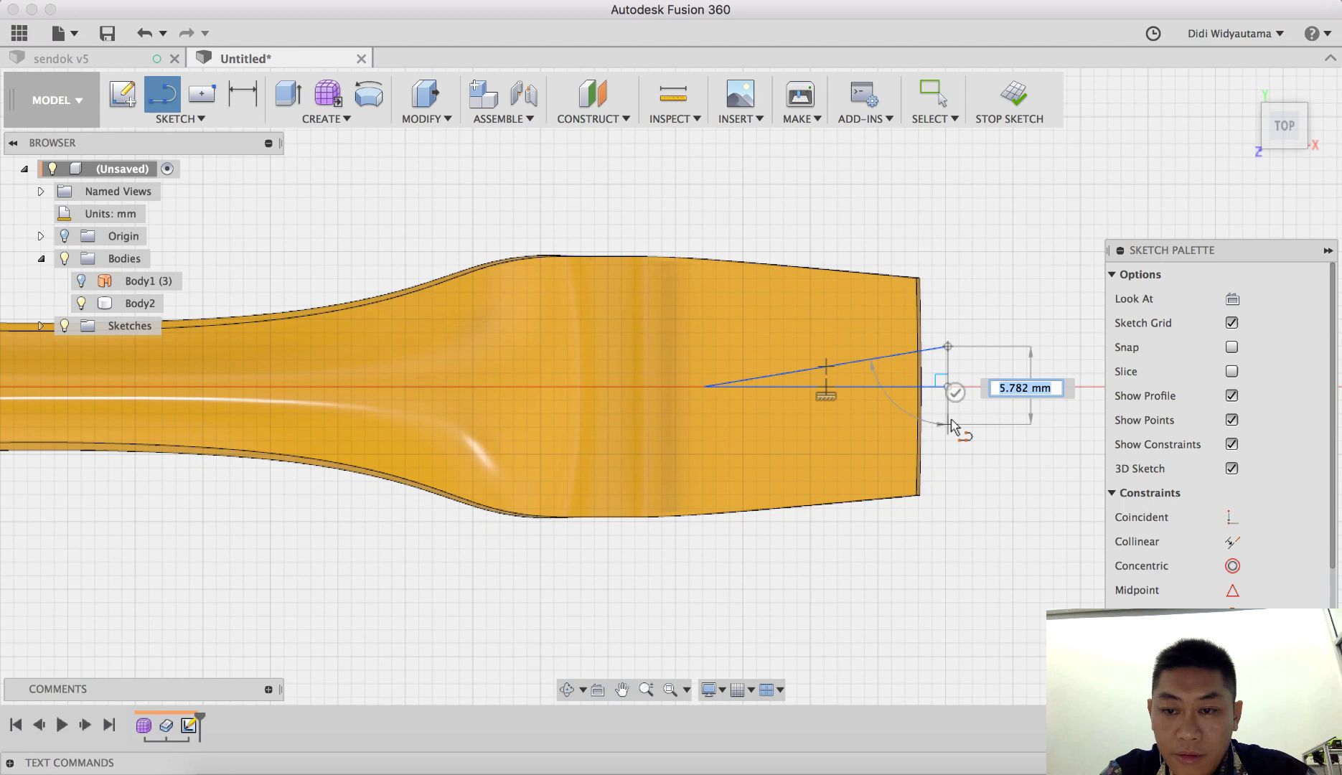
{"action": "left_click", "coordinate": [946, 423]}
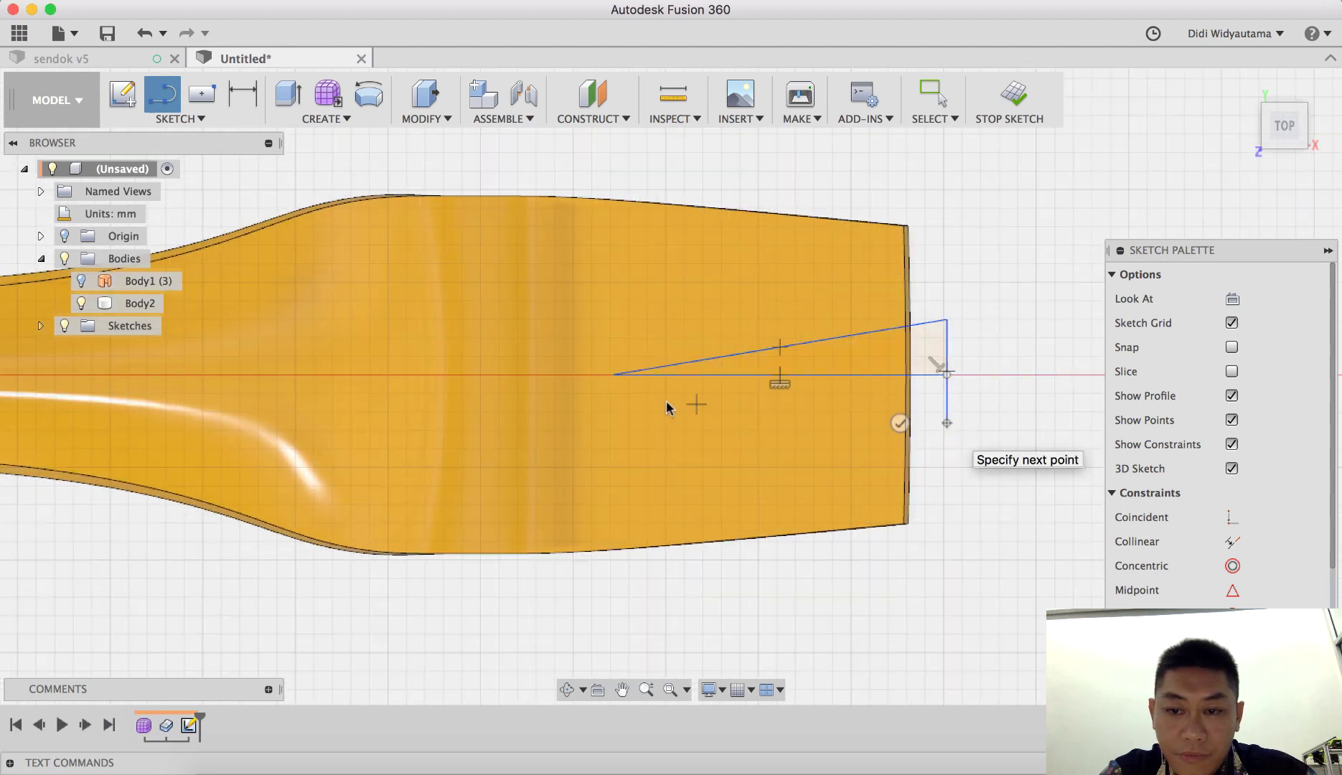
{"action": "left_click", "coordinate": [615, 374]}
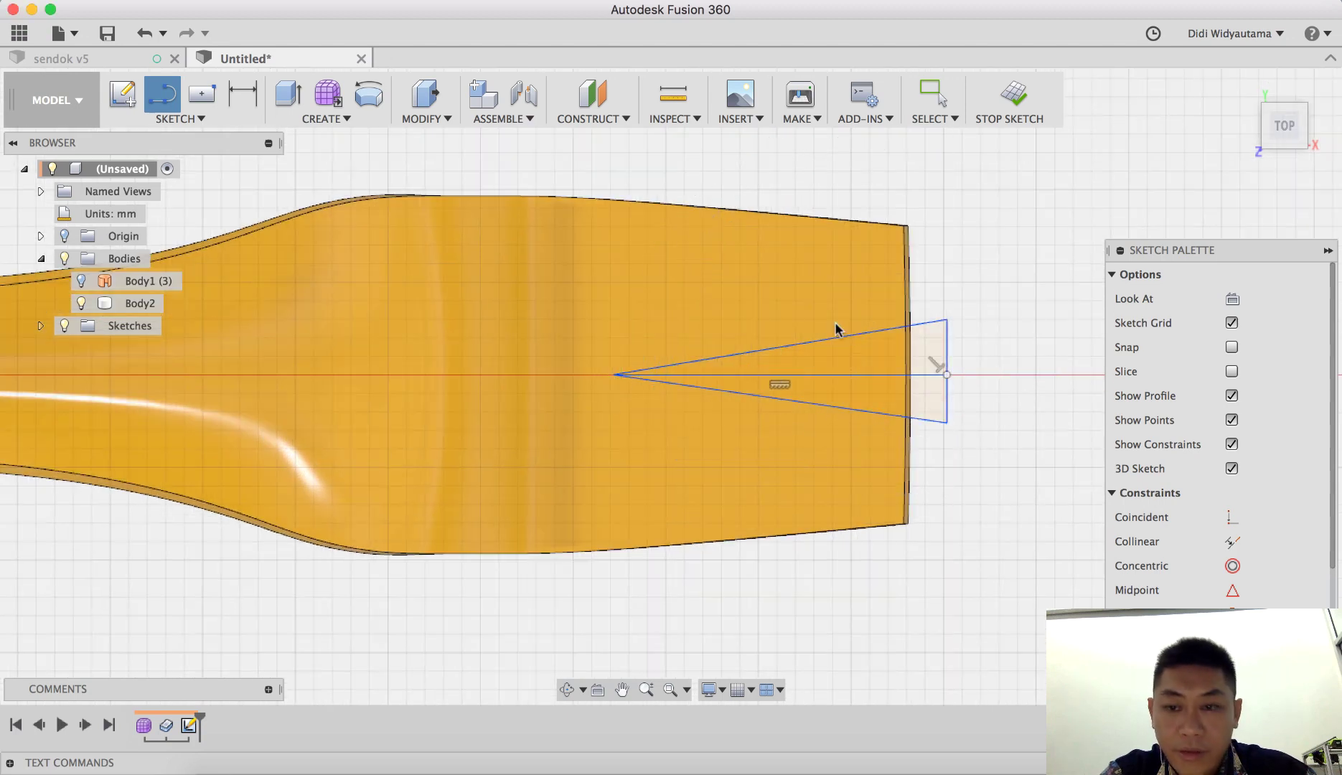
{"action": "key", "text": "Escape"}
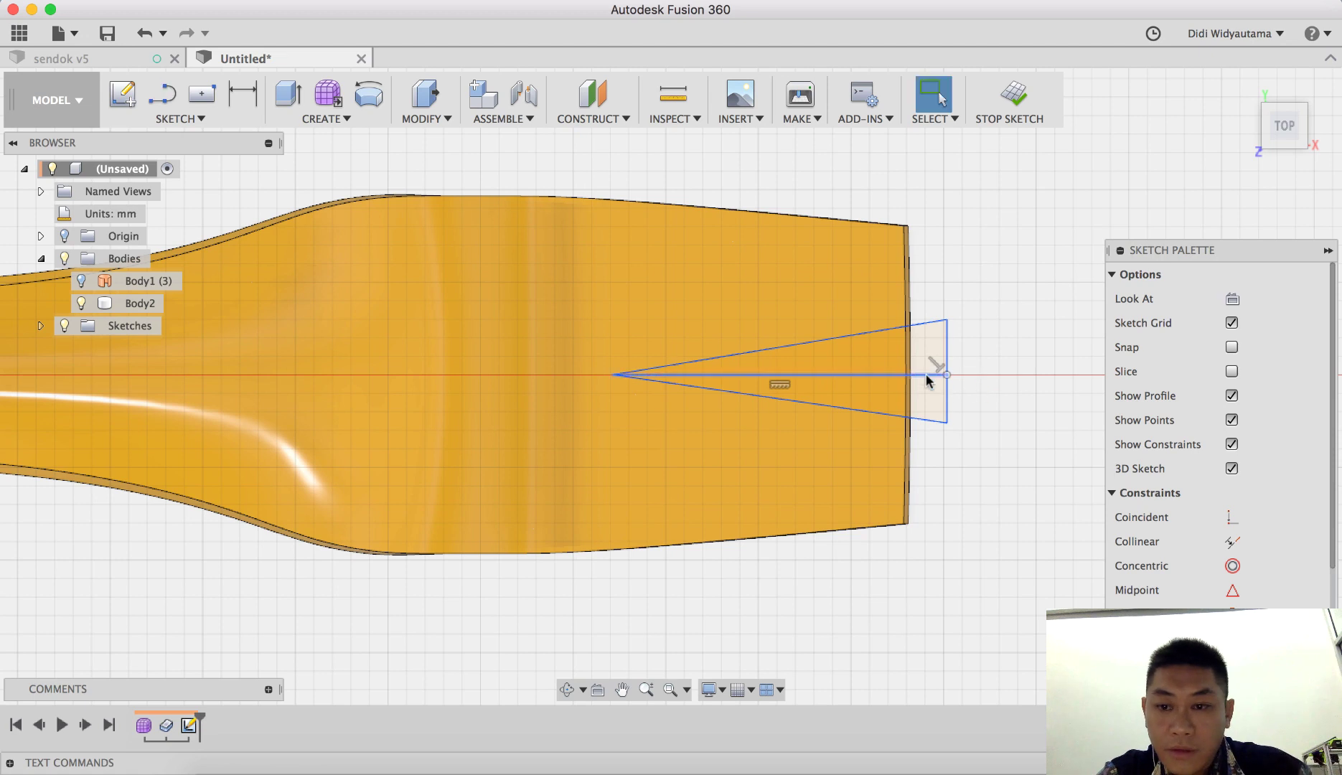
Convert the triangle's centre line to construction geometry and make its two slanted sides equal.
{"action": "left_click", "coordinate": [926, 375]}
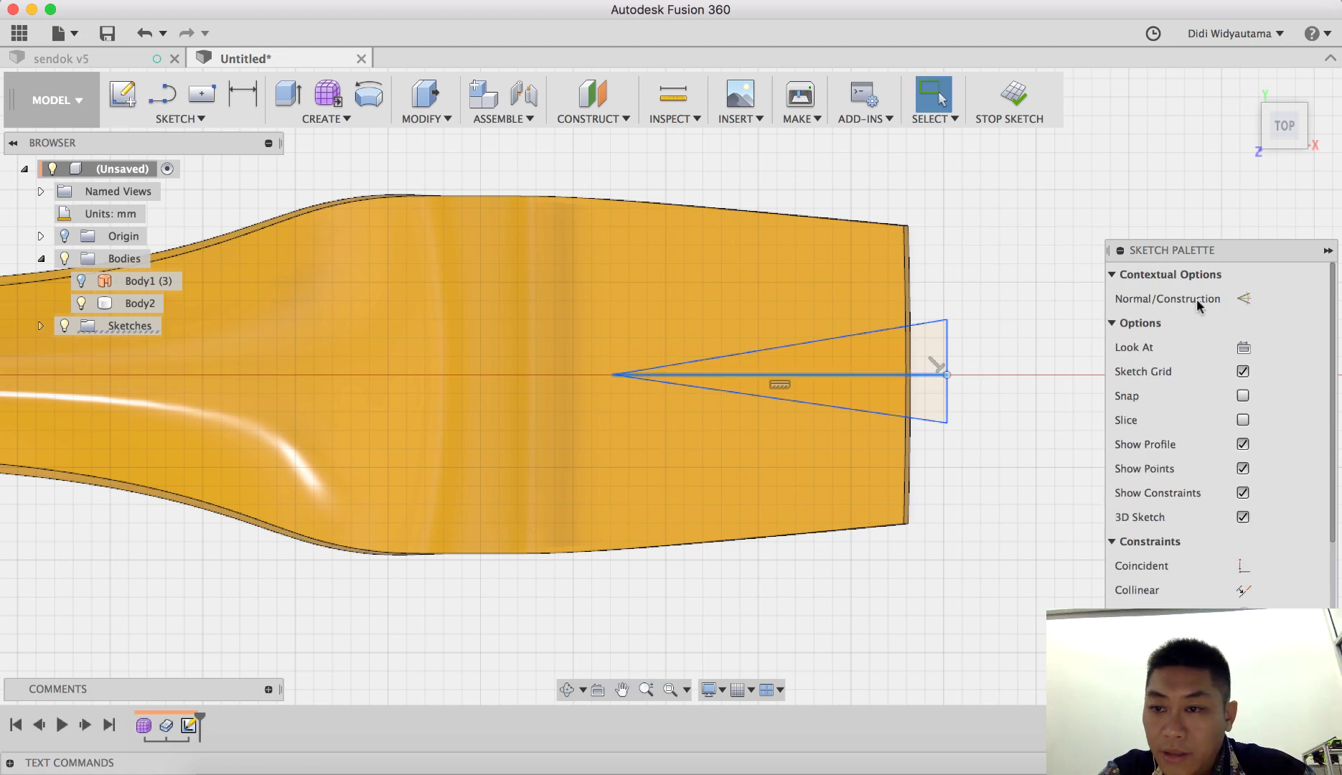
{"action": "left_click", "coordinate": [1244, 300]}
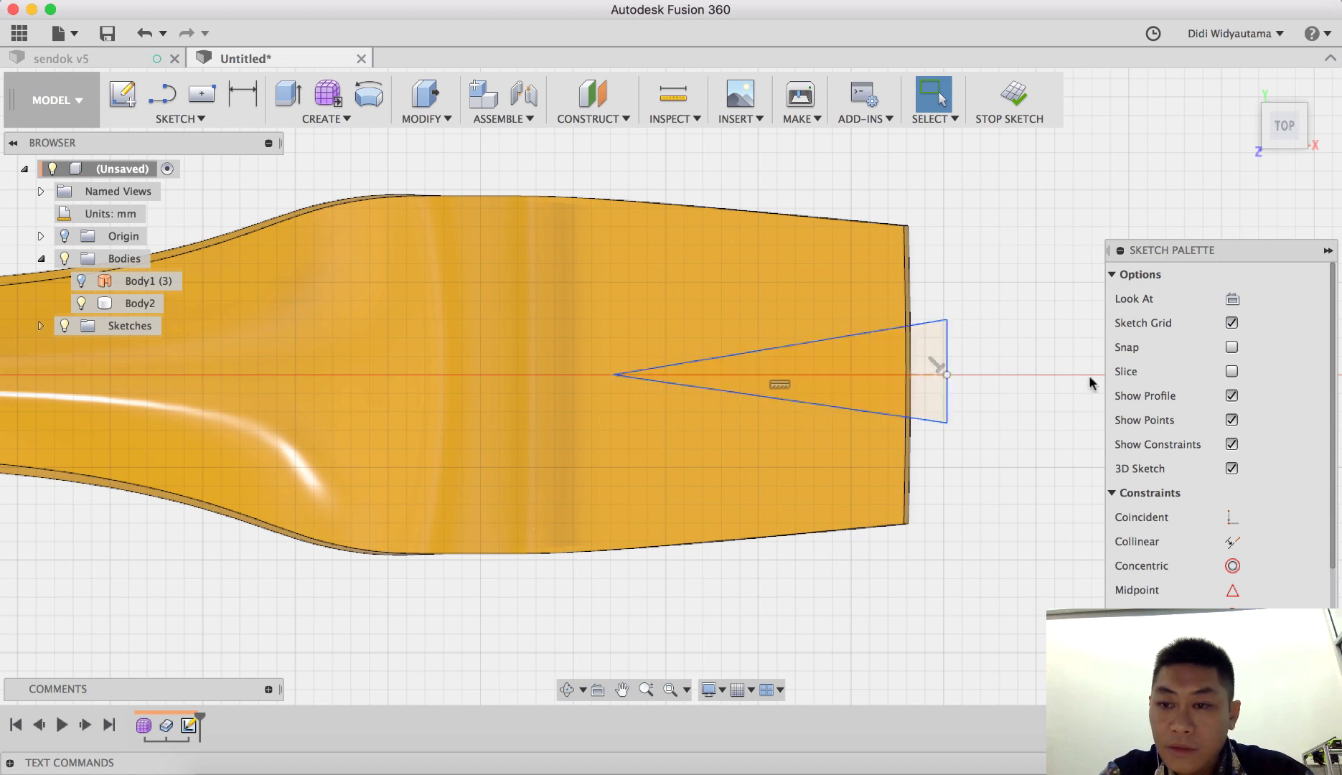
{"action": "scroll", "coordinate": [1220, 578], "scroll_direction": "down", "scroll_amount": 4}
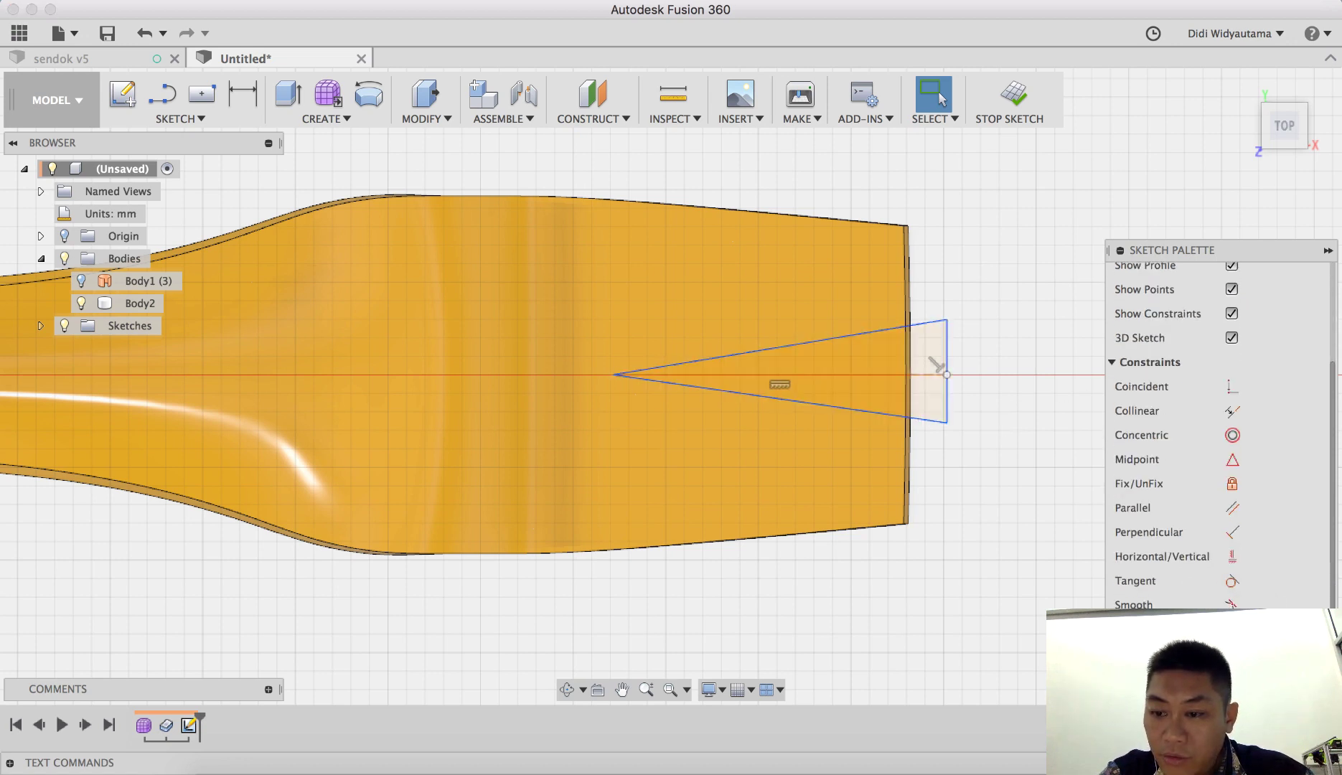
{"action": "left_click", "coordinate": [929, 421]}
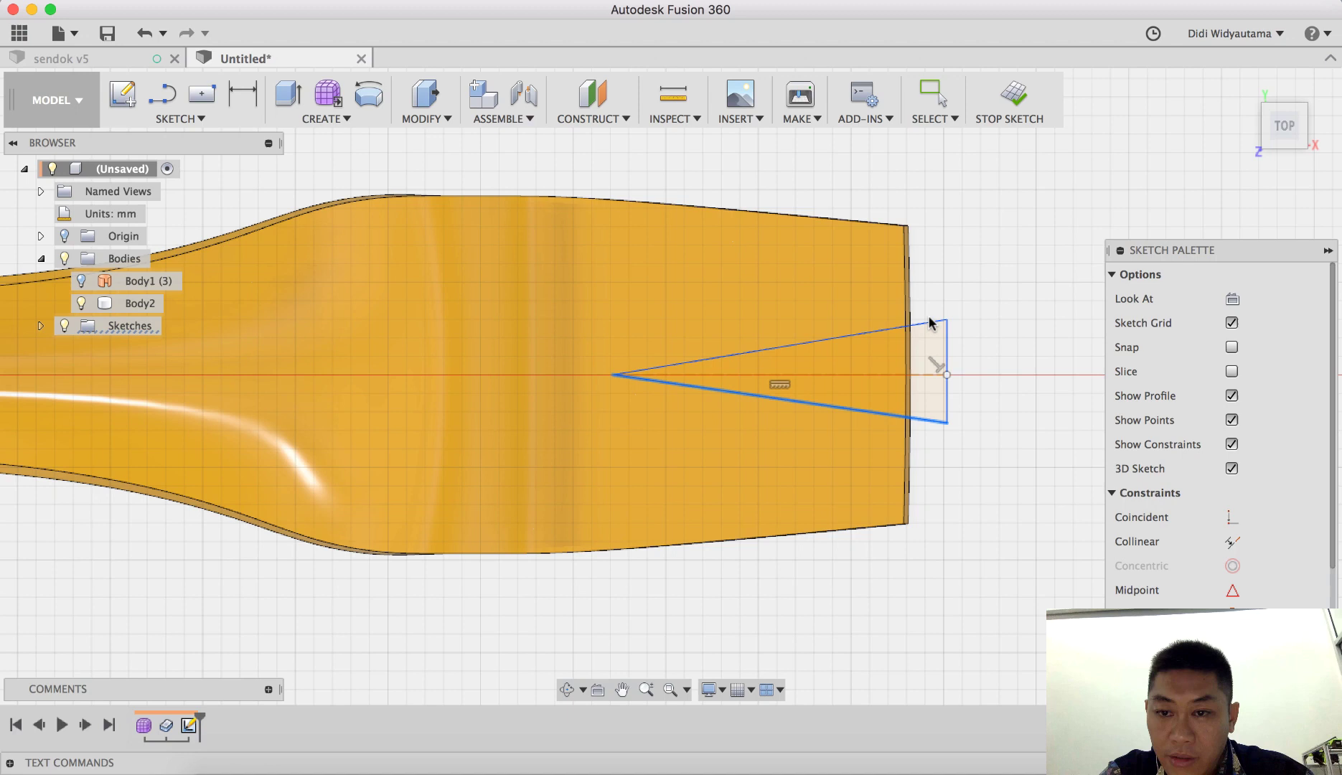
{"action": "left_click", "coordinate": [929, 324]}
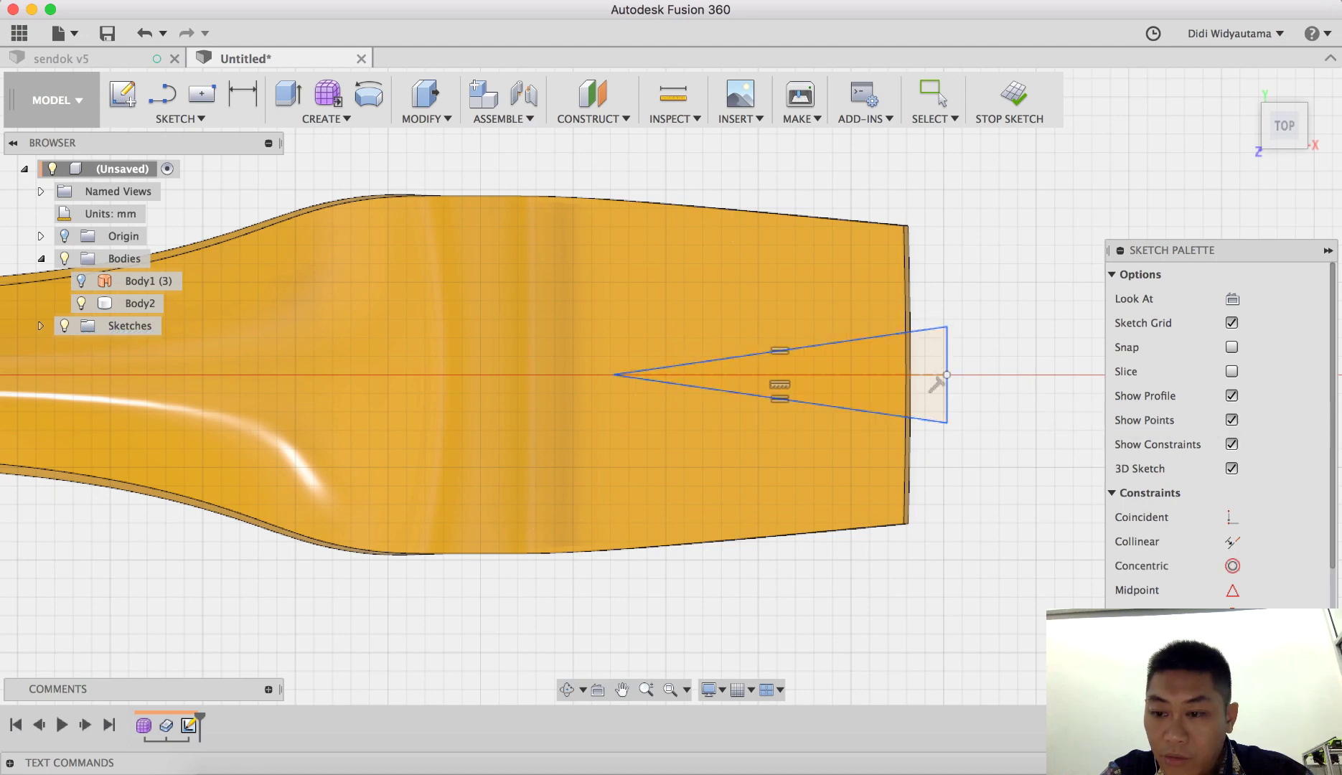
Apply a Horizontal/Vertical constraint between the triangle's apex and the sketch origin in the spoon bowl.
{"action": "scroll", "coordinate": [1261, 603], "scroll_direction": "down", "scroll_amount": 4}
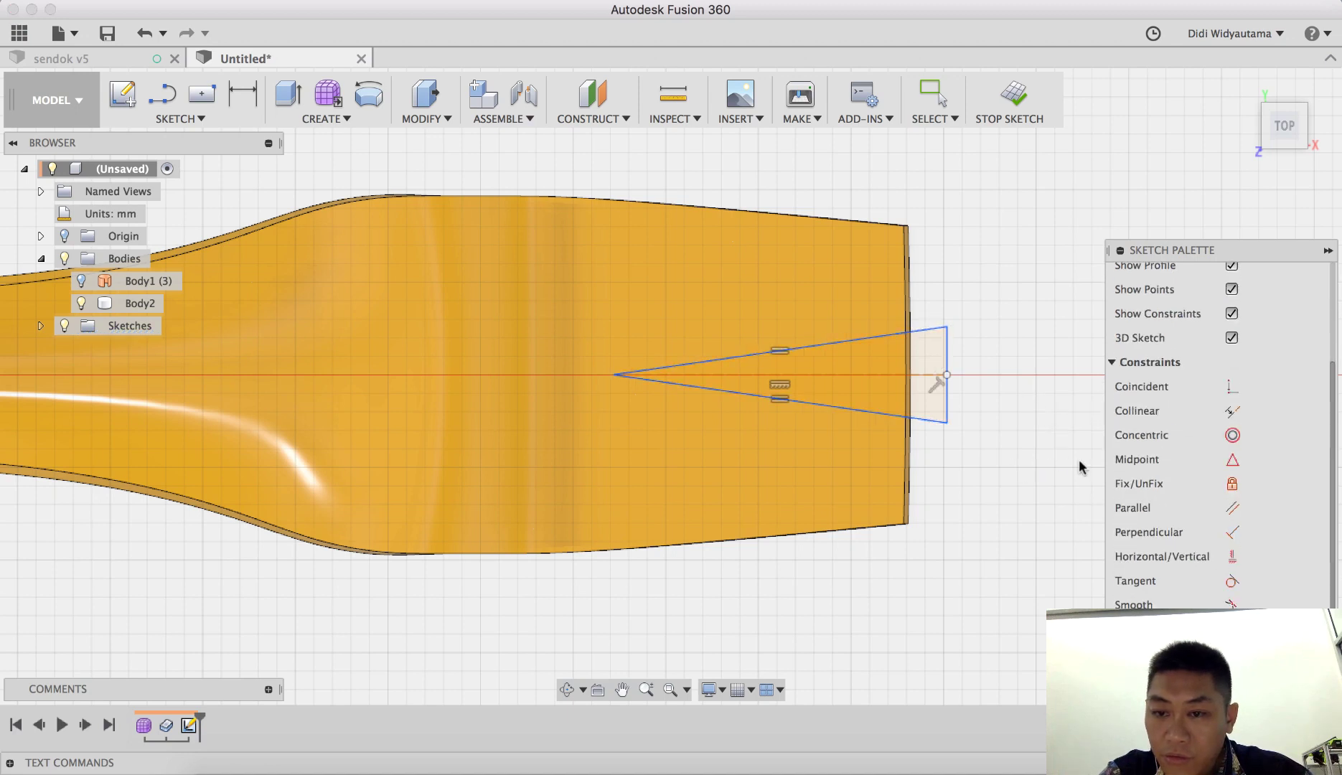
{"action": "left_click", "coordinate": [1225, 557]}
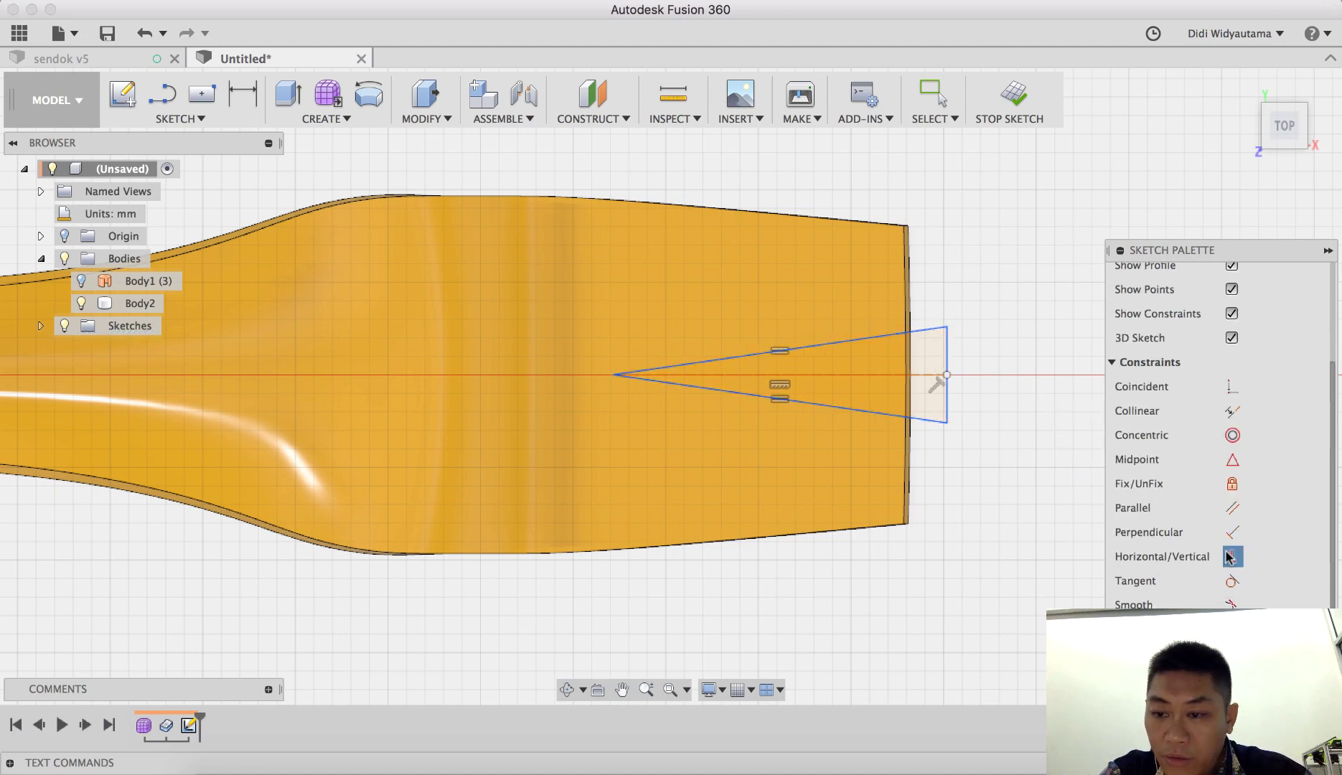
{"action": "left_click", "coordinate": [612, 375]}
{"action": "scroll", "coordinate": [1014, 498], "scroll_direction": "down", "scroll_amount": 4}
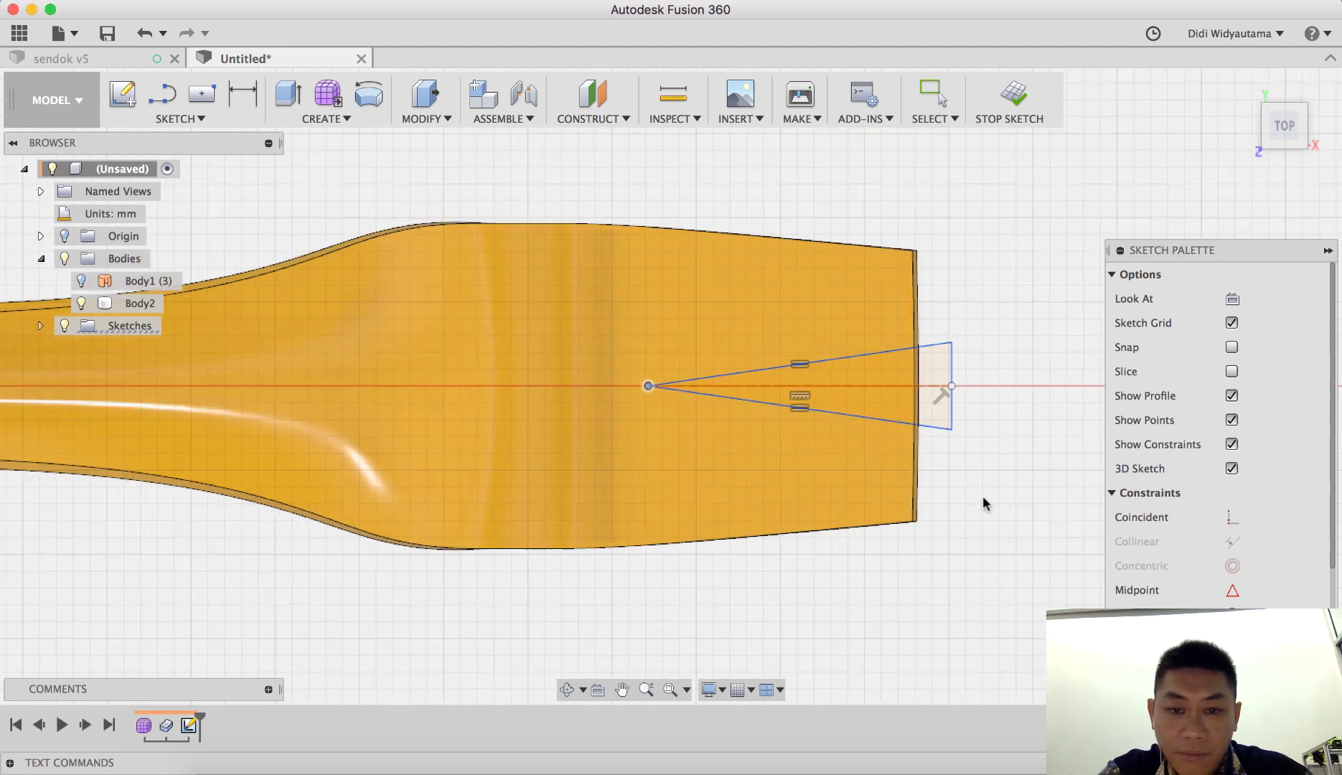
{"action": "middle_click_drag", "start_coordinate": [672, 526], "coordinate": [1017, 523]}
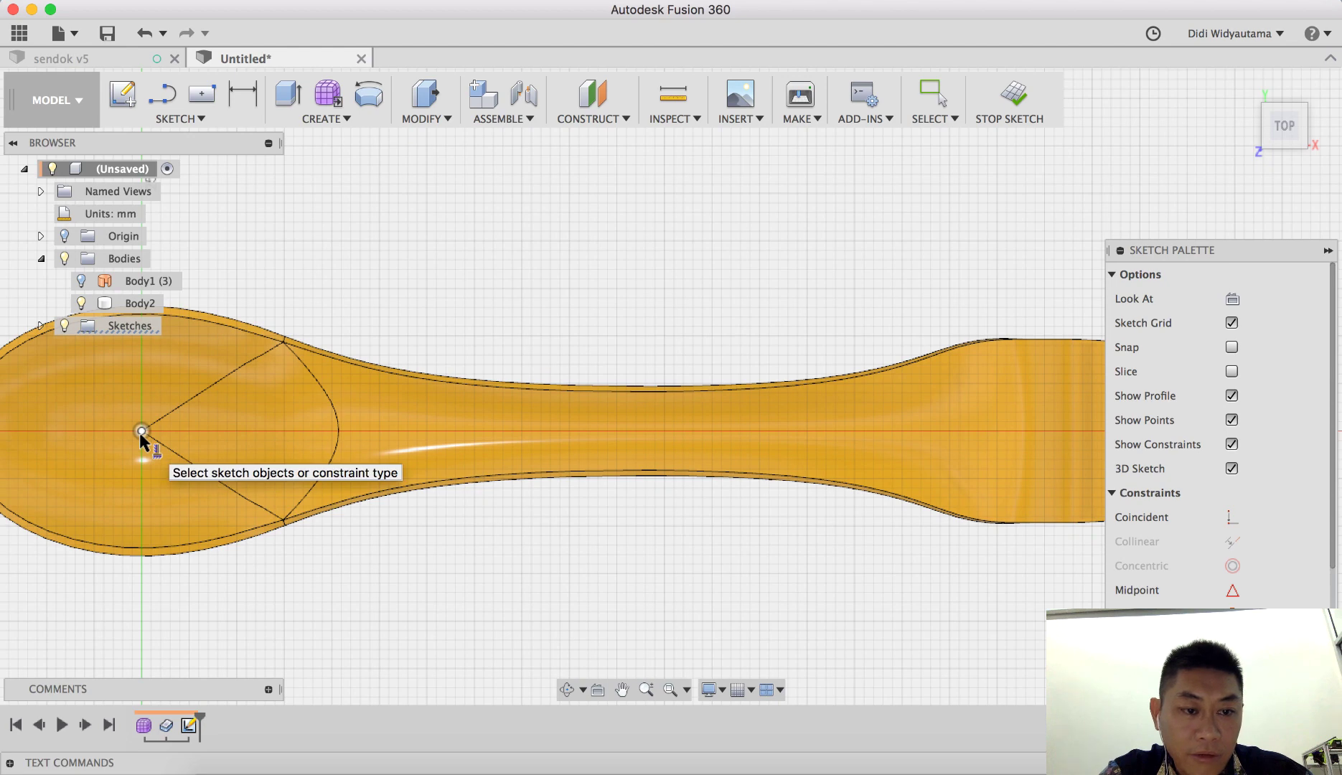
{"action": "scroll", "coordinate": [796, 568], "scroll_direction": "down", "scroll_amount": 1}
{"action": "middle_click_drag", "start_coordinate": [668, 558], "coordinate": [213, 540]}
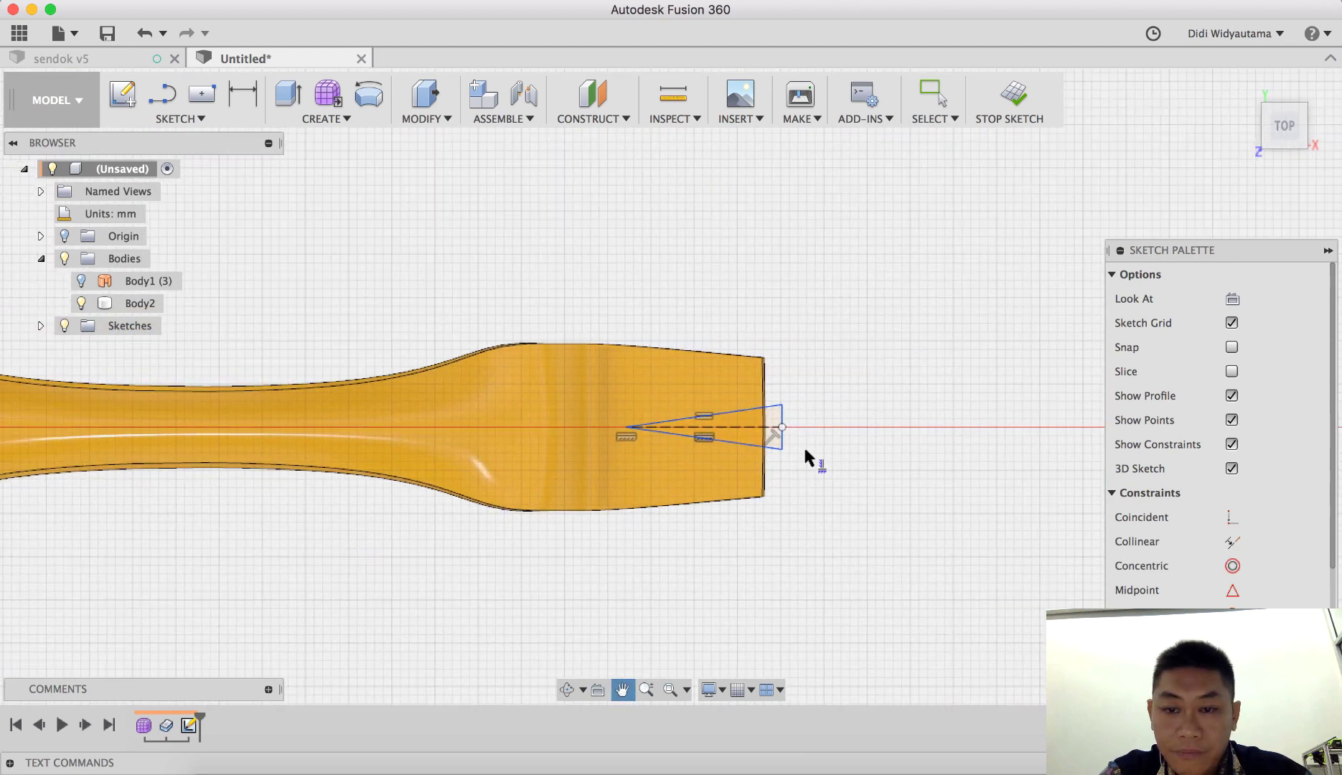
{"action": "scroll", "coordinate": [795, 445], "scroll_direction": "up", "scroll_amount": 5}
{"action": "key", "text": "Escape"}
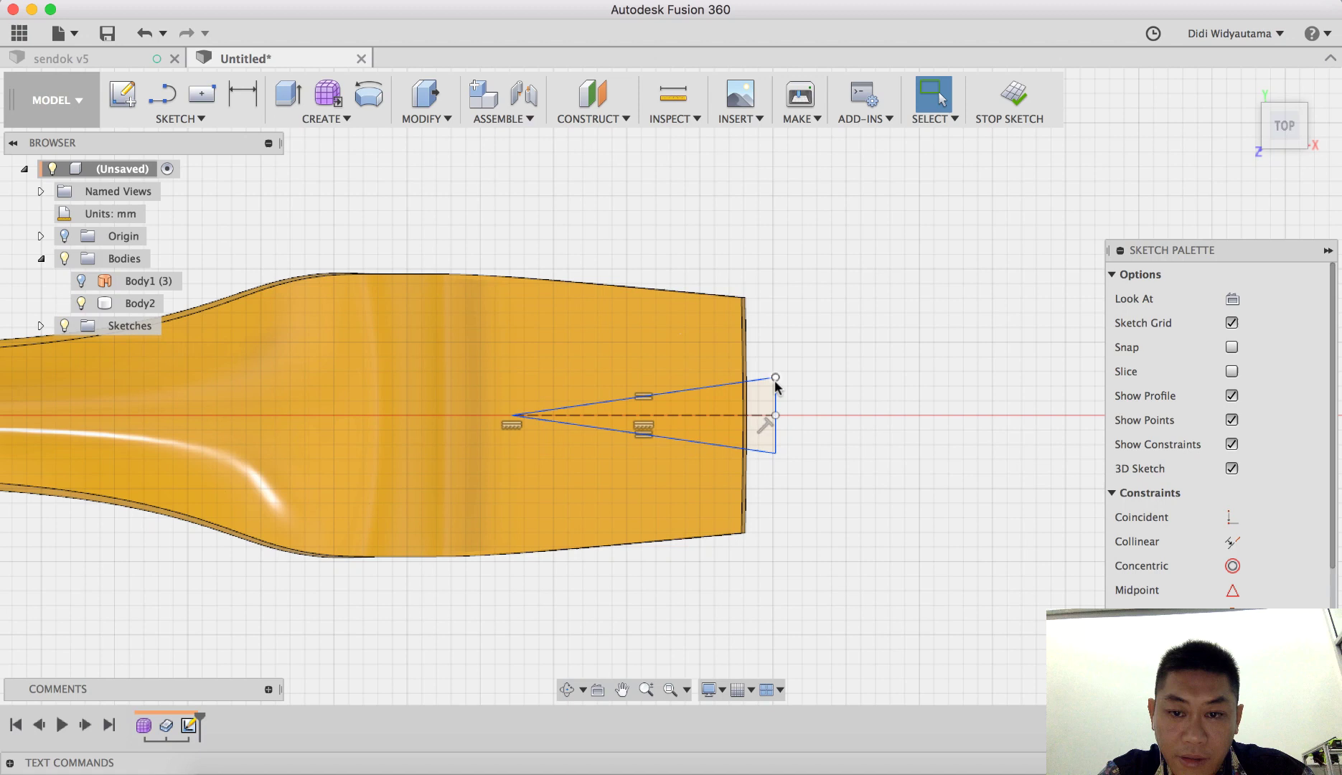
Dimension the triangle's base at the fork's end to 4 mm.
{"action": "scroll", "coordinate": [775, 386], "scroll_direction": "up", "scroll_amount": 2}
{"action": "key", "text": "l"}
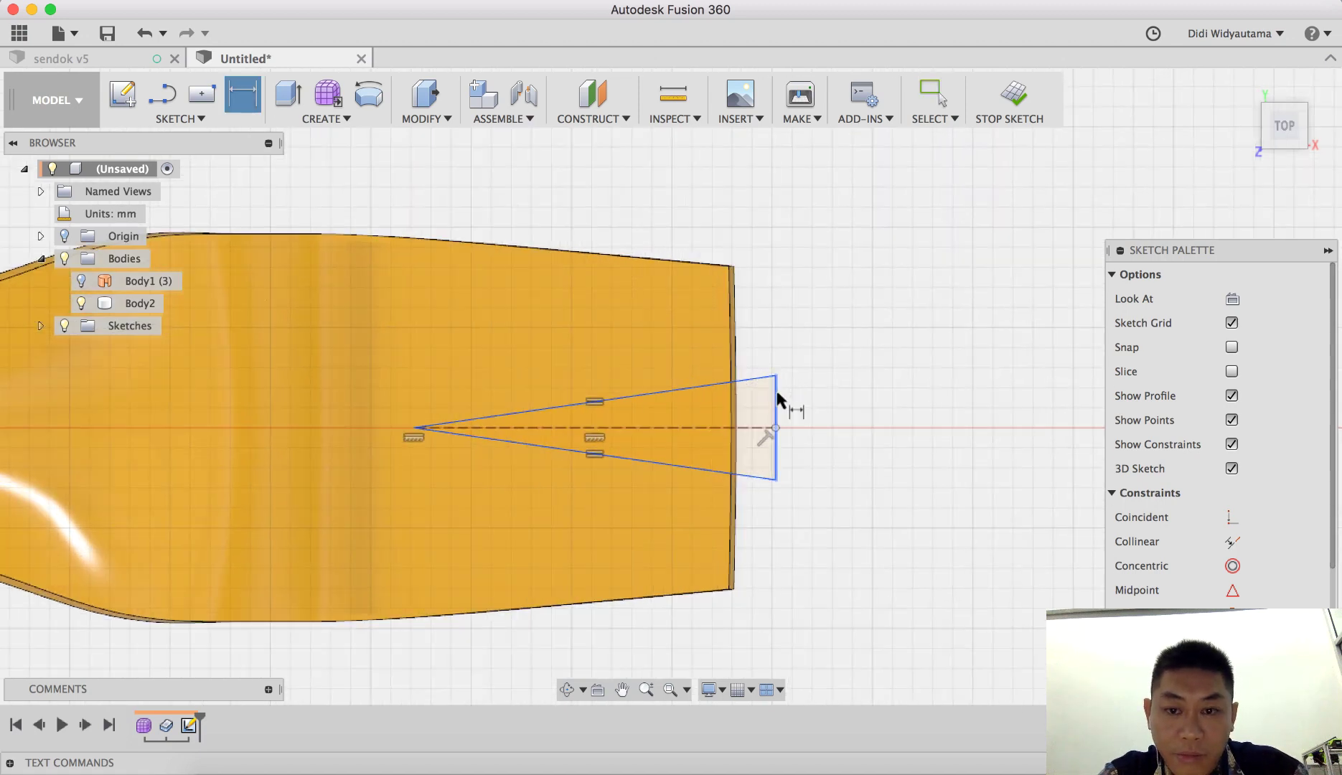
{"action": "key", "text": "Escape"}
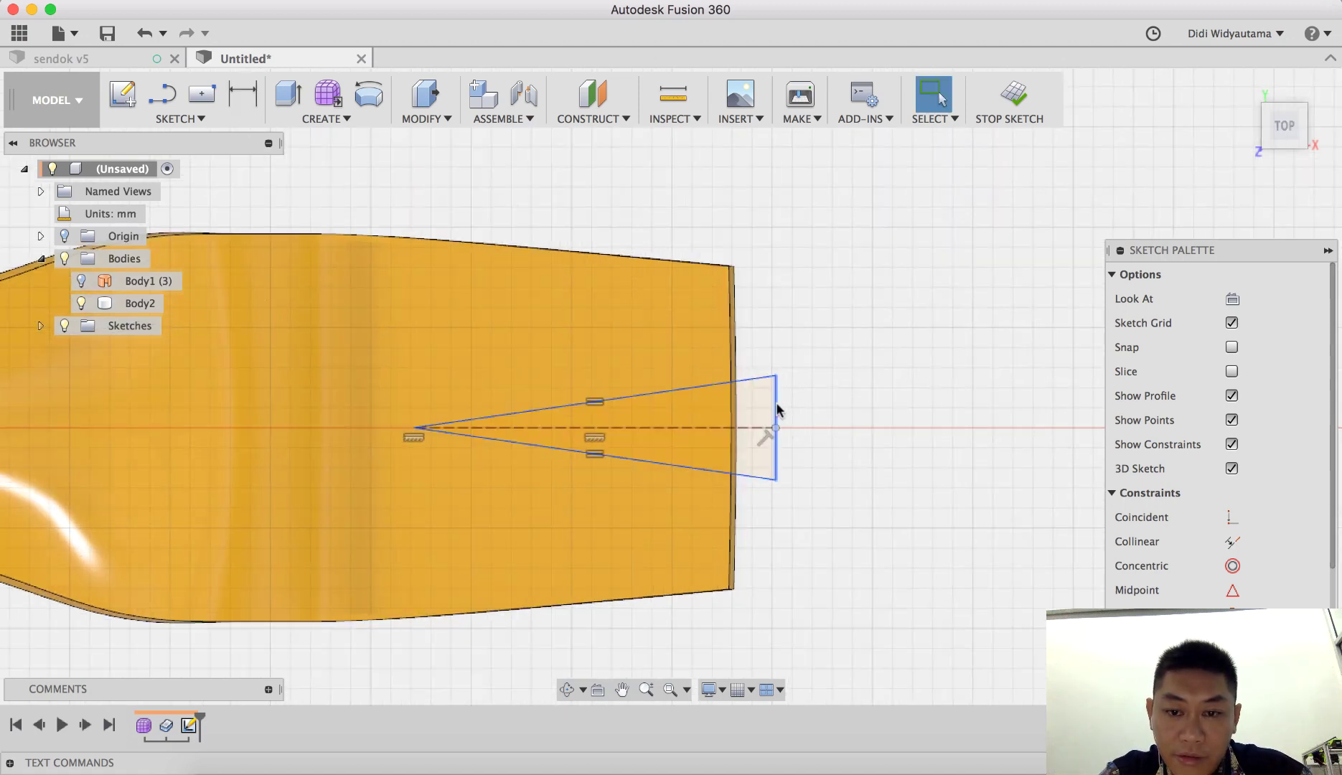
{"action": "key", "text": "d"}
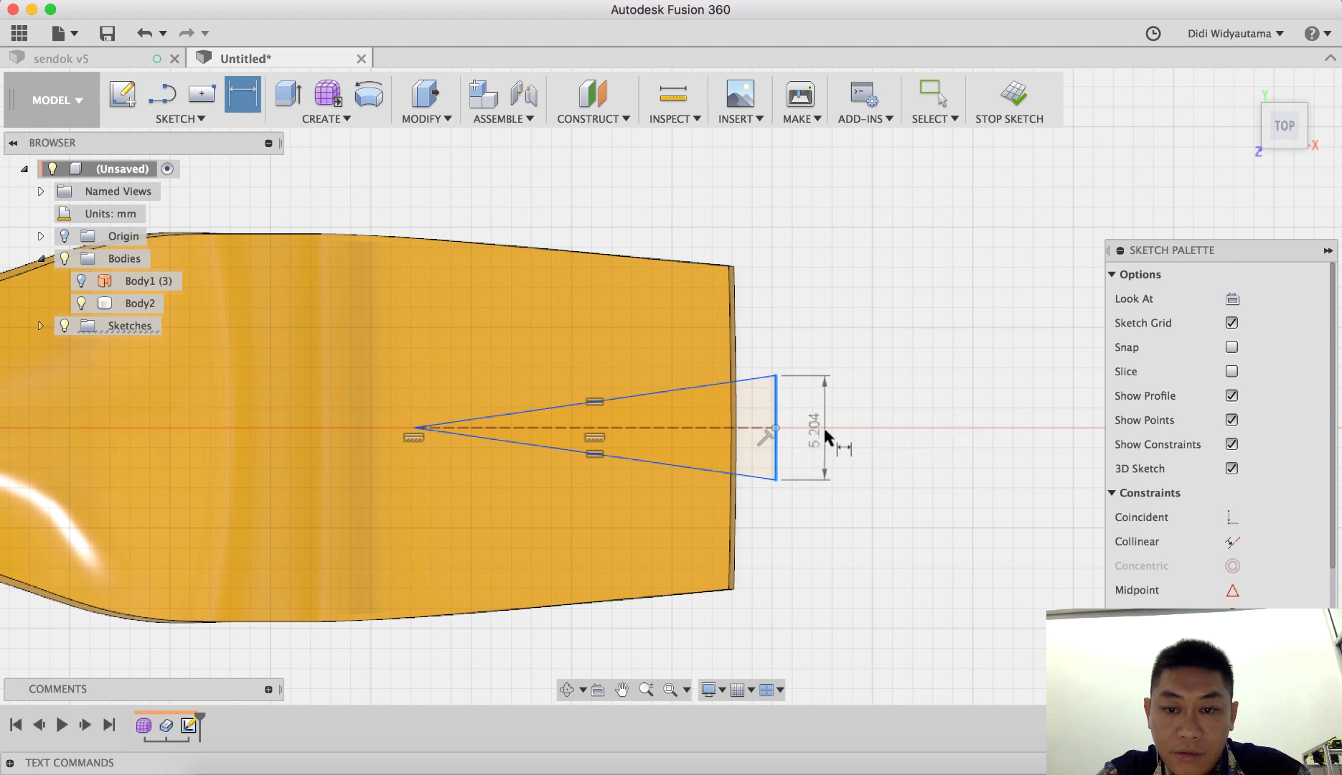
{"action": "left_click", "coordinate": [901, 468]}
{"action": "type", "text": "4"}
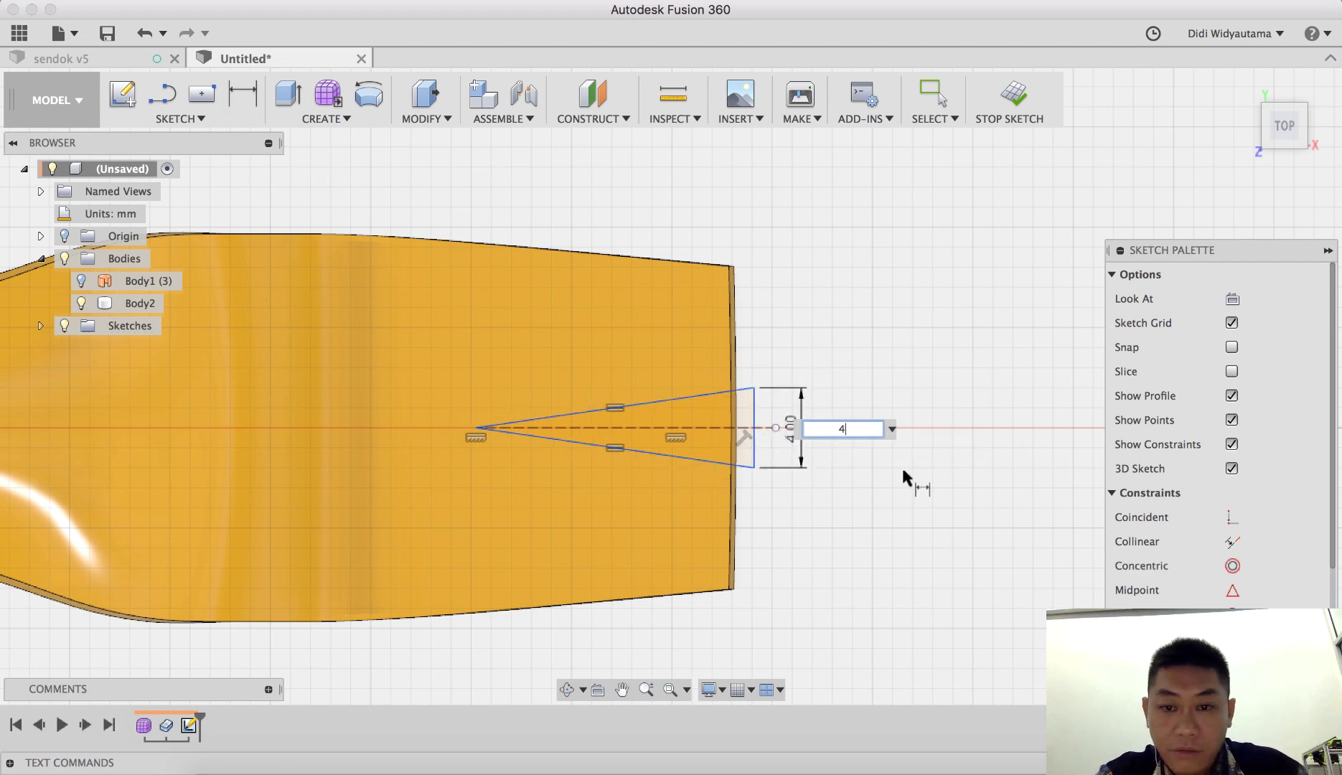
{"action": "key", "text": "Return"}
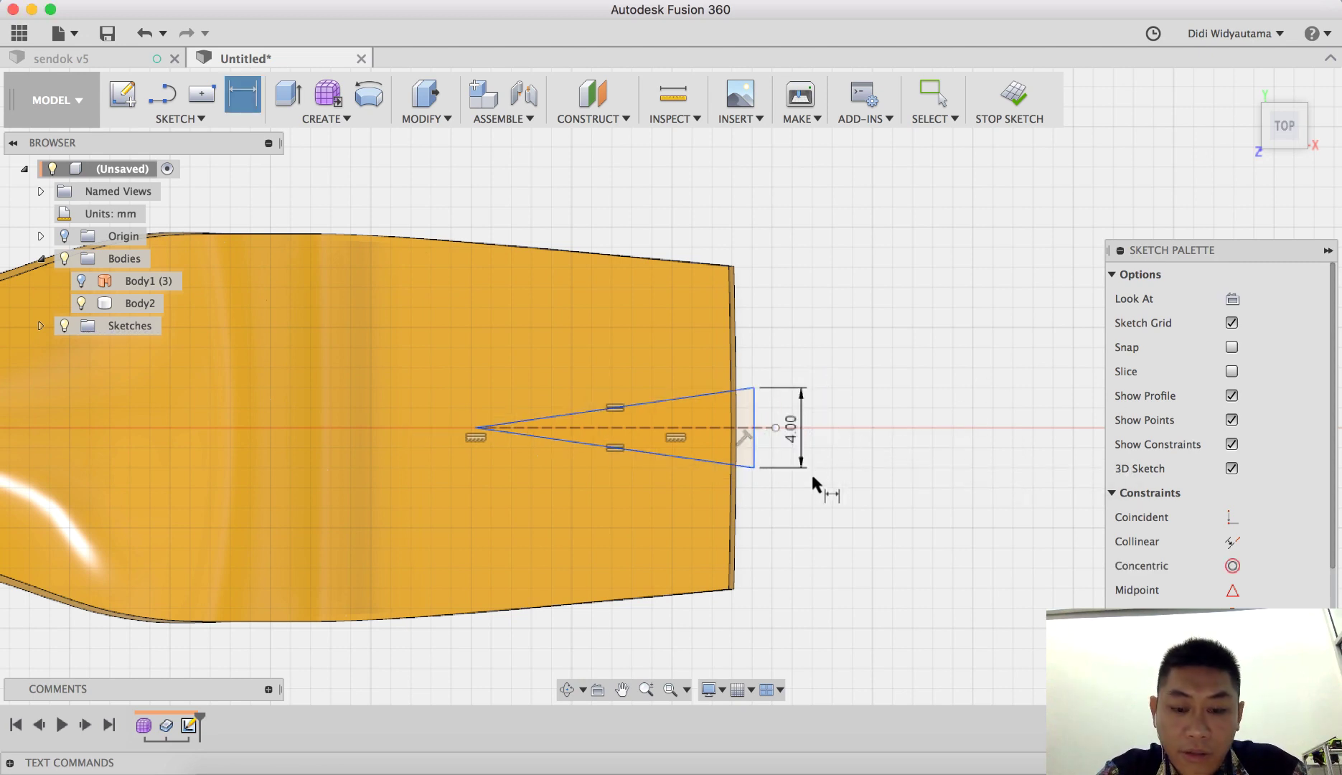
Dimension the distance from the triangle's base to its apex as 15 mm.
{"action": "left_click", "coordinate": [754, 438]}
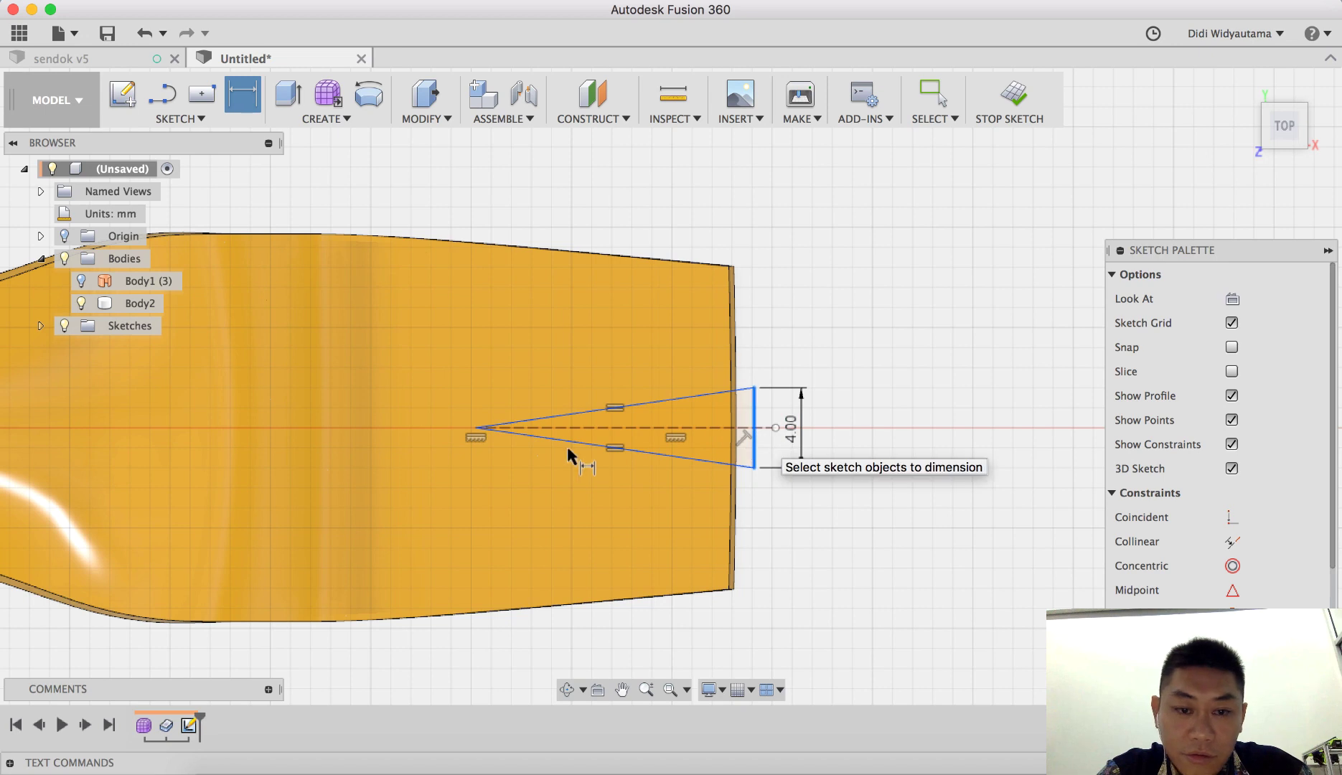
{"action": "left_click", "coordinate": [475, 428]}
{"action": "left_click", "coordinate": [602, 636]}
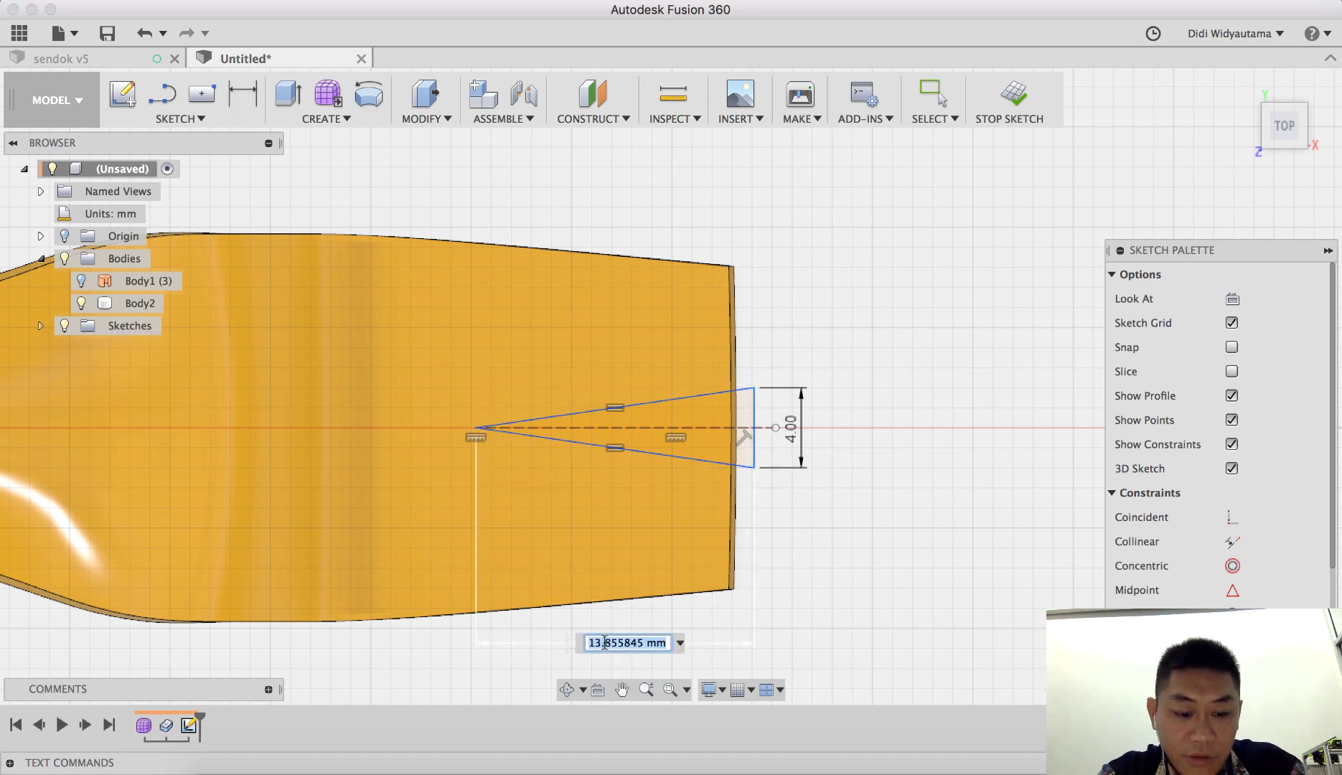
{"action": "type", "text": "15"}
{"action": "key", "text": "Return"}
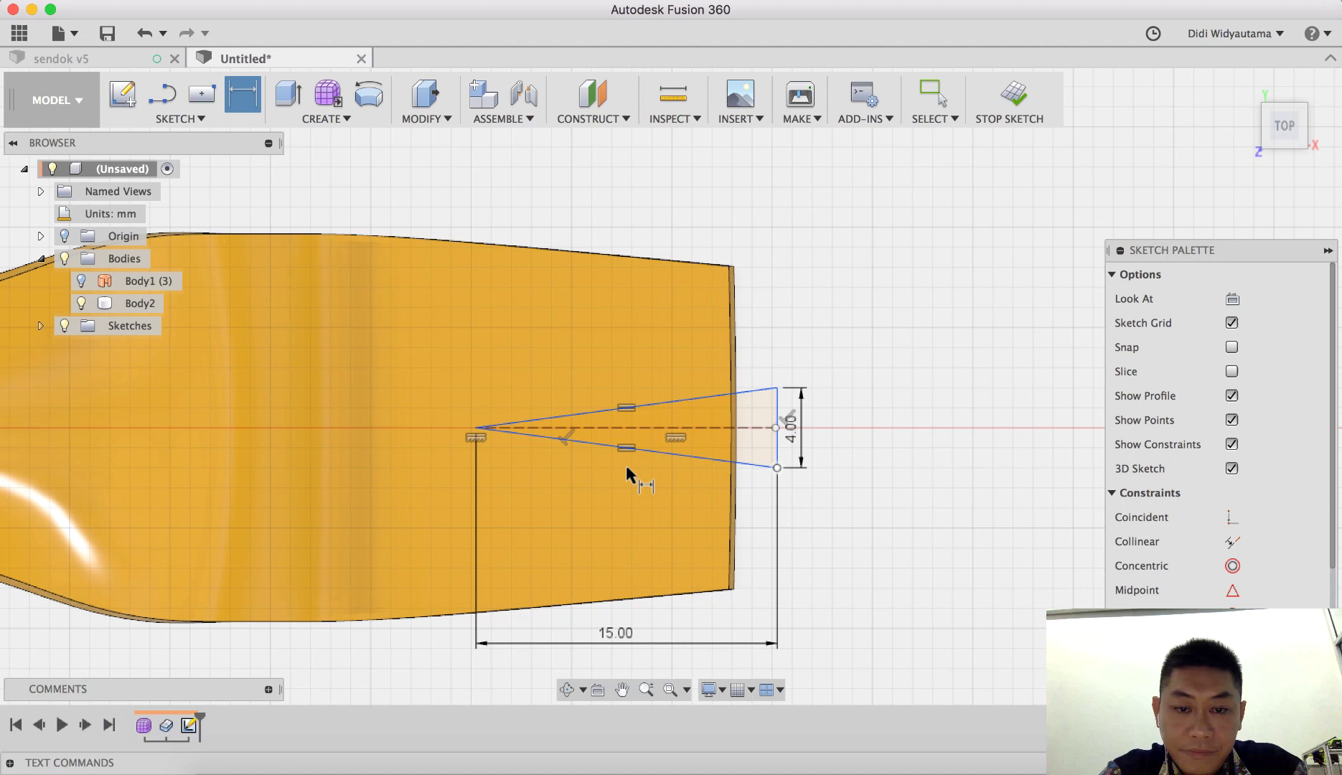
{"action": "key", "text": "Escape"}
Shift the triangle toward the handle until its base sits just past the fork's end, and finish the sketch.
{"action": "left_click_drag", "start_coordinate": [468, 430], "coordinate": [444, 429]}
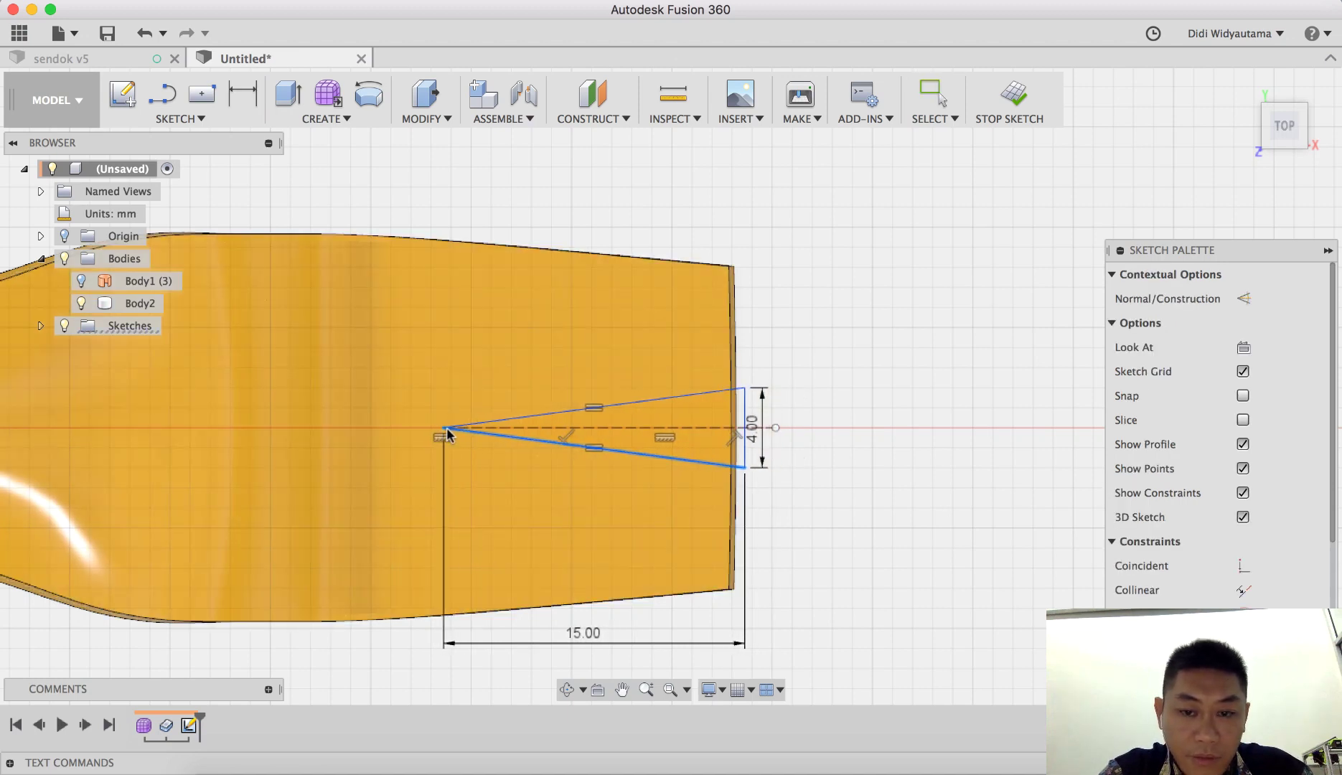
{"action": "mouse_move", "coordinate": [875, 537]}
{"action": "middle_mouse_down", "text": "shift"}
{"action": "mouse_move", "coordinate": [856, 517]}
{"action": "mouse_move", "coordinate": [843, 435]}
{"action": "mouse_move", "coordinate": [890, 495]}
{"action": "middle_mouse_up", "text": "shift"}
{"action": "key", "text": "Escape"}
{"action": "key", "text": "Escape"}
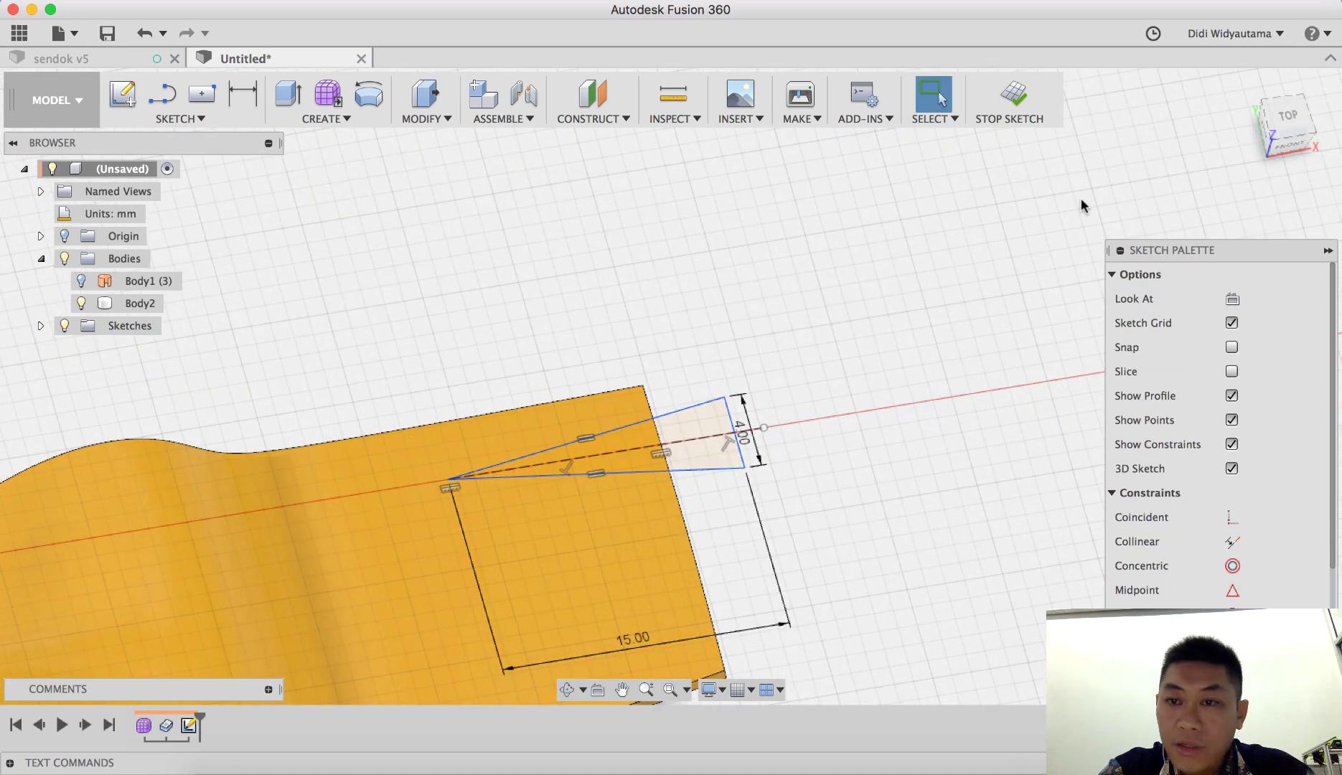
{"action": "left_click", "coordinate": [1014, 101]}
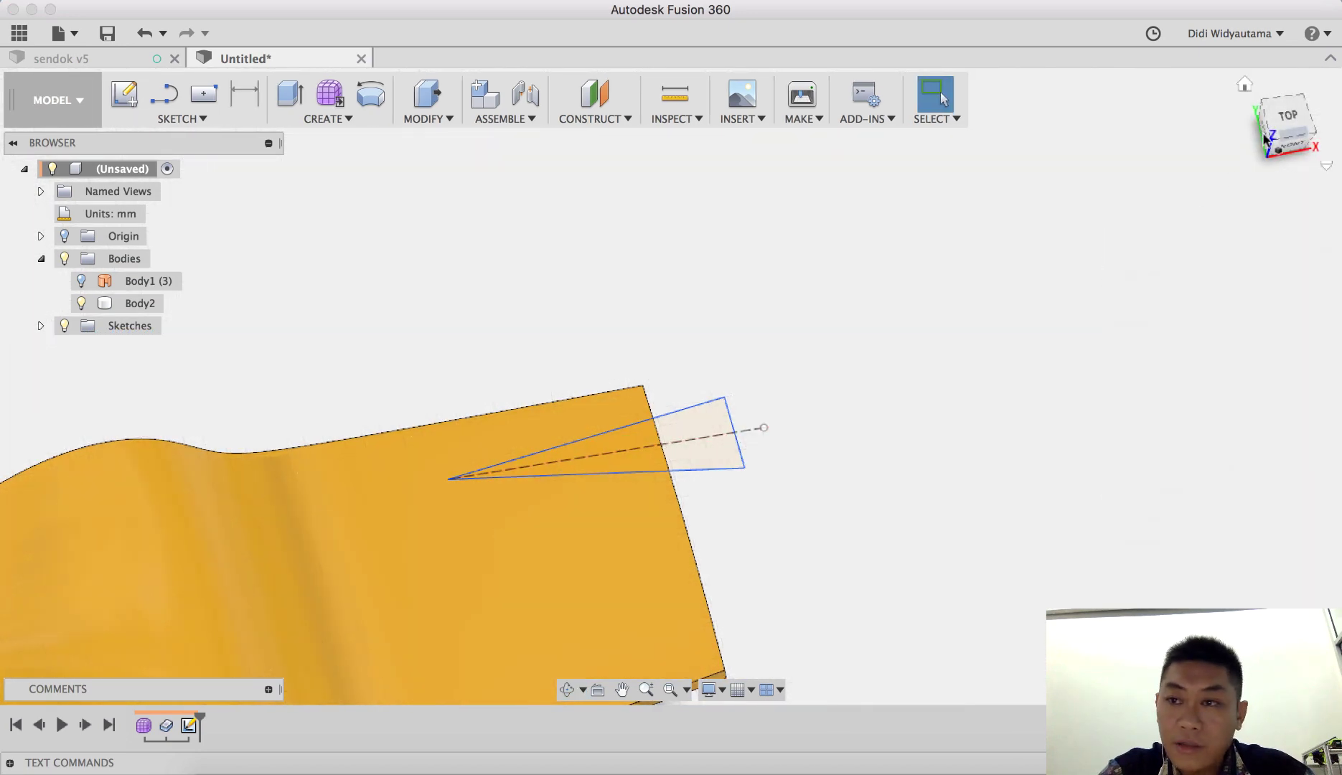
Extrude the triangular profile as a cut down through the fork's end, with the extent set to All.
{"action": "scroll", "coordinate": [738, 531], "scroll_direction": "down", "scroll_amount": 2}
{"action": "middle_click_drag", "start_coordinate": [808, 368], "coordinate": [875, 215]}
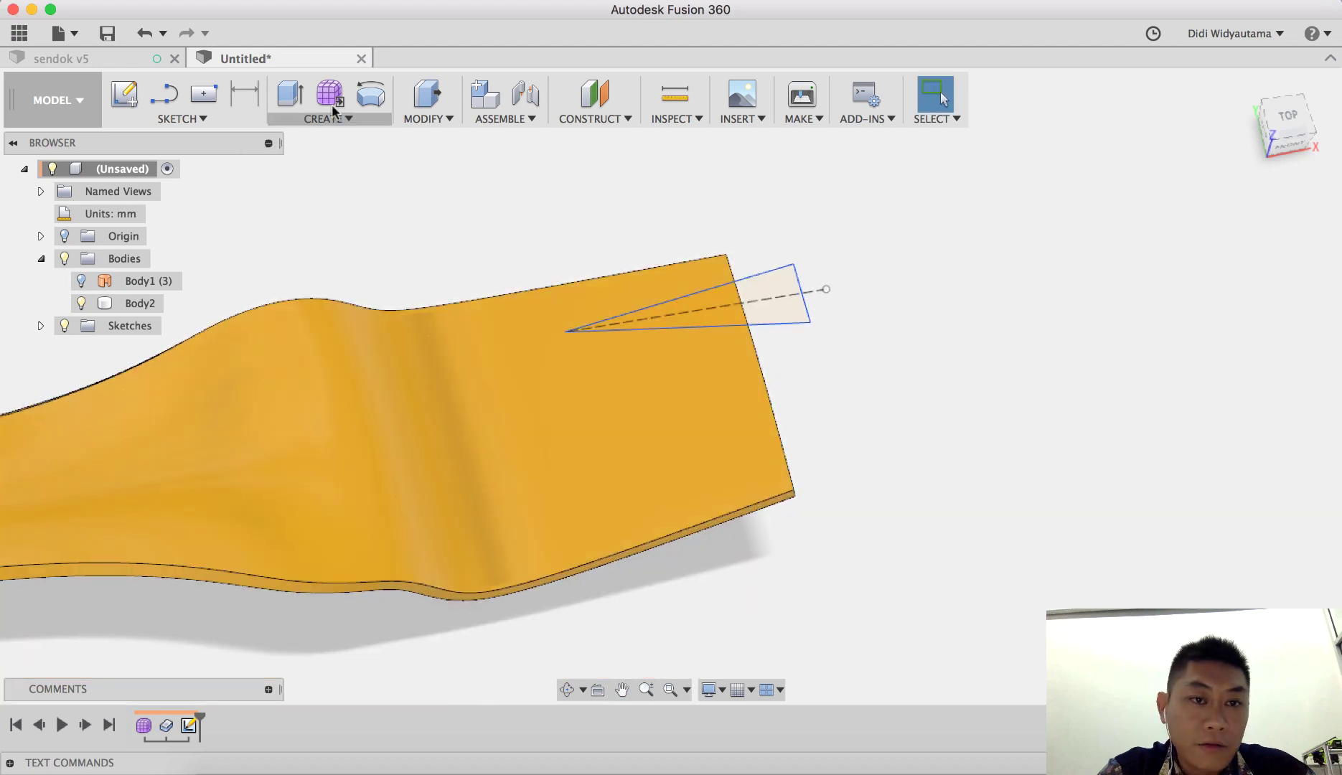
{"action": "left_click", "coordinate": [287, 95]}
{"action": "left_click", "coordinate": [761, 310]}
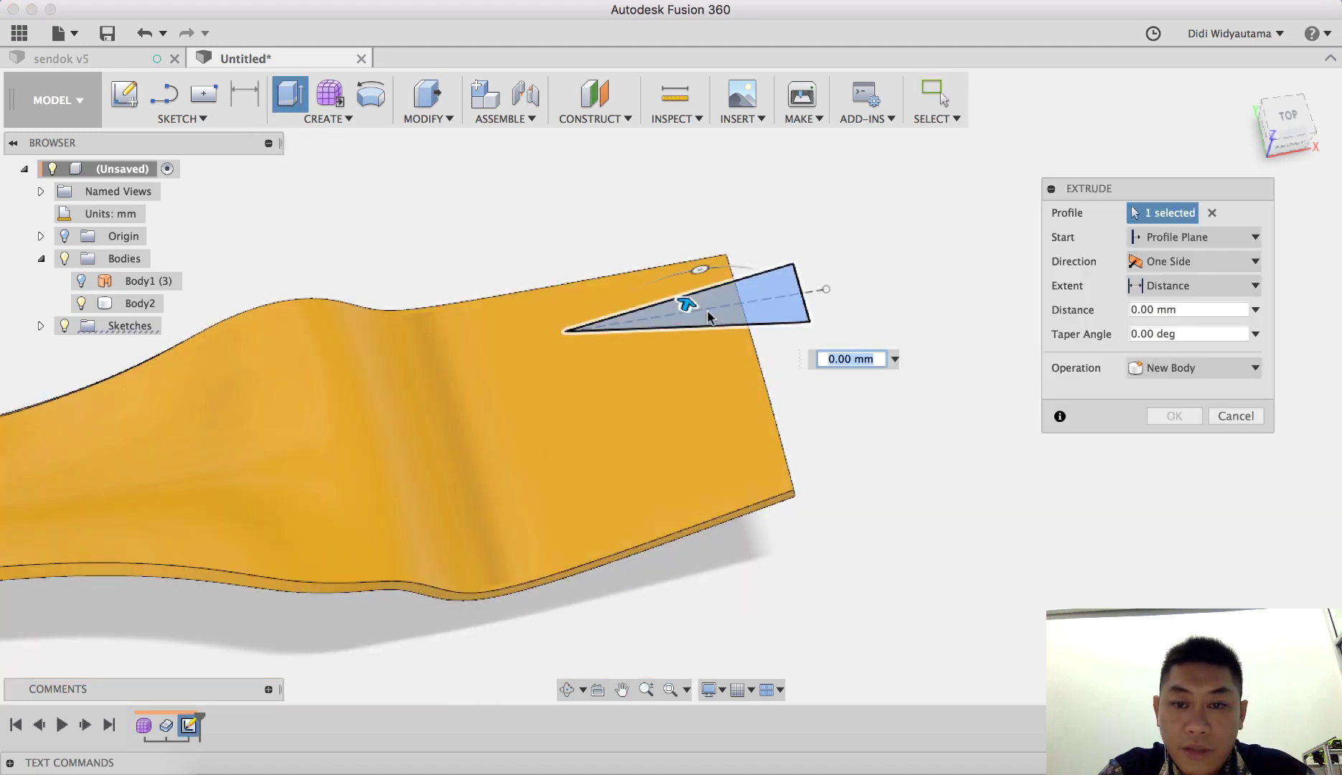
{"action": "left_click_drag", "start_coordinate": [682, 309], "coordinate": [592, 549]}
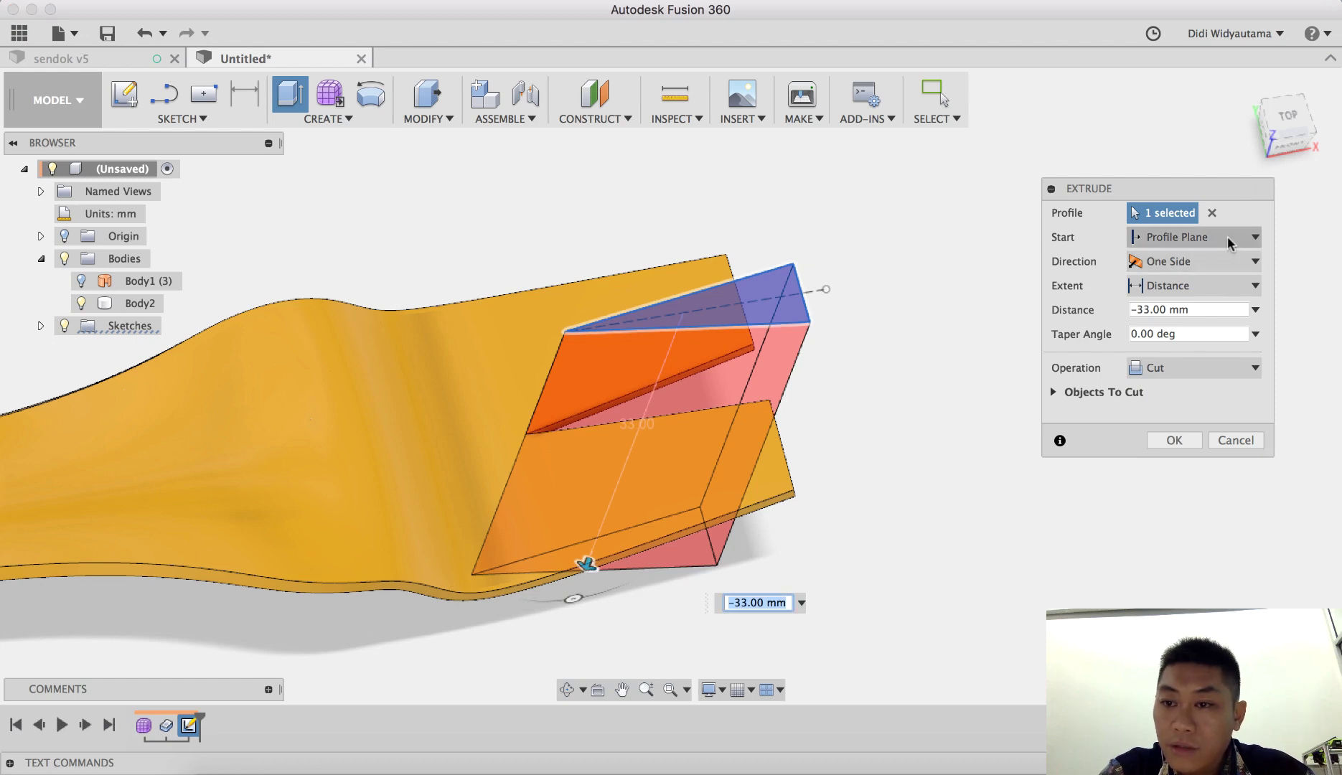
{"action": "left_click", "coordinate": [1239, 287]}
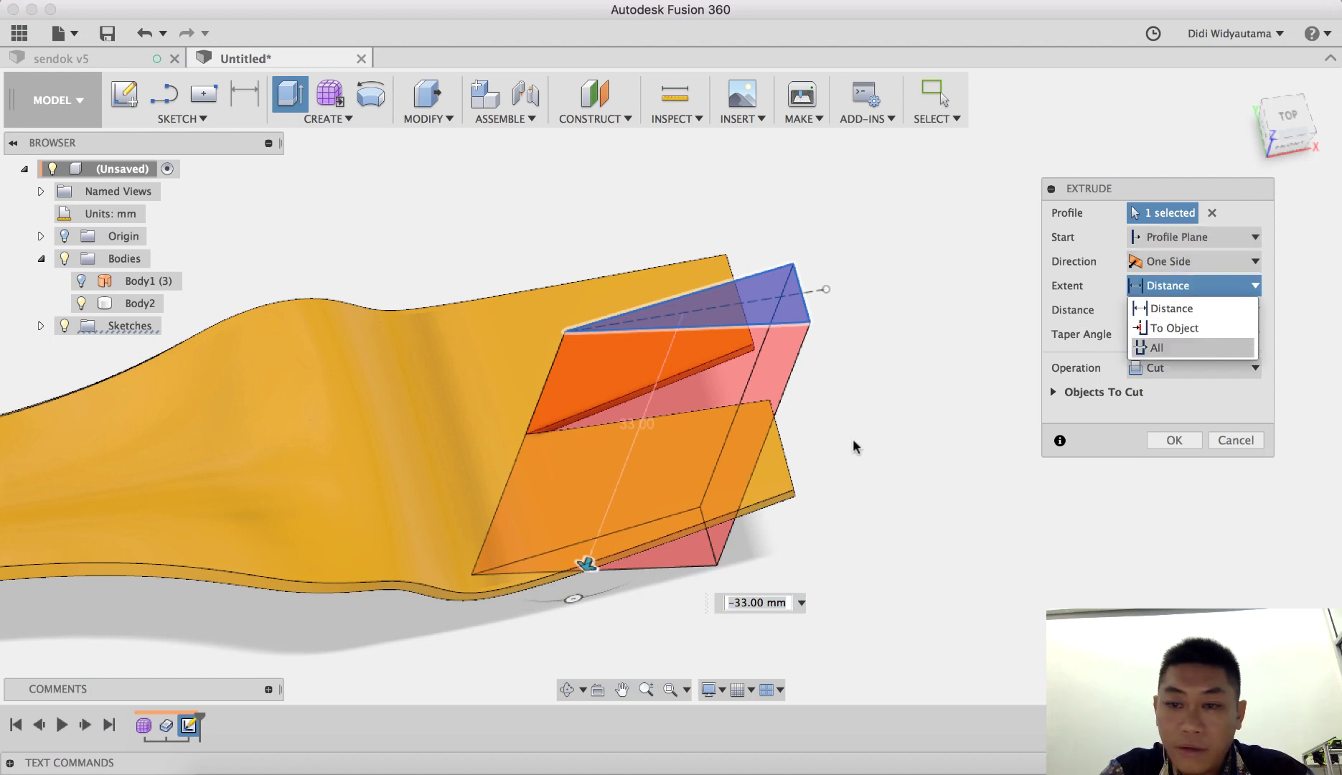
{"action": "left_click", "coordinate": [1184, 440]}
Fillet the sharp inner edge at the tip of the triangular gap with a 0.5 mm radius.
{"action": "mouse_move", "coordinate": [971, 378]}
{"action": "middle_mouse_down", "text": "shift"}
{"action": "mouse_move", "coordinate": [919, 418]}
{"action": "mouse_move", "coordinate": [937, 463]}
{"action": "mouse_move", "coordinate": [940, 391]}
{"action": "mouse_move", "coordinate": [958, 399]}
{"action": "middle_mouse_up", "text": "shift"}
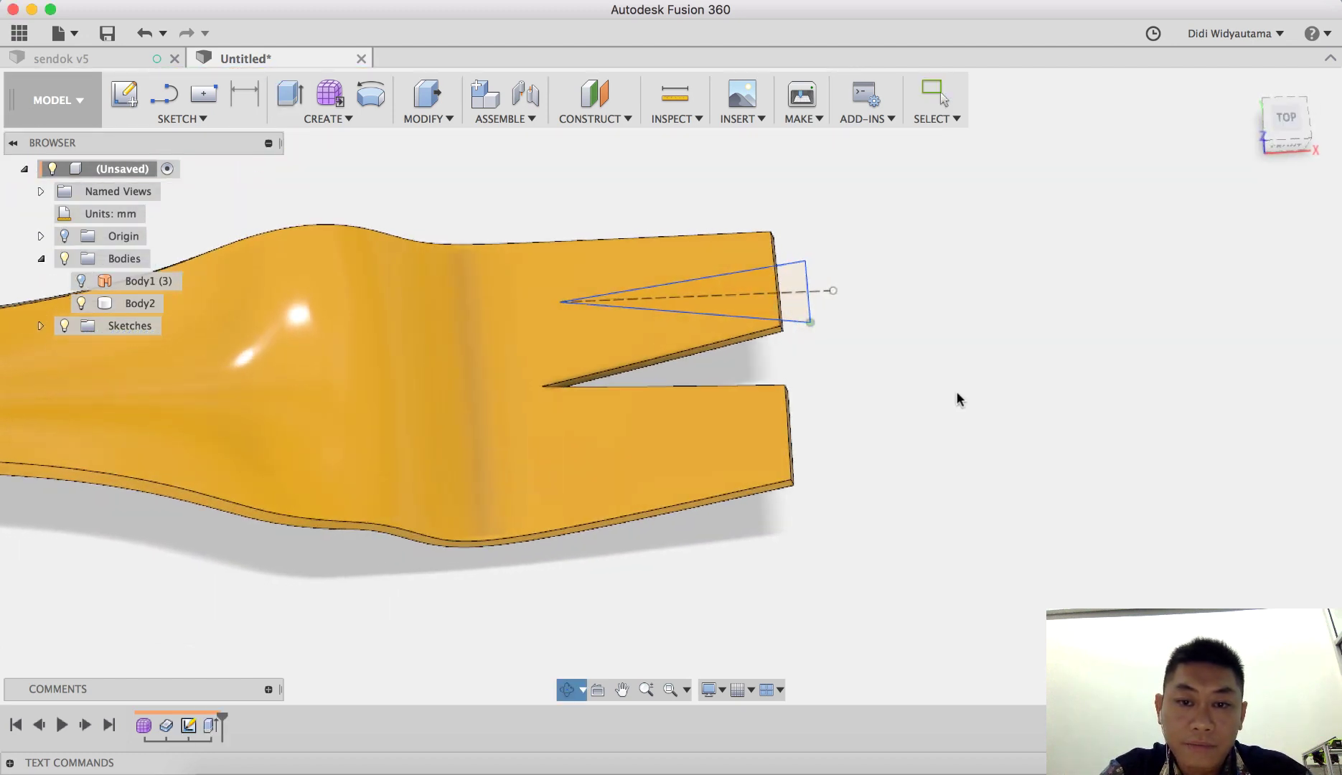
{"action": "left_click", "coordinate": [539, 385]}
{"action": "scroll", "coordinate": [539, 393], "scroll_direction": "up", "scroll_amount": 5}
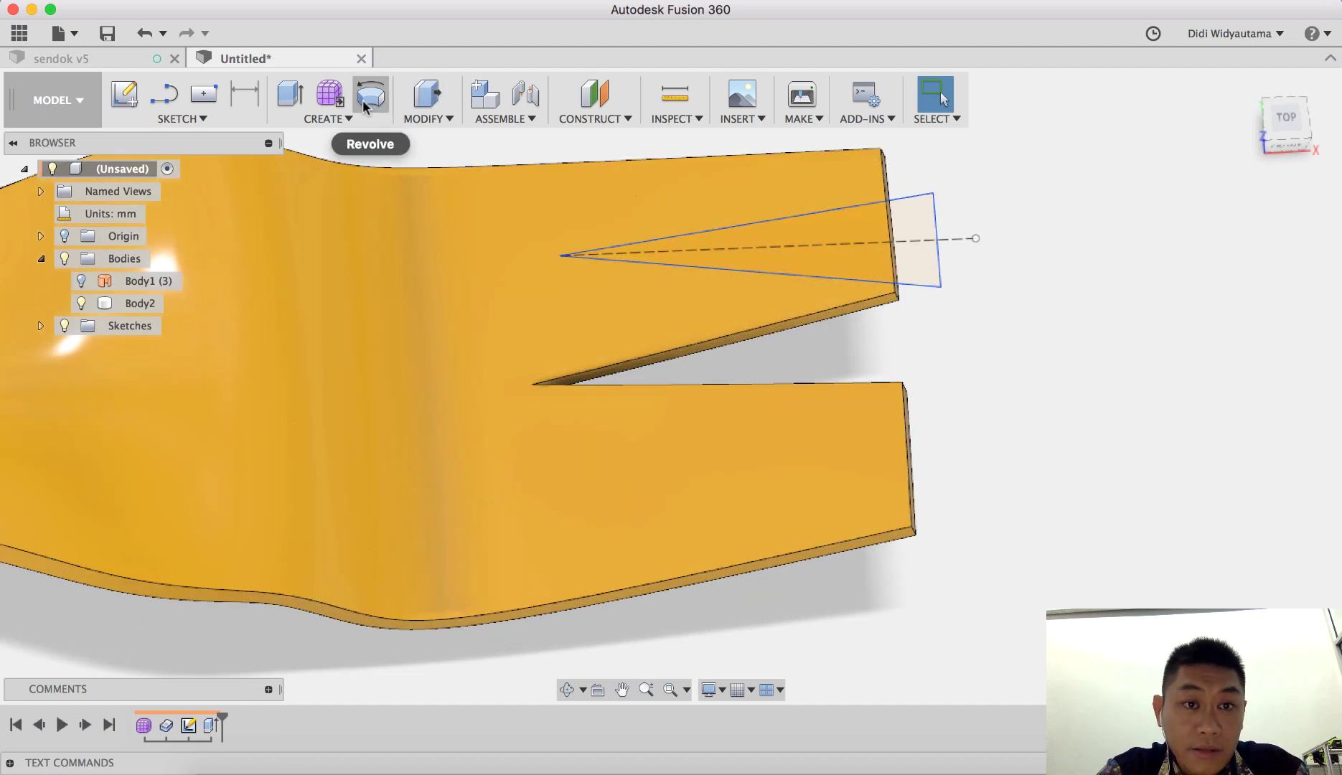
{"action": "key", "text": "f"}
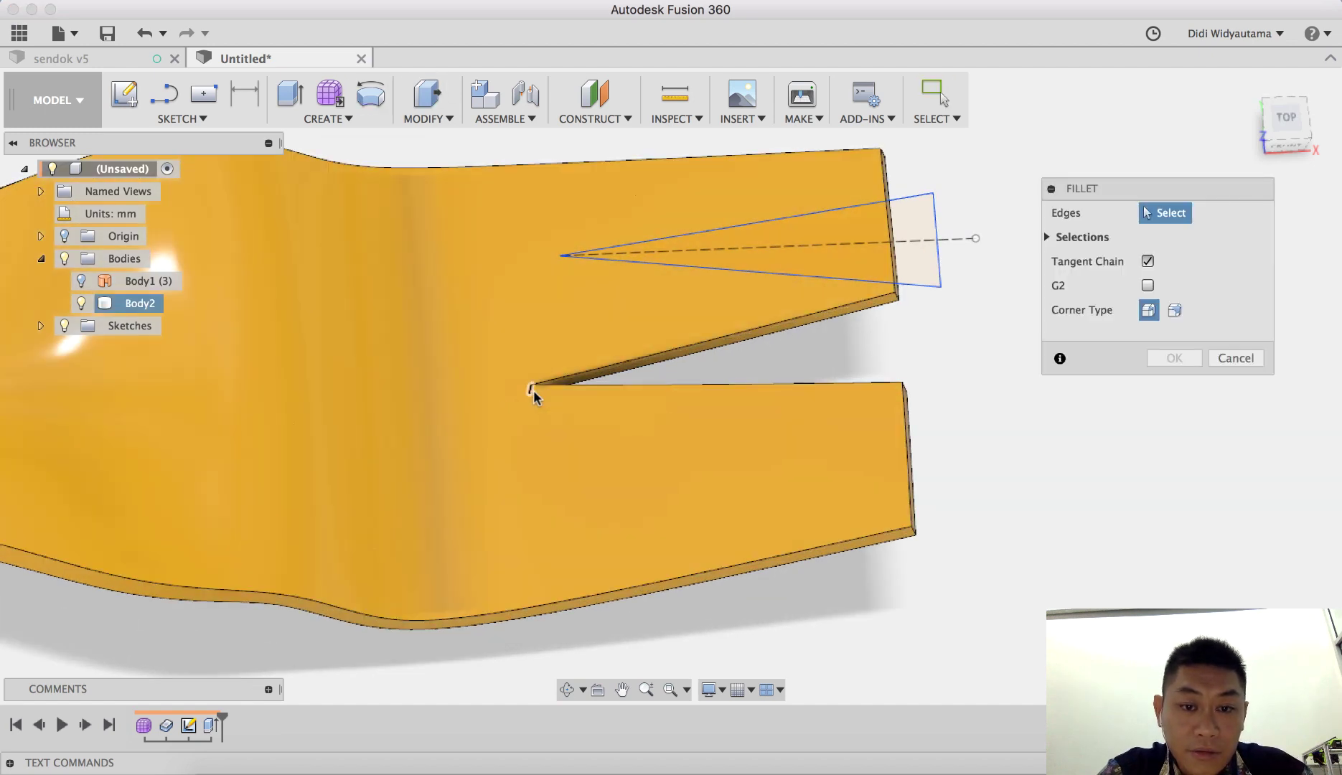
{"action": "left_click", "coordinate": [532, 389]}
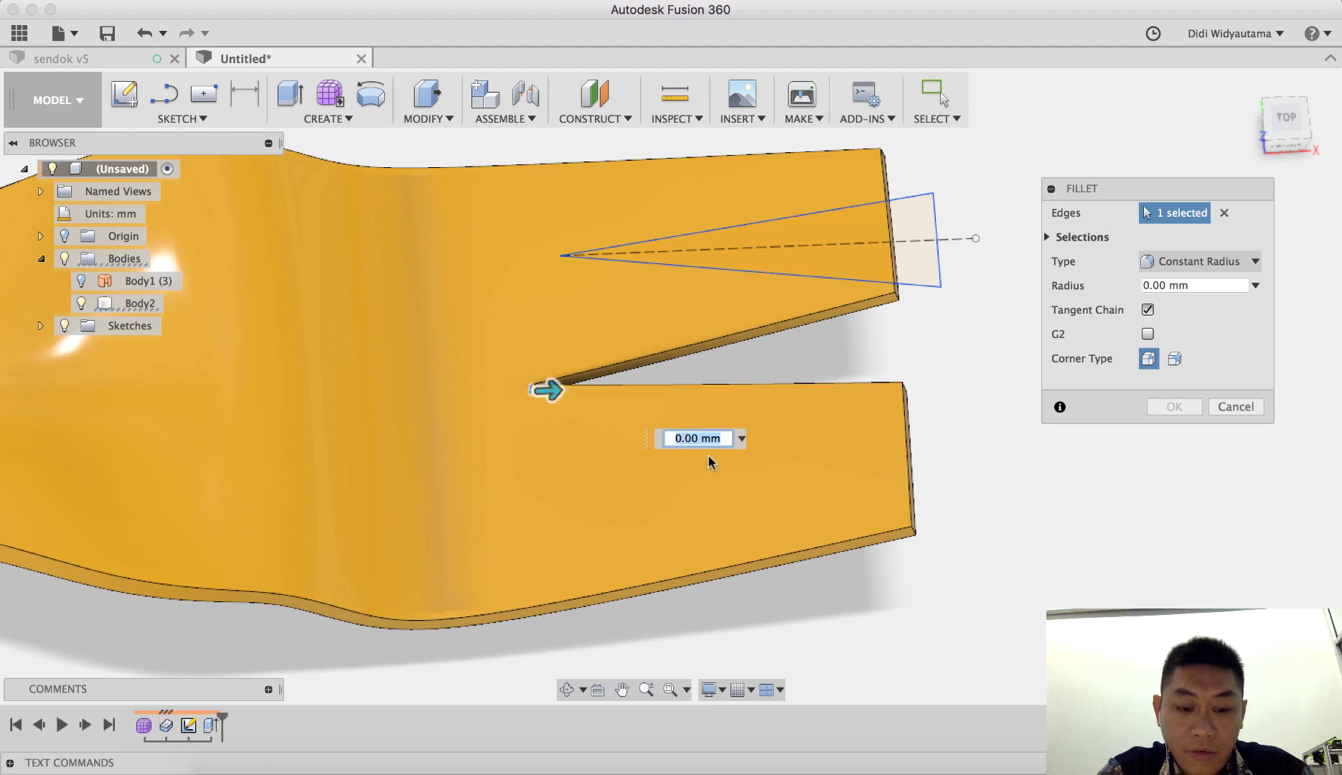
{"action": "key", "text": "Return"}
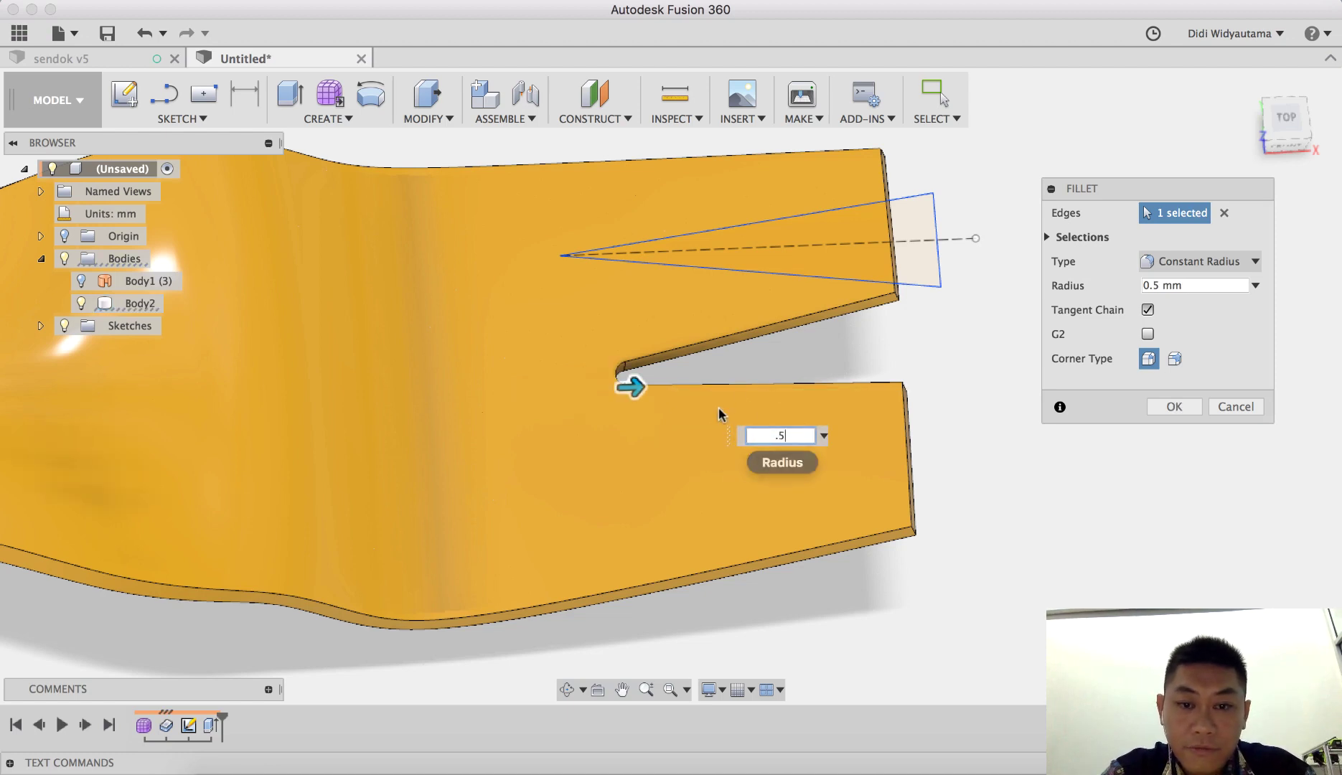
{"action": "left_click", "coordinate": [1174, 406]}
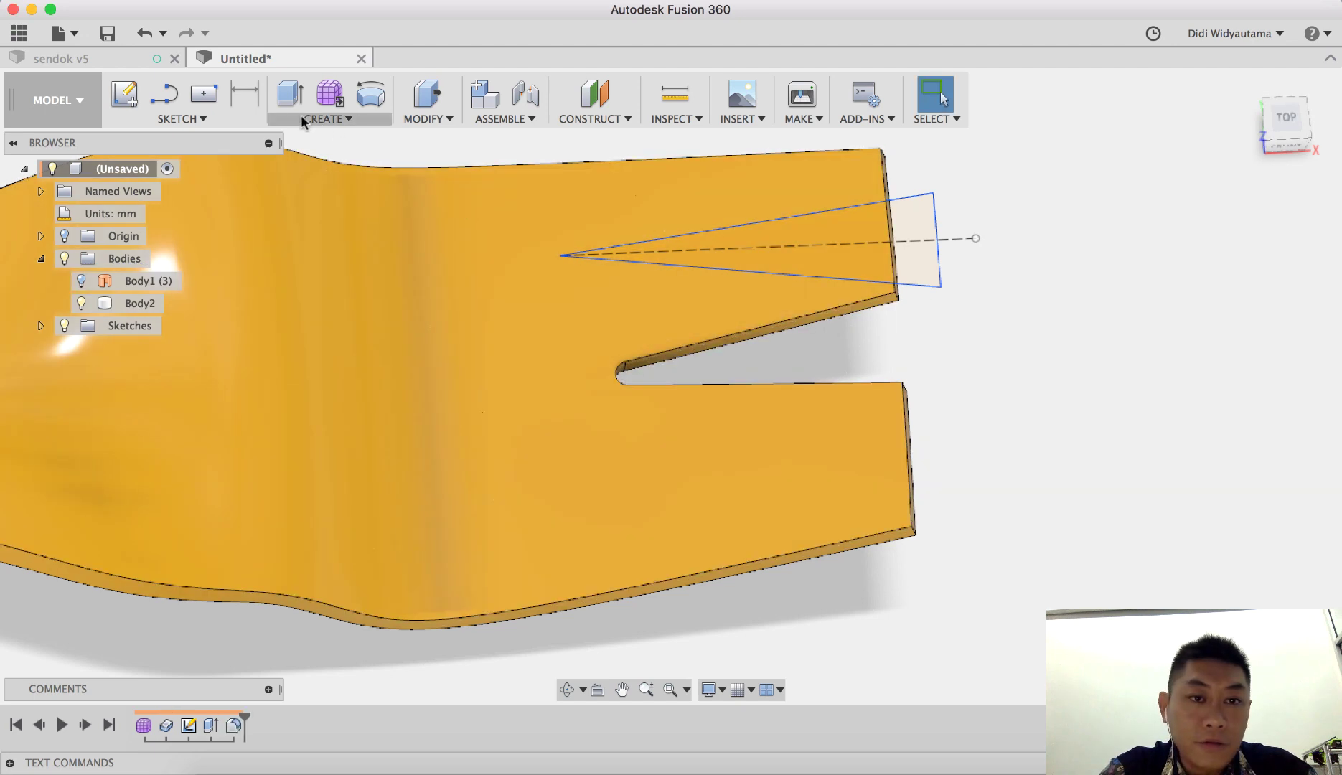
Start a Rectangular Pattern of type Features with the triangular extrude cut and its fillet as the objects.
{"action": "left_click", "coordinate": [302, 121]}
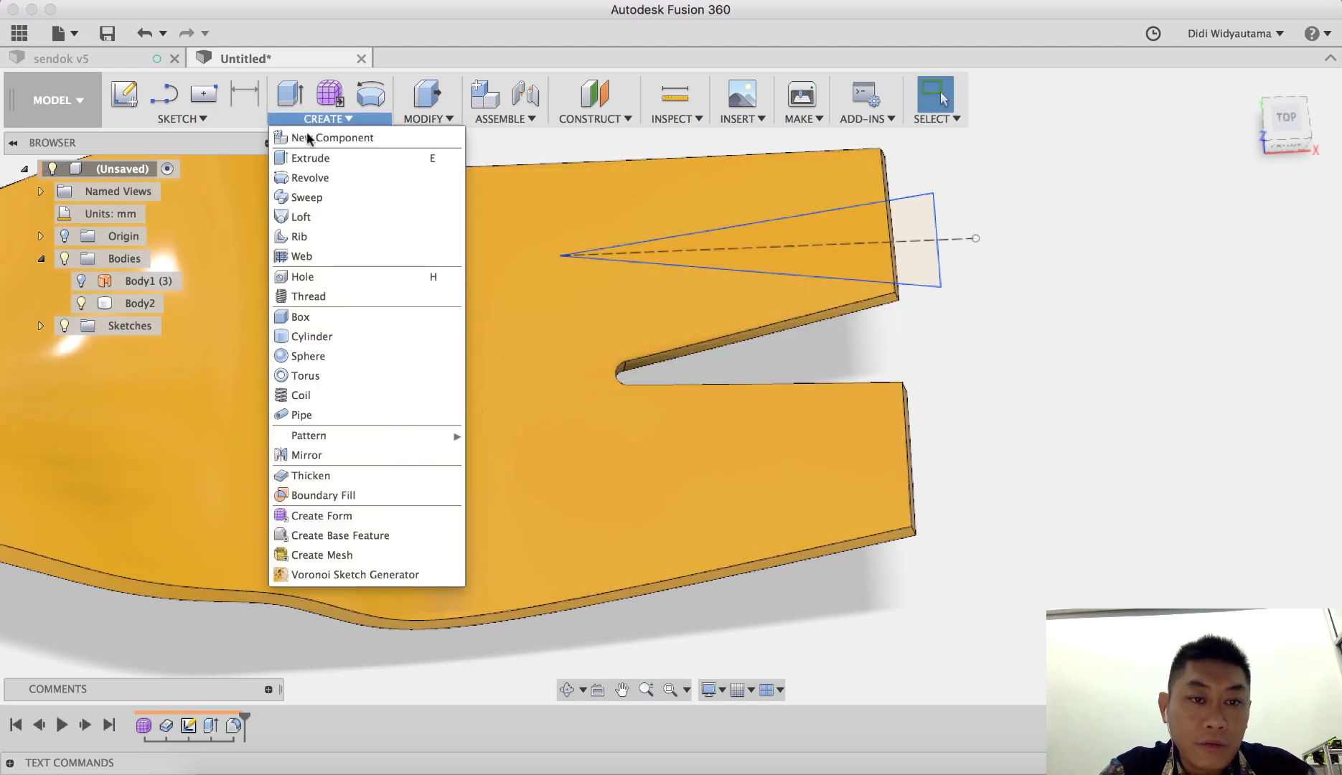
{"action": "mouse_move", "coordinate": [378, 435]}
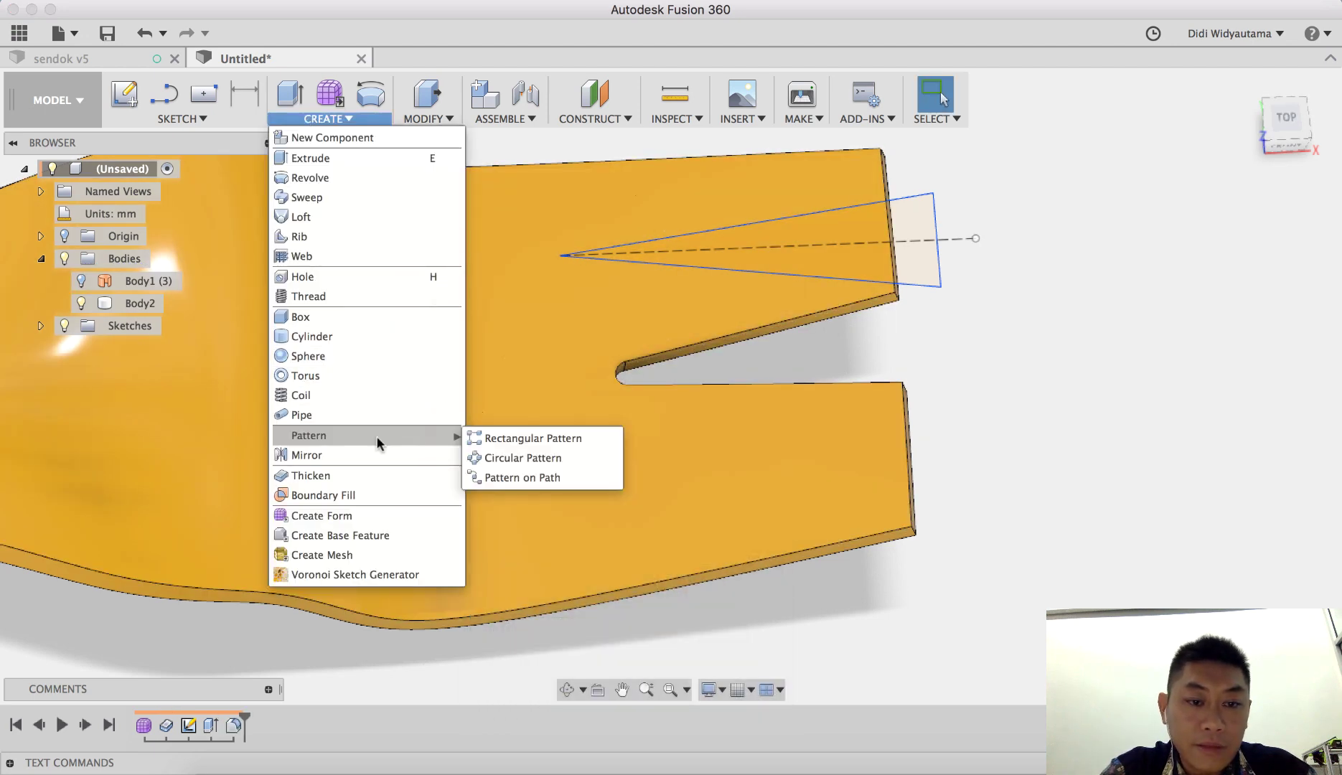
{"action": "left_click", "coordinate": [527, 438]}
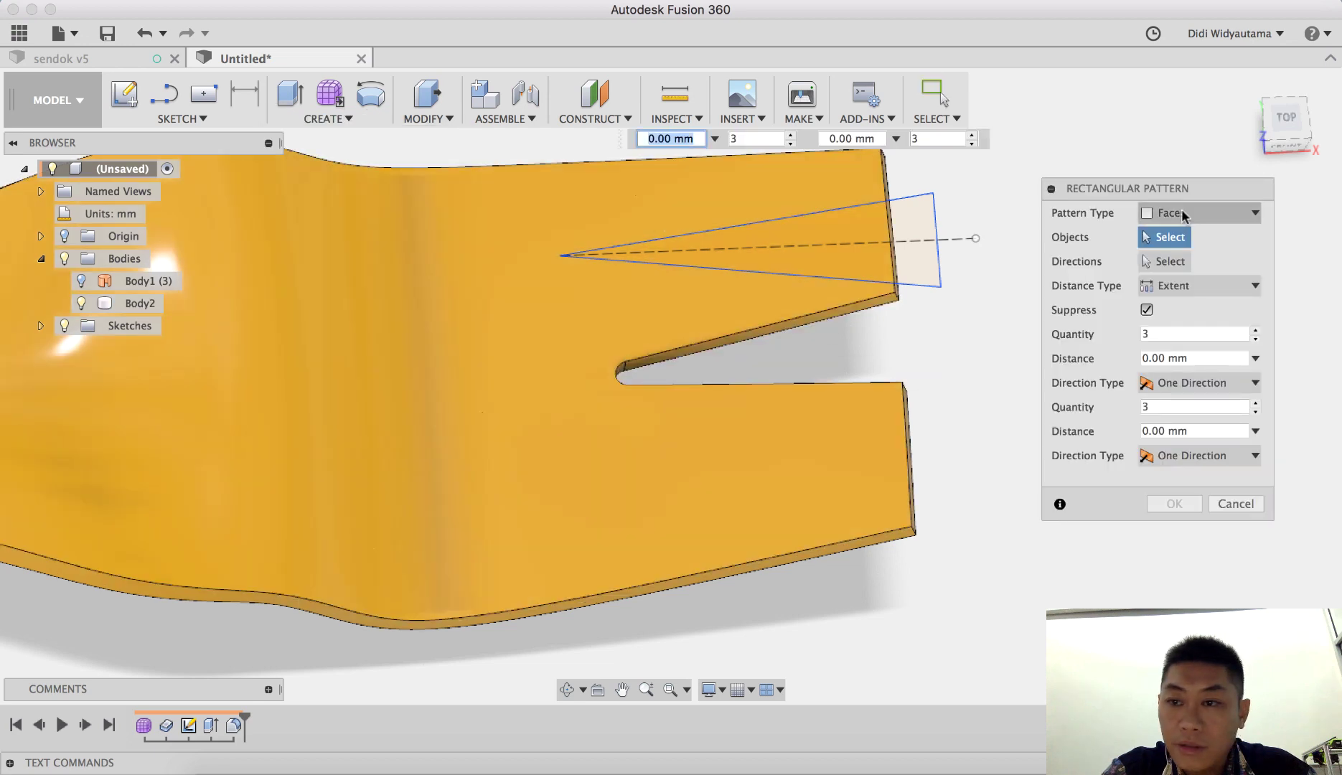
{"action": "left_click", "coordinate": [1181, 213]}
{"action": "left_click", "coordinate": [1195, 277]}
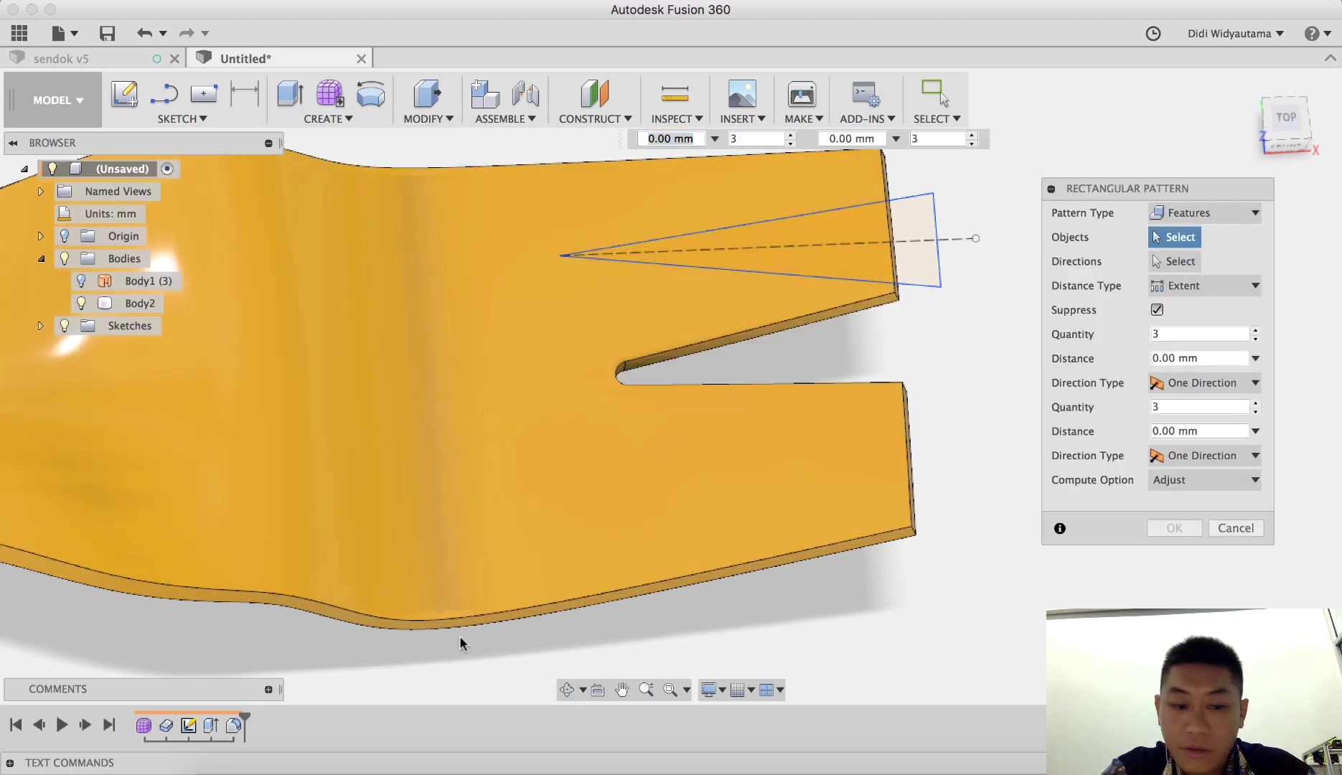
{"action": "left_click", "coordinate": [210, 725]}
{"action": "left_click", "coordinate": [233, 724]}
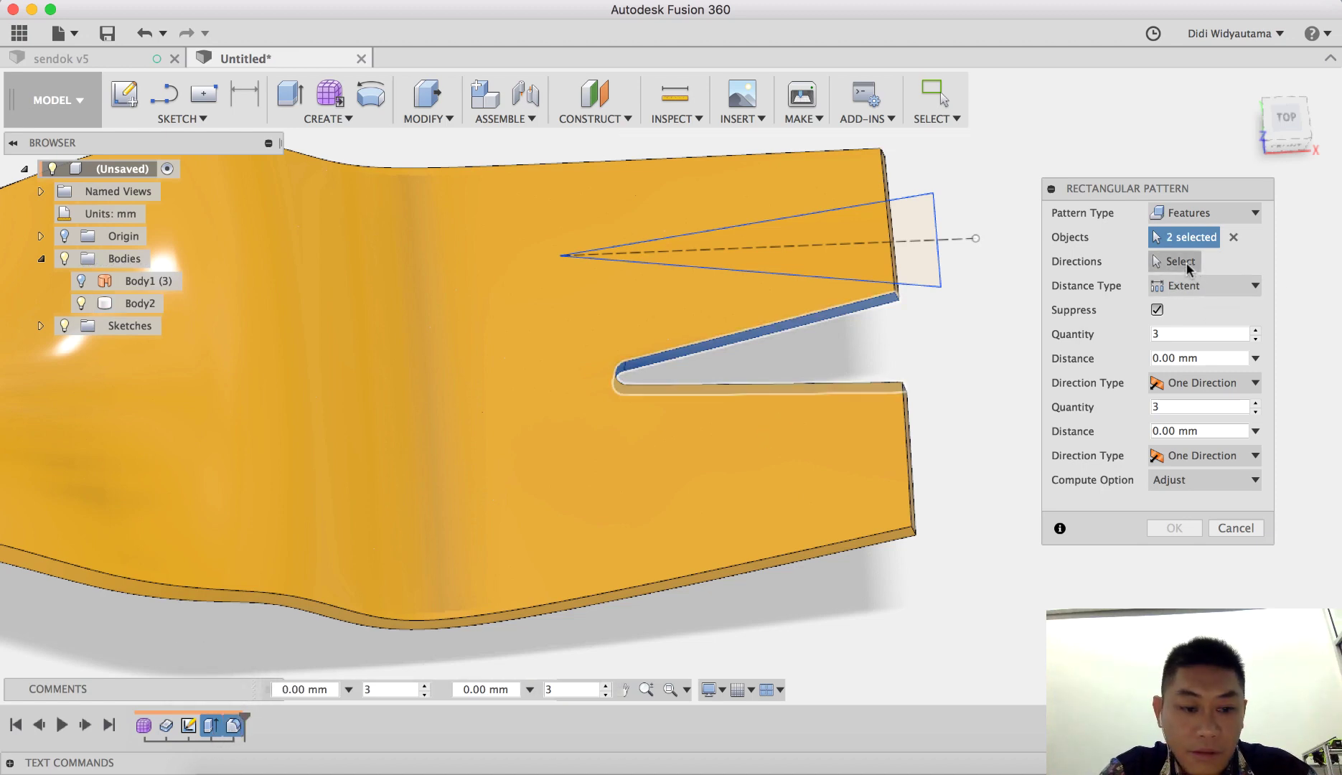
{"action": "scroll", "coordinate": [857, 344], "scroll_direction": "down", "scroll_amount": 4}
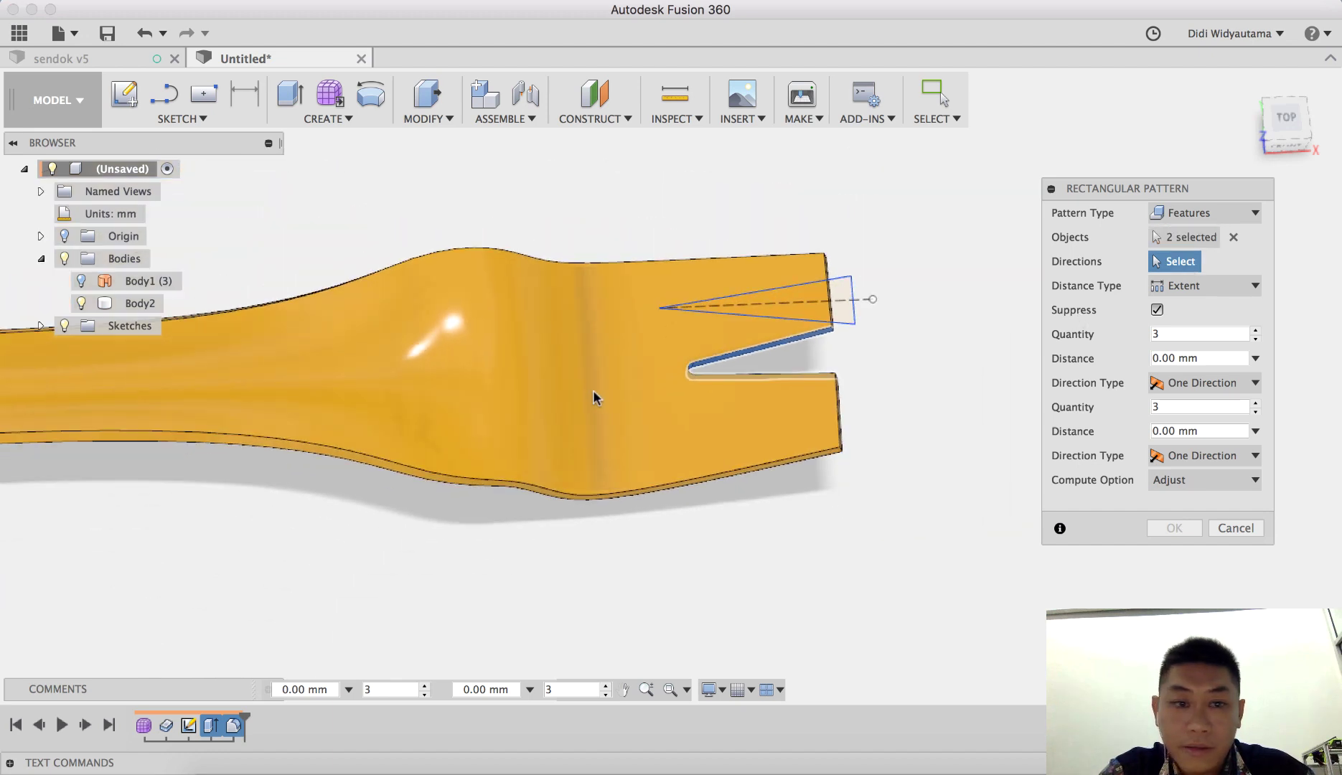
{"action": "middle_click_drag", "start_coordinate": [577, 389], "coordinate": [1230, 388]}
{"action": "scroll", "coordinate": [625, 371], "scroll_direction": "left", "scroll_amount": 10}
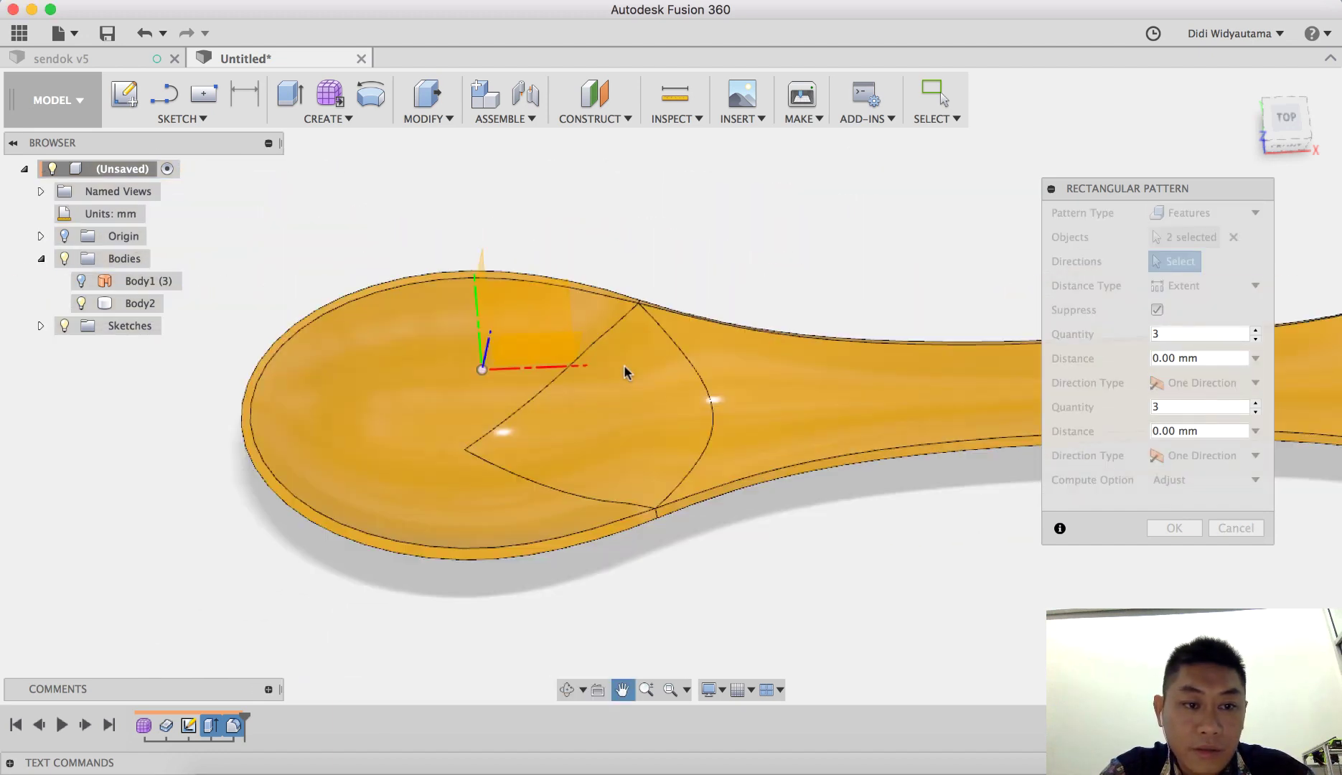
{"action": "left_click", "coordinate": [487, 351]}
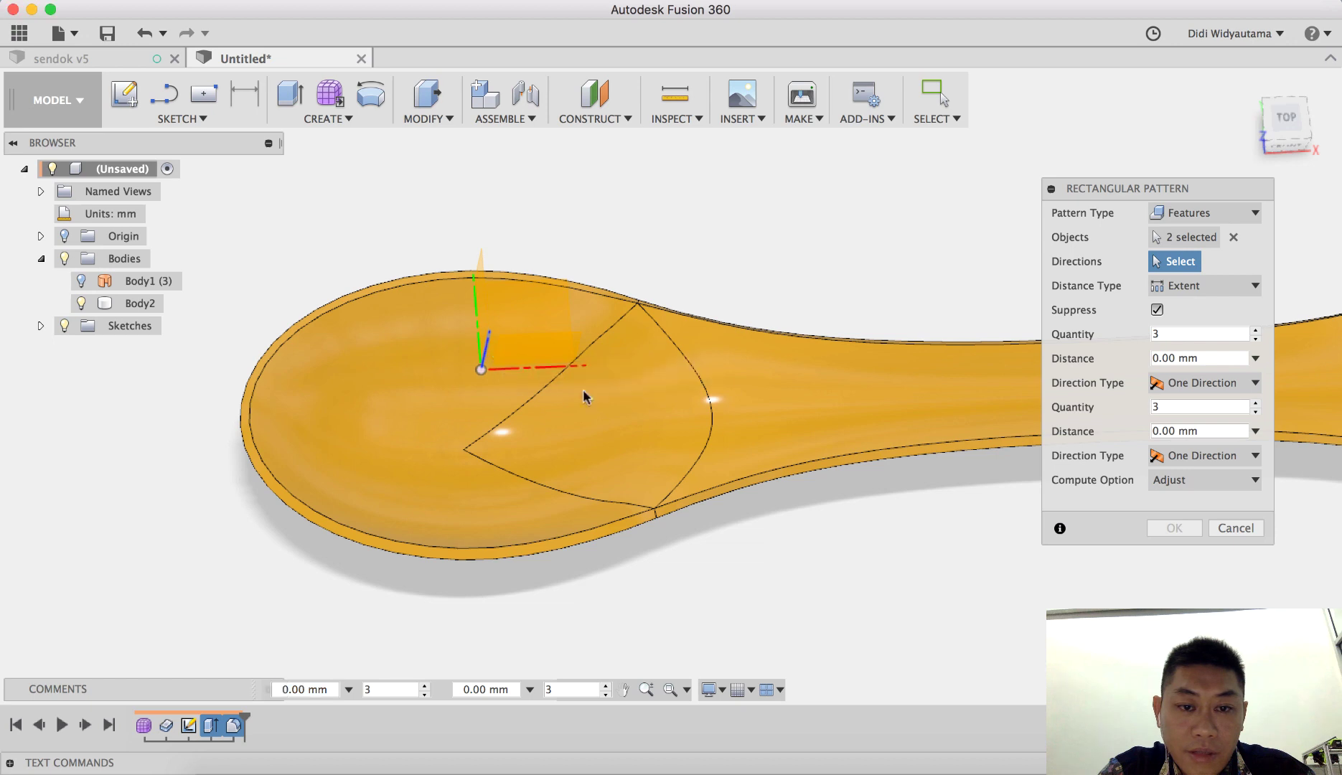
{"action": "middle_click_drag", "start_coordinate": [780, 546], "coordinate": [135, 529]}
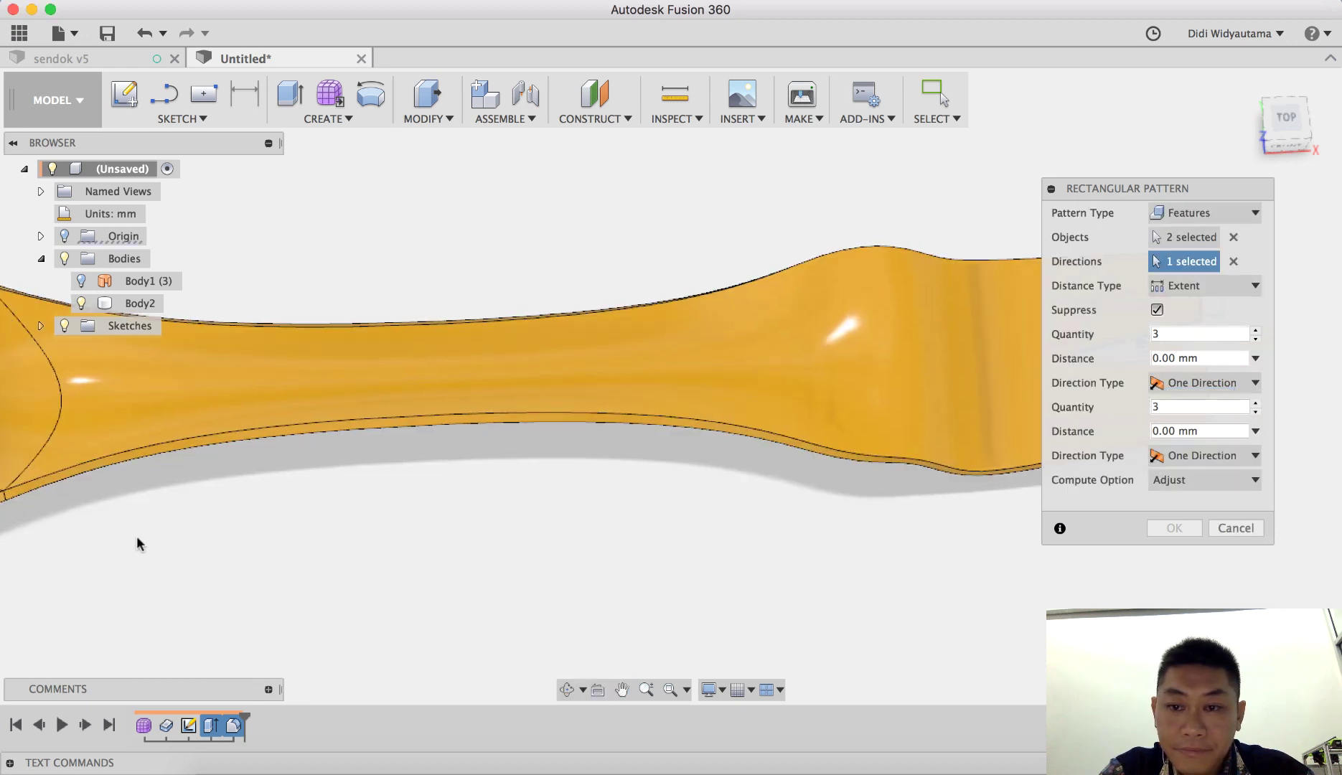
{"action": "scroll", "coordinate": [548, 425], "scroll_direction": "right", "scroll_amount": 10}
{"action": "scroll", "coordinate": [689, 379], "scroll_direction": "left", "scroll_amount": 5}
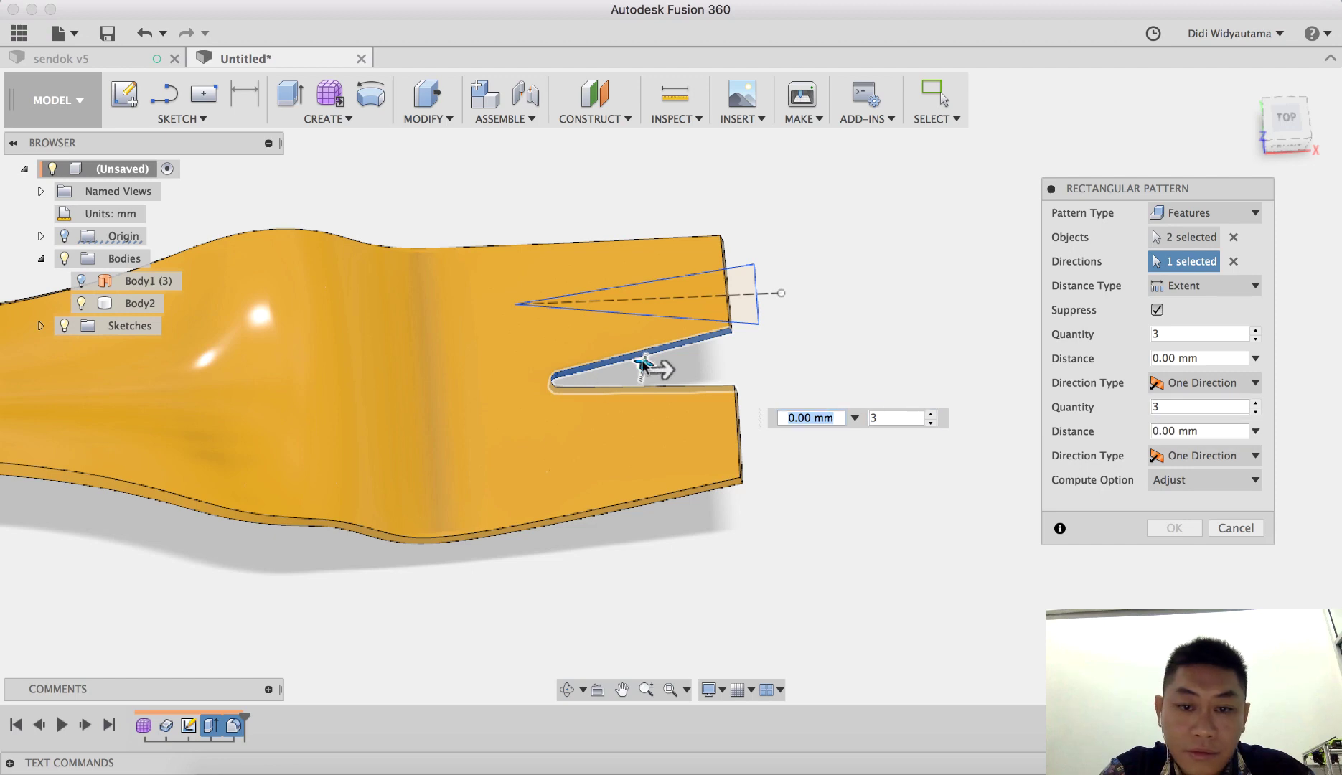
{"action": "scroll", "coordinate": [800, 563], "scroll_direction": "up", "scroll_amount": 5, "text": "shift"}
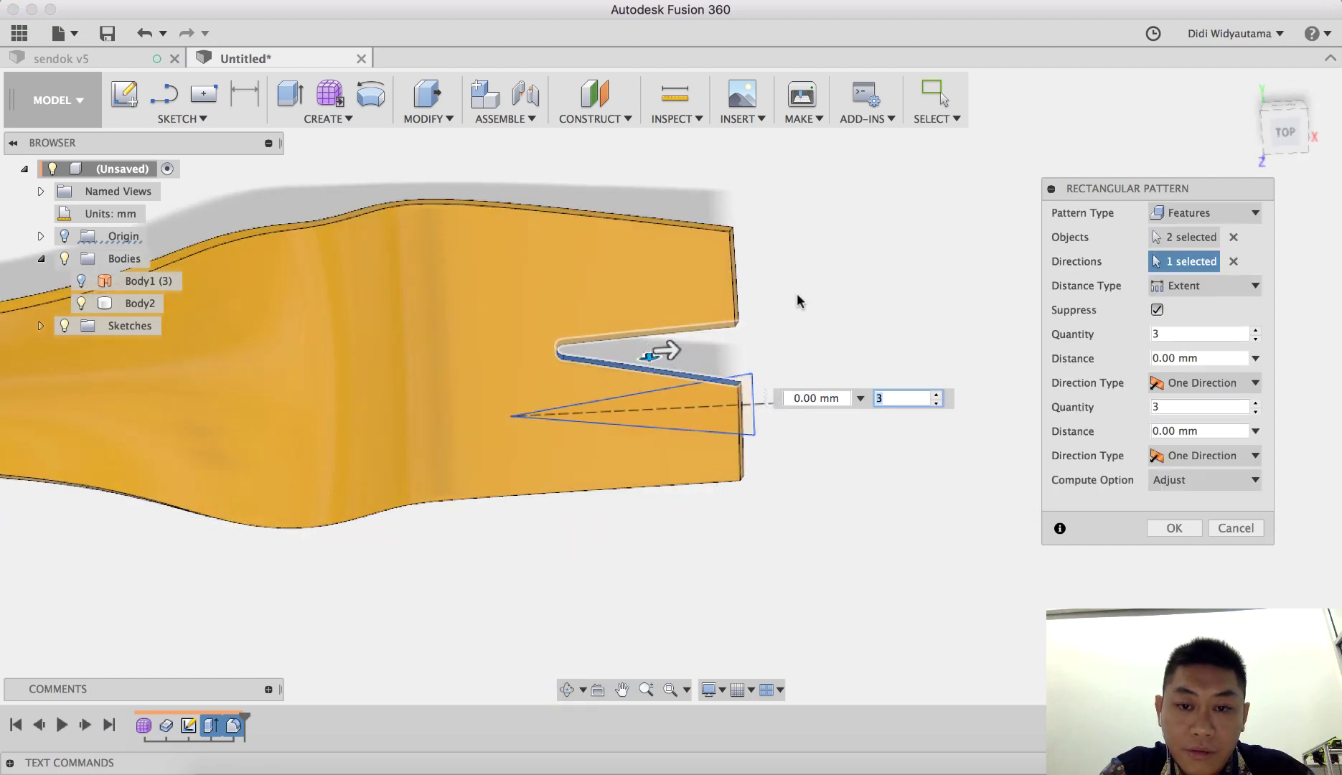
{"action": "middle_click_drag", "start_coordinate": [796, 292], "coordinate": [843, 318], "text": "shift"}
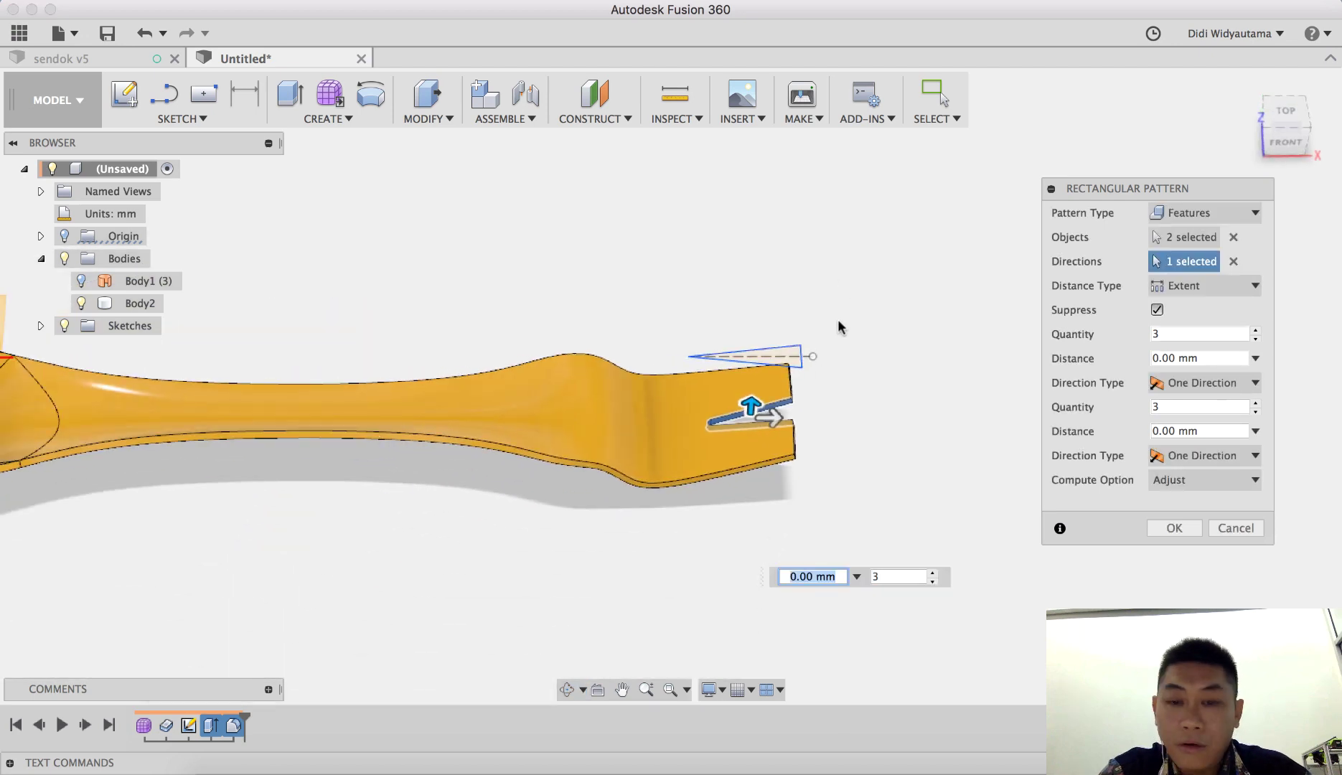
{"action": "middle_click_drag", "start_coordinate": [644, 389], "coordinate": [1157, 256]}
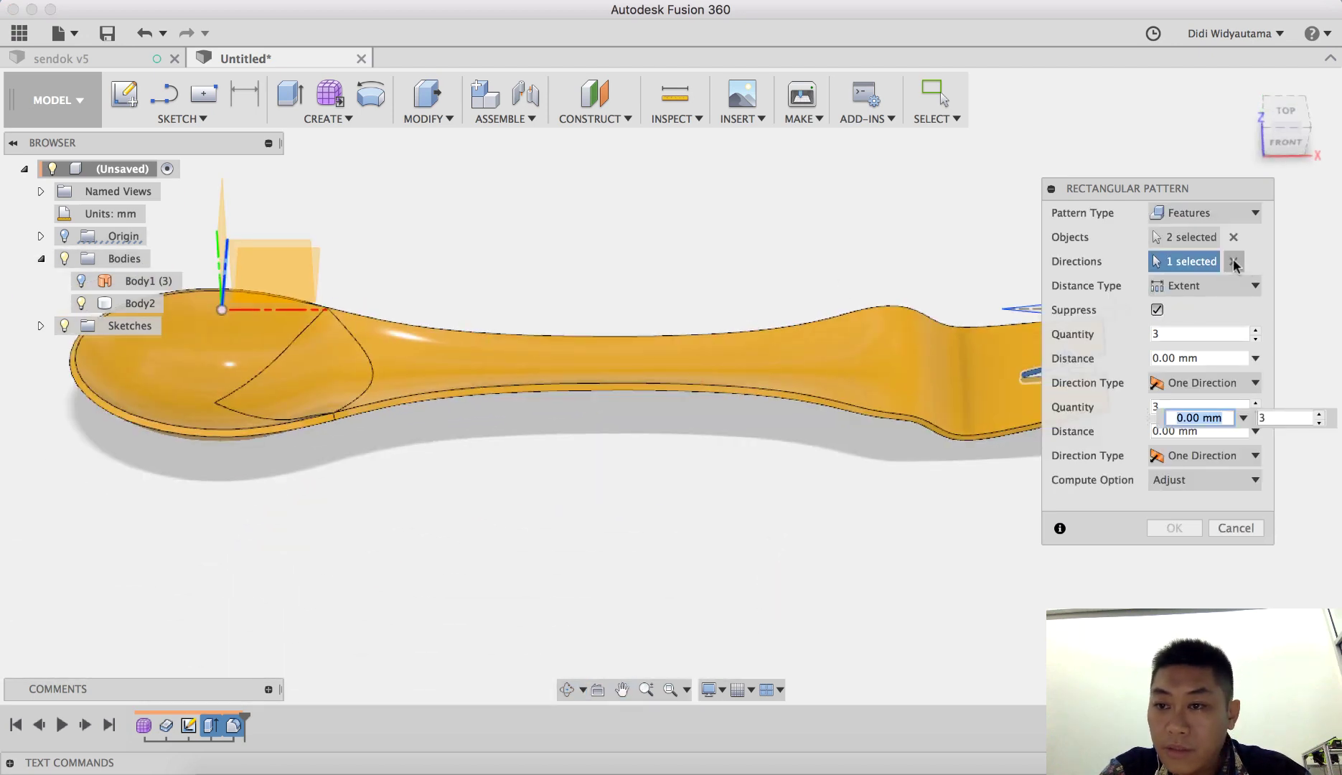
{"action": "left_click", "coordinate": [1233, 261]}
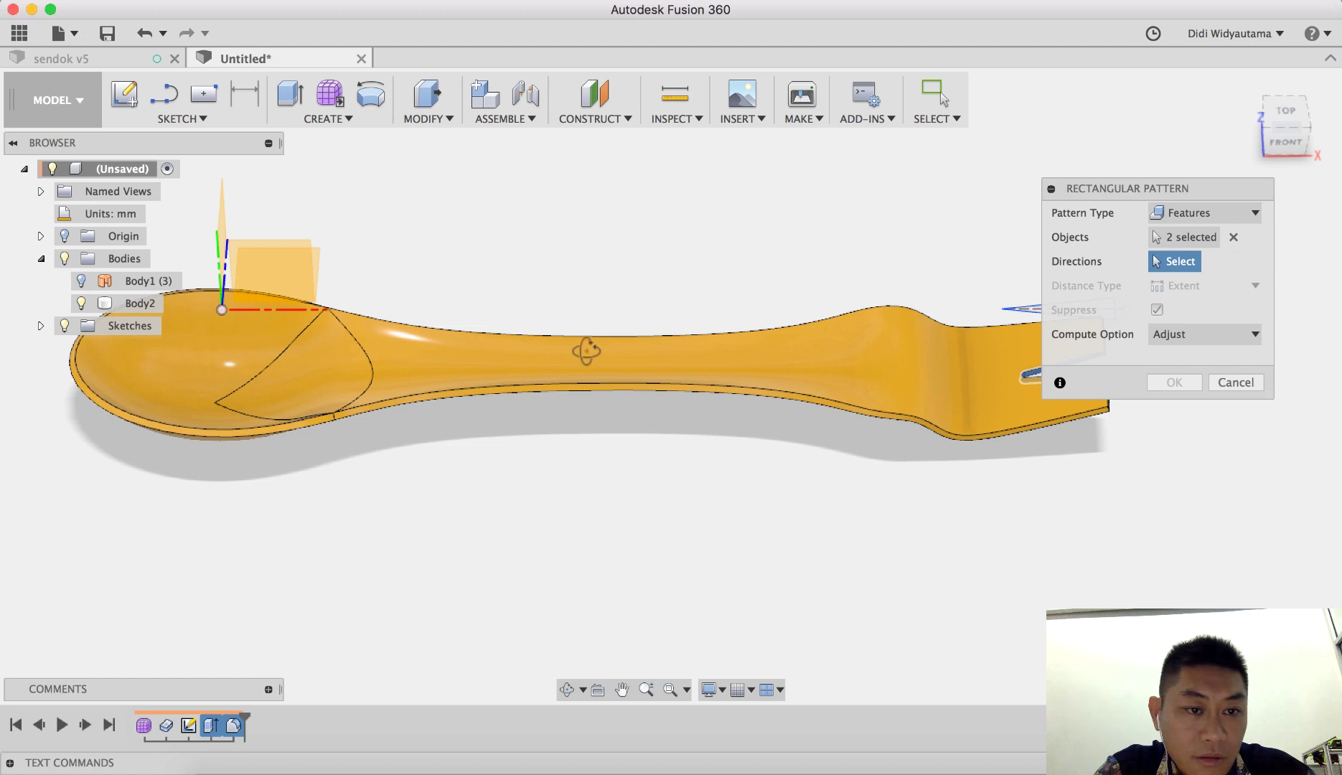
Choose the origin's Y axis as the pattern direction across the fork's width and set the distance to 4 mm.
{"action": "middle_click_drag", "start_coordinate": [586, 351], "coordinate": [545, 296], "text": "shift"}
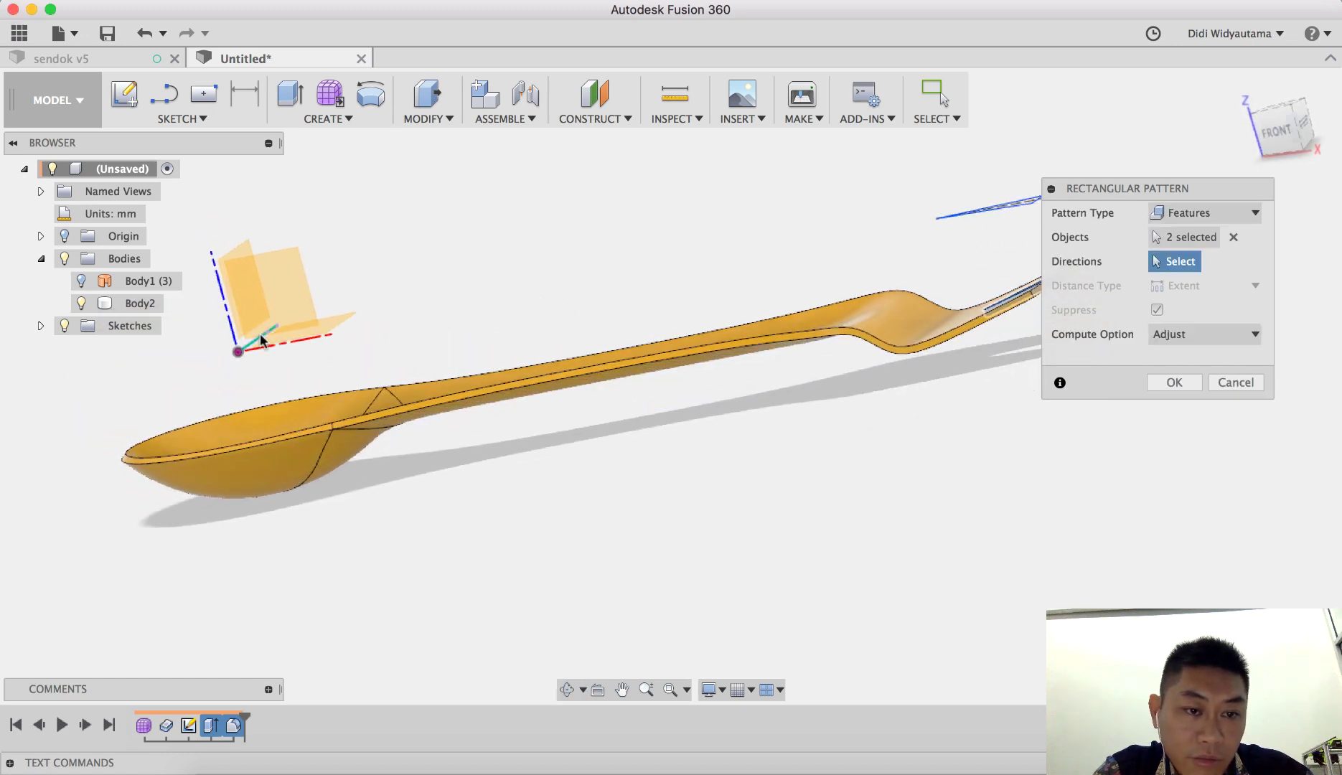
{"action": "left_click", "coordinate": [262, 341]}
{"action": "middle_click_drag", "start_coordinate": [868, 473], "coordinate": [529, 466]}
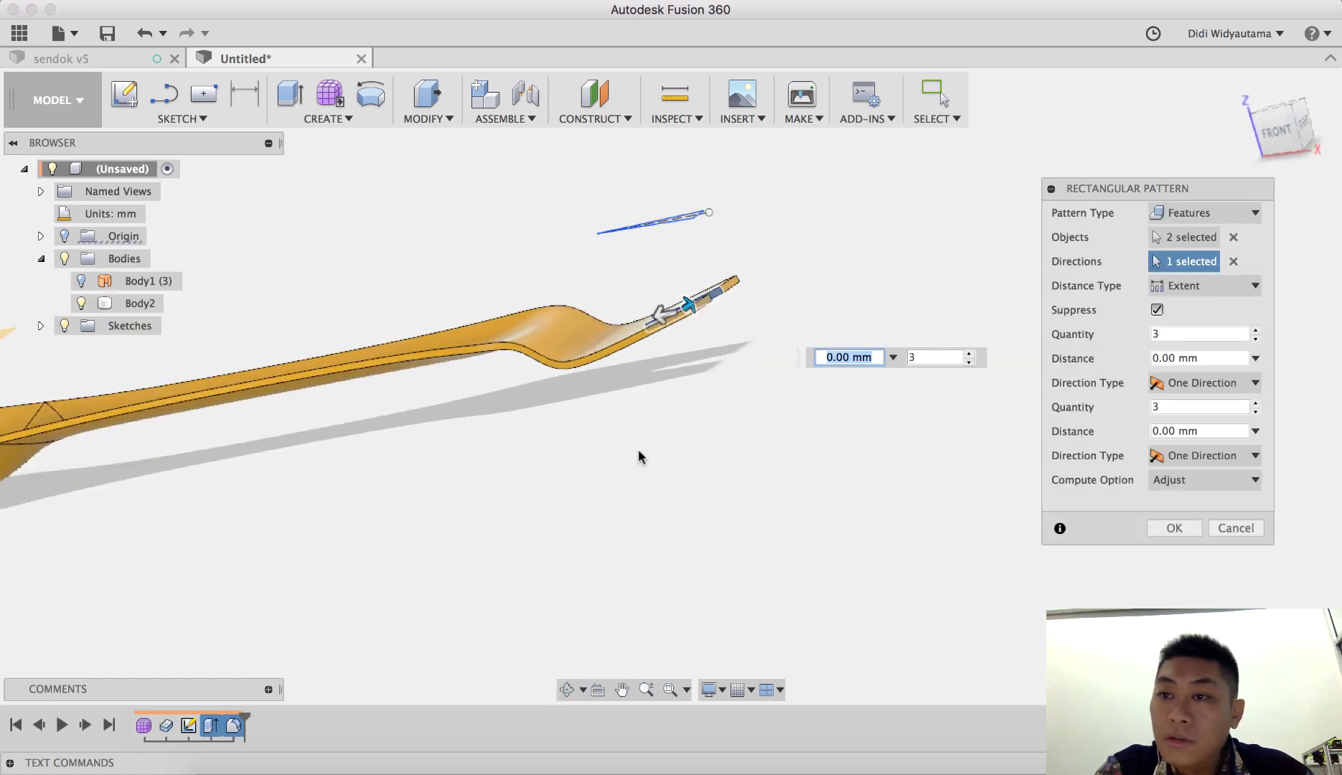
{"action": "middle_click_drag", "start_coordinate": [638, 457], "coordinate": [724, 430], "text": "shift"}
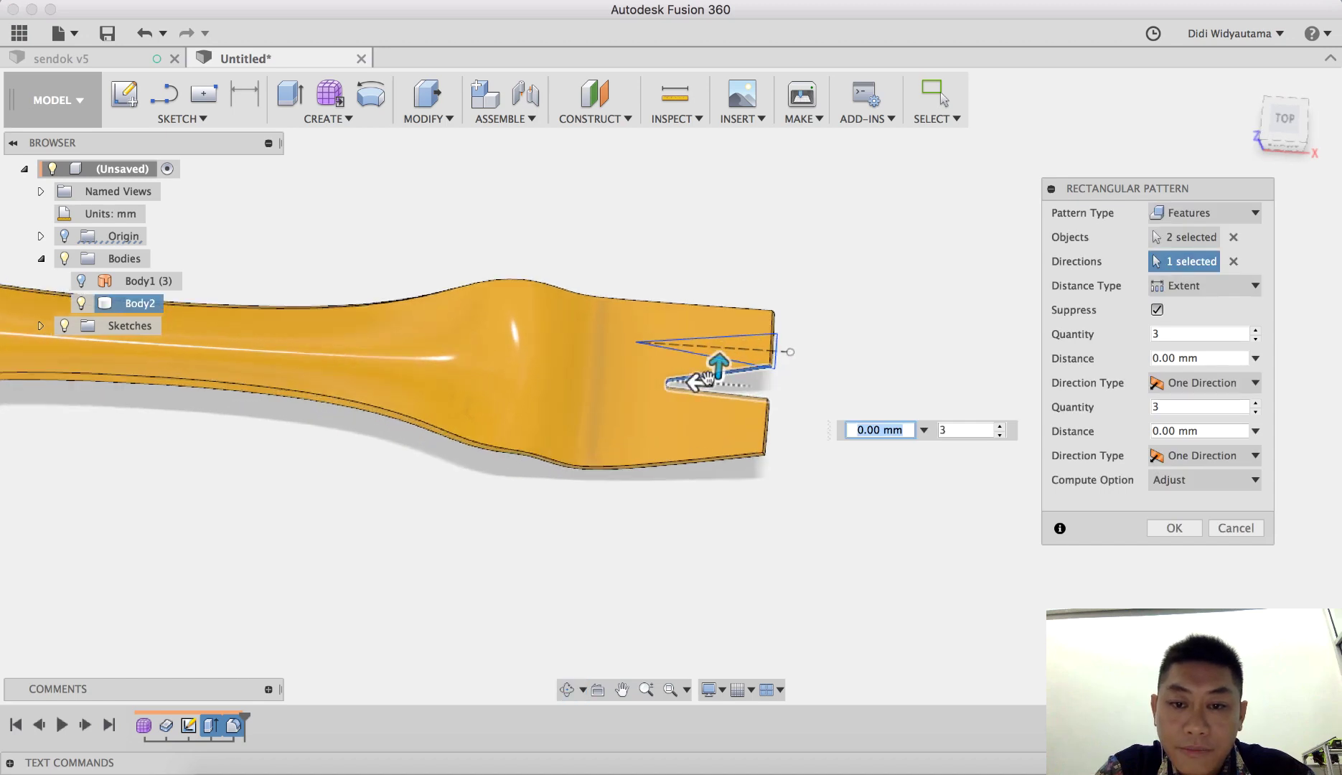
{"action": "scroll", "coordinate": [708, 379], "scroll_direction": "up", "scroll_amount": 3}
{"action": "type", "text": "4"}
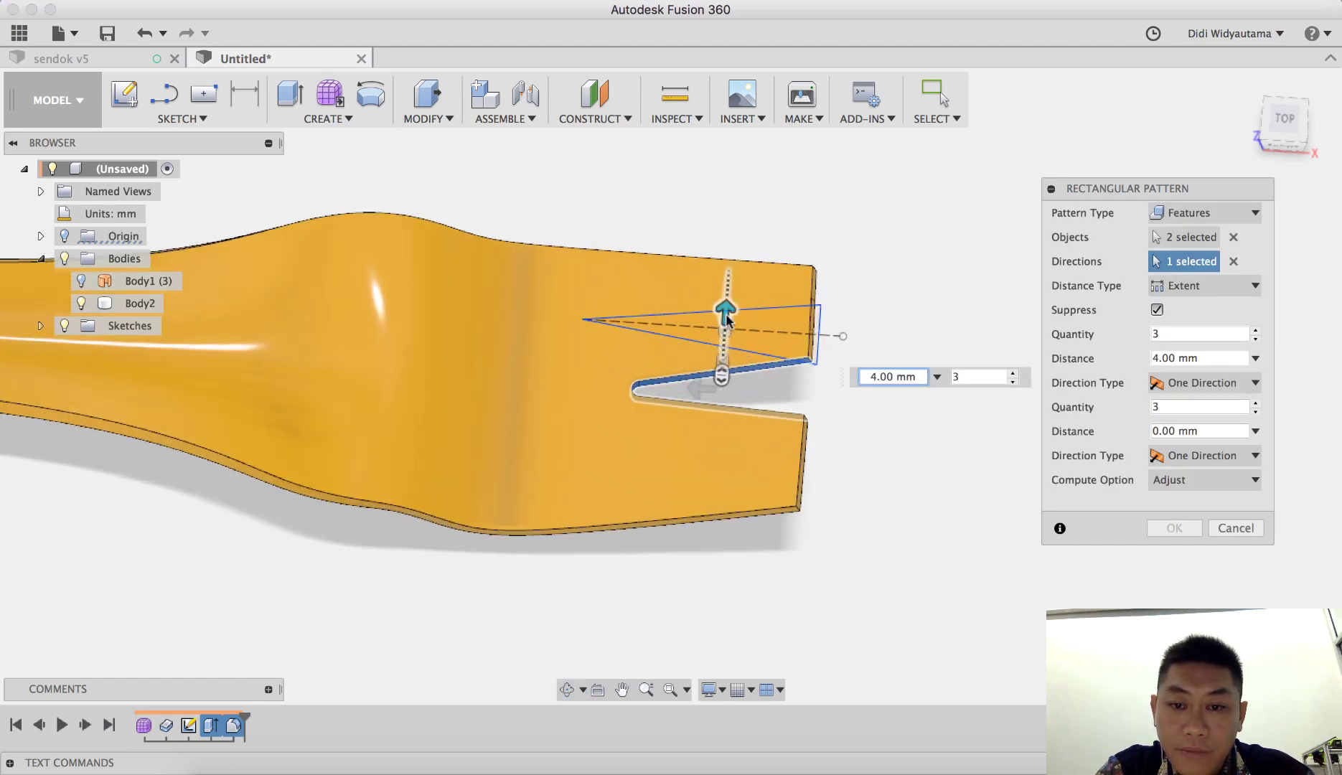
{"action": "key", "text": "Tab"}
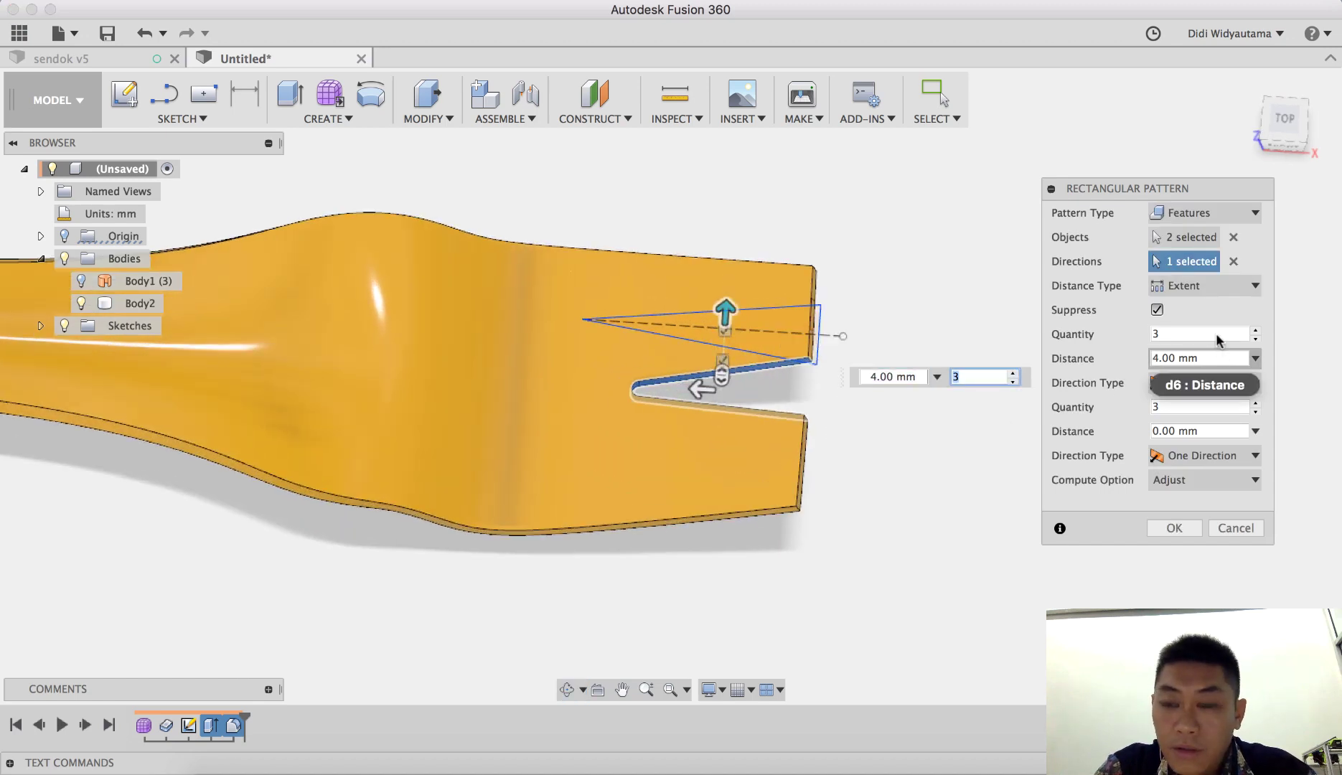
Make the pattern's first direction Symmetric and set the second direction's quantity to 1.
{"action": "left_click", "coordinate": [1229, 386]}
{"action": "left_click", "coordinate": [1222, 423]}
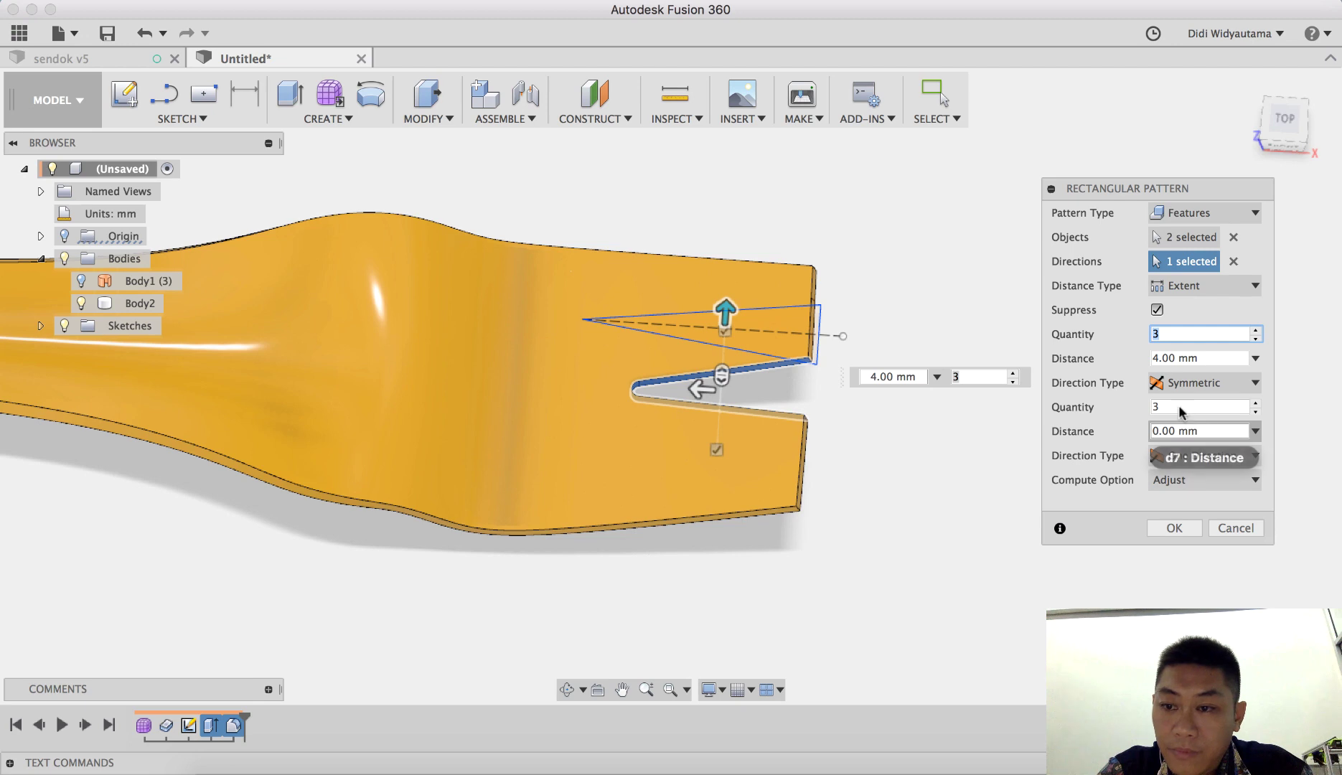
{"action": "left_click_drag", "start_coordinate": [1178, 410], "coordinate": [1081, 414]}
{"action": "type", "text": "1"}
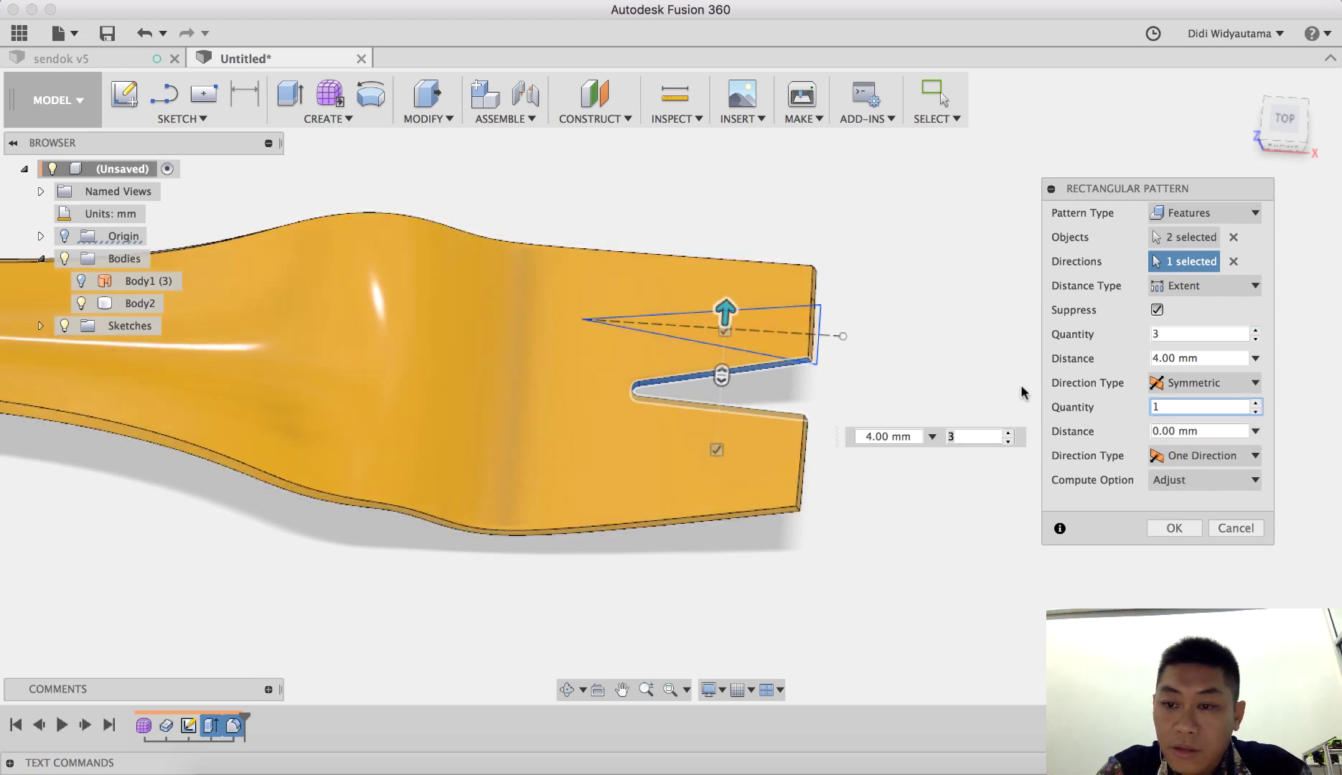
Increase the pattern distance across the fork to 5 mm and create the pattern of three gaps.
{"action": "mouse_move", "coordinate": [866, 380]}
{"action": "middle_mouse_down", "text": "shift"}
{"action": "mouse_move", "coordinate": [877, 404]}
{"action": "mouse_move", "coordinate": [868, 379]}
{"action": "middle_mouse_up", "text": "shift"}
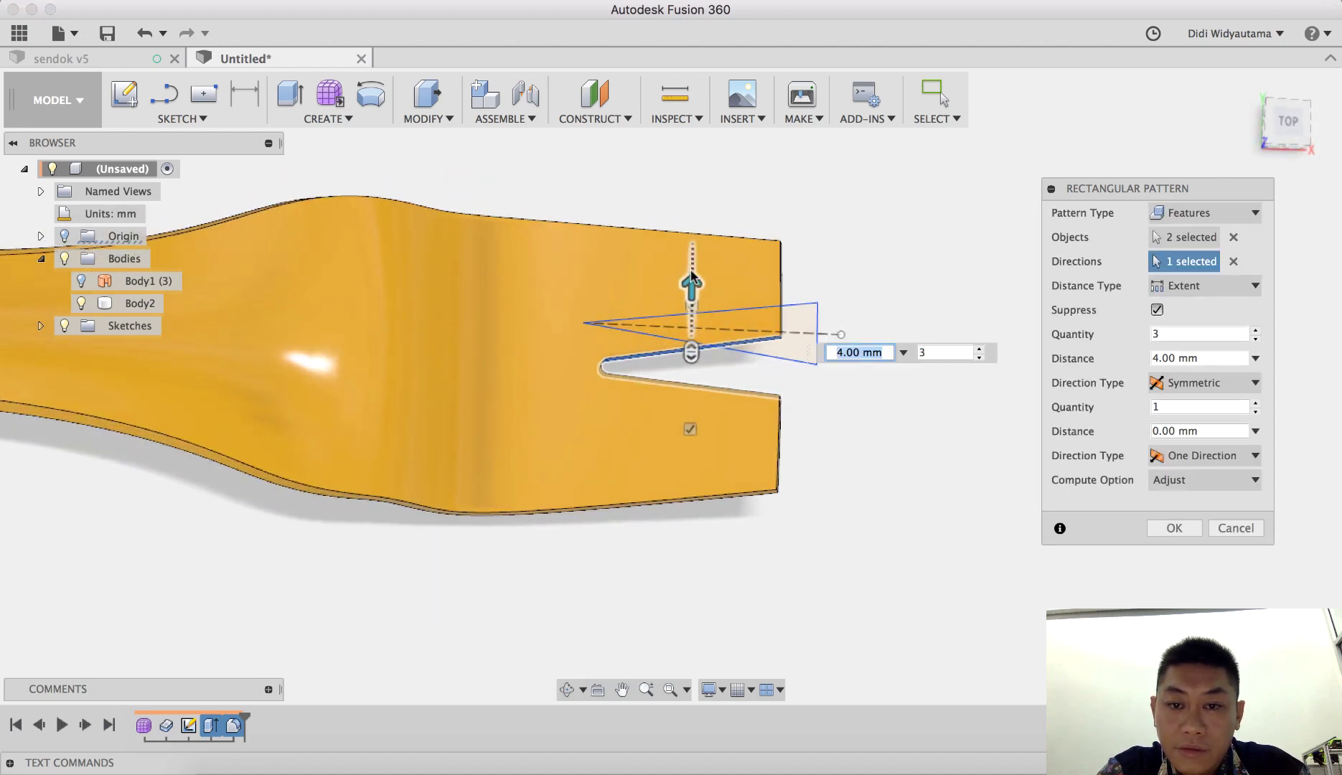
{"action": "left_click_drag", "start_coordinate": [692, 278], "coordinate": [692, 287]}
{"action": "key", "text": "Tab"}
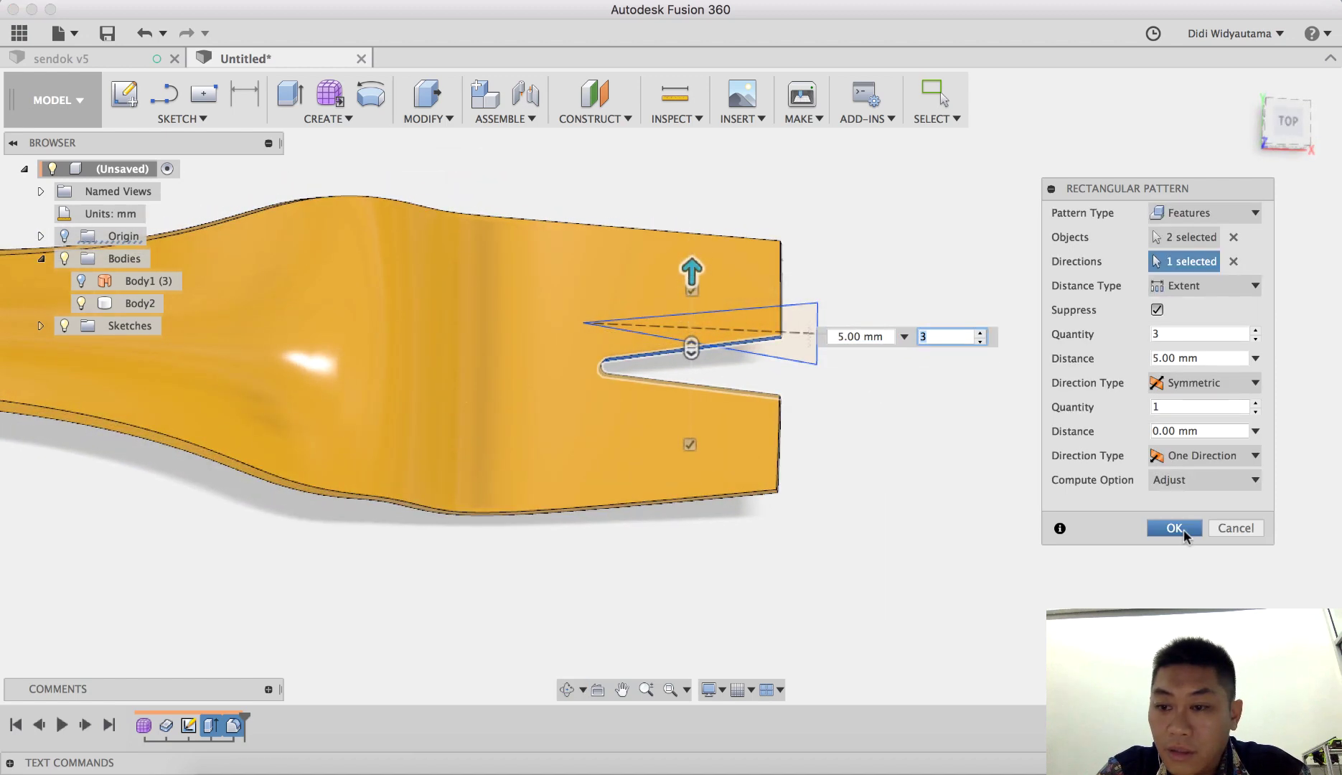
{"action": "key", "text": "Return"}
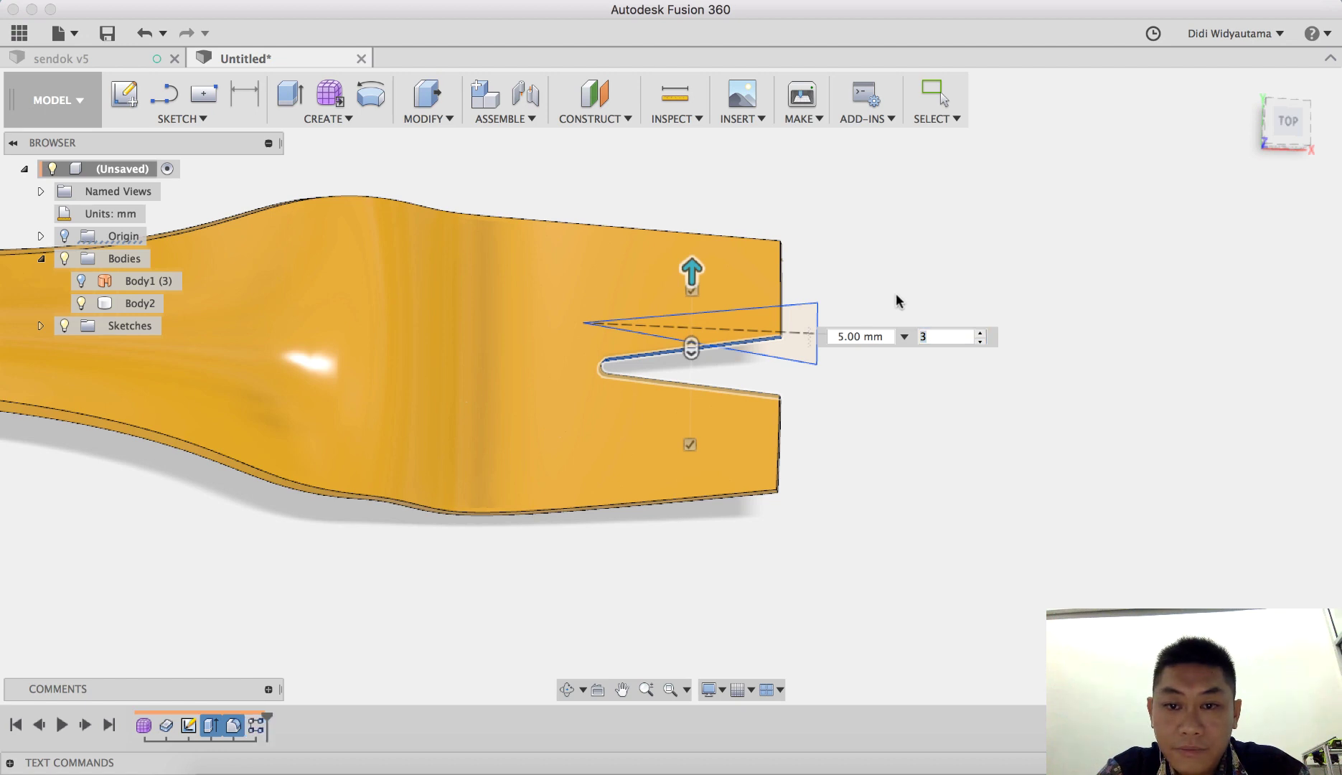
{"action": "scroll", "coordinate": [1026, 394], "scroll_direction": "down", "scroll_amount": 3}
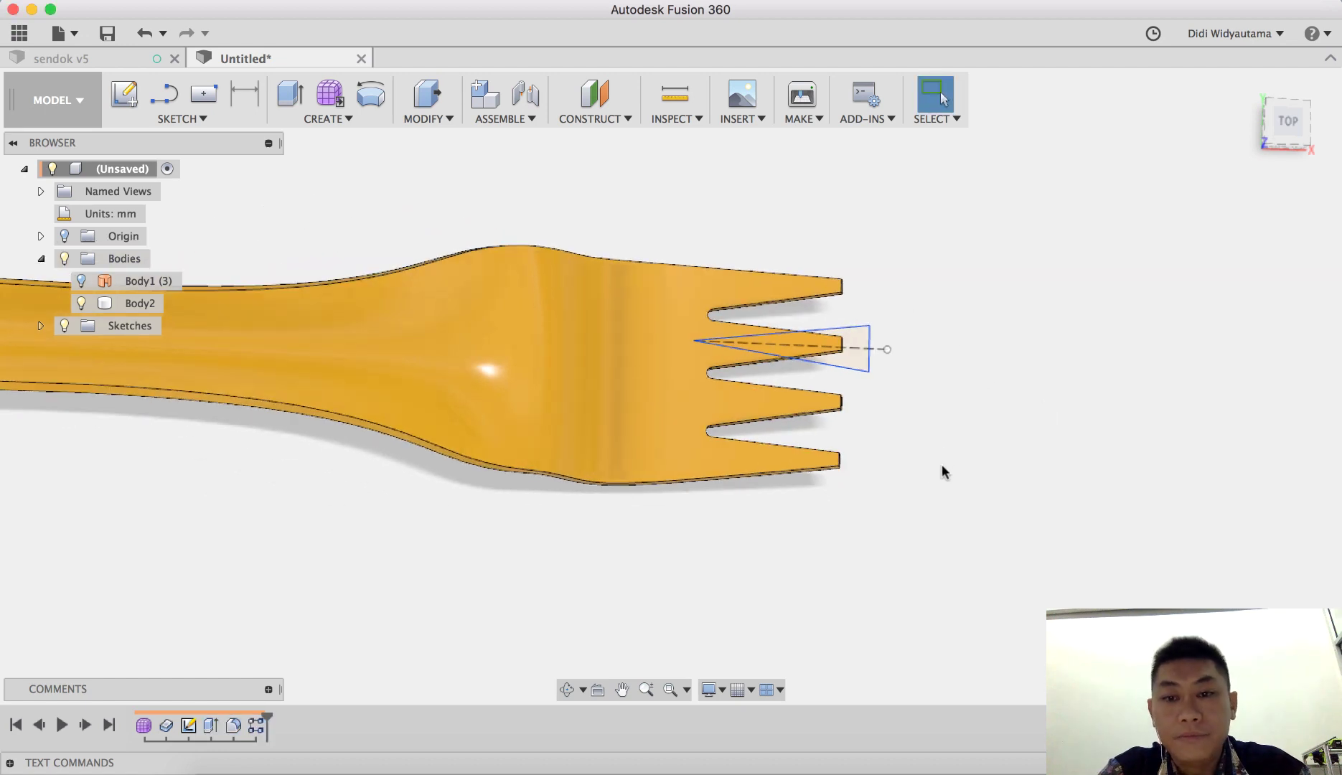
Examine the spoon-fork from above and from several angles, checking the tines and the neck where the handle widens into the fork.
{"action": "middle_click_drag", "start_coordinate": [940, 470], "coordinate": [955, 435], "text": "shift"}
{"action": "scroll", "coordinate": [952, 435], "scroll_direction": "down", "scroll_amount": 4}
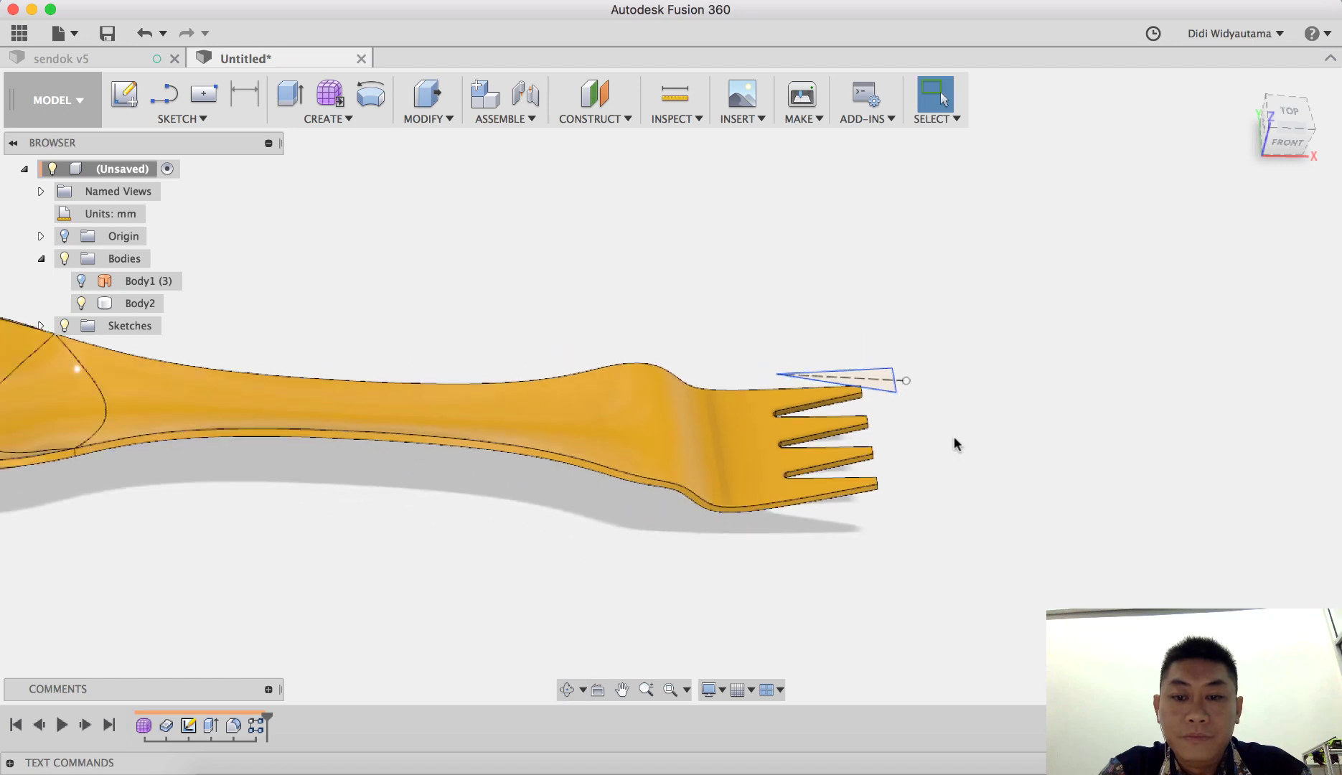
{"action": "middle_click_drag", "start_coordinate": [834, 495], "coordinate": [1004, 432]}
{"action": "middle_click_drag", "start_coordinate": [657, 509], "coordinate": [542, 500], "text": "shift"}
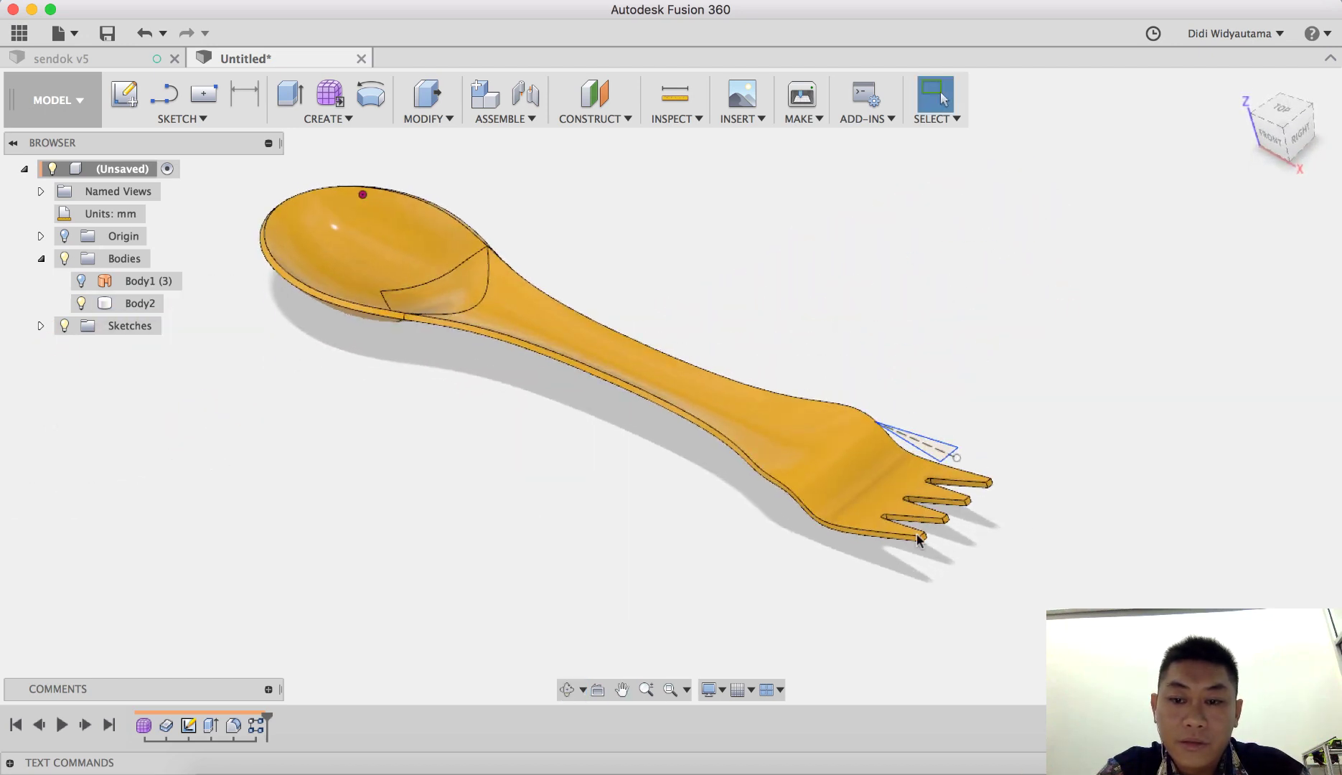
{"action": "scroll", "coordinate": [913, 526], "scroll_direction": "up", "scroll_amount": 3}
{"action": "middle_click_drag", "start_coordinate": [1025, 459], "coordinate": [740, 572], "text": "shift"}
{"action": "scroll", "coordinate": [1069, 433], "scroll_direction": "down", "scroll_amount": 5}
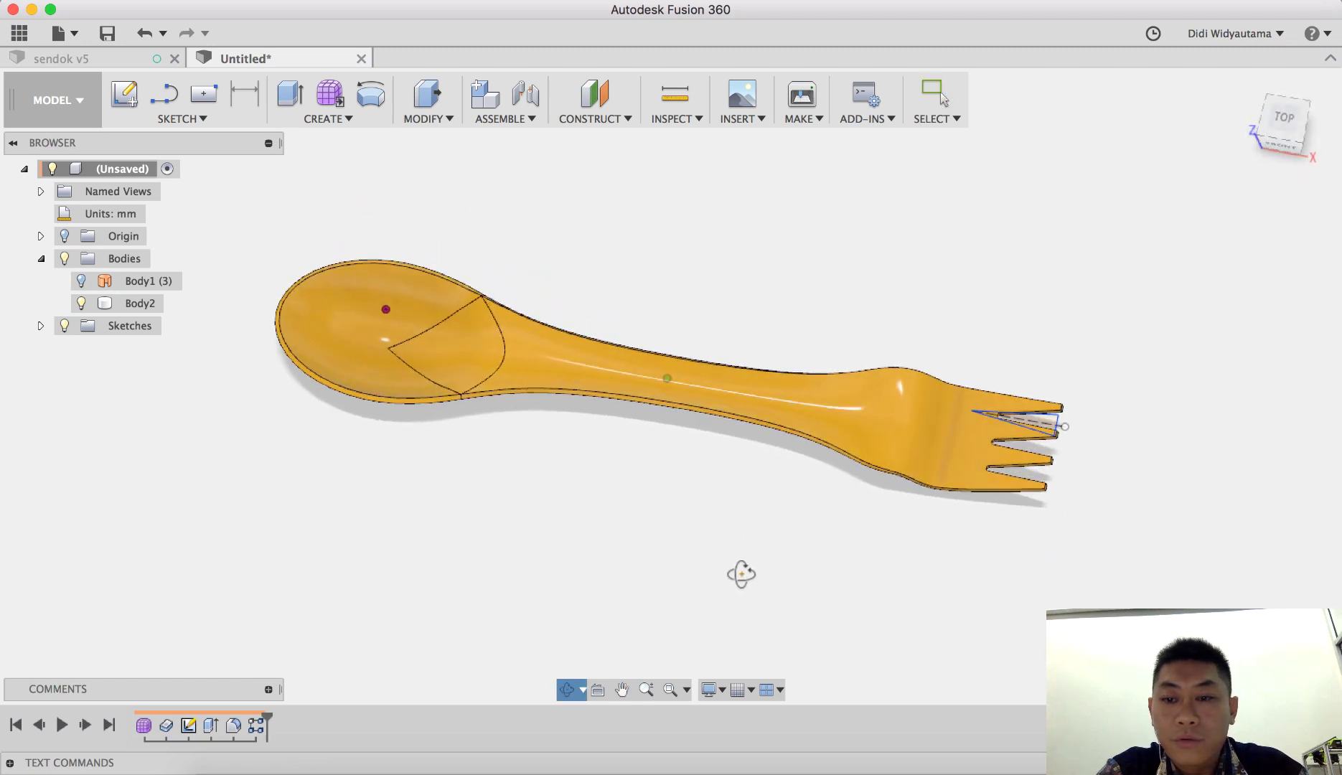
{"action": "left_click", "coordinate": [1287, 127]}
{"action": "scroll", "coordinate": [923, 598], "scroll_direction": "up", "scroll_amount": 3}
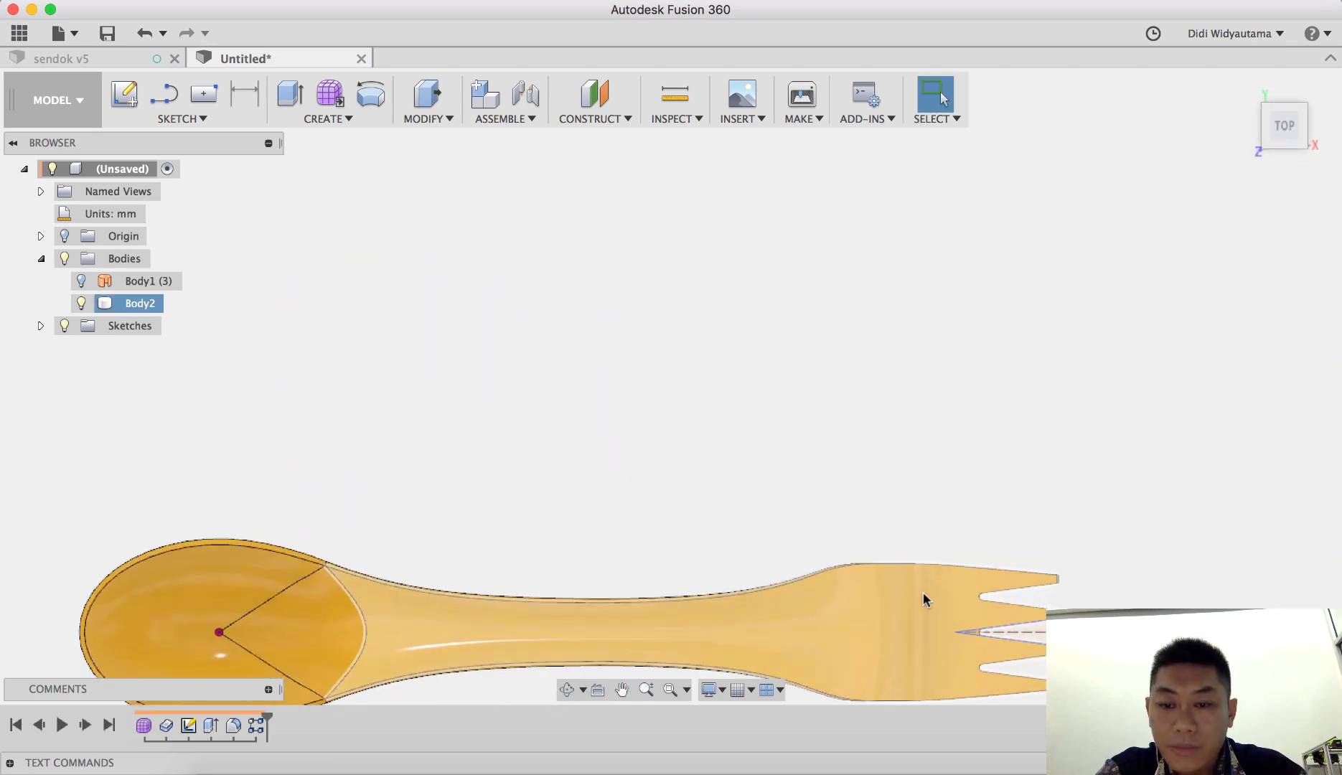
{"action": "middle_click_drag", "start_coordinate": [923, 598], "coordinate": [874, 358]}
{"action": "scroll", "coordinate": [881, 462], "scroll_direction": "up", "scroll_amount": 2}
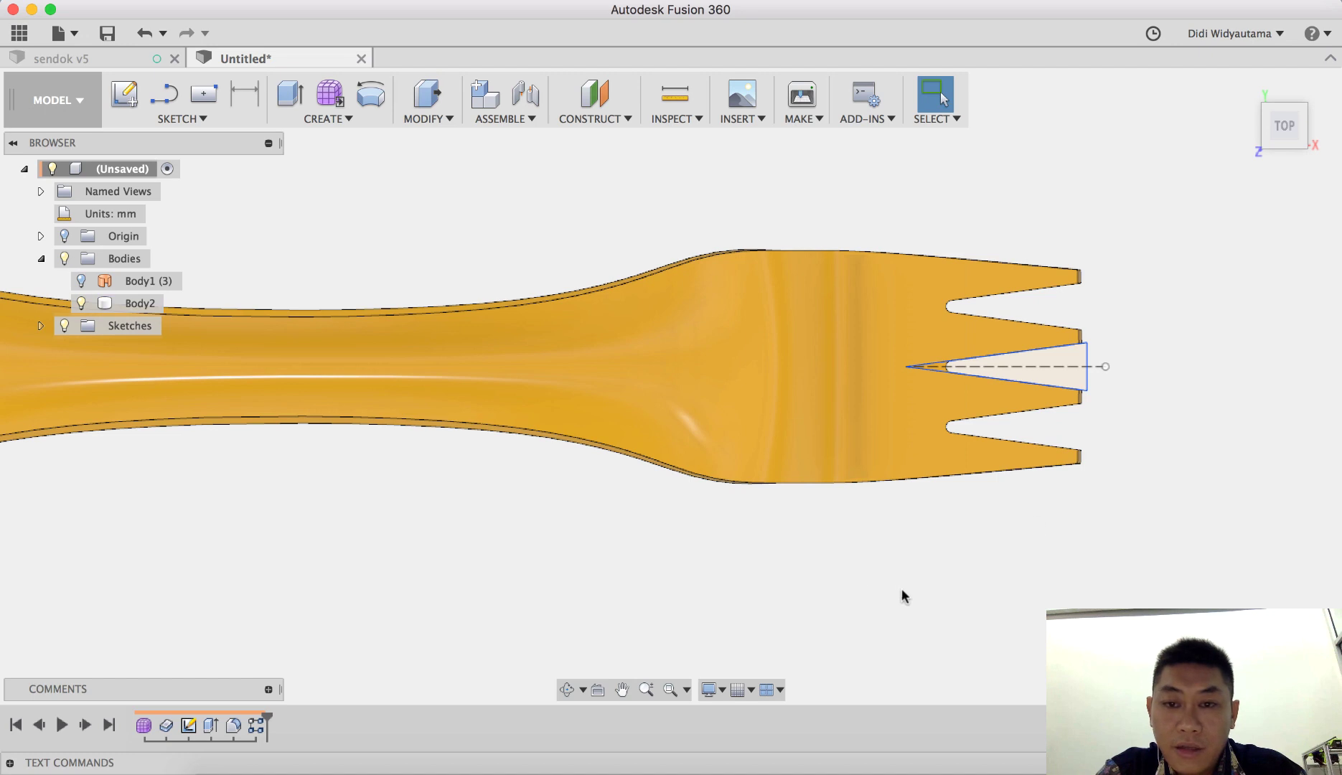
{"action": "middle_click_drag", "start_coordinate": [898, 592], "coordinate": [894, 495], "text": "shift"}
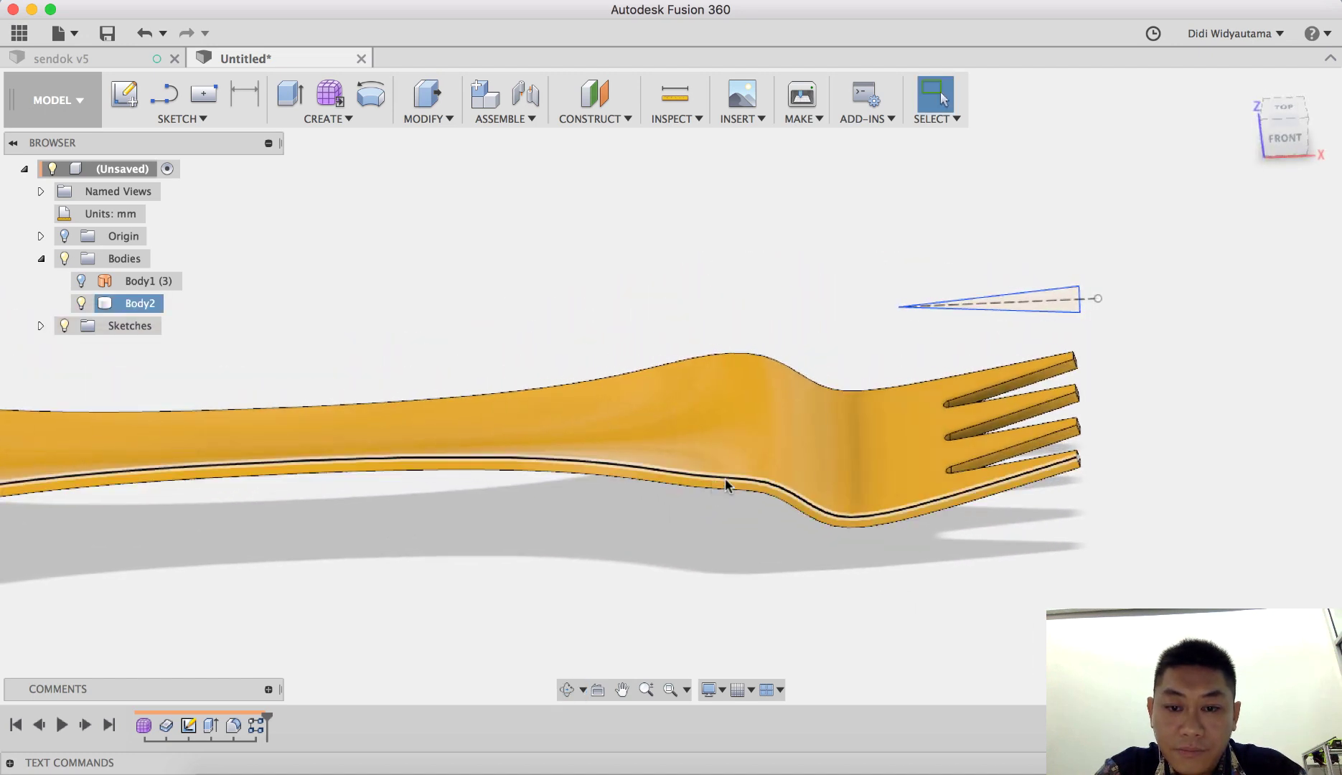
{"action": "scroll", "coordinate": [719, 485], "scroll_direction": "up", "scroll_amount": 3}
{"action": "middle_click_drag", "start_coordinate": [720, 485], "coordinate": [702, 365], "text": "shift"}
{"action": "middle_click_drag", "start_coordinate": [703, 418], "coordinate": [749, 545], "text": "shift"}
{"action": "scroll", "coordinate": [602, 416], "scroll_direction": "down", "scroll_amount": 2}
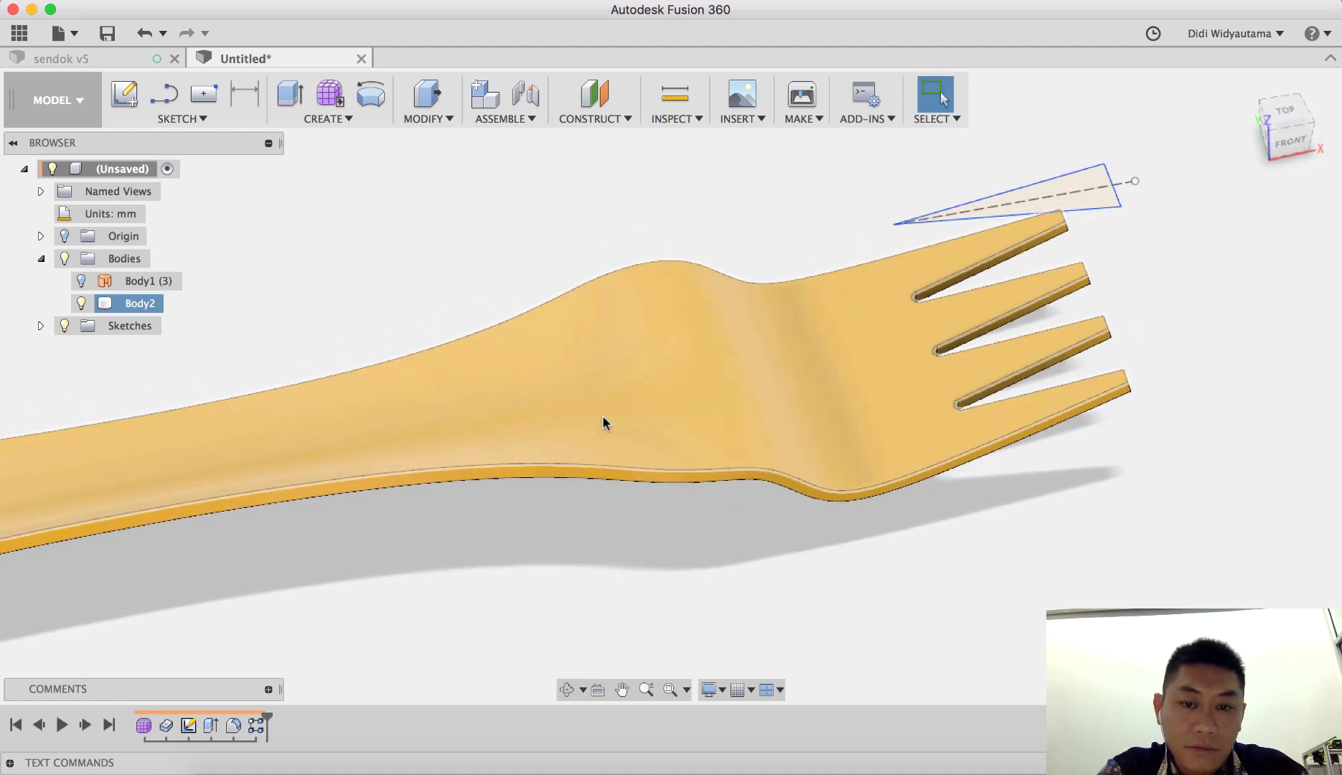
{"action": "middle_click_drag", "start_coordinate": [602, 416], "coordinate": [669, 365]}
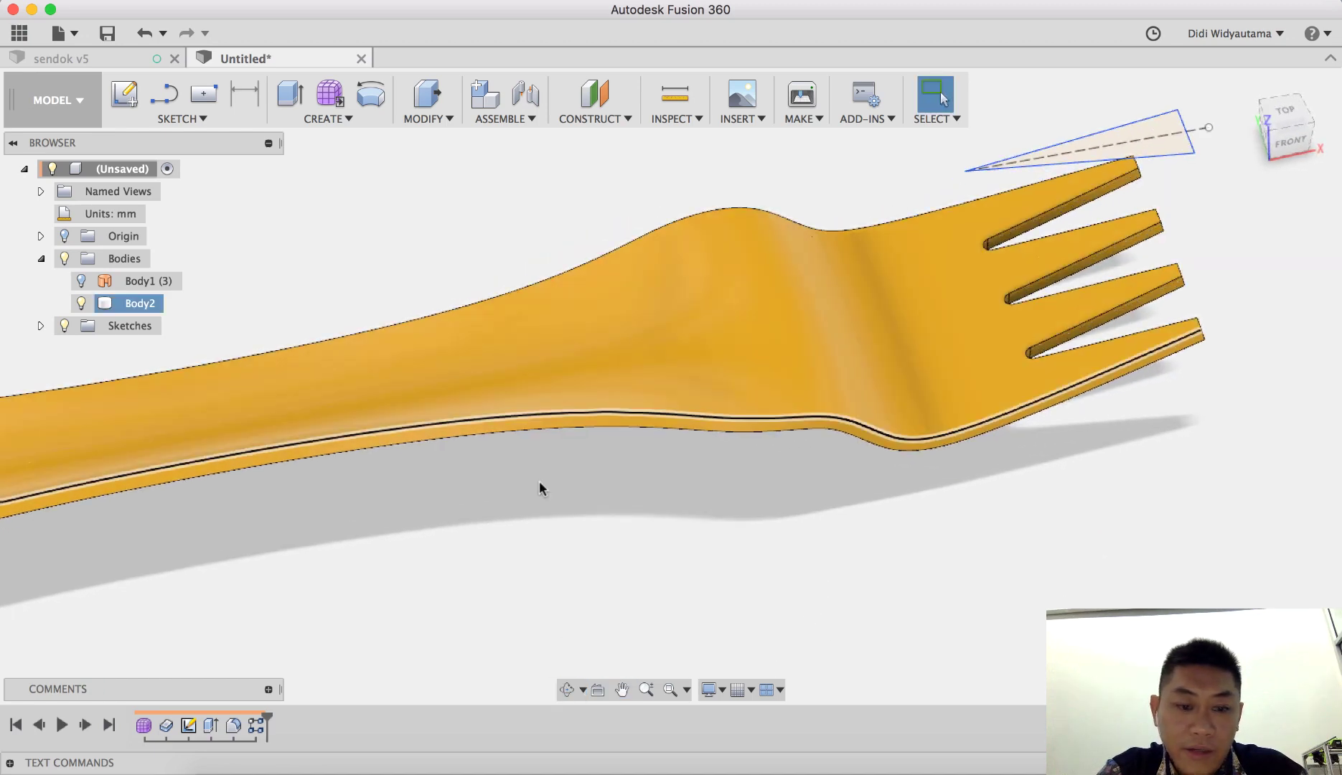
Reopen the base T-Spline form feature for editing.
{"action": "left_click", "coordinate": [325, 610]}
{"action": "middle_click_drag", "start_coordinate": [483, 548], "coordinate": [602, 528]}
{"action": "scroll", "coordinate": [600, 551], "scroll_direction": "down", "scroll_amount": 1}
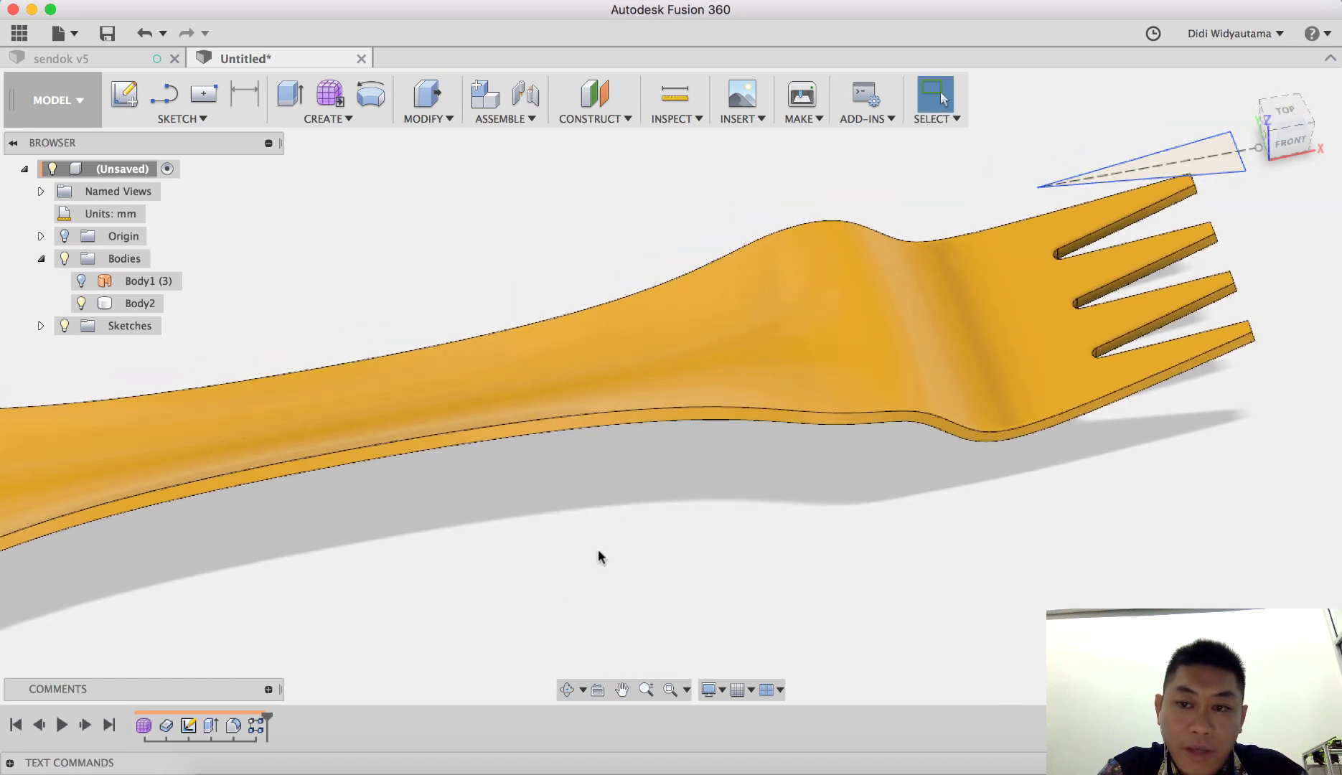
{"action": "right_click", "coordinate": [146, 731]}
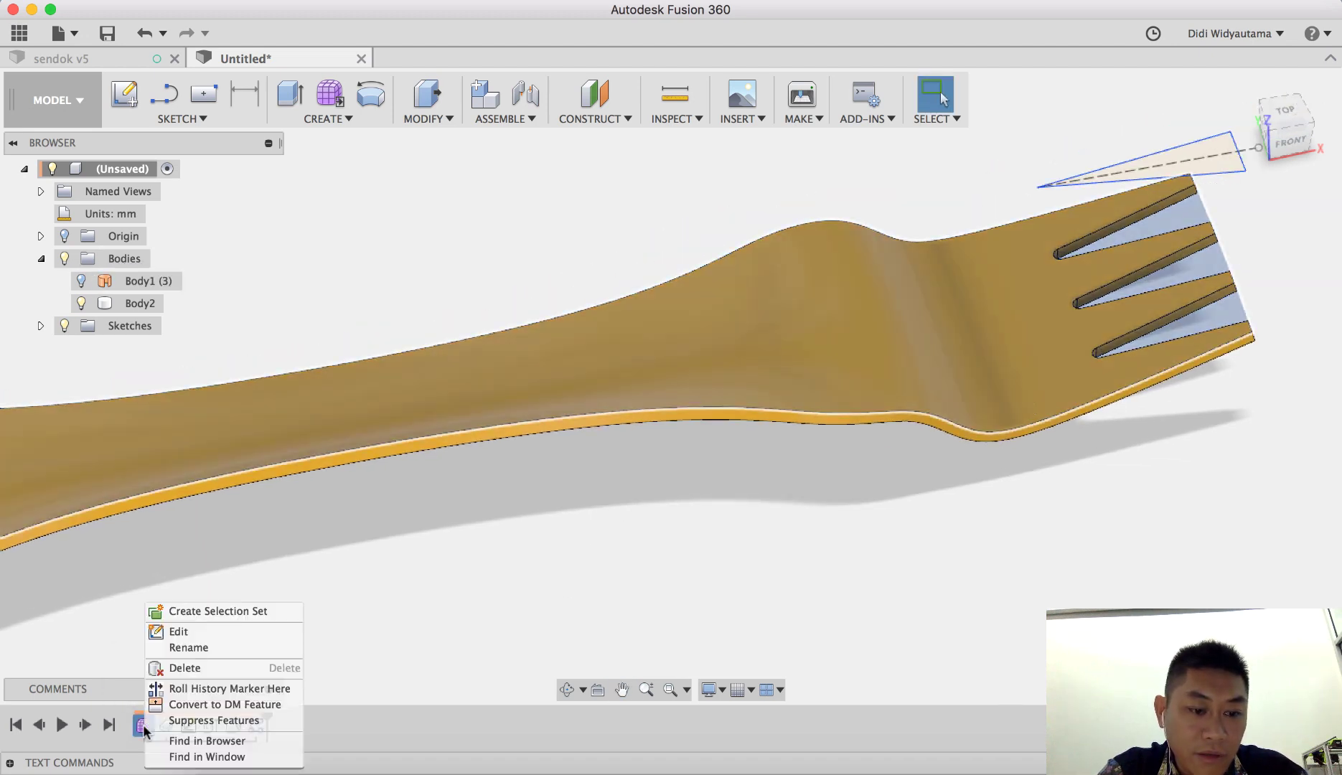
{"action": "left_click", "coordinate": [179, 633]}
{"action": "left_click", "coordinate": [792, 418]}
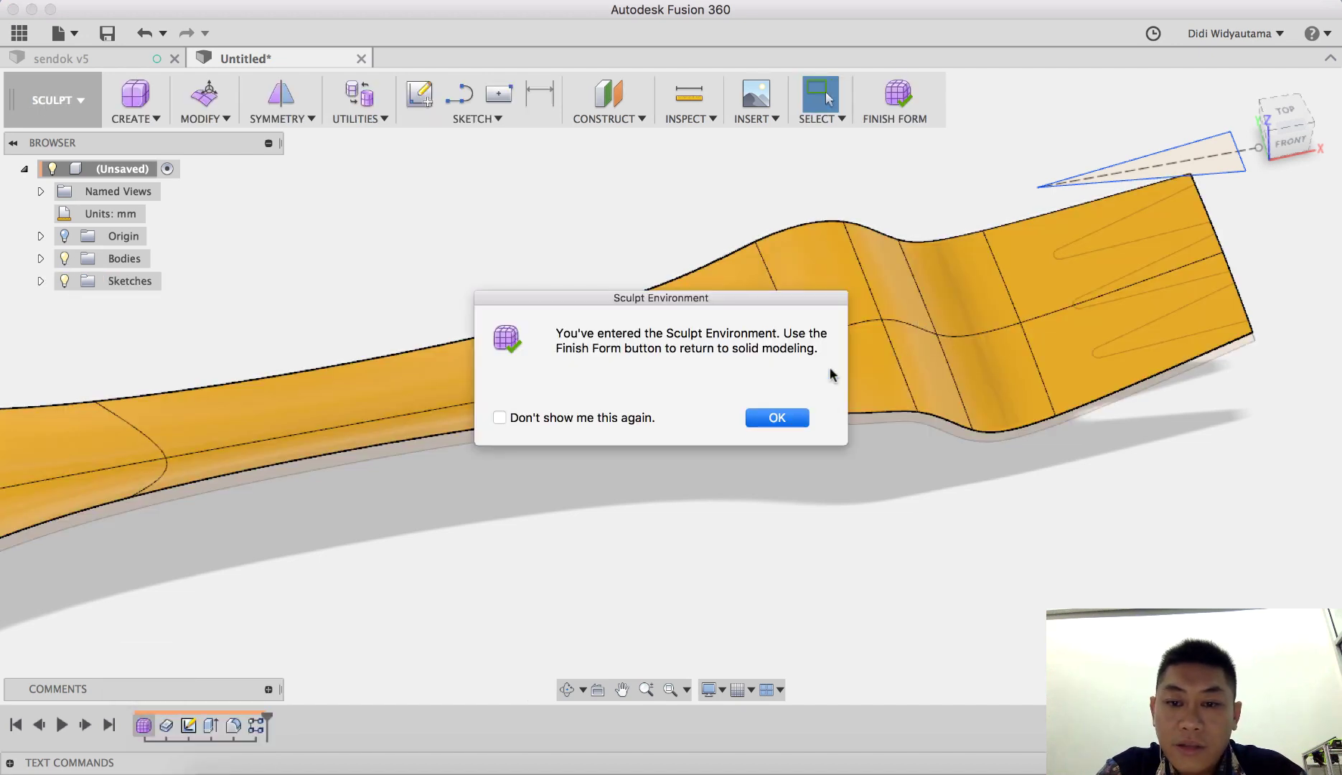
Scale the two symmetric outer edges at the fork's shoulder by 0.80 across the width with Edit Form.
{"action": "left_click", "coordinate": [1282, 117]}
{"action": "middle_click_drag", "start_coordinate": [875, 407], "coordinate": [842, 220]}
{"action": "scroll", "coordinate": [702, 373], "scroll_direction": "up", "scroll_amount": 5}
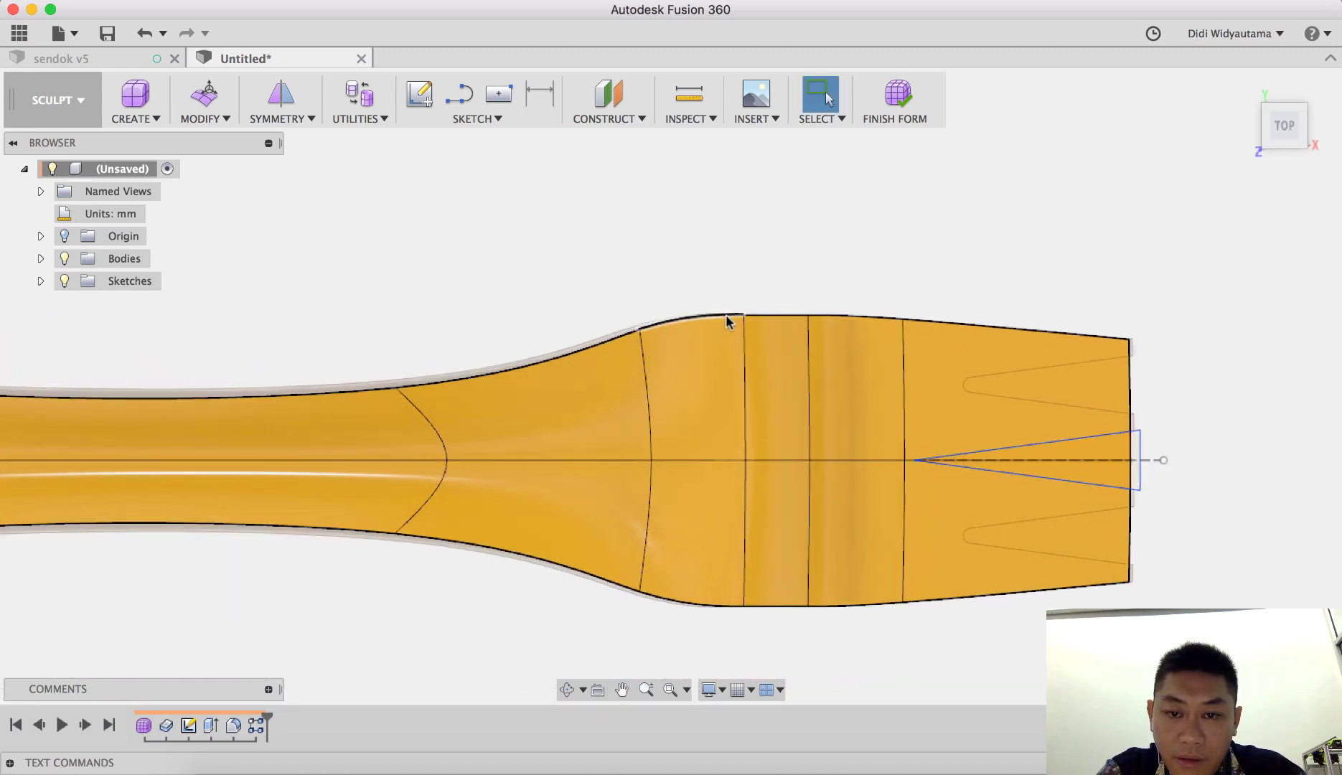
{"action": "left_click", "coordinate": [726, 319]}
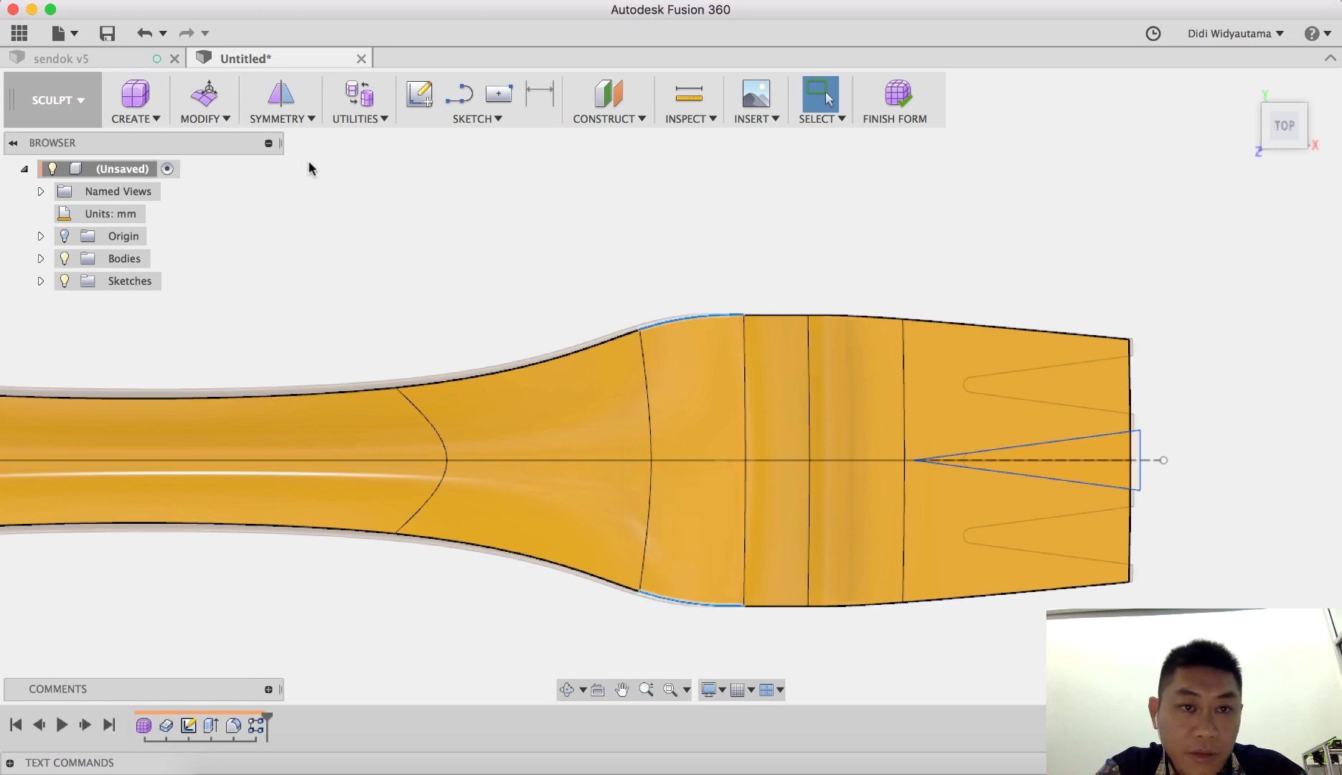
{"action": "left_click", "coordinate": [205, 93]}
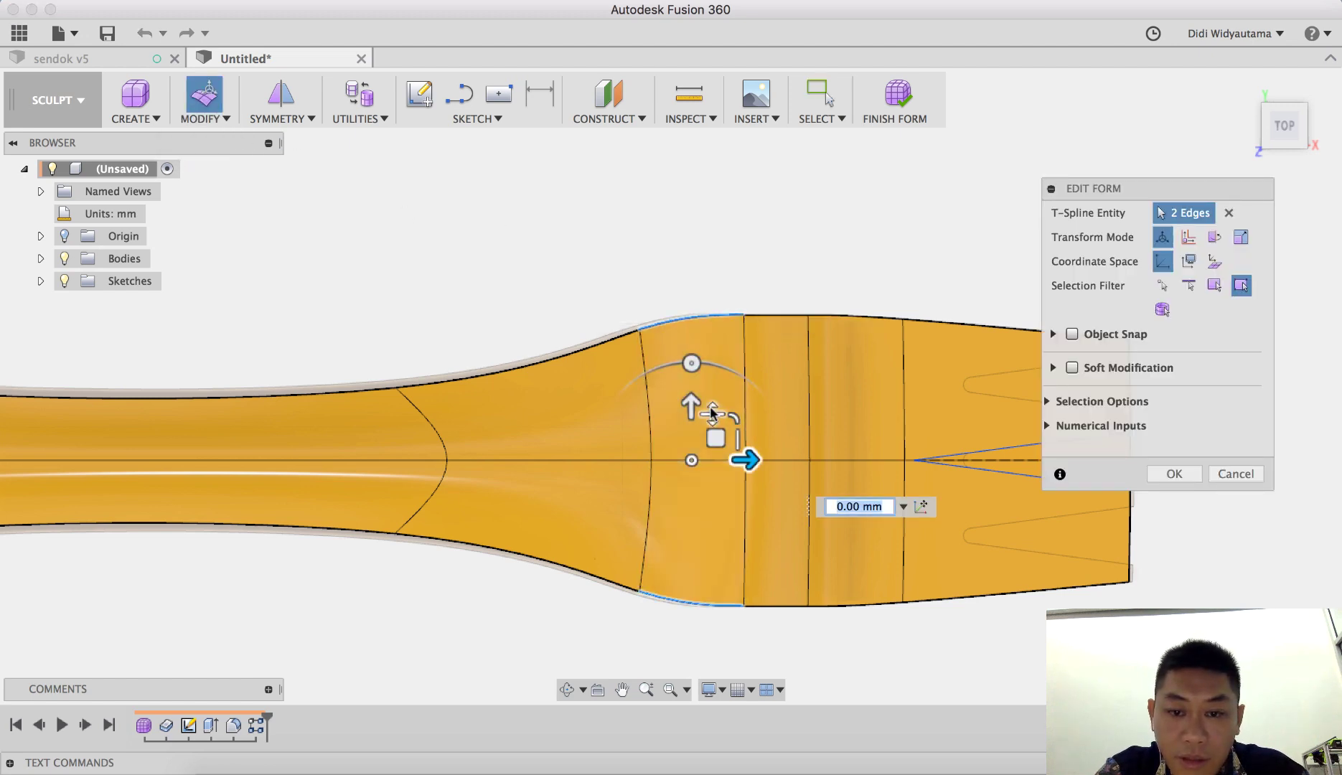
{"action": "left_click_drag", "start_coordinate": [712, 414], "coordinate": [708, 424]}
{"action": "key", "text": "BackSpace"}
{"action": "key", "text": "BackSpace"}
{"action": "key", "text": "BackSpace"}
{"action": "type", "text": "80"}
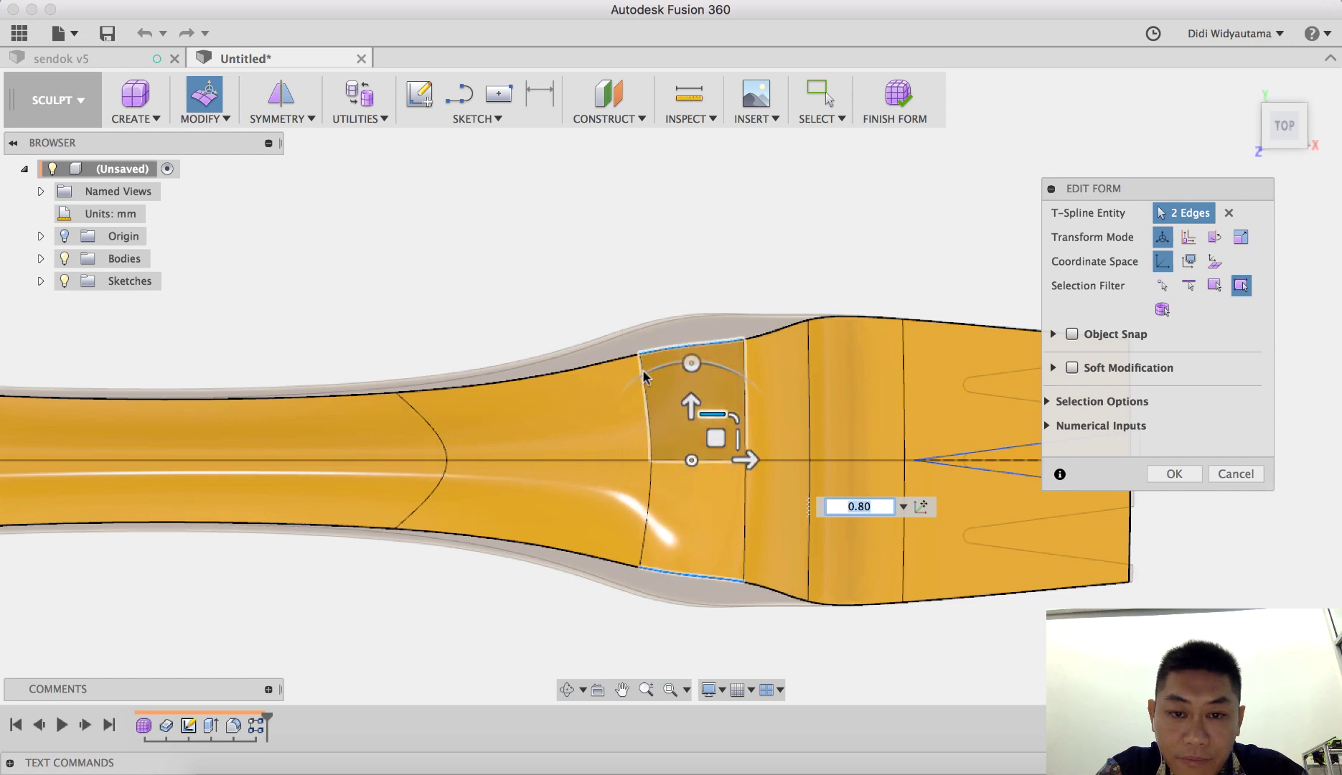
Scale the two opposite outer vertices at the handle end of the shoulder by about 0.784 across the width and accept the edit.
{"action": "left_click", "coordinate": [639, 353]}
{"action": "left_click", "coordinate": [639, 566], "text": "shift"}
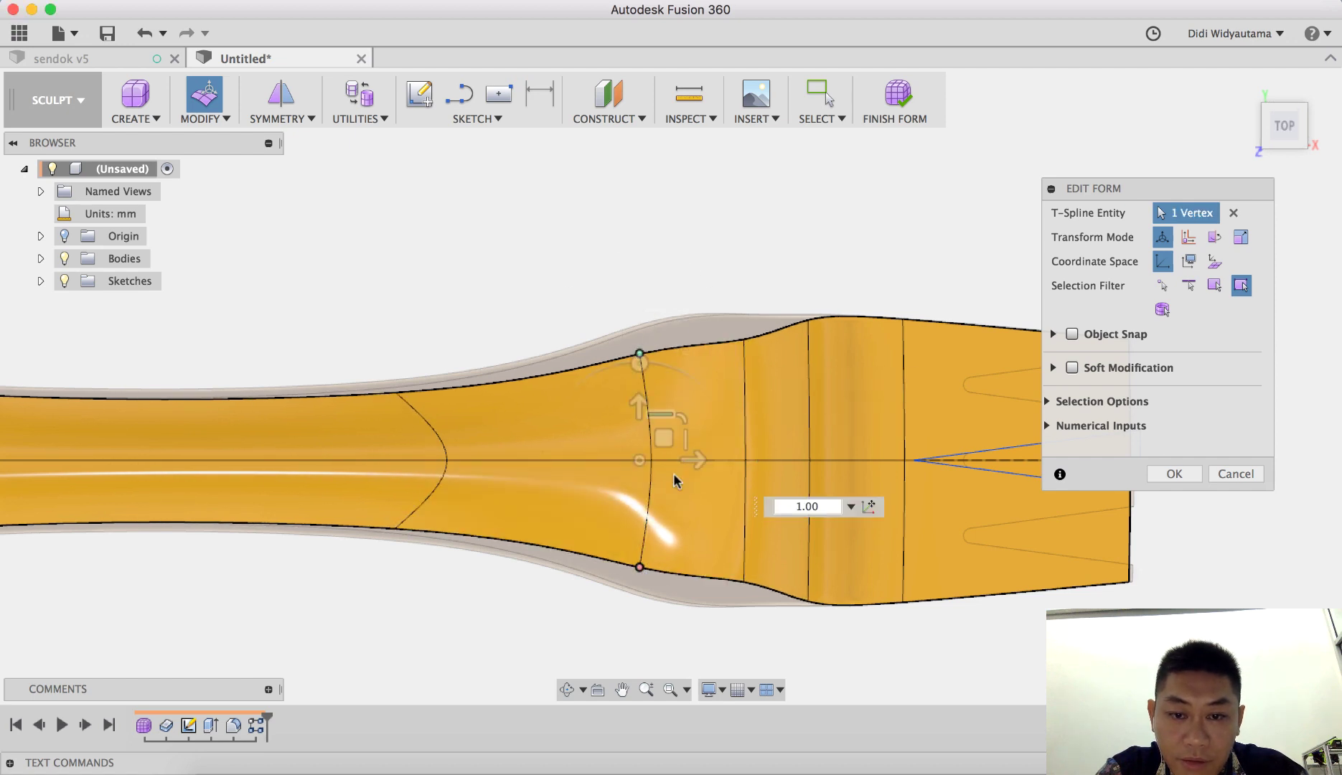
{"action": "left_click_drag", "start_coordinate": [660, 415], "coordinate": [660, 427]}
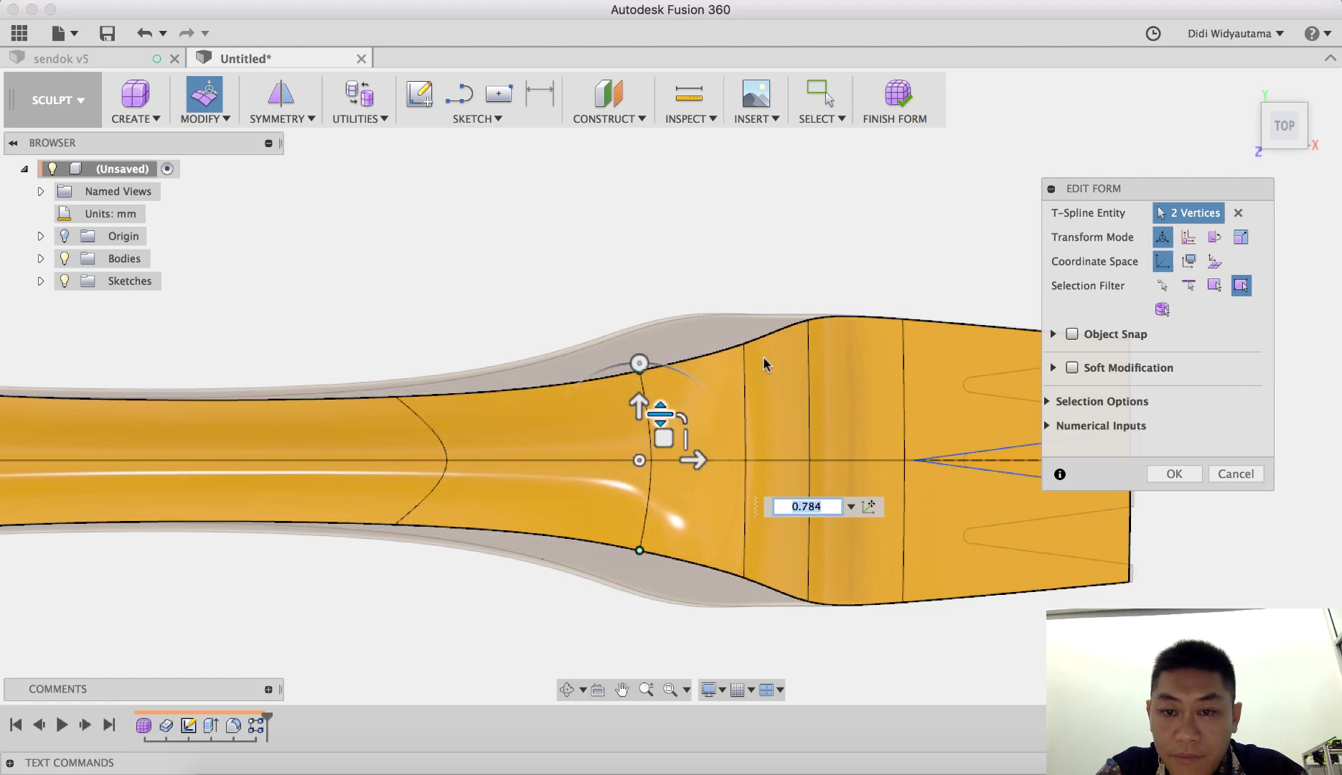
{"action": "scroll", "coordinate": [782, 359], "scroll_direction": "down", "scroll_amount": 3}
{"action": "middle_click_drag", "start_coordinate": [808, 272], "coordinate": [817, 302], "text": "shift"}
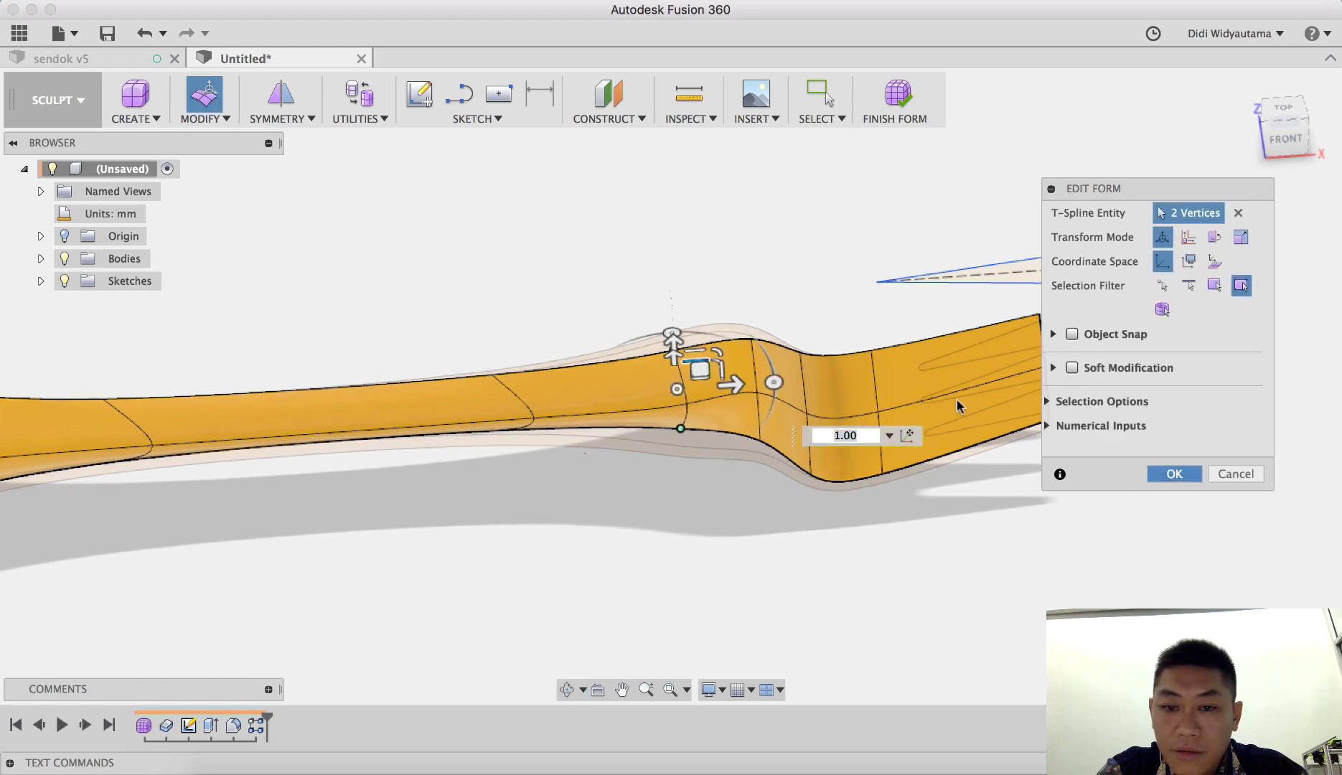
{"action": "key", "text": "Return"}
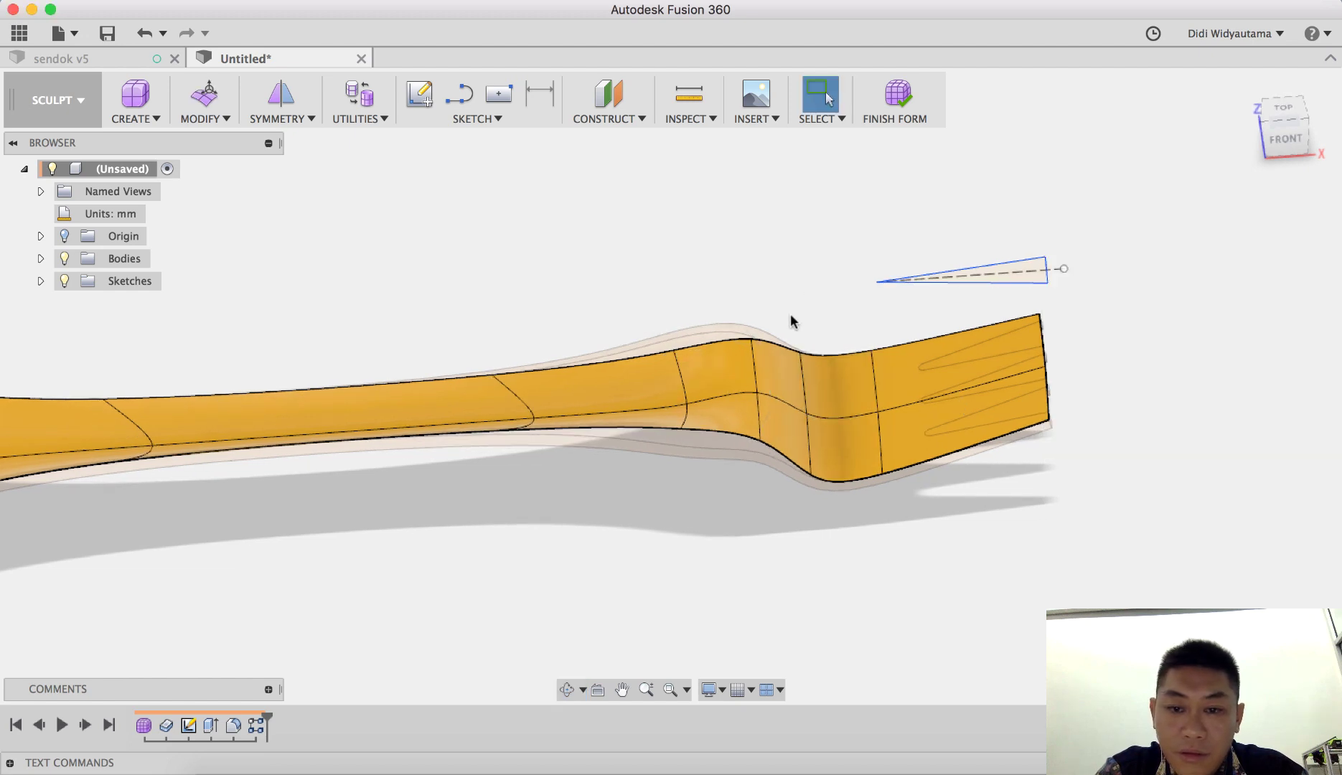
Move the centerline edge on the bend before the tines about 2 mm toward the handle and finish the form.
{"action": "left_click", "coordinate": [769, 402]}
{"action": "scroll", "coordinate": [832, 409], "scroll_direction": "up", "scroll_amount": 4}
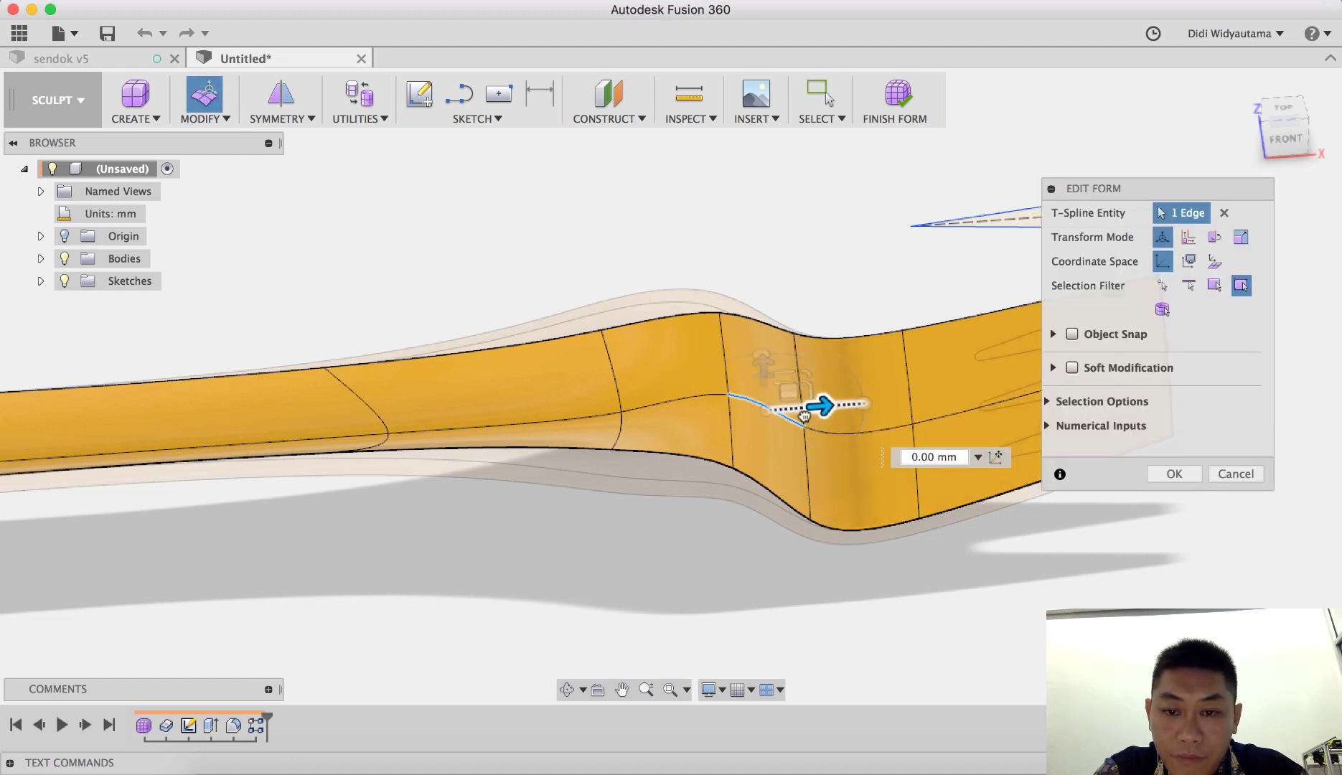
{"action": "left_click_drag", "start_coordinate": [804, 415], "coordinate": [803, 418]}
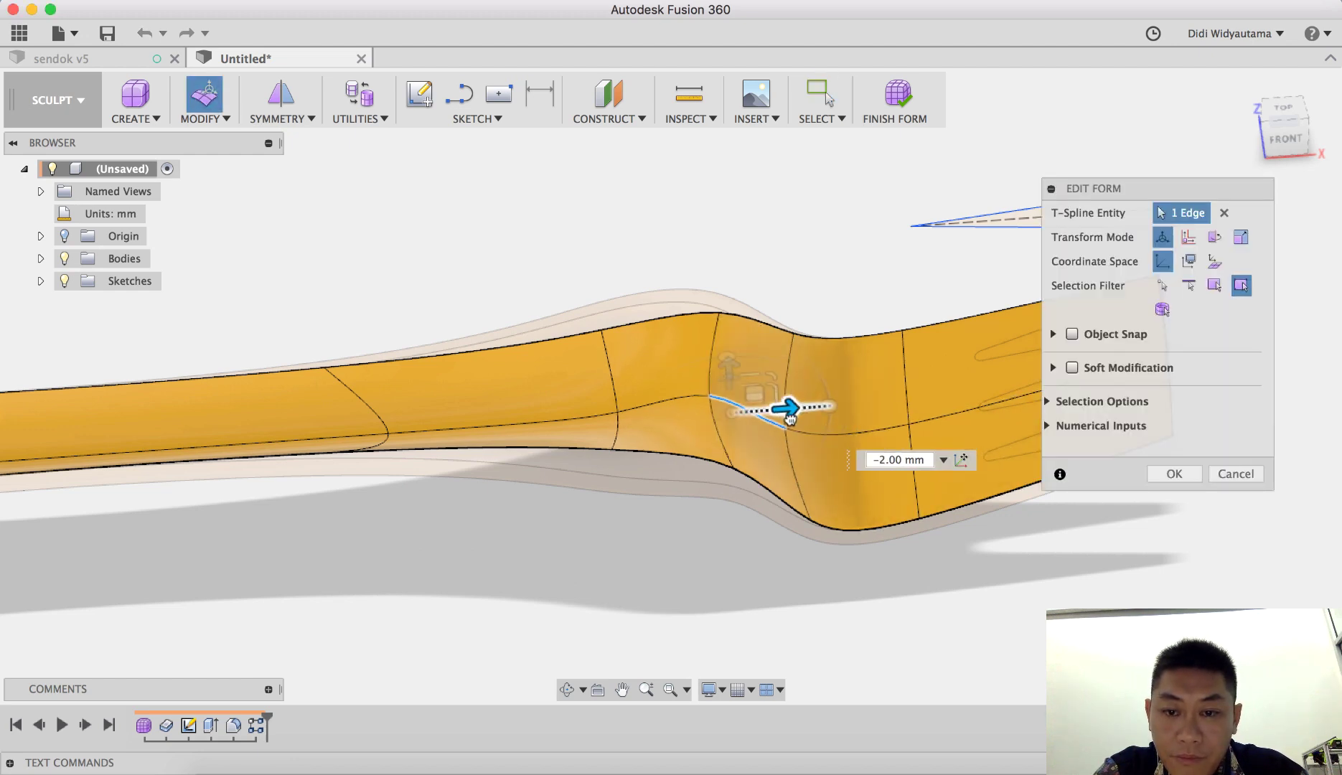
{"action": "middle_click_drag", "start_coordinate": [905, 519], "coordinate": [855, 520], "text": "shift"}
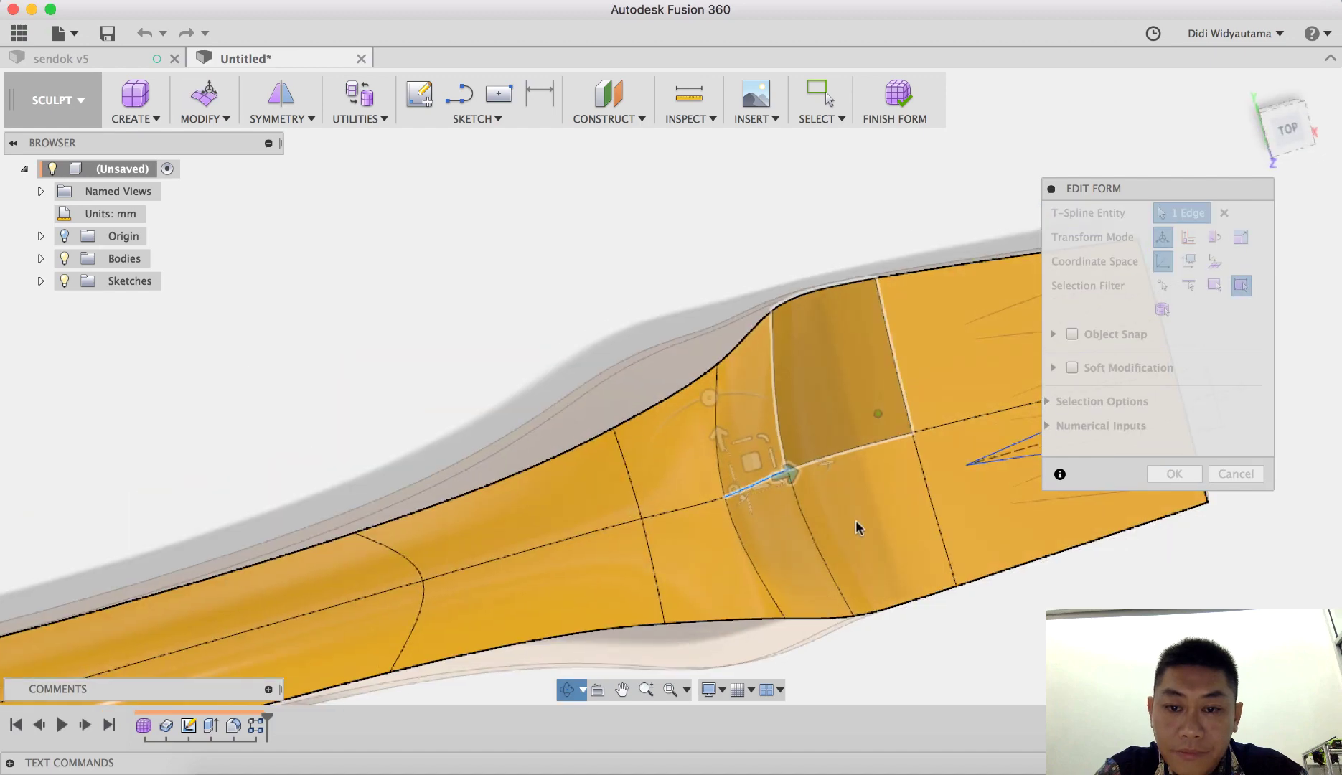
{"action": "middle_click_drag", "start_coordinate": [849, 406], "coordinate": [793, 382], "text": "shift"}
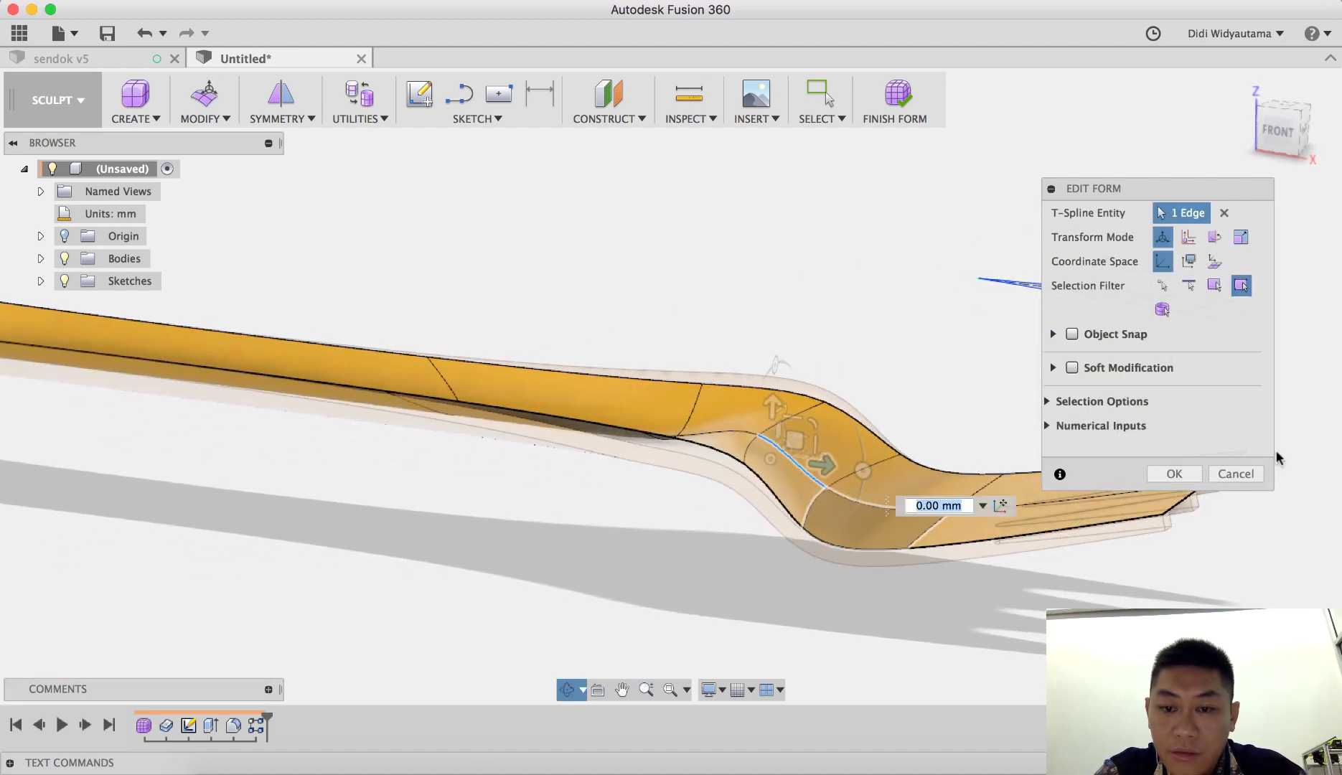
{"action": "left_click", "coordinate": [1184, 474]}
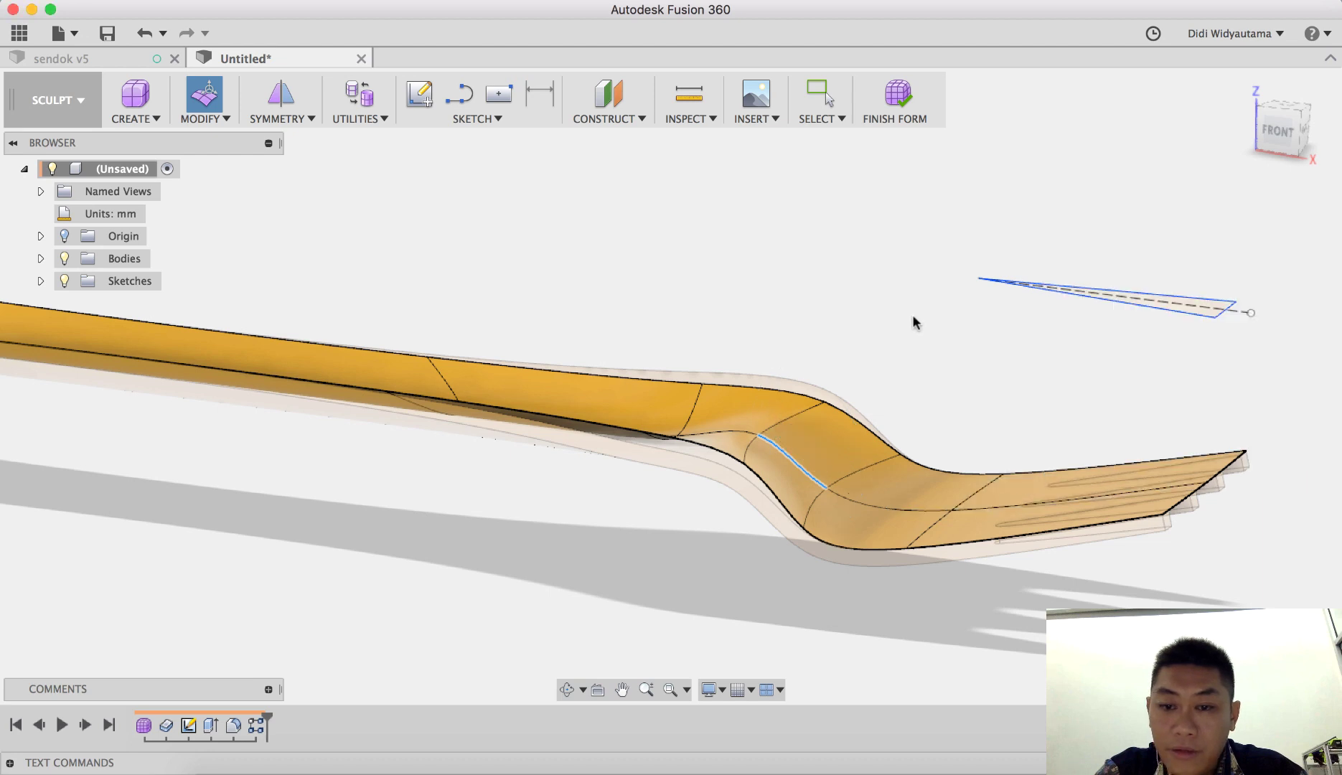
{"action": "left_click", "coordinate": [899, 92]}
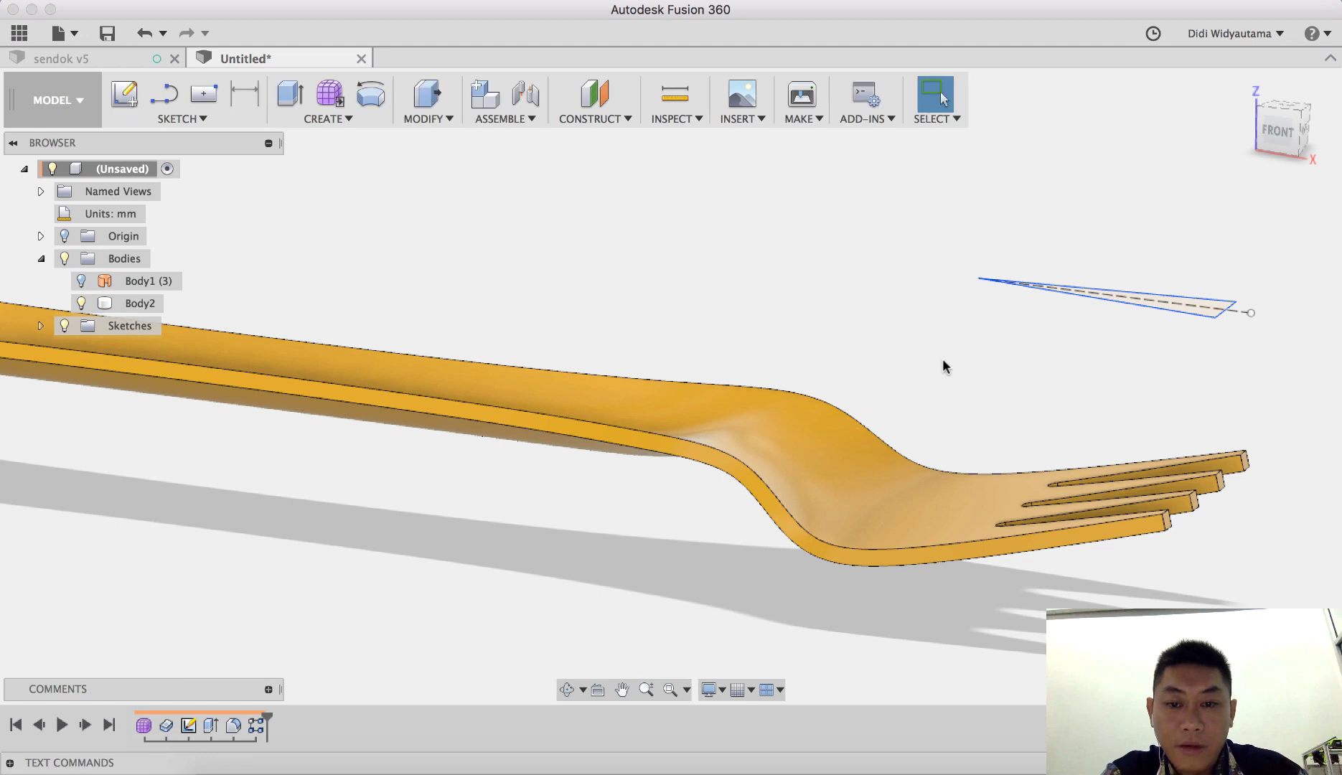
Fillet the eight vertical corner edges at the four tine tips with a 0.4 mm radius.
{"action": "middle_click_drag", "start_coordinate": [907, 351], "coordinate": [720, 432], "text": "shift"}
{"action": "scroll", "coordinate": [895, 423], "scroll_direction": "down", "scroll_amount": 3}
{"action": "scroll", "coordinate": [928, 479], "scroll_direction": "up", "scroll_amount": 4}
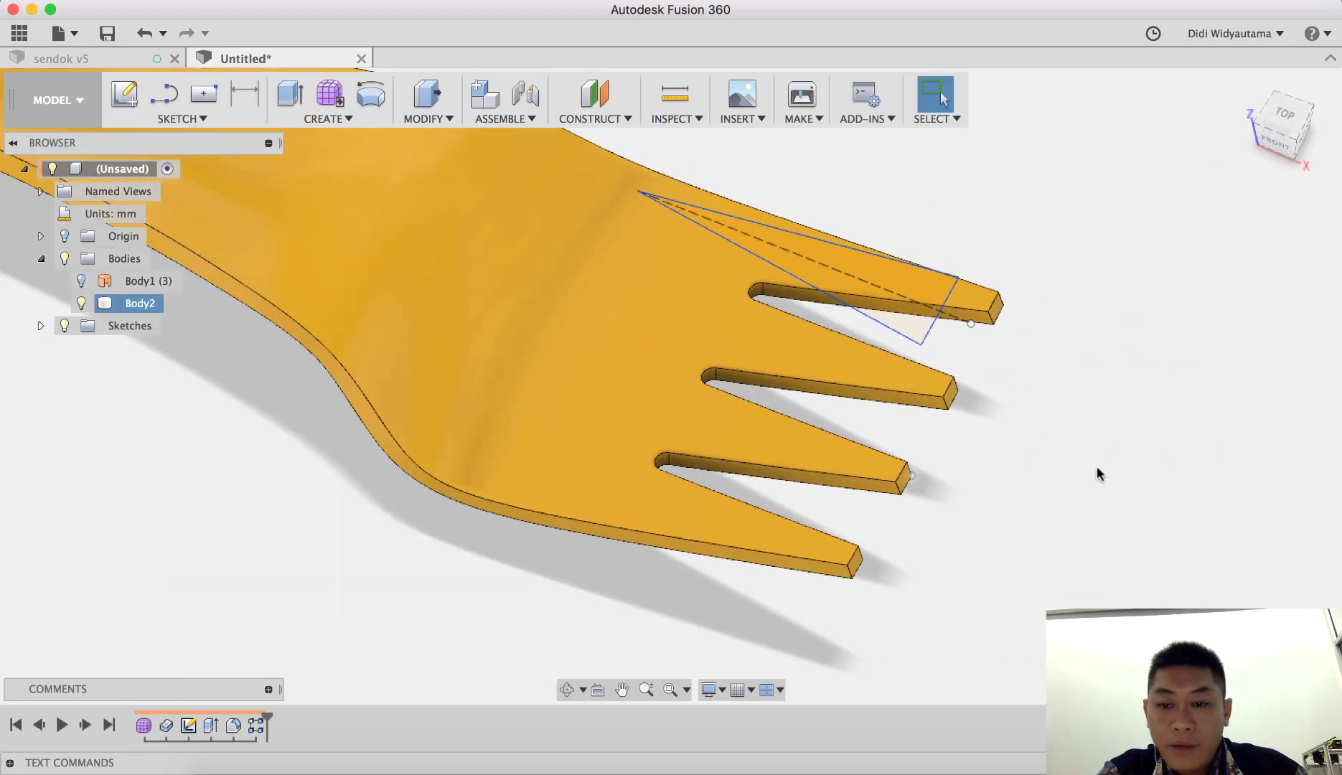
{"action": "middle_click_drag", "start_coordinate": [1098, 473], "coordinate": [1045, 488]}
{"action": "key", "text": "f"}
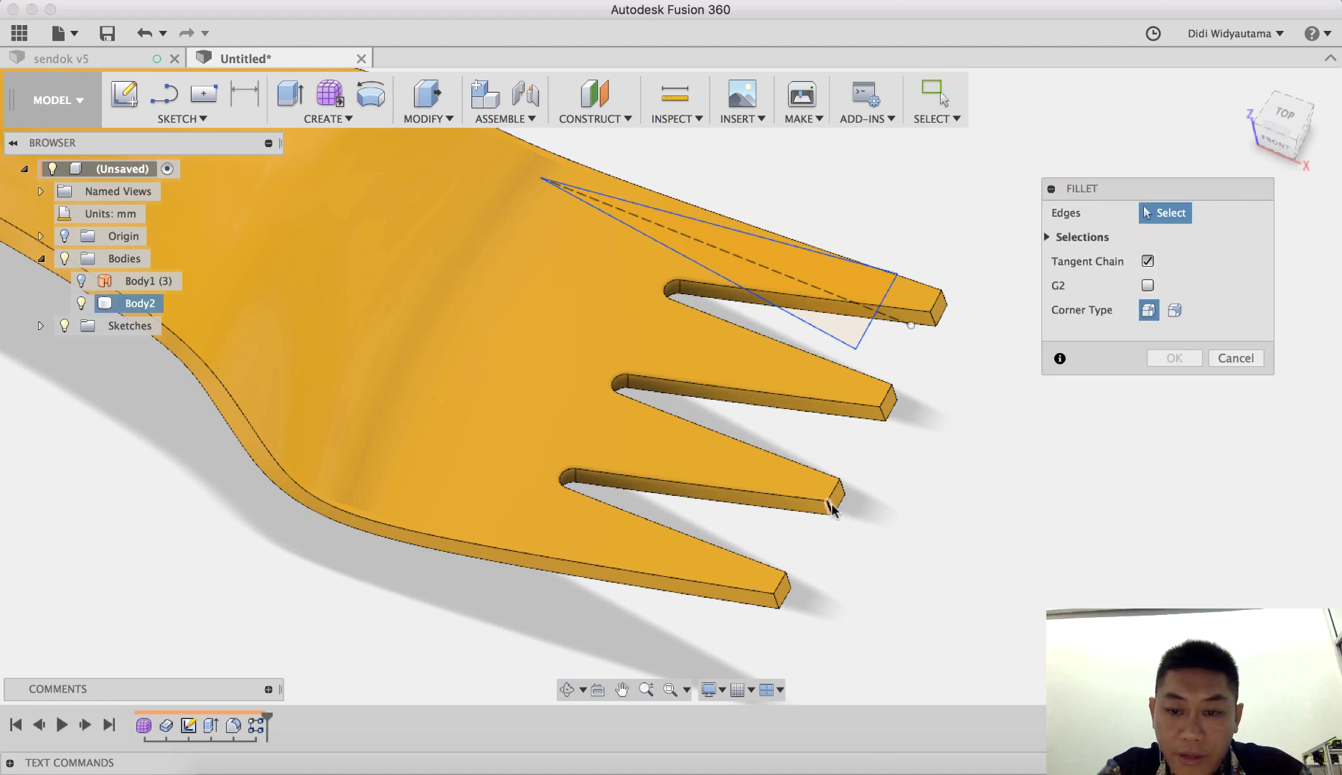
{"action": "left_click", "coordinate": [842, 495]}
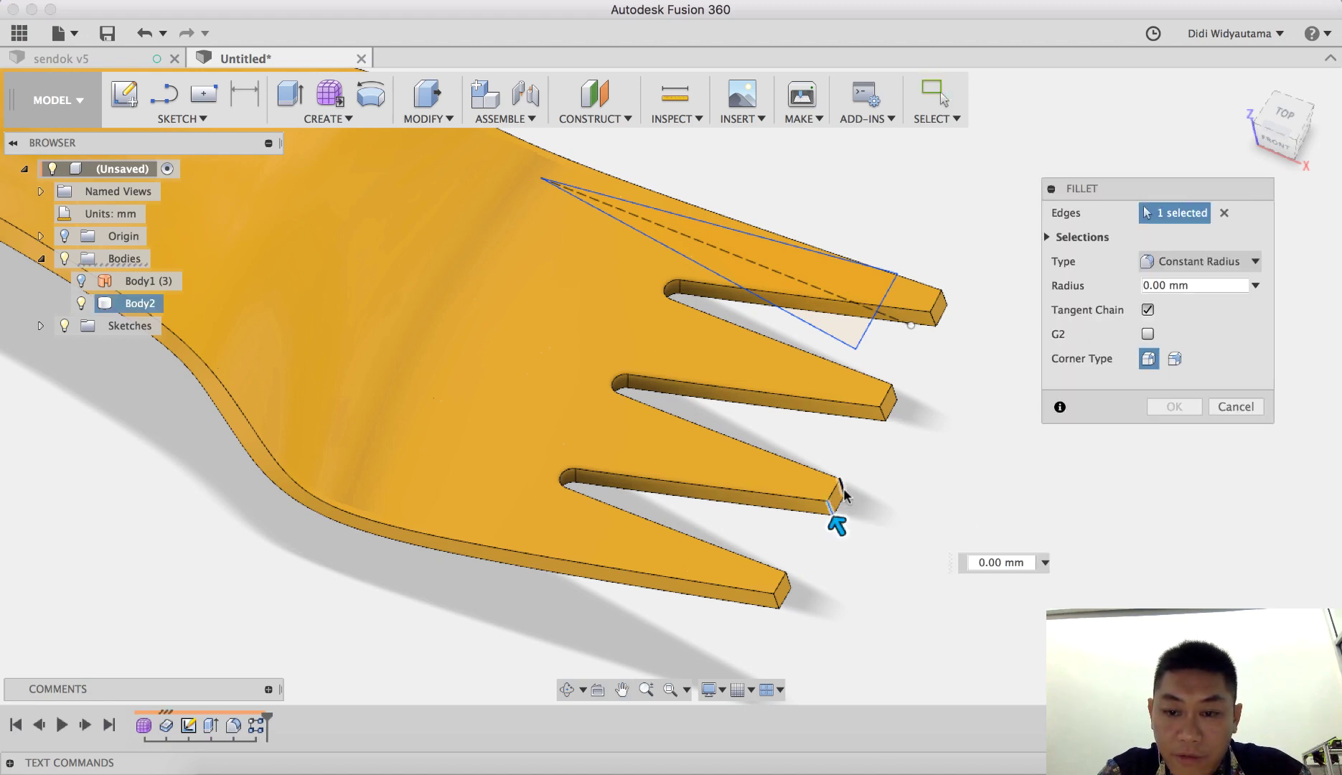
{"action": "left_click", "coordinate": [892, 403]}
{"action": "left_click", "coordinate": [932, 321]}
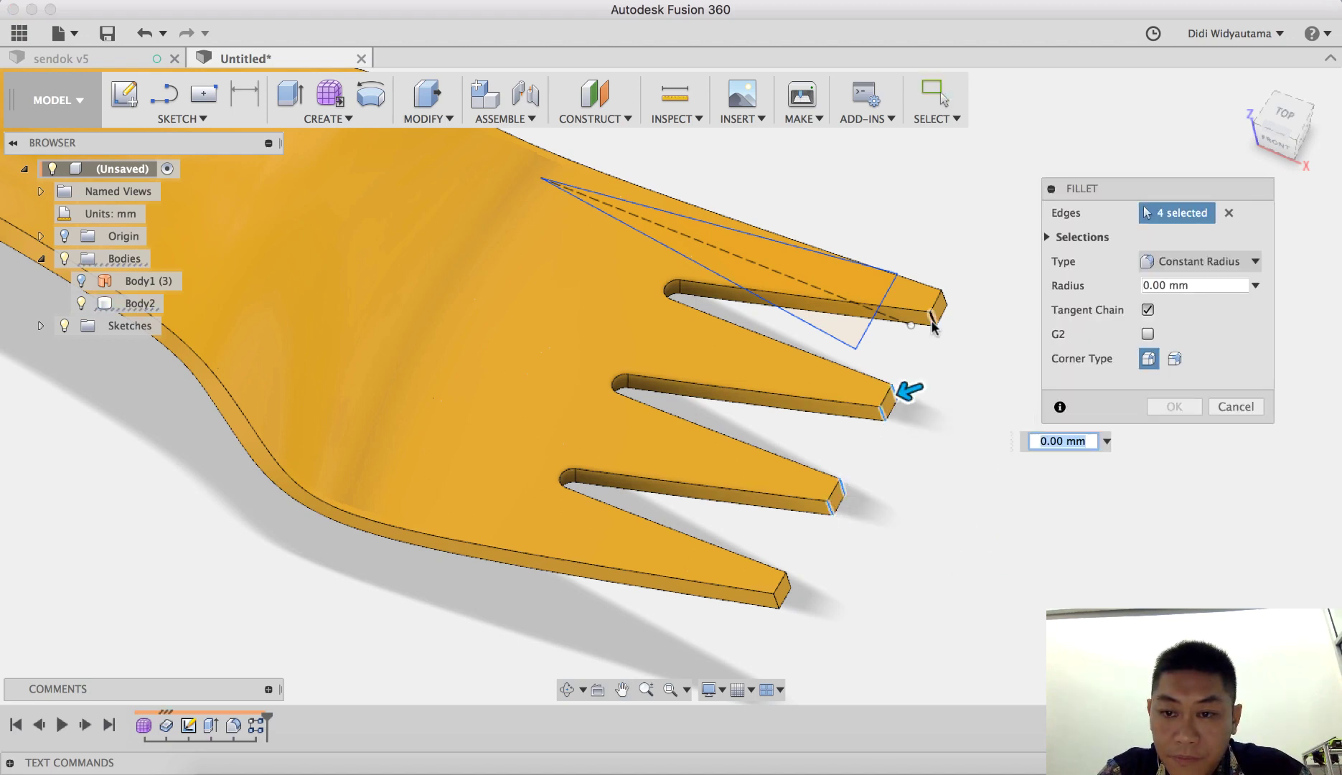
{"action": "left_click", "coordinate": [780, 587]}
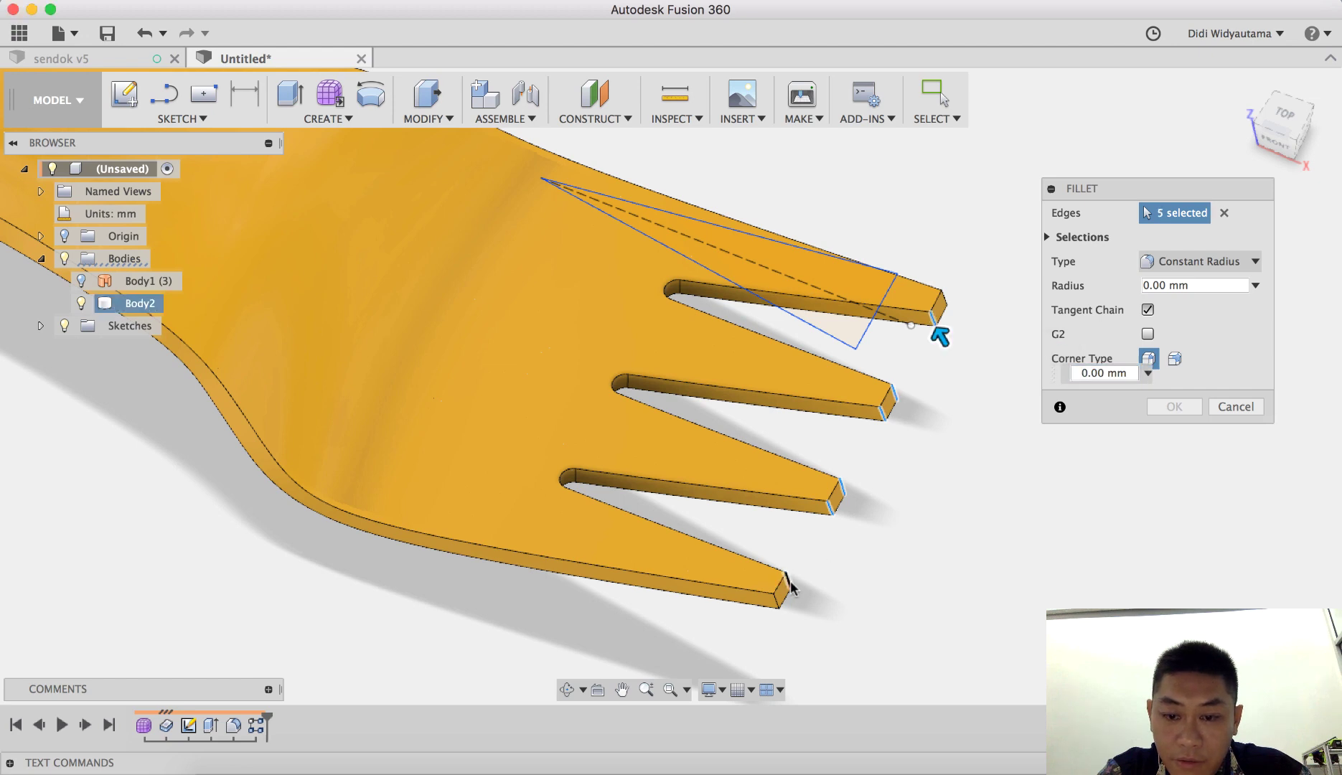
{"action": "left_click", "coordinate": [781, 601]}
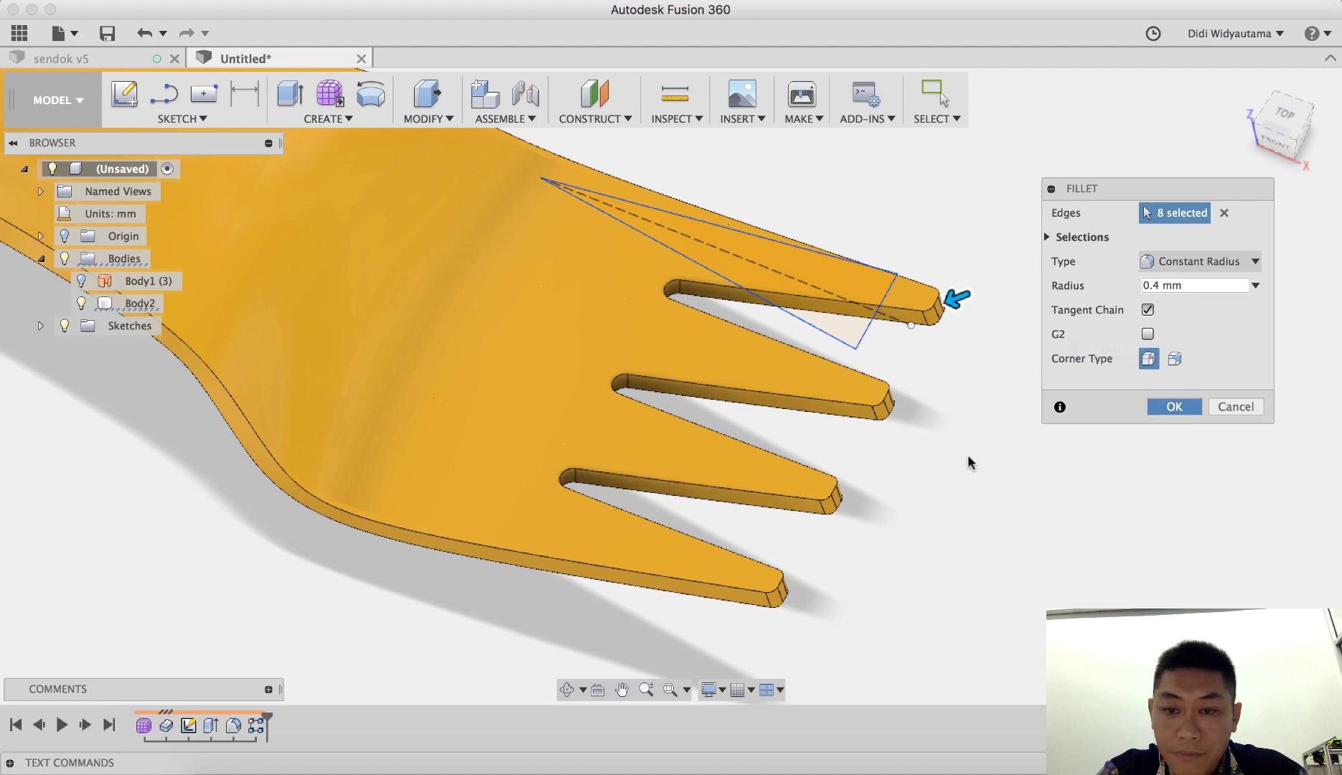
{"action": "key", "text": "Return"}
Fillet the upper rim edges around the fork, handle and spoon bowl with a 0.4 mm radius.
{"action": "key", "text": "f"}
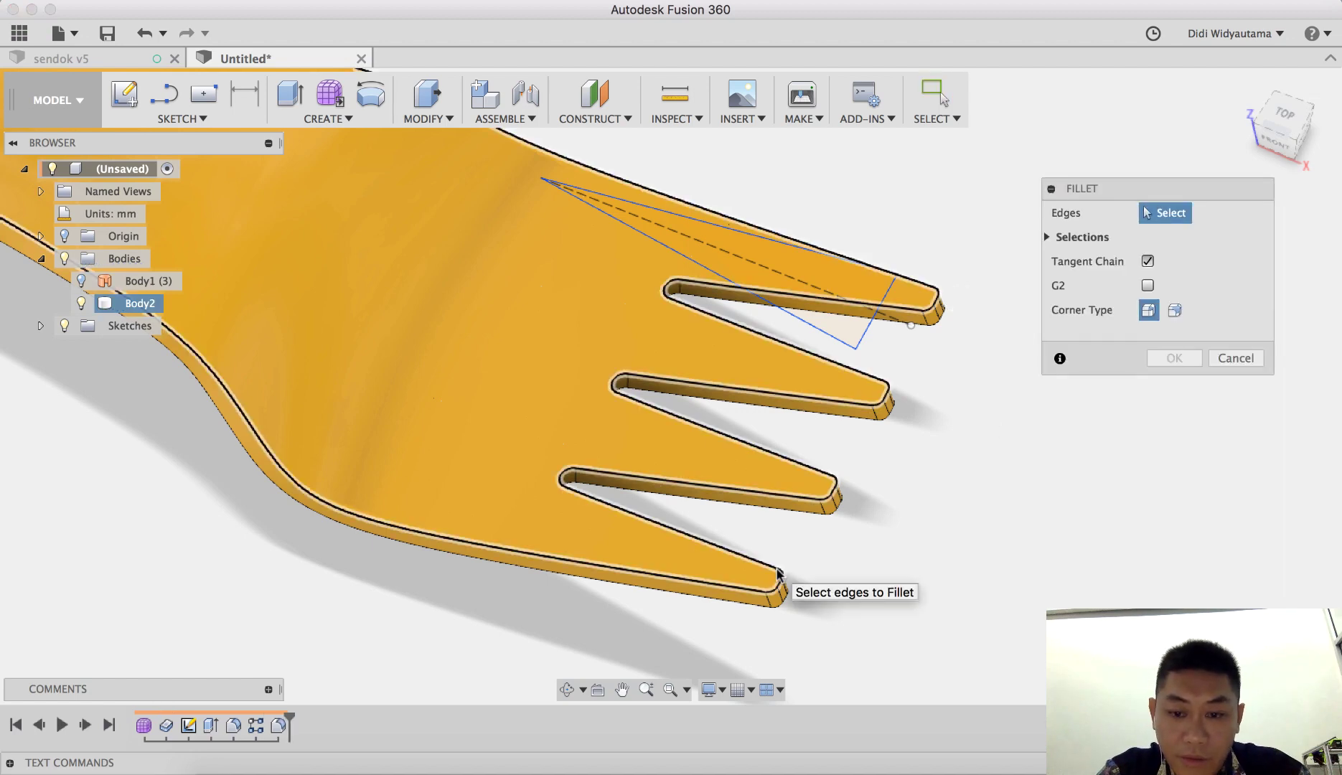
{"action": "left_click", "coordinate": [785, 580]}
{"action": "scroll", "coordinate": [914, 399], "scroll_direction": "down", "scroll_amount": 5}
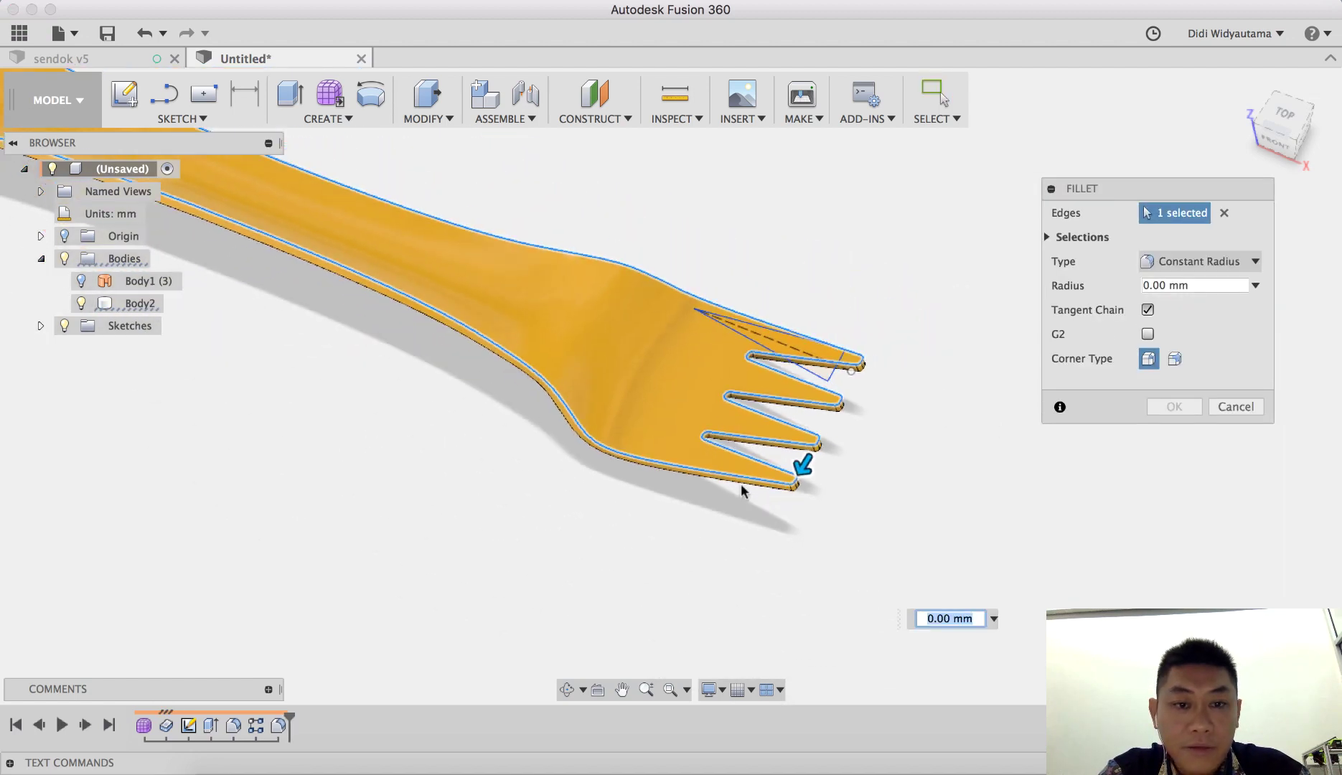
{"action": "middle_click_drag", "start_coordinate": [143, 339], "coordinate": [694, 494]}
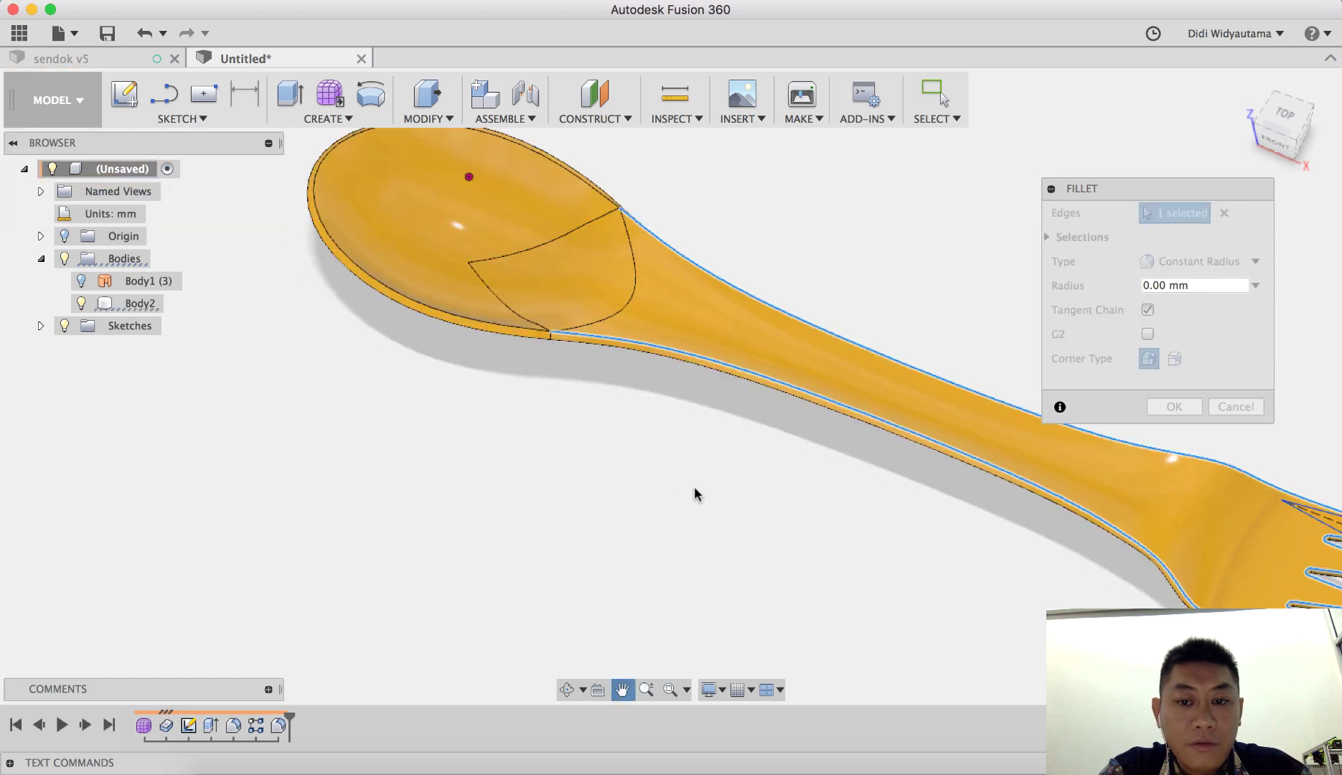
{"action": "left_click", "coordinate": [498, 329]}
{"action": "left_click_drag", "start_coordinate": [1191, 285], "coordinate": [1104, 293]}
{"action": "type", "text": "0,4"}
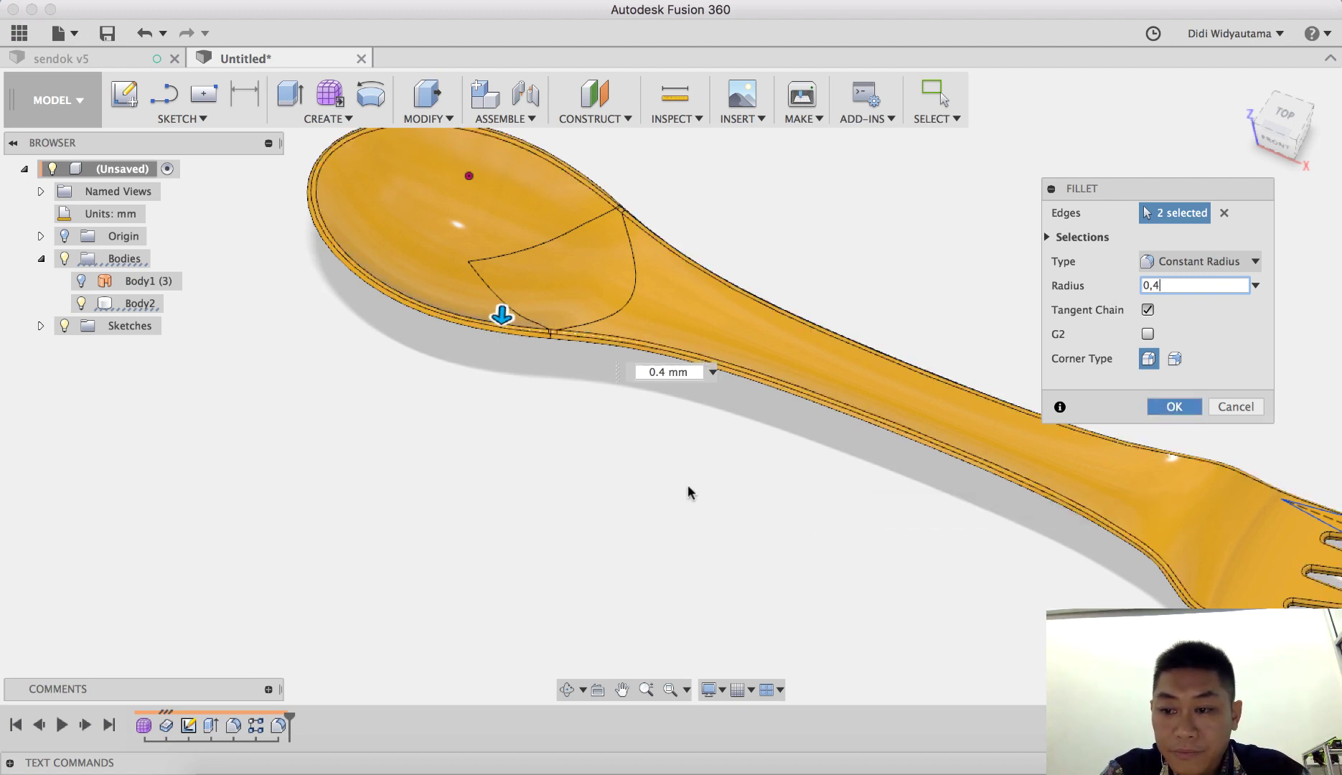
{"action": "key", "text": "Return"}
Fillet the lower rim edges around the fork, handle and spoon bowl with a 0.4 mm radius.
{"action": "scroll", "coordinate": [664, 480], "scroll_direction": "right", "scroll_amount": 6}
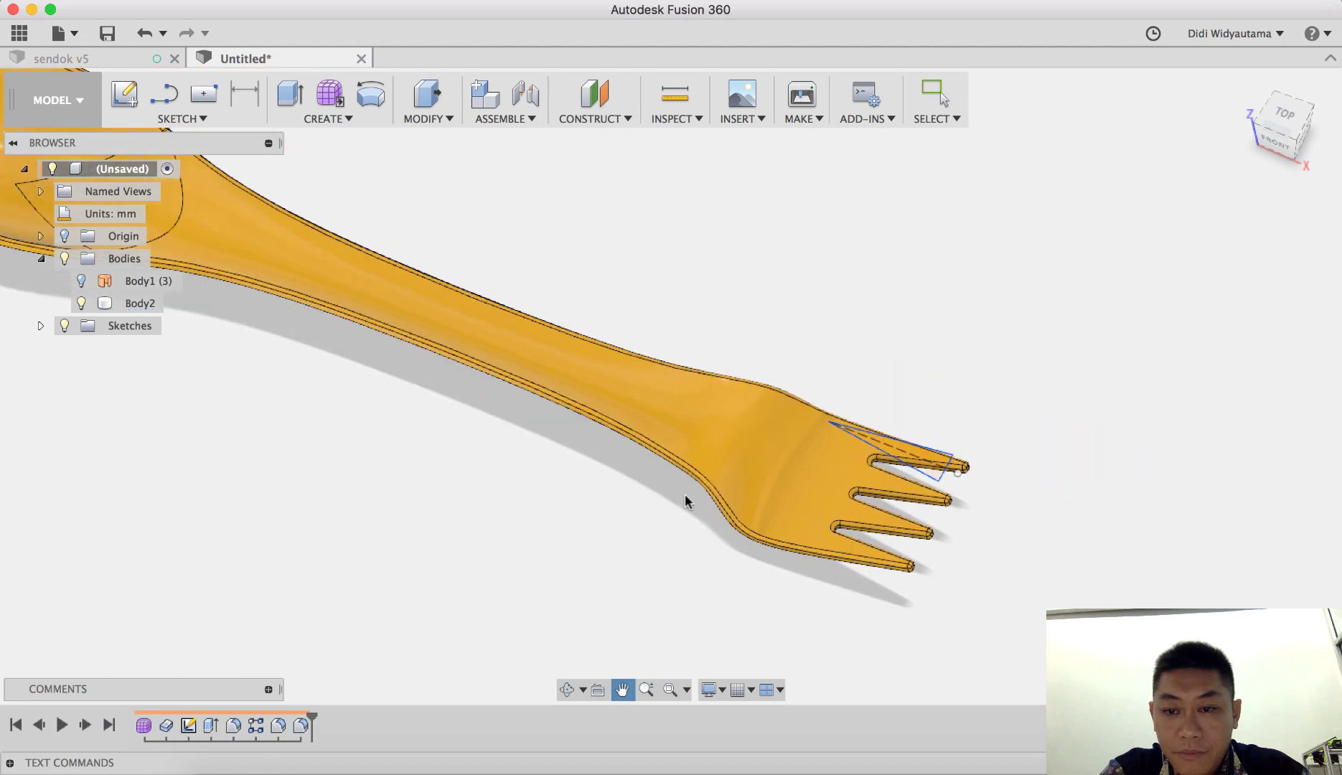
{"action": "scroll", "coordinate": [919, 574], "scroll_direction": "up", "scroll_amount": 5}
{"action": "key", "text": "f"}
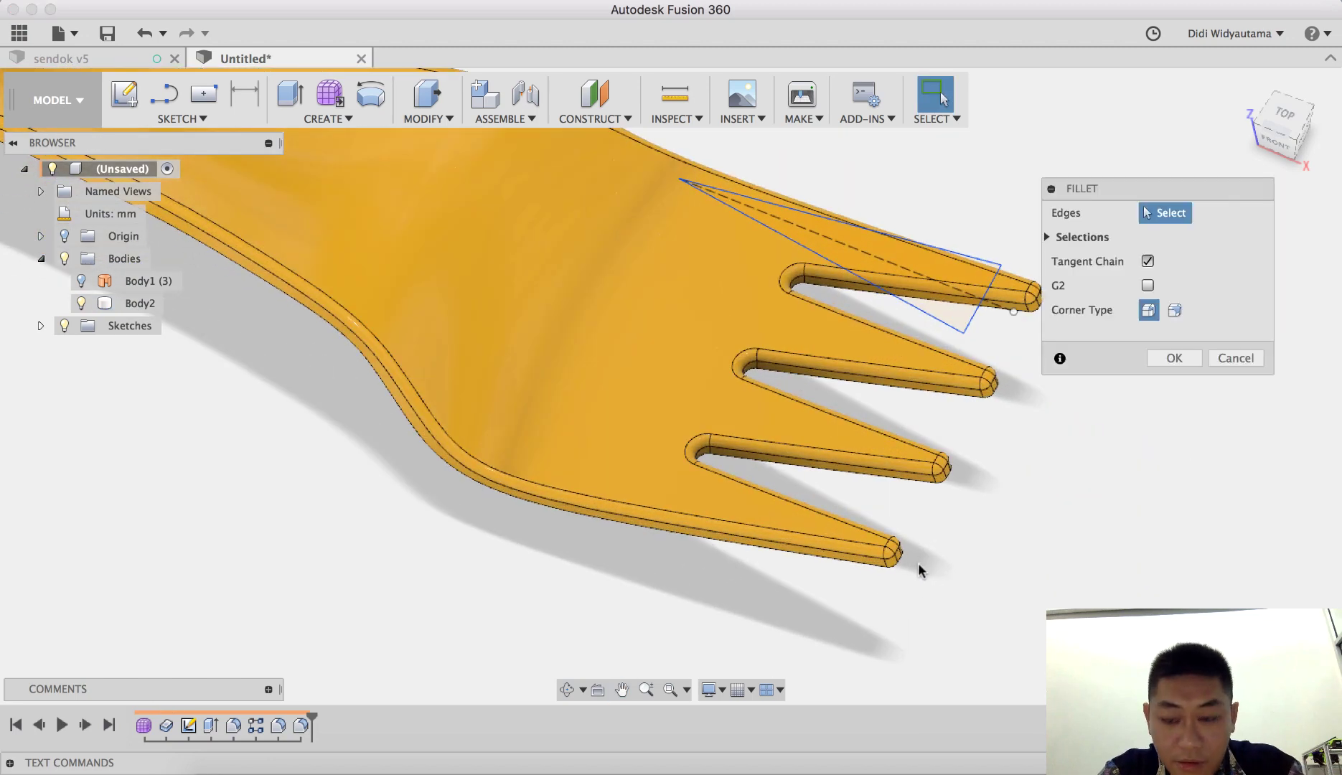
{"action": "left_click", "coordinate": [870, 570]}
{"action": "scroll", "coordinate": [830, 439], "scroll_direction": "down", "scroll_amount": 3}
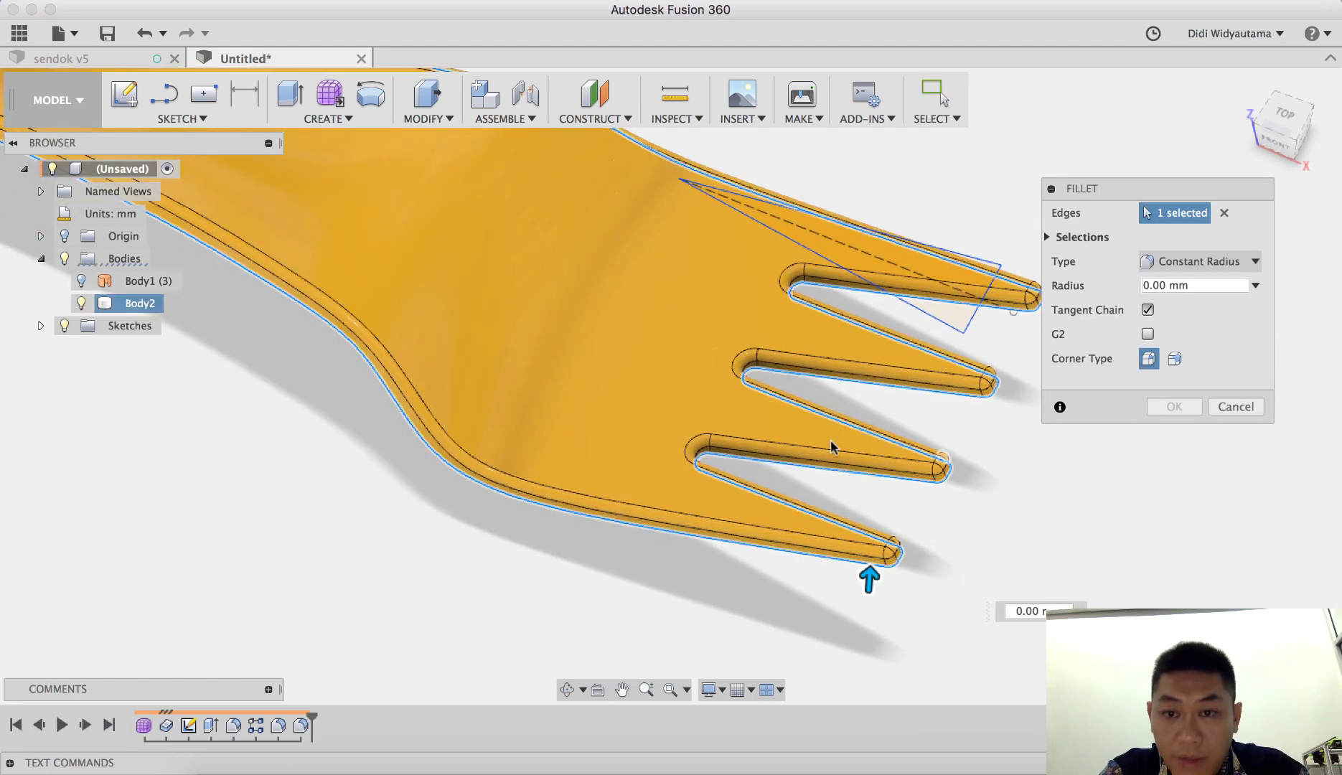
{"action": "scroll", "coordinate": [746, 455], "scroll_direction": "down", "scroll_amount": 3}
{"action": "scroll", "coordinate": [484, 471], "scroll_direction": "left", "scroll_amount": 7}
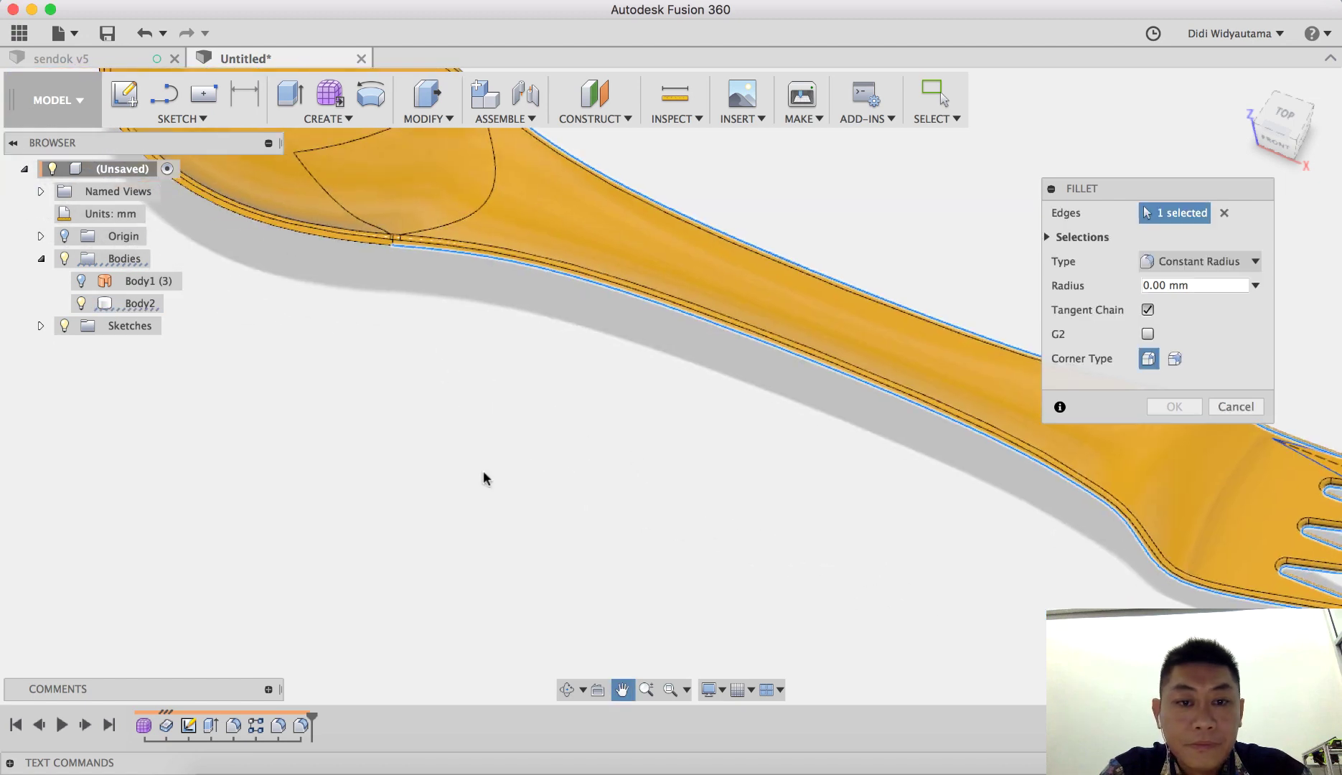
{"action": "scroll", "coordinate": [513, 531], "scroll_direction": "up", "scroll_amount": 3}
{"action": "left_click", "coordinate": [430, 338]}
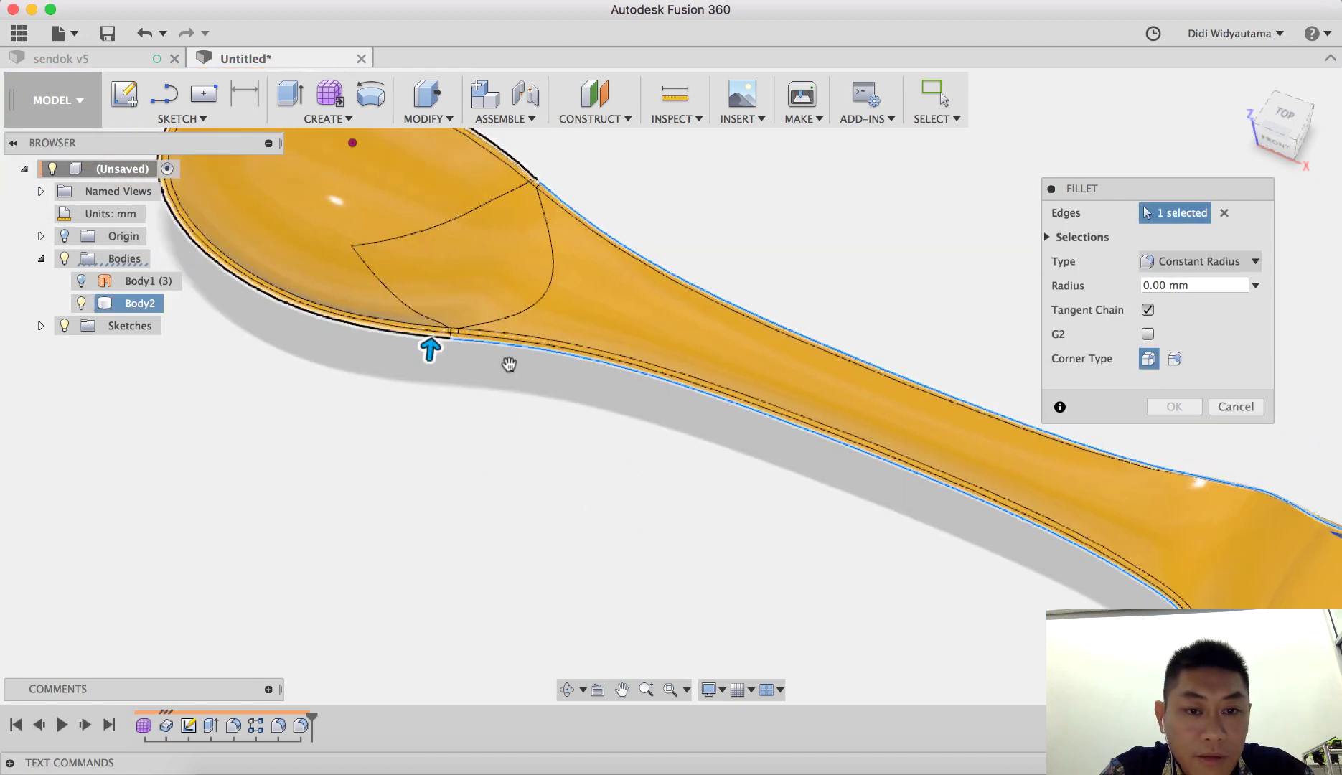
{"action": "type", "text": "0,4"}
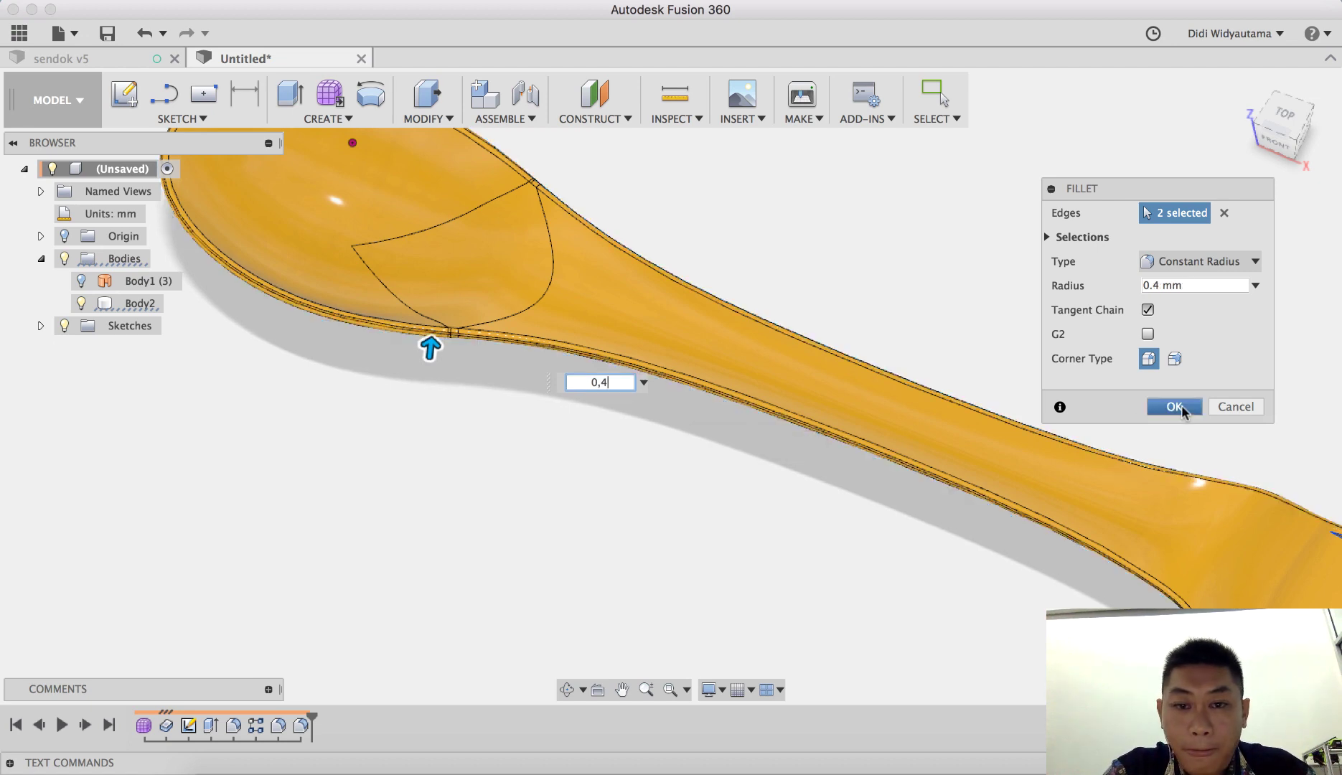
{"action": "left_click", "coordinate": [1180, 404]}
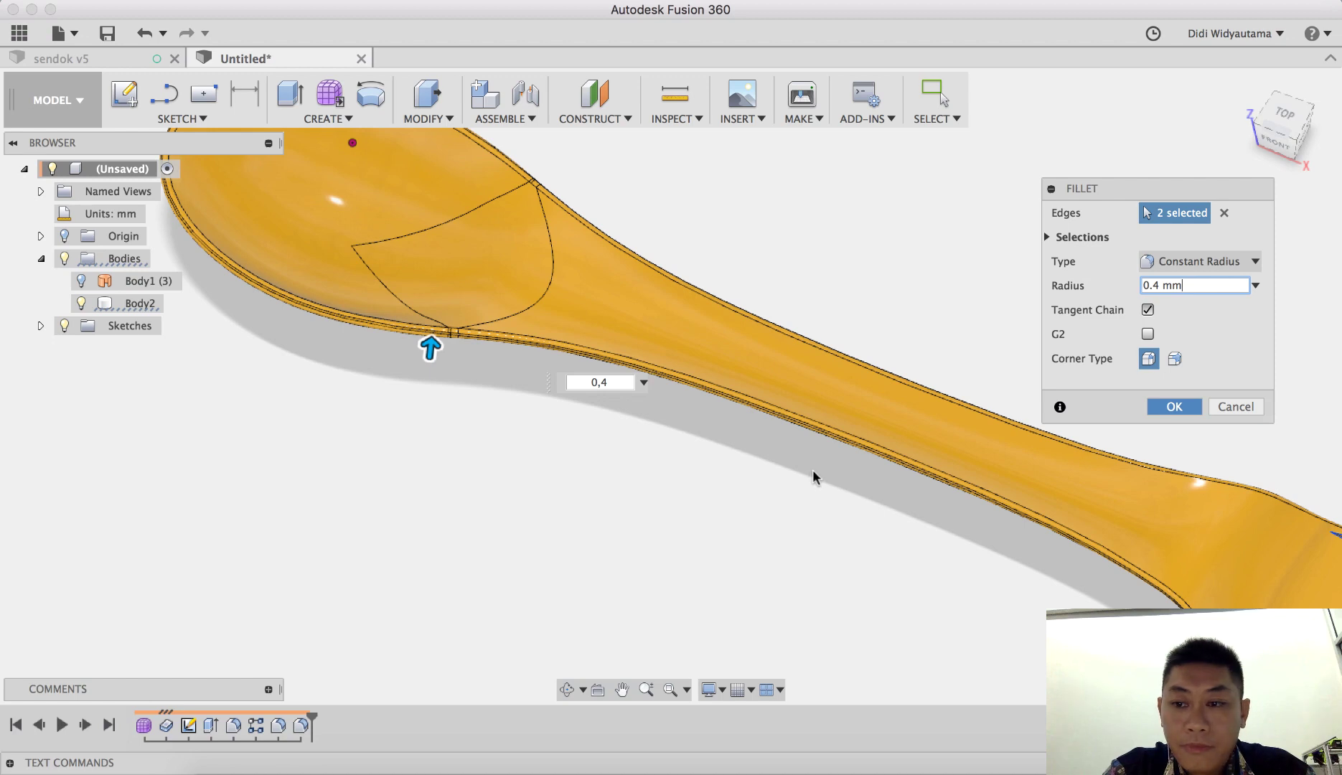
{"action": "key", "text": "Return"}
Hide the tine-gap sketch Sketch1 and inspect the filleted body from several sides.
{"action": "scroll", "coordinate": [823, 496], "scroll_direction": "down", "scroll_amount": 5}
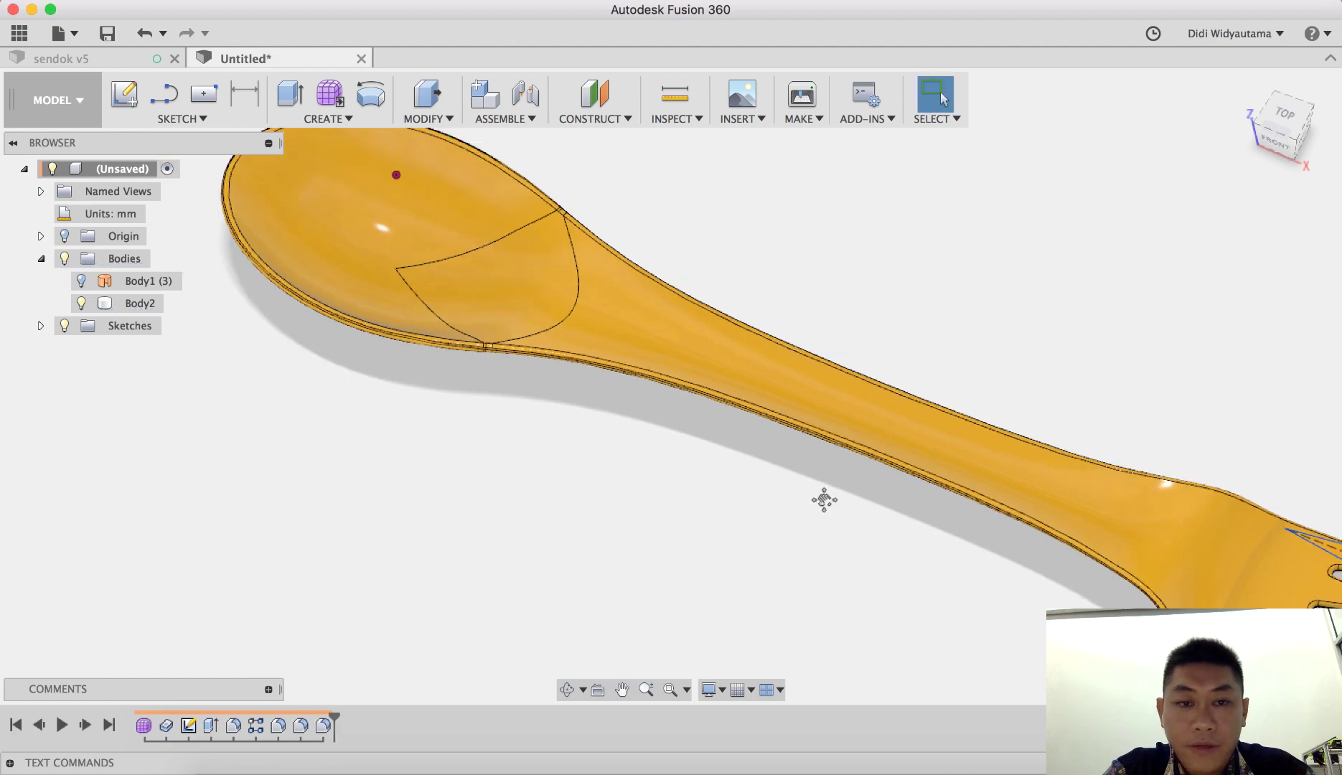
{"action": "middle_click_drag", "start_coordinate": [728, 530], "coordinate": [1051, 500], "text": "shift"}
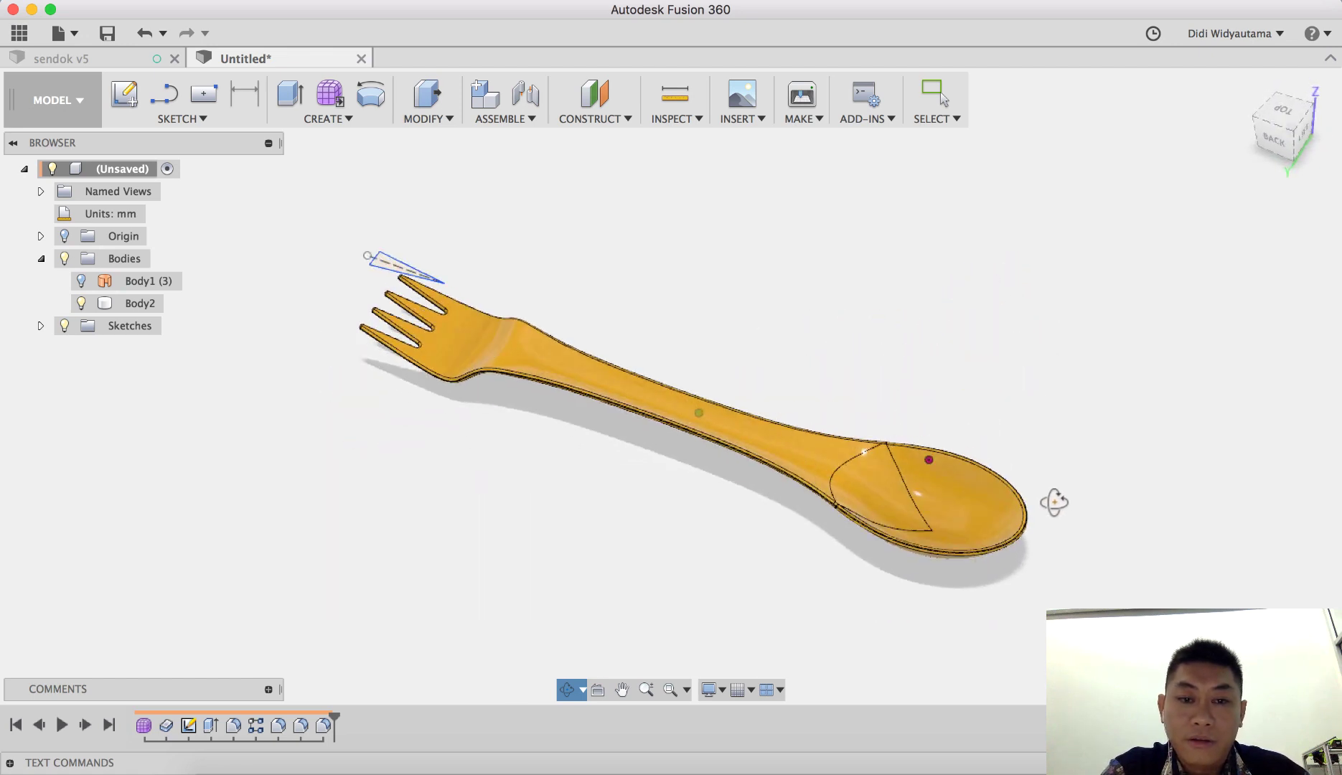
{"action": "key", "text": "Escape"}
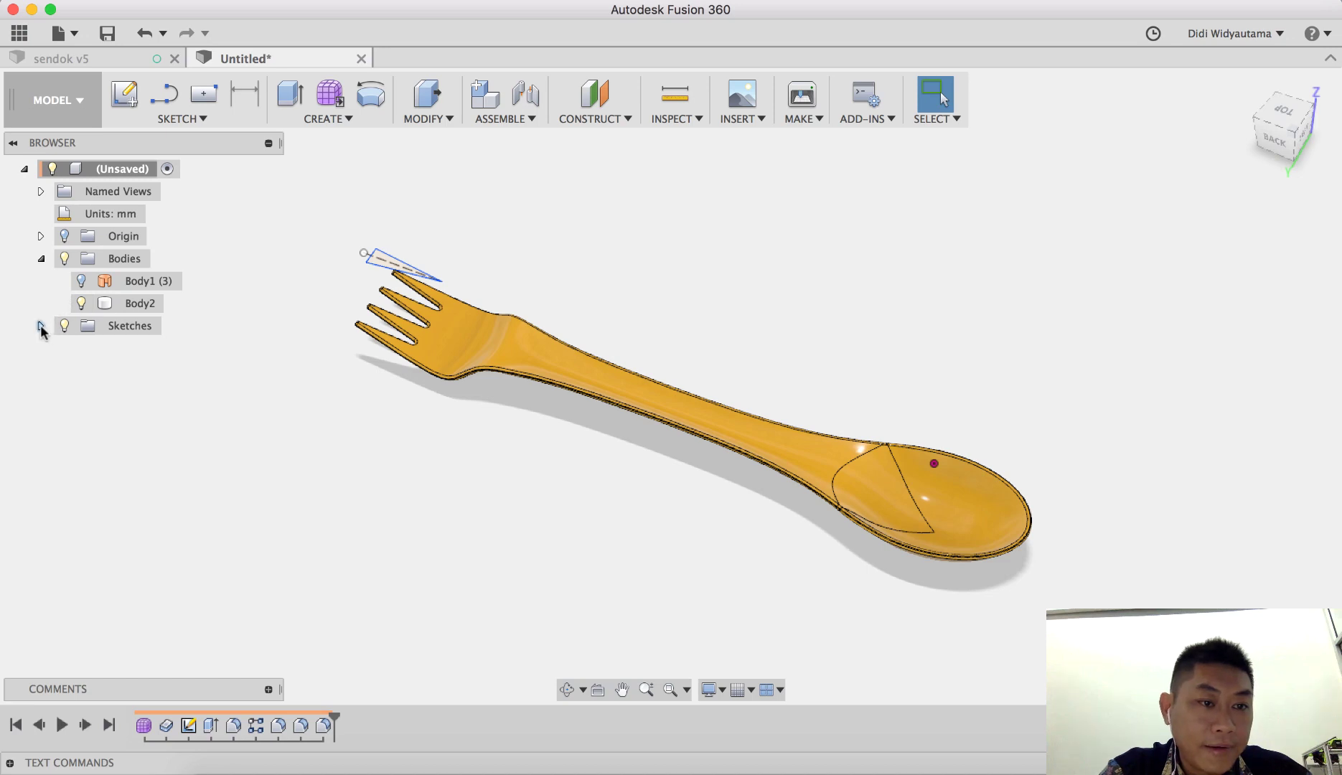
{"action": "scroll", "coordinate": [561, 368], "scroll_direction": "up", "scroll_amount": 3}
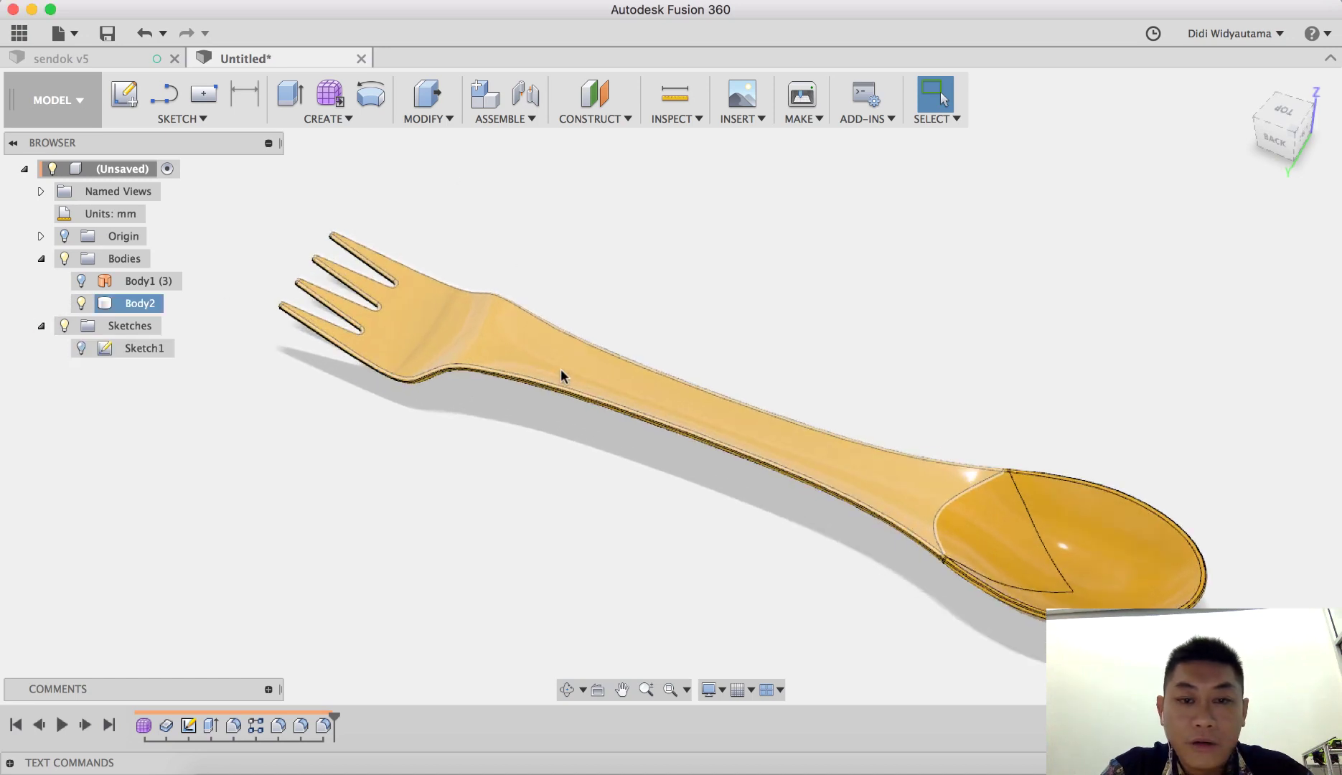
{"action": "middle_click_drag", "start_coordinate": [561, 367], "coordinate": [641, 333], "text": "shift"}
{"action": "key", "text": "Escape"}
{"action": "middle_click_drag", "start_coordinate": [1001, 383], "coordinate": [908, 439], "text": "shift"}
{"action": "scroll", "coordinate": [911, 423], "scroll_direction": "up", "scroll_amount": 3}
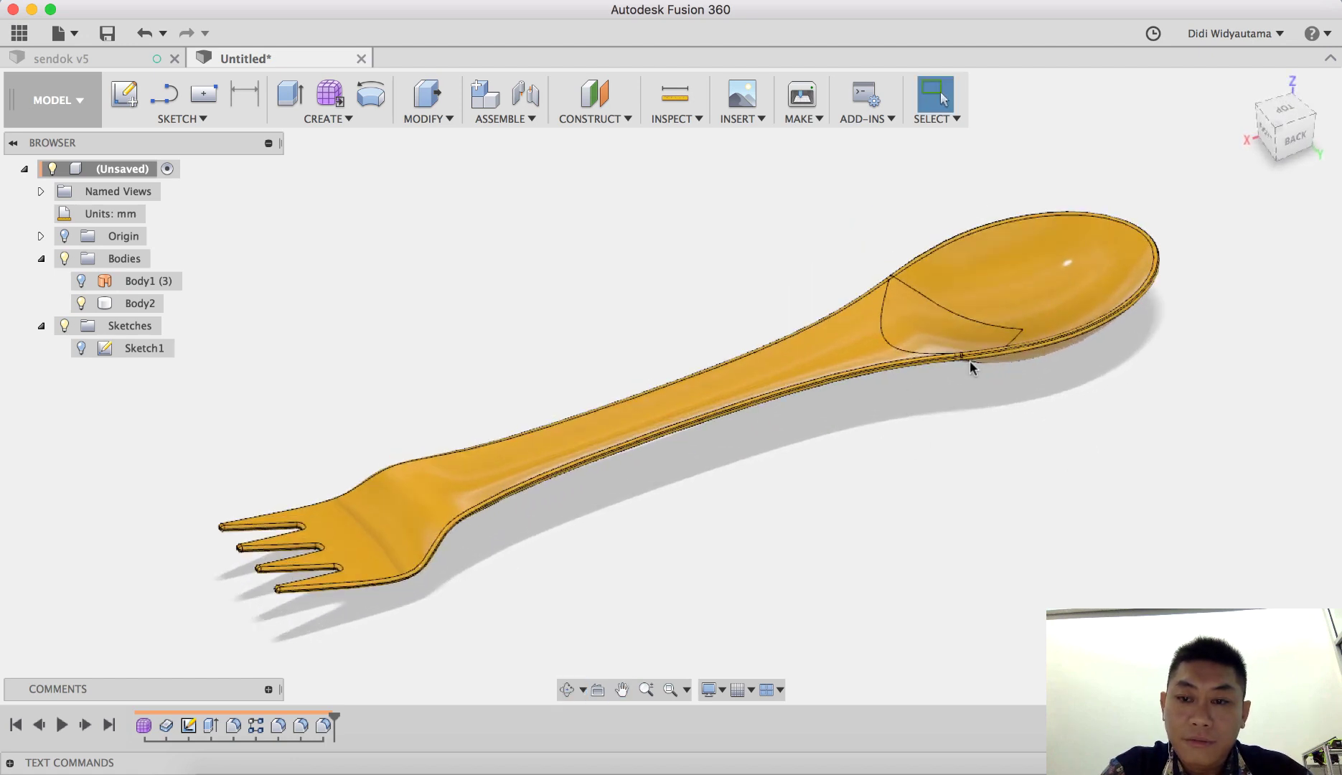
Edit the base form, scaling the spoon bowl and its neck by about 0.941 across the width and 0.816 along the length, and finish the form.
{"action": "right_click", "coordinate": [141, 731]}
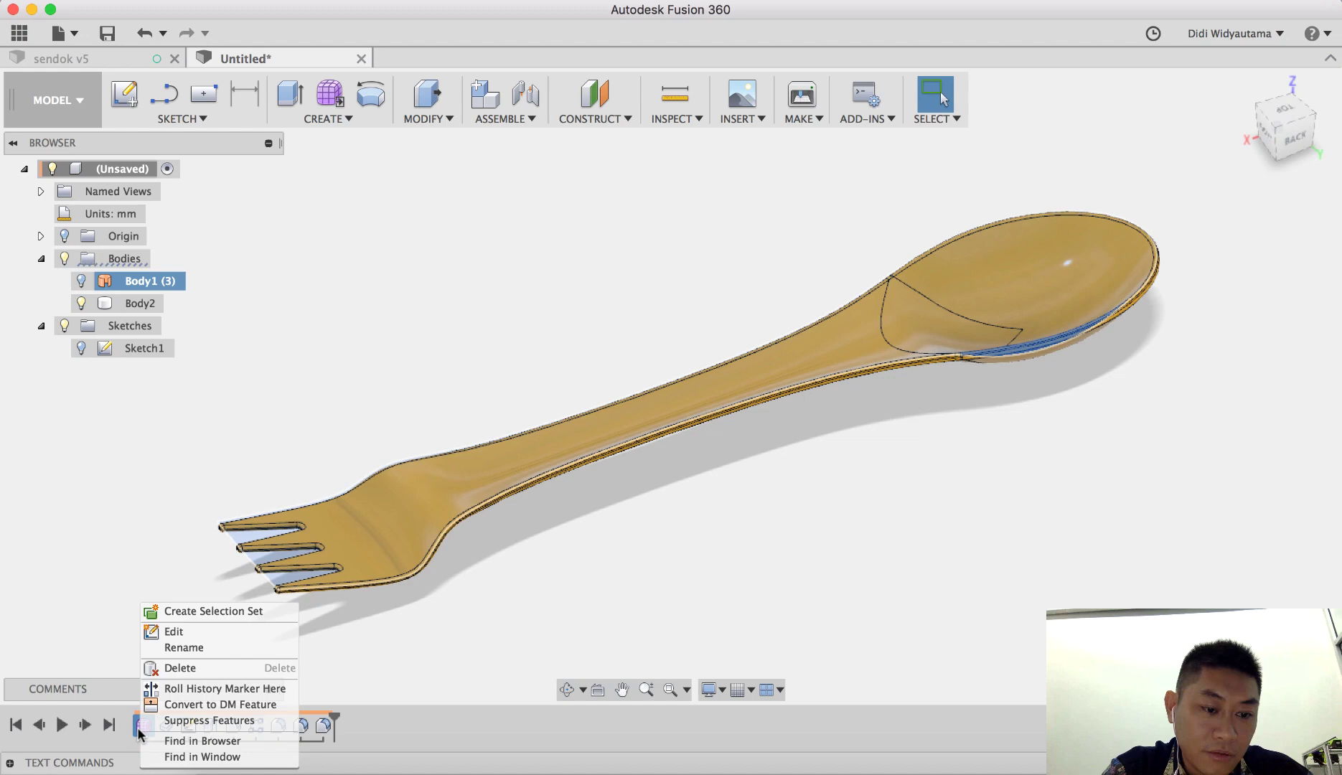
{"action": "left_click", "coordinate": [176, 632]}
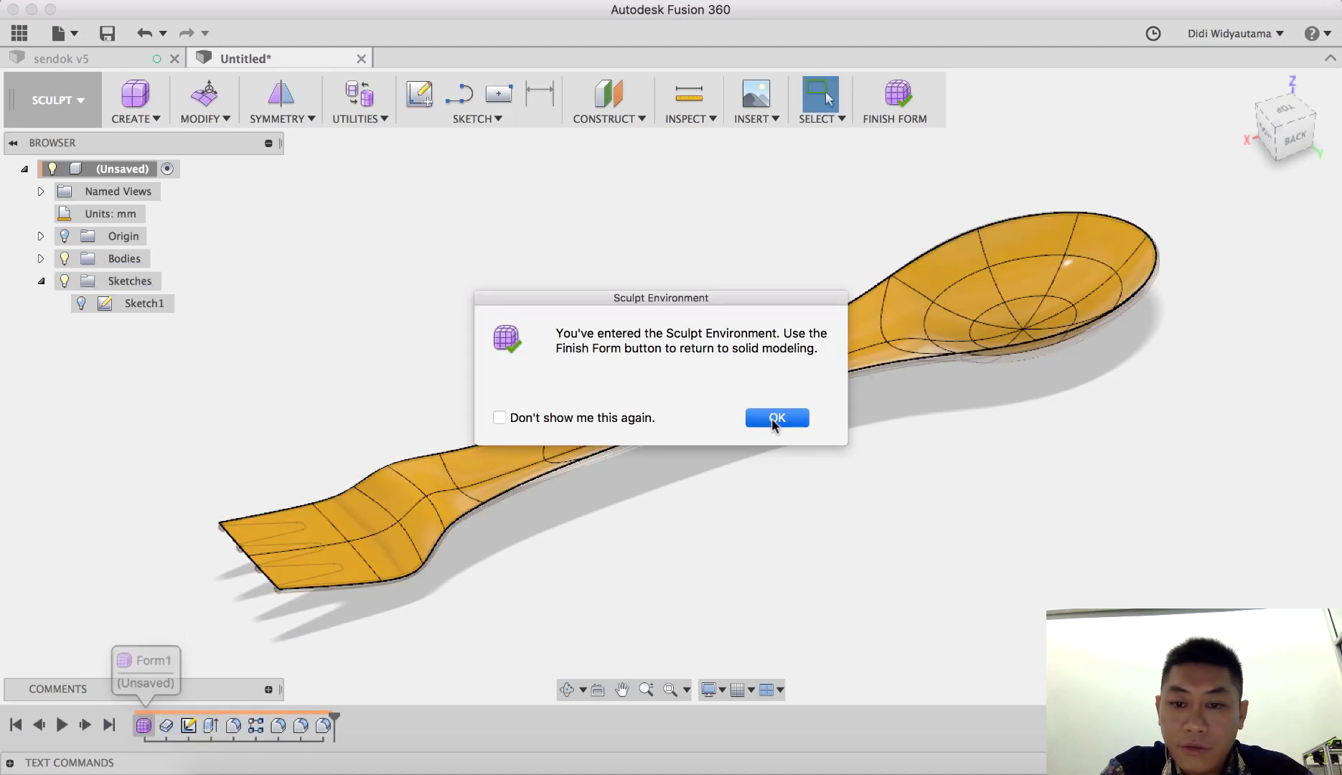
{"action": "left_click", "coordinate": [775, 423]}
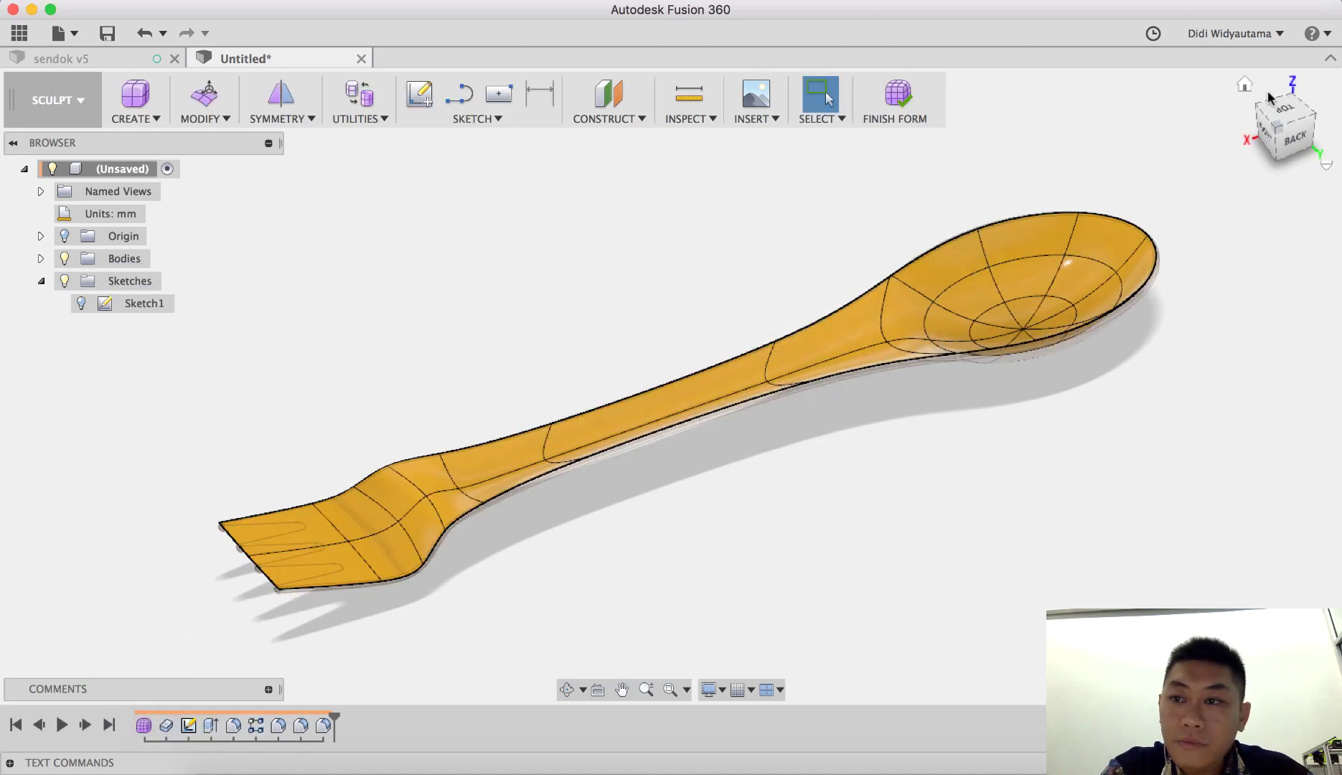
{"action": "left_click", "coordinate": [1282, 111]}
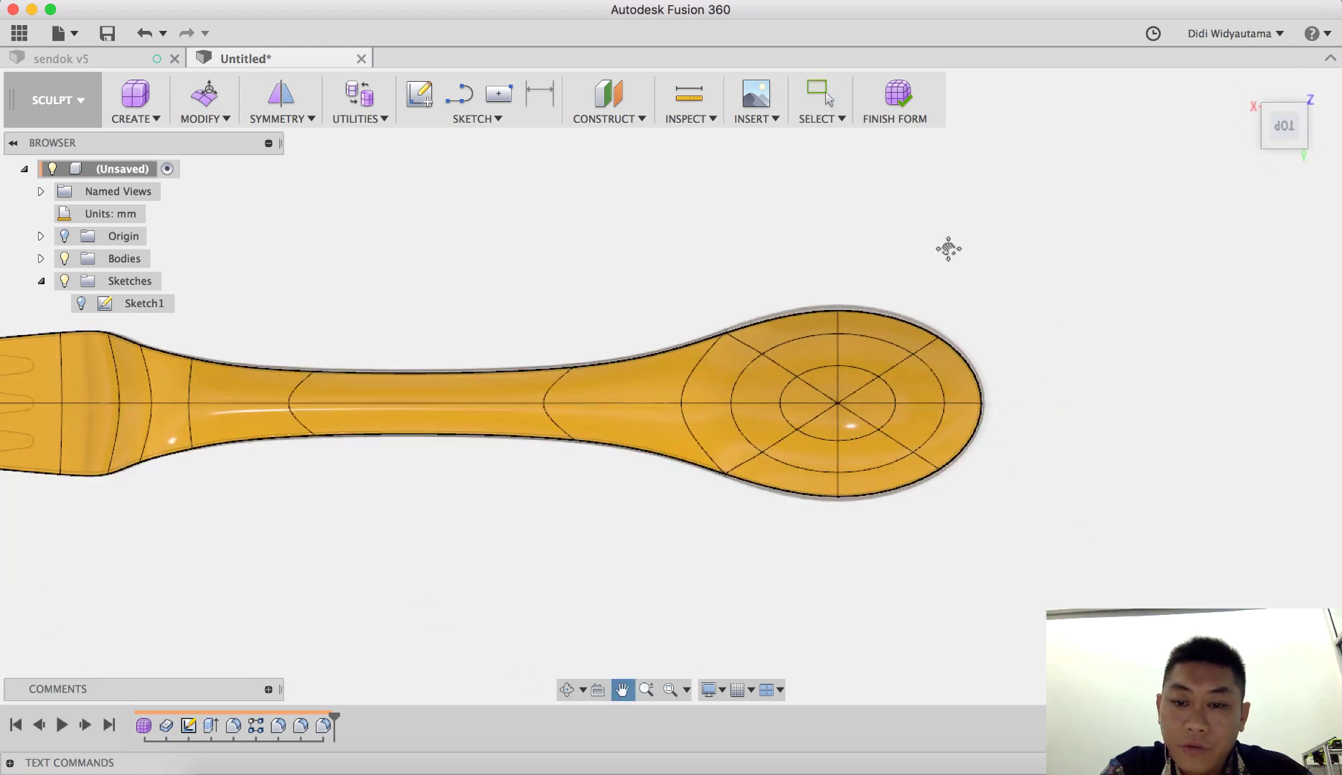
{"action": "left_click_drag", "start_coordinate": [1074, 242], "coordinate": [668, 545]}
{"action": "left_click", "coordinate": [198, 96]}
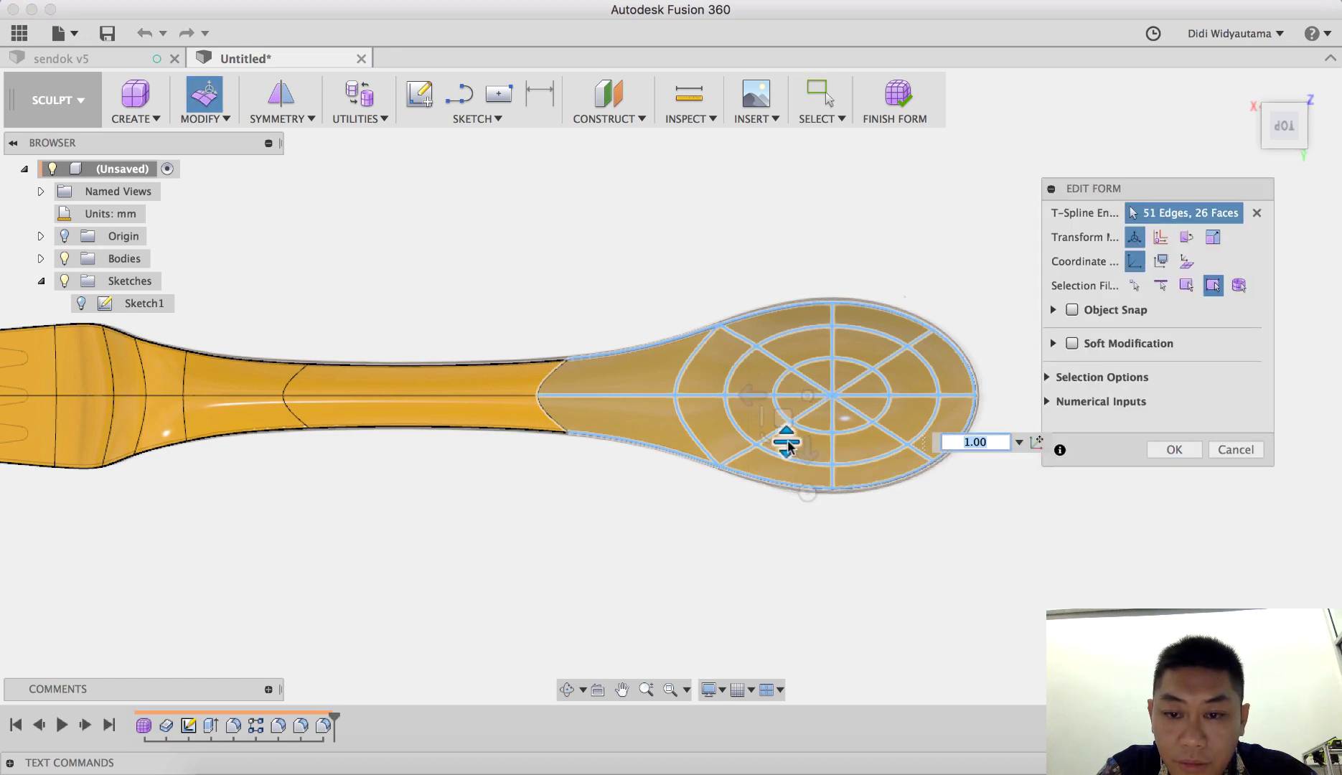
{"action": "left_click_drag", "start_coordinate": [787, 445], "coordinate": [789, 443]}
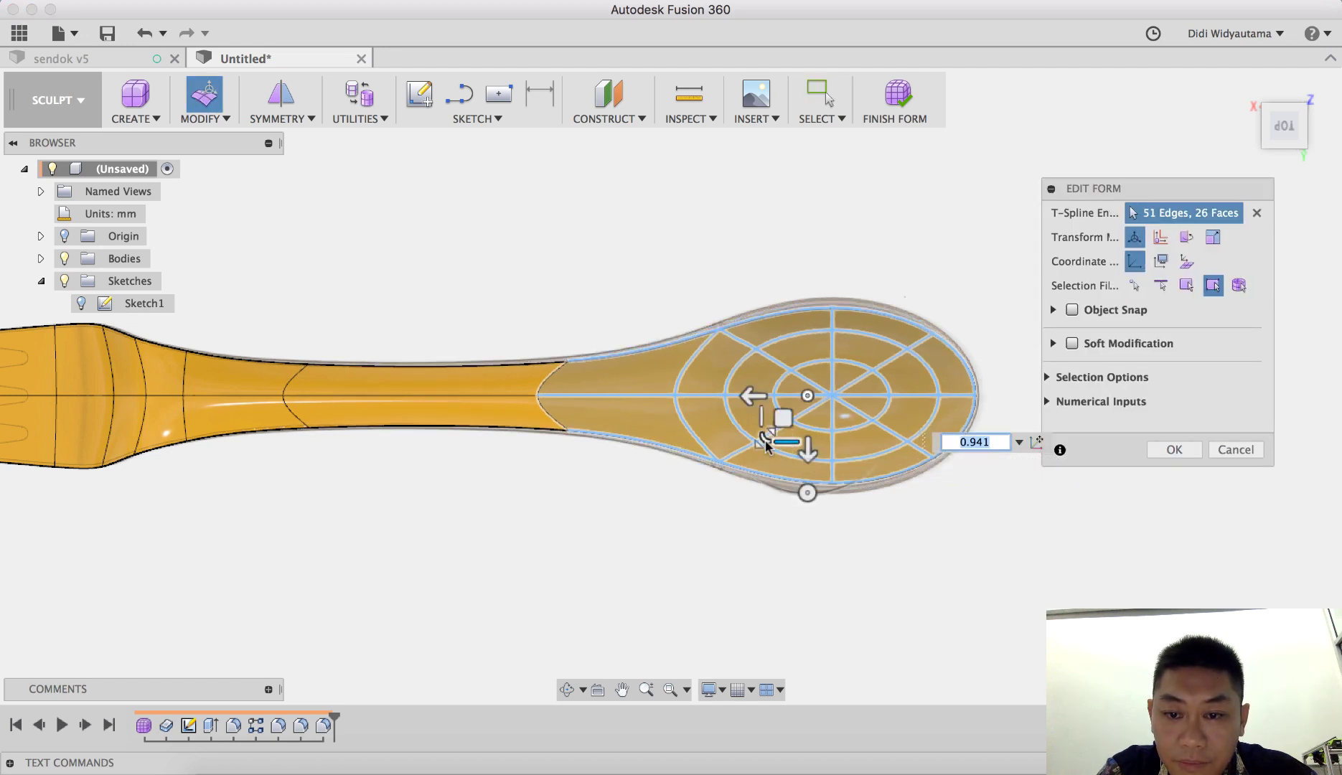
{"action": "left_click_drag", "start_coordinate": [763, 420], "coordinate": [771, 420]}
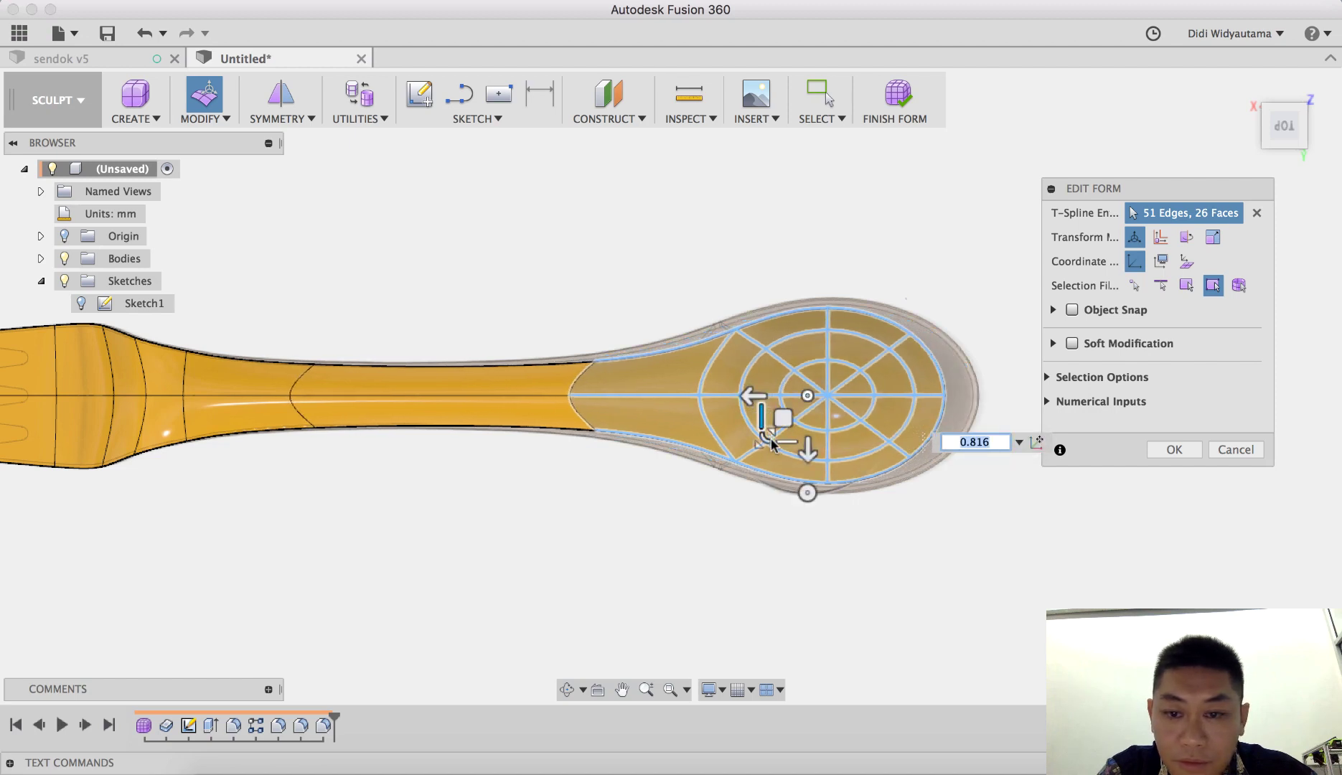
{"action": "left_click", "coordinate": [1153, 450]}
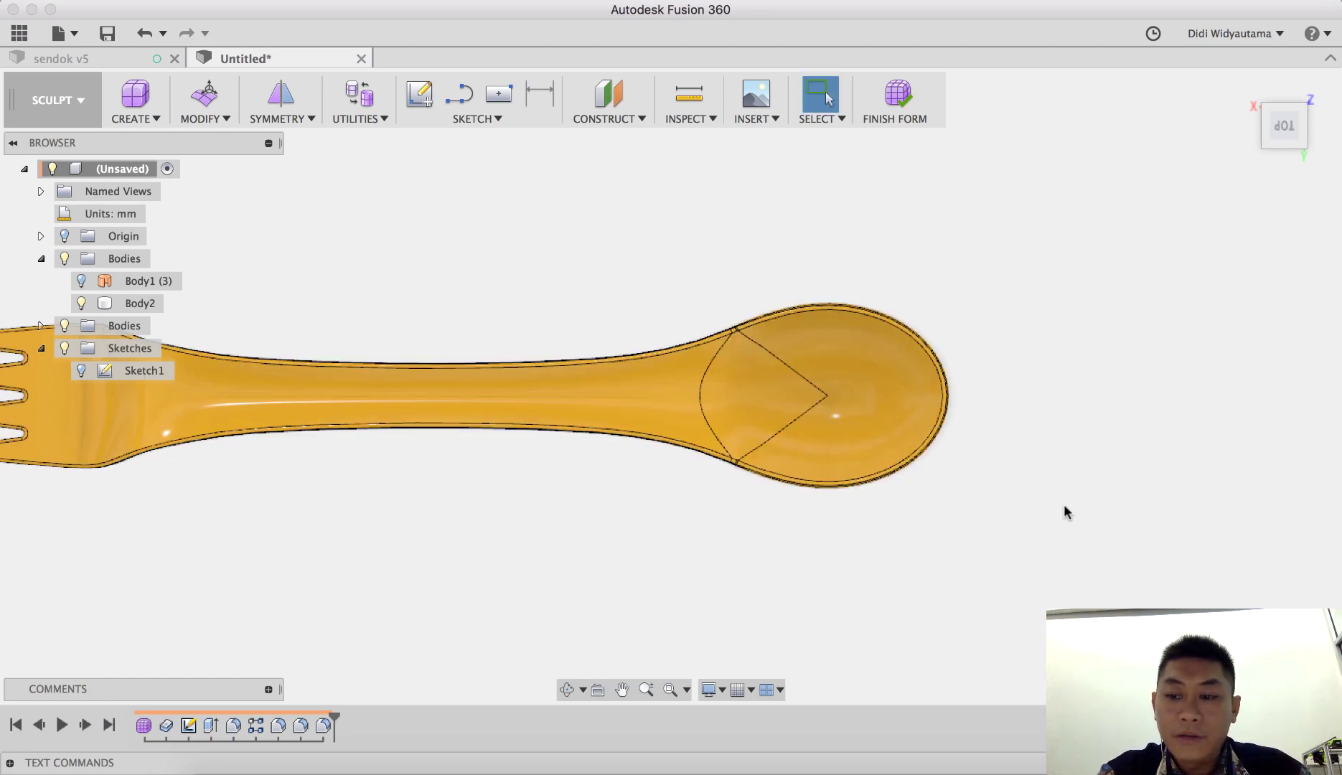
Edit the base form again, scaling the spoon bowl and its neck by about 0.922 in height, and finish the form.
{"action": "middle_click_drag", "start_coordinate": [926, 543], "coordinate": [1027, 541], "text": "shift"}
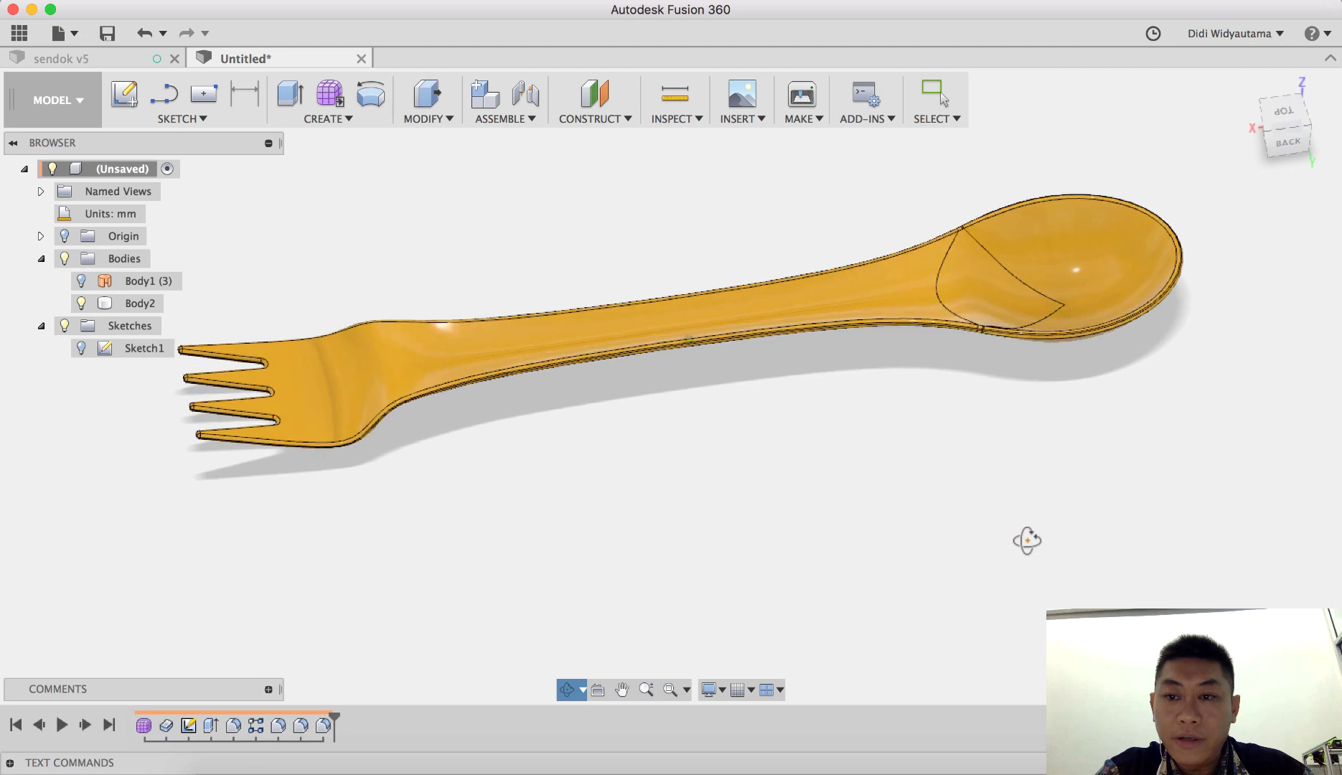
{"action": "left_click", "coordinate": [1293, 145]}
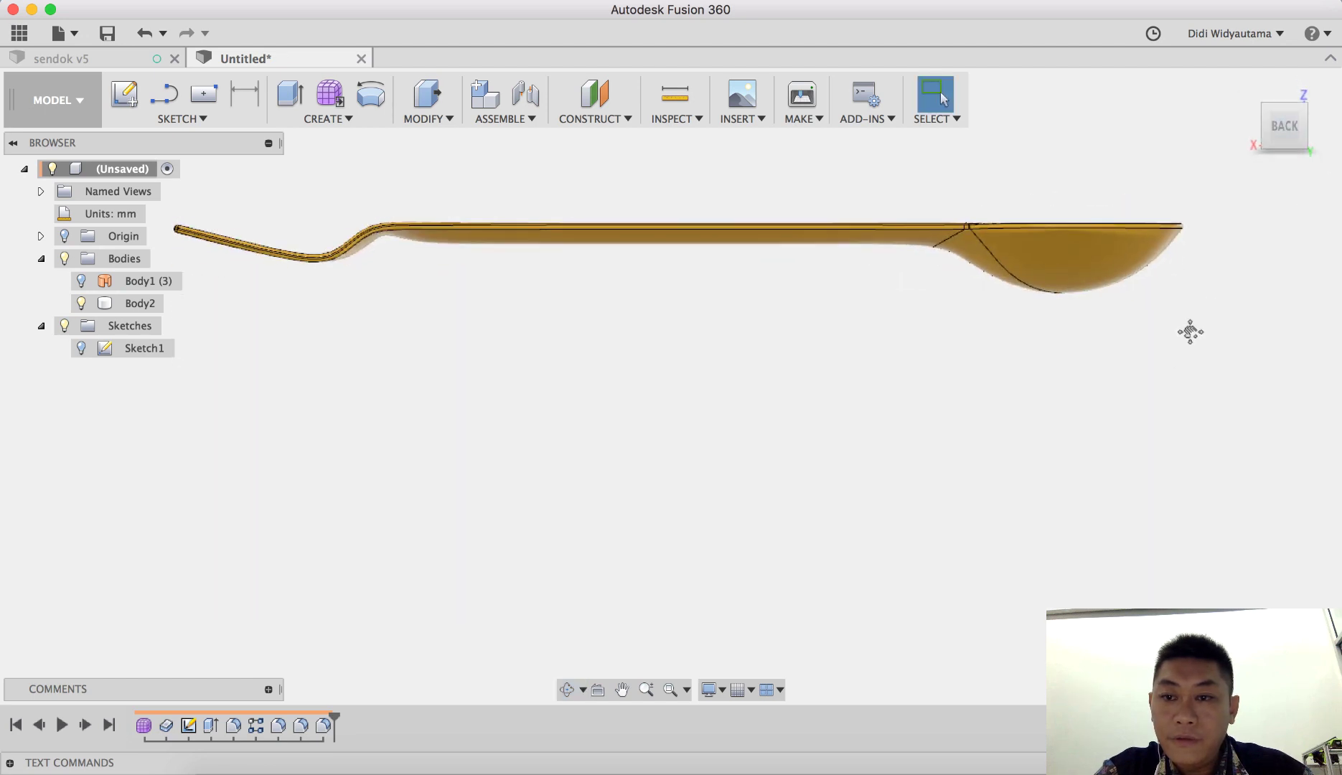
{"action": "right_click", "coordinate": [144, 726]}
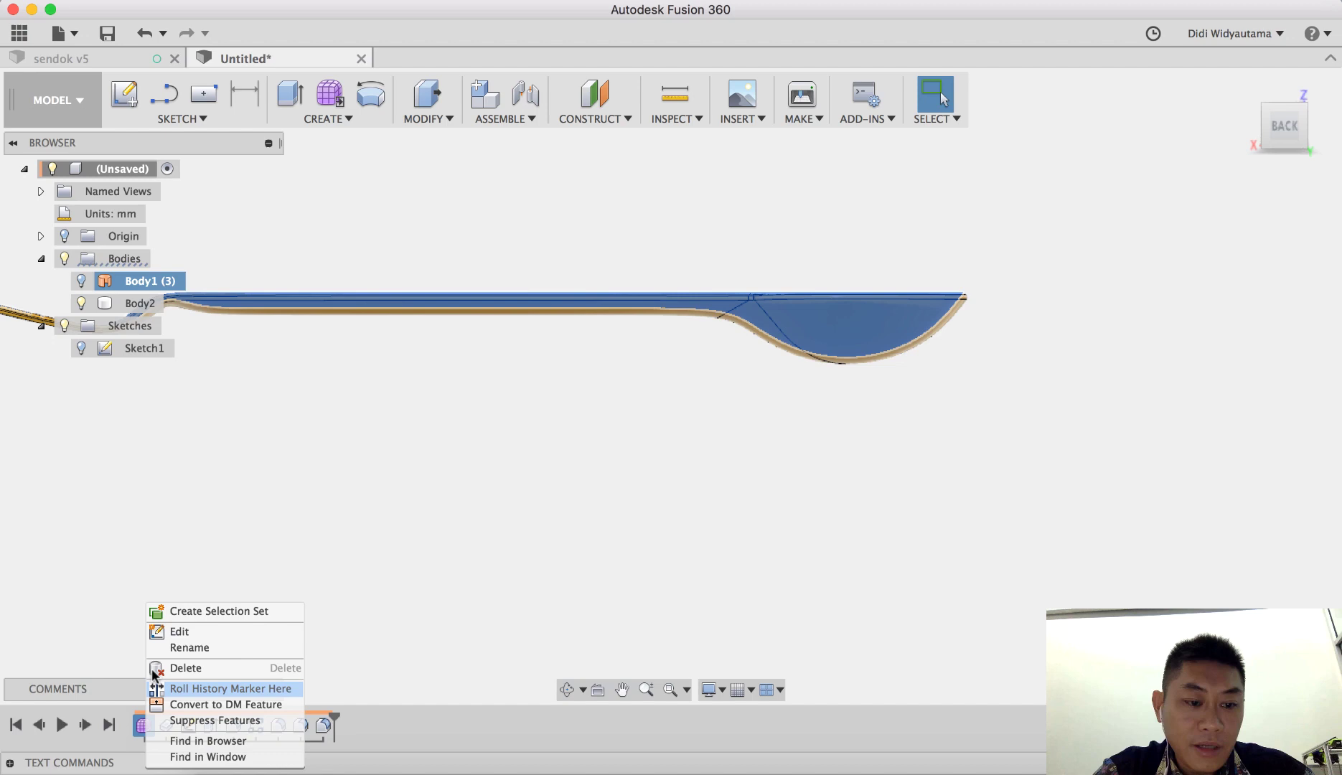
{"action": "left_click", "coordinate": [172, 632]}
{"action": "left_click", "coordinate": [764, 417]}
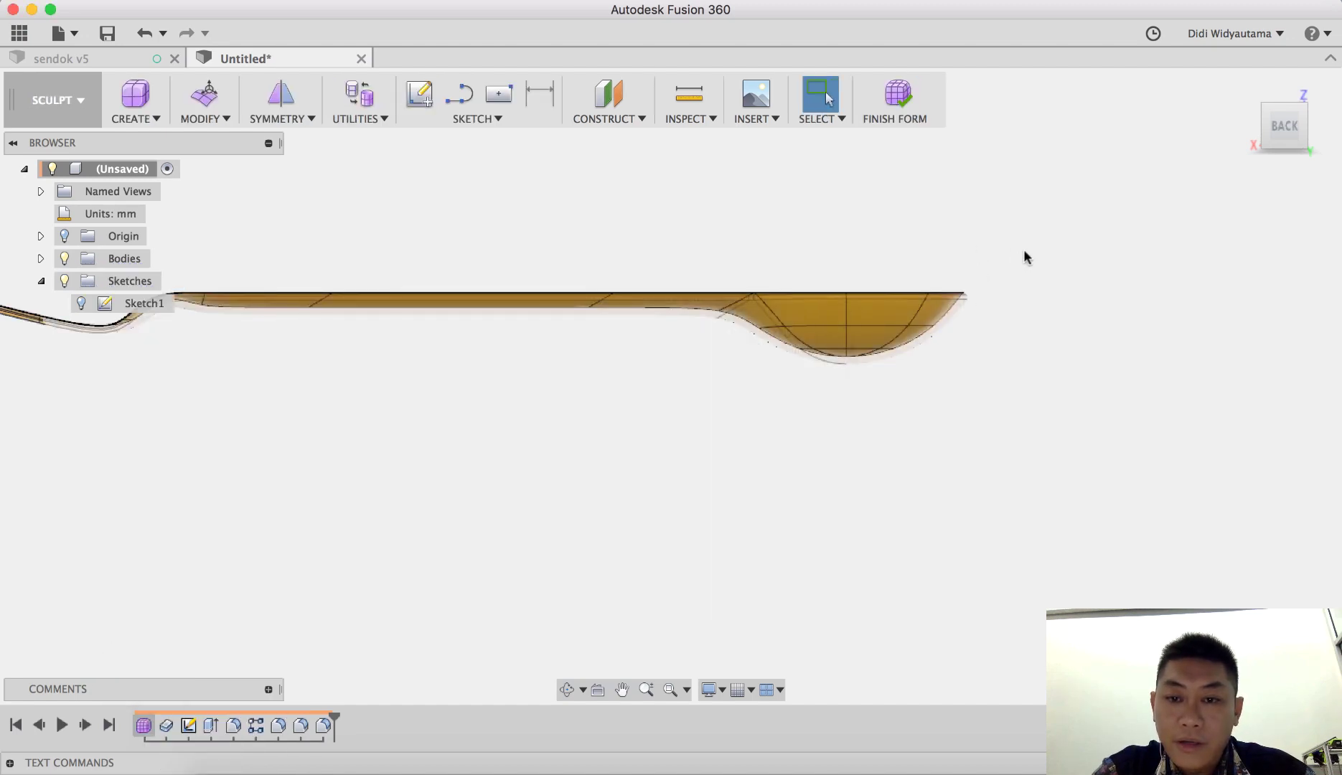
{"action": "left_click_drag", "start_coordinate": [1040, 245], "coordinate": [689, 401]}
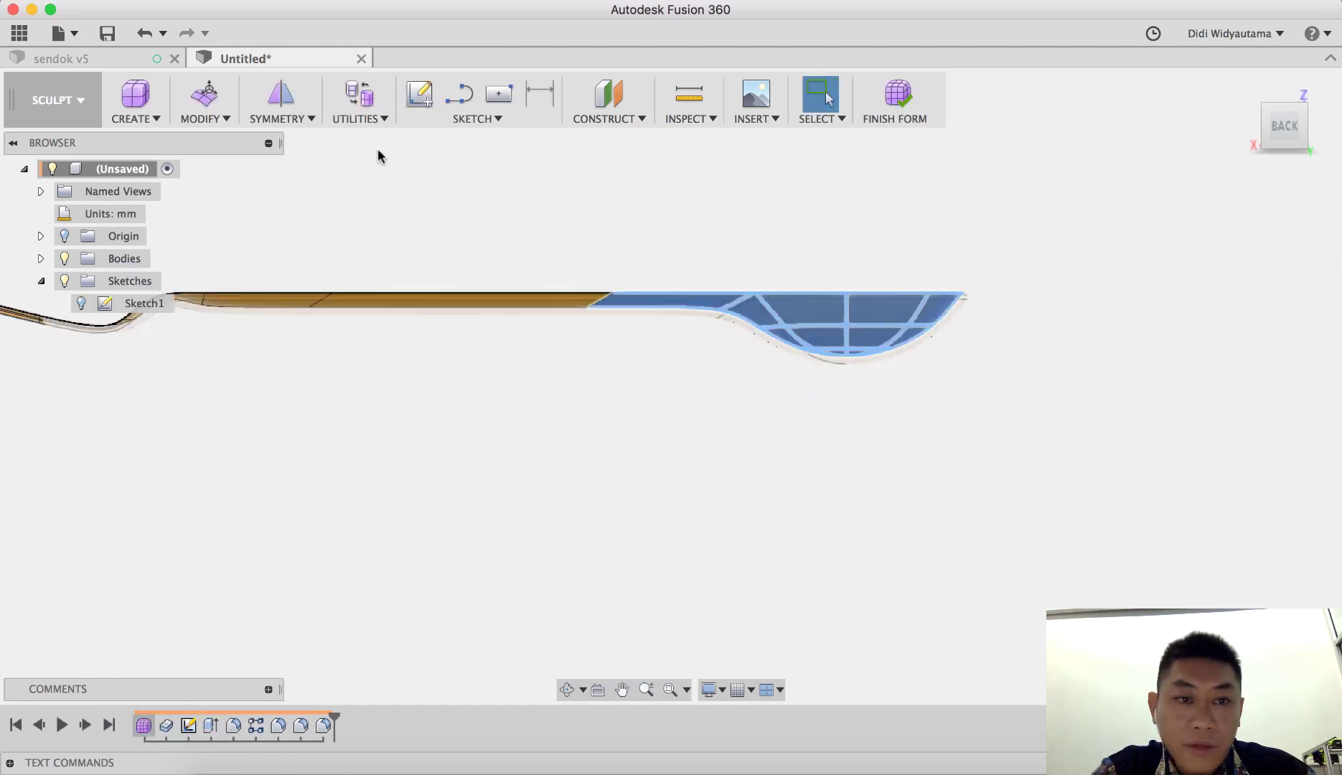
{"action": "left_click", "coordinate": [204, 94]}
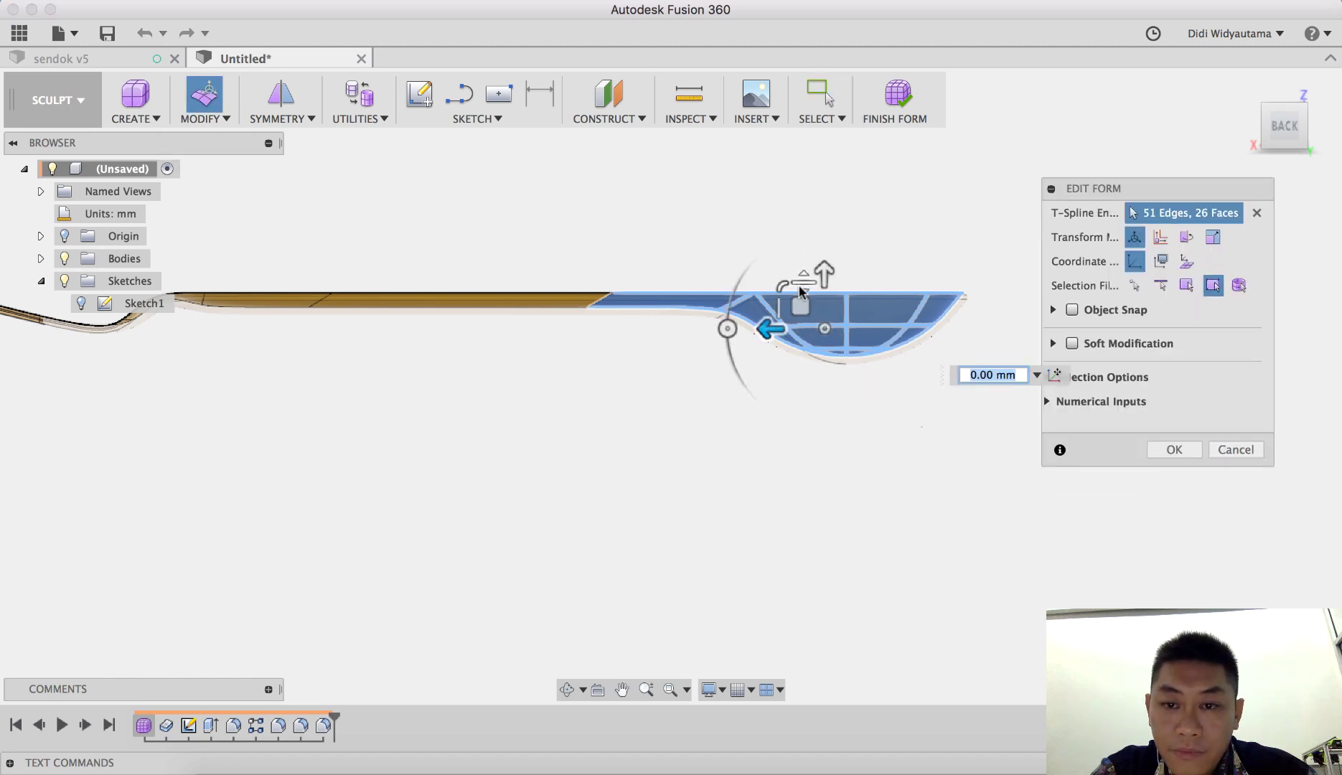
{"action": "left_click_drag", "start_coordinate": [802, 289], "coordinate": [801, 287]}
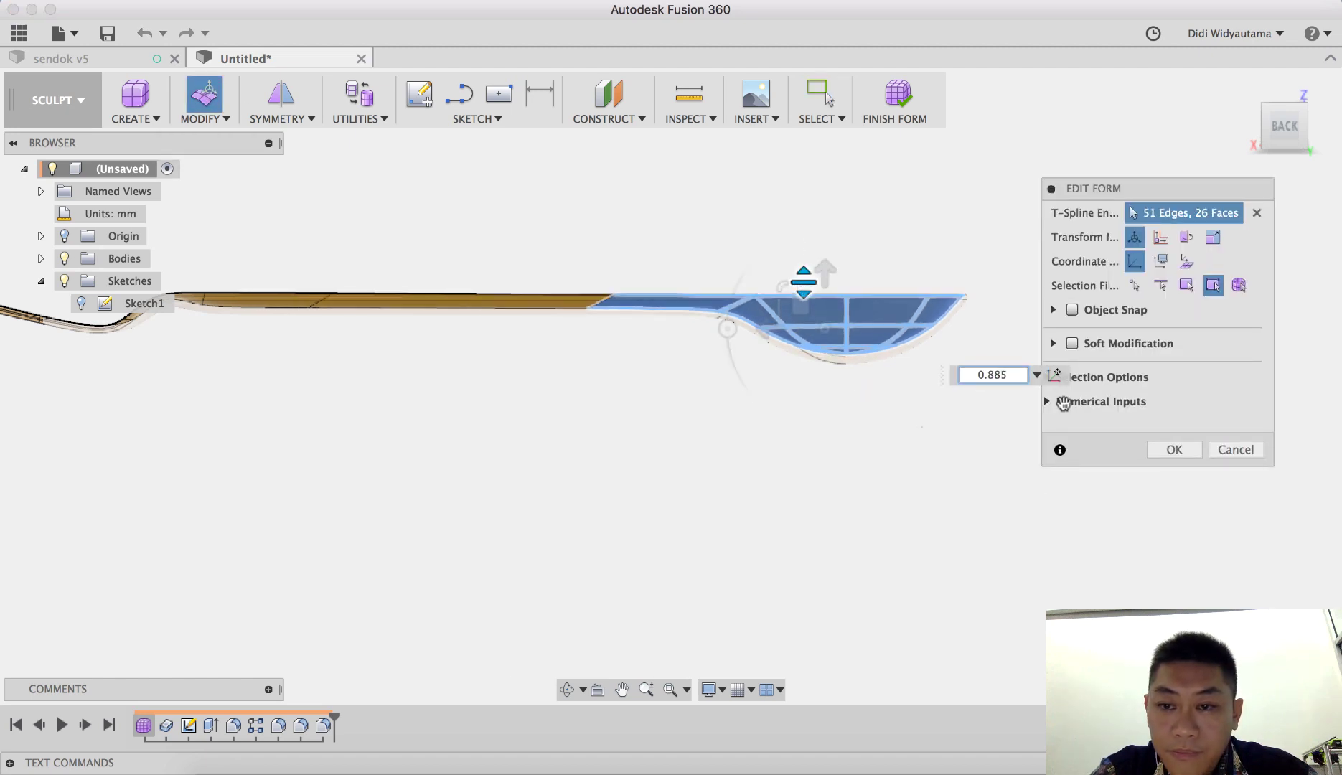
{"action": "left_click", "coordinate": [1191, 451]}
{"action": "left_click", "coordinate": [897, 98]}
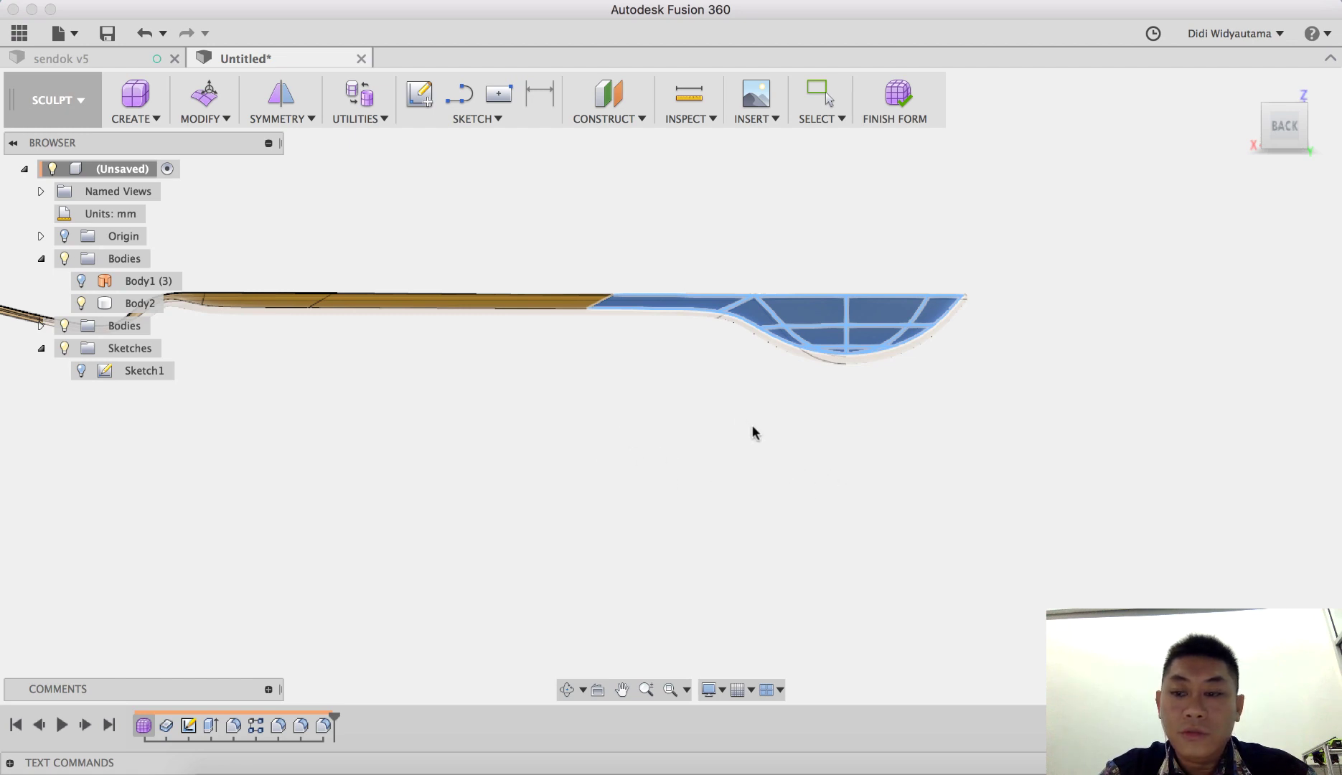
Switch to the Render workspace, frame the whole spoon-fork at an angle from above, and start an in-canvas render.
{"action": "scroll", "coordinate": [803, 433], "scroll_direction": "left", "scroll_amount": 5}
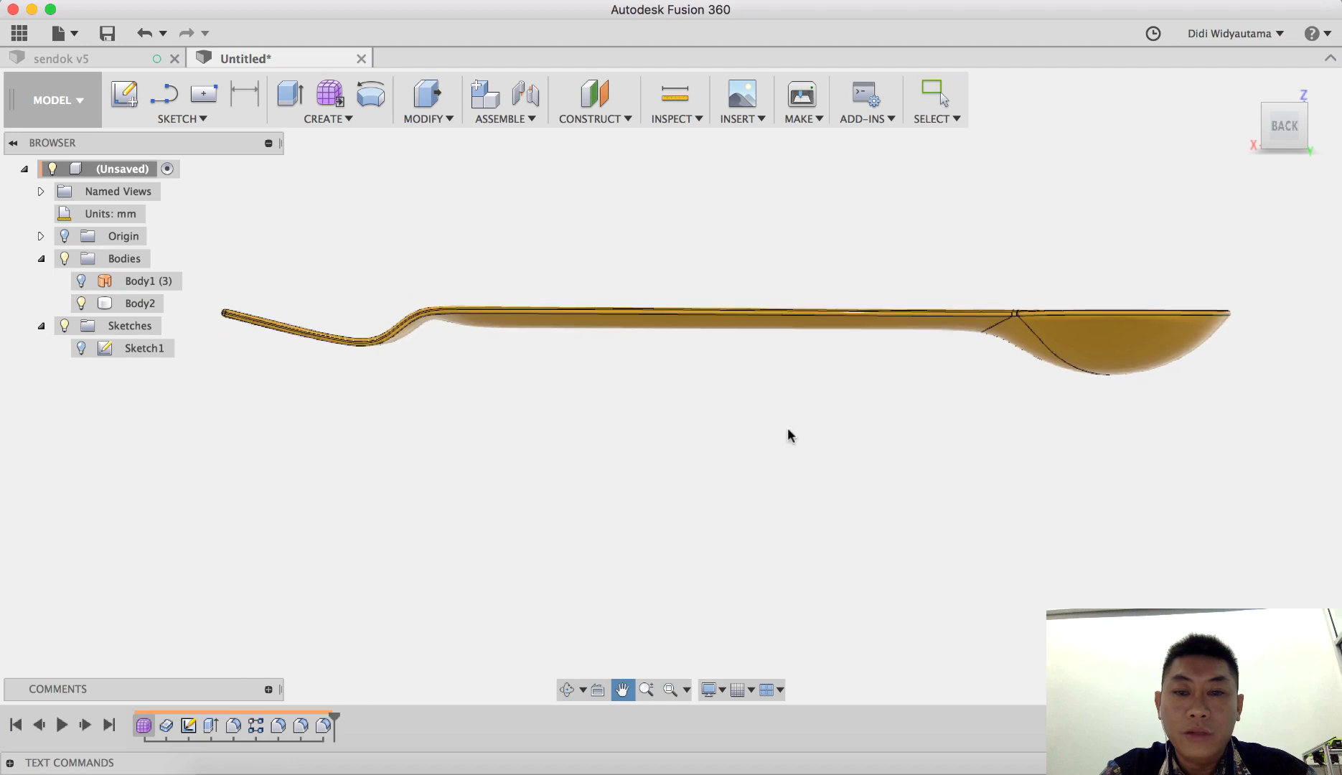
{"action": "middle_click_drag", "start_coordinate": [787, 435], "coordinate": [805, 540], "text": "shift"}
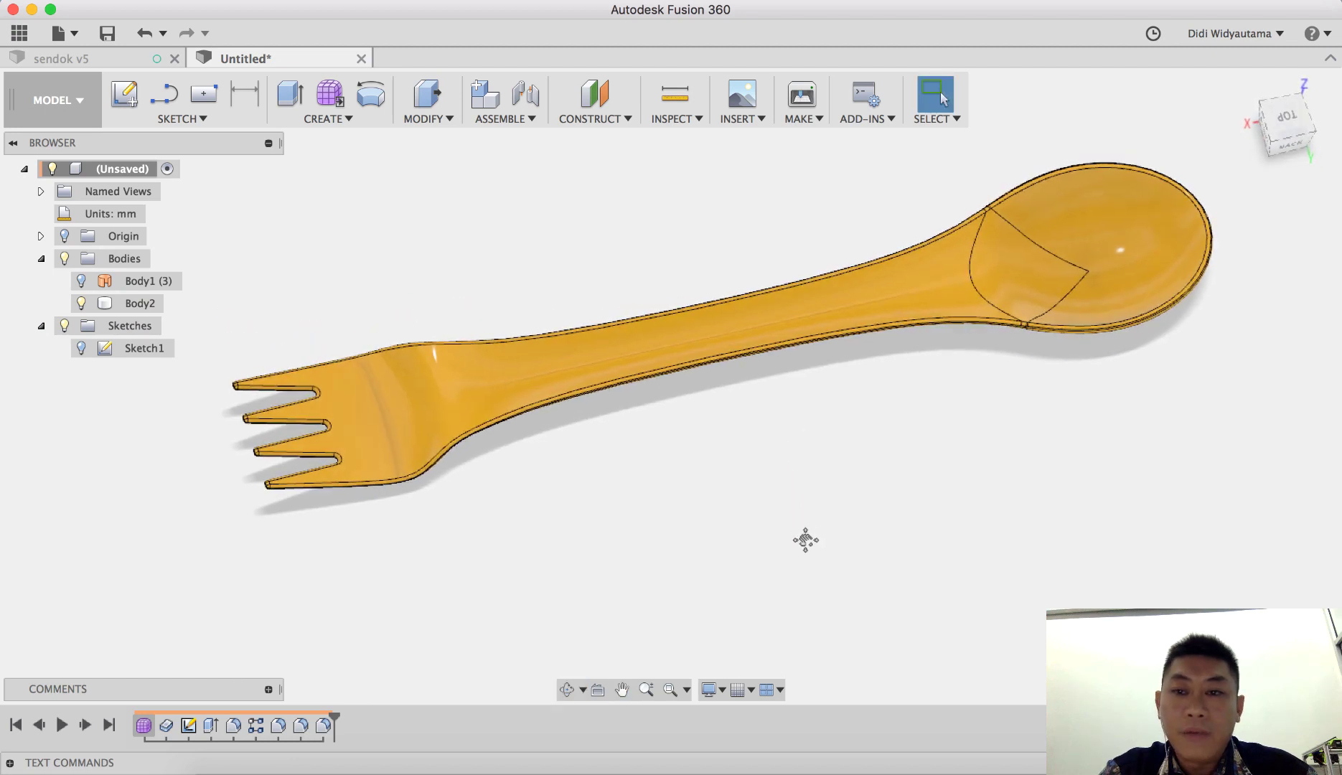
{"action": "left_click", "coordinate": [58, 101]}
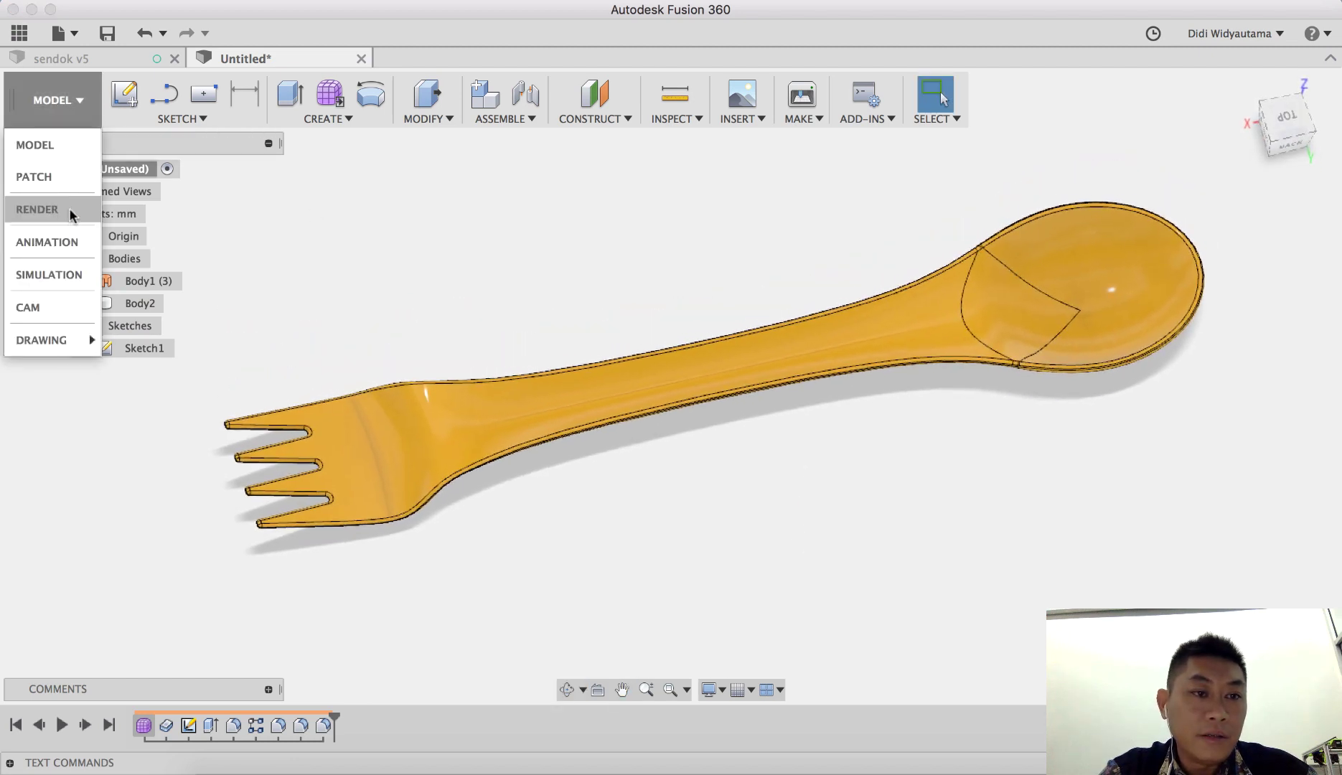
{"action": "left_click", "coordinate": [70, 211]}
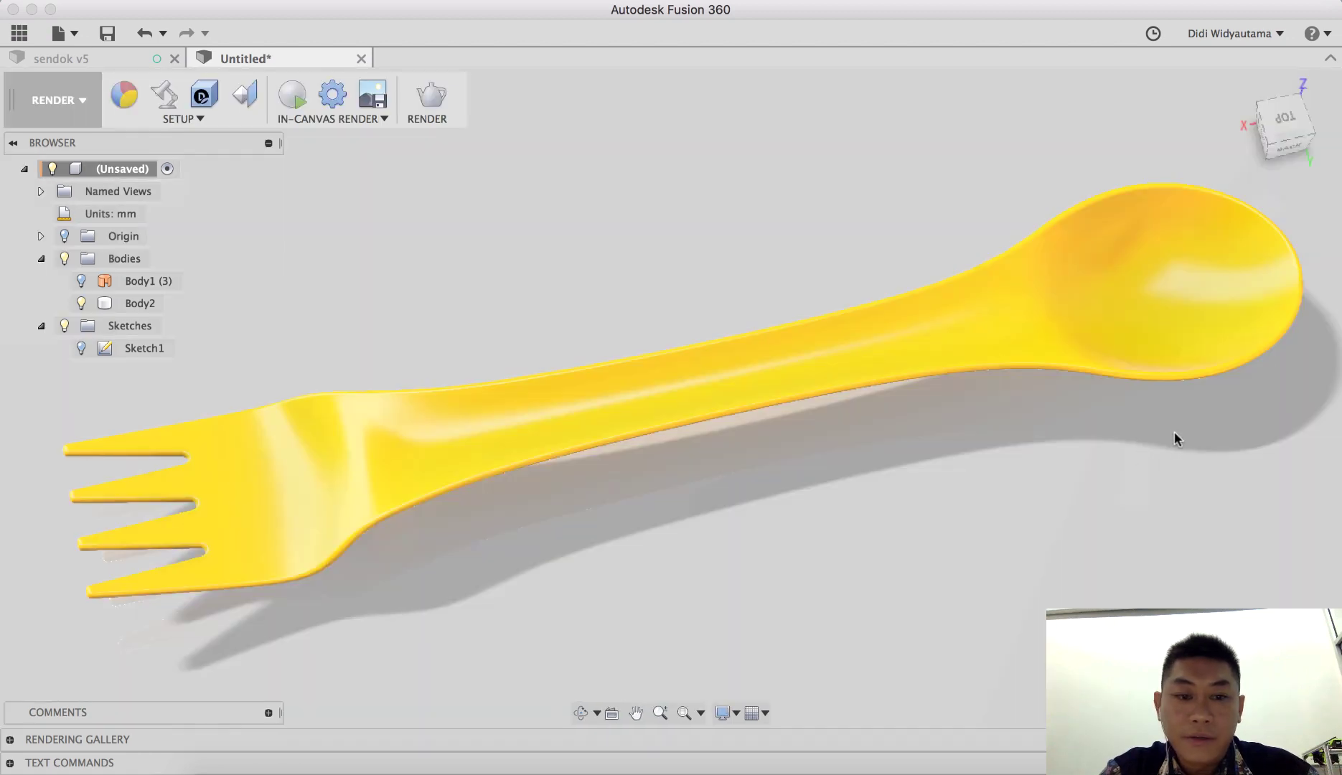
{"action": "middle_click_drag", "start_coordinate": [1181, 387], "coordinate": [1183, 378], "text": "shift"}
{"action": "mouse_move", "coordinate": [745, 518]}
{"action": "middle_mouse_down", "text": "shift"}
{"action": "mouse_move", "coordinate": [742, 569]}
{"action": "mouse_move", "coordinate": [701, 566]}
{"action": "mouse_move", "coordinate": [691, 542]}
{"action": "mouse_move", "coordinate": [672, 572]}
{"action": "mouse_move", "coordinate": [713, 521]}
{"action": "mouse_move", "coordinate": [701, 518]}
{"action": "mouse_move", "coordinate": [707, 540]}
{"action": "mouse_move", "coordinate": [760, 521]}
{"action": "mouse_move", "coordinate": [748, 539]}
{"action": "mouse_move", "coordinate": [729, 537]}
{"action": "middle_mouse_up", "text": "shift"}
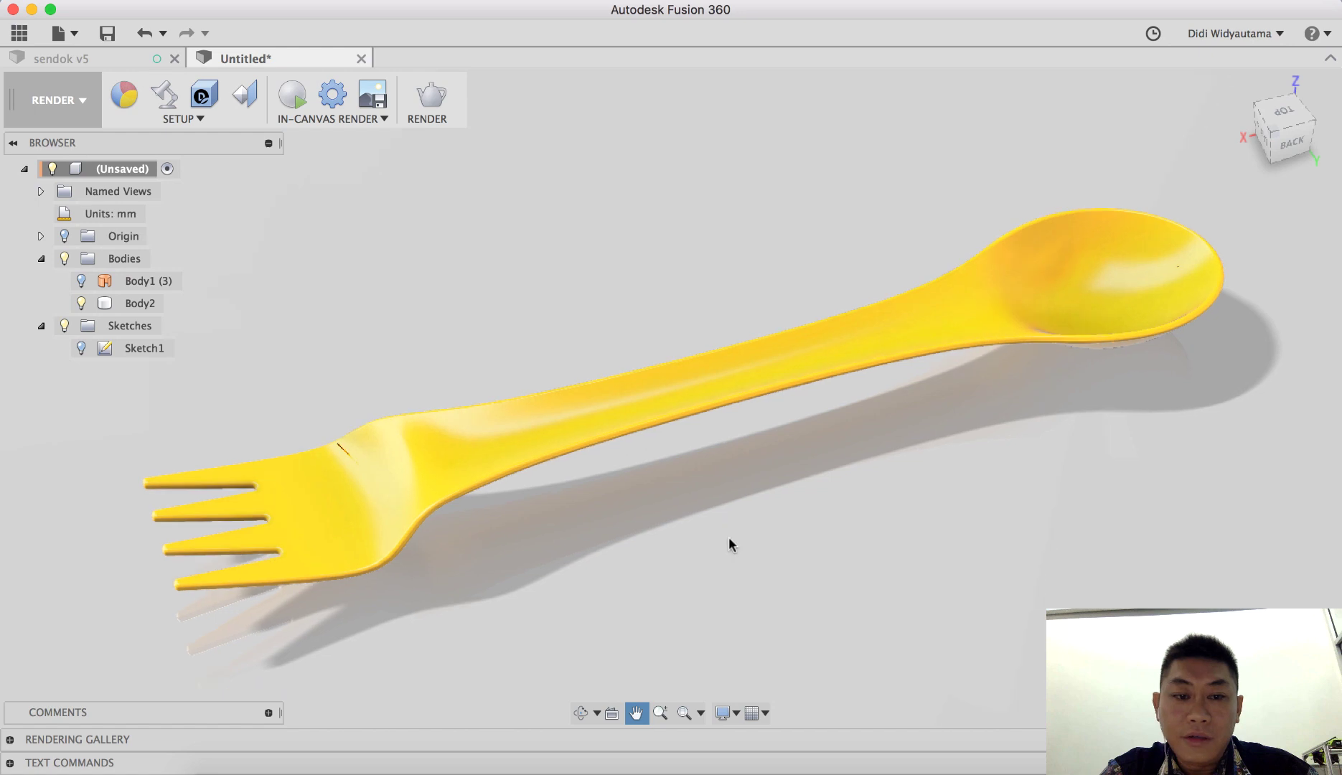
{"action": "left_click", "coordinate": [295, 92]}
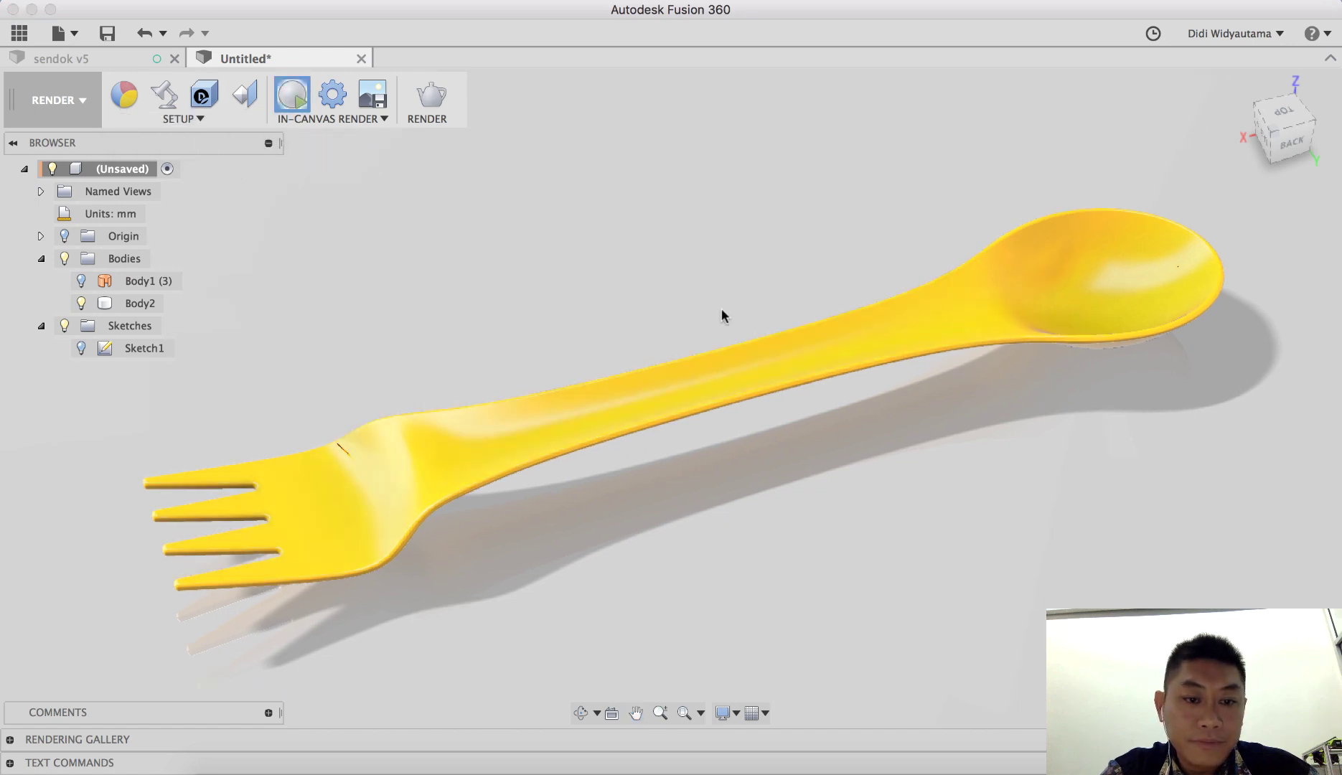